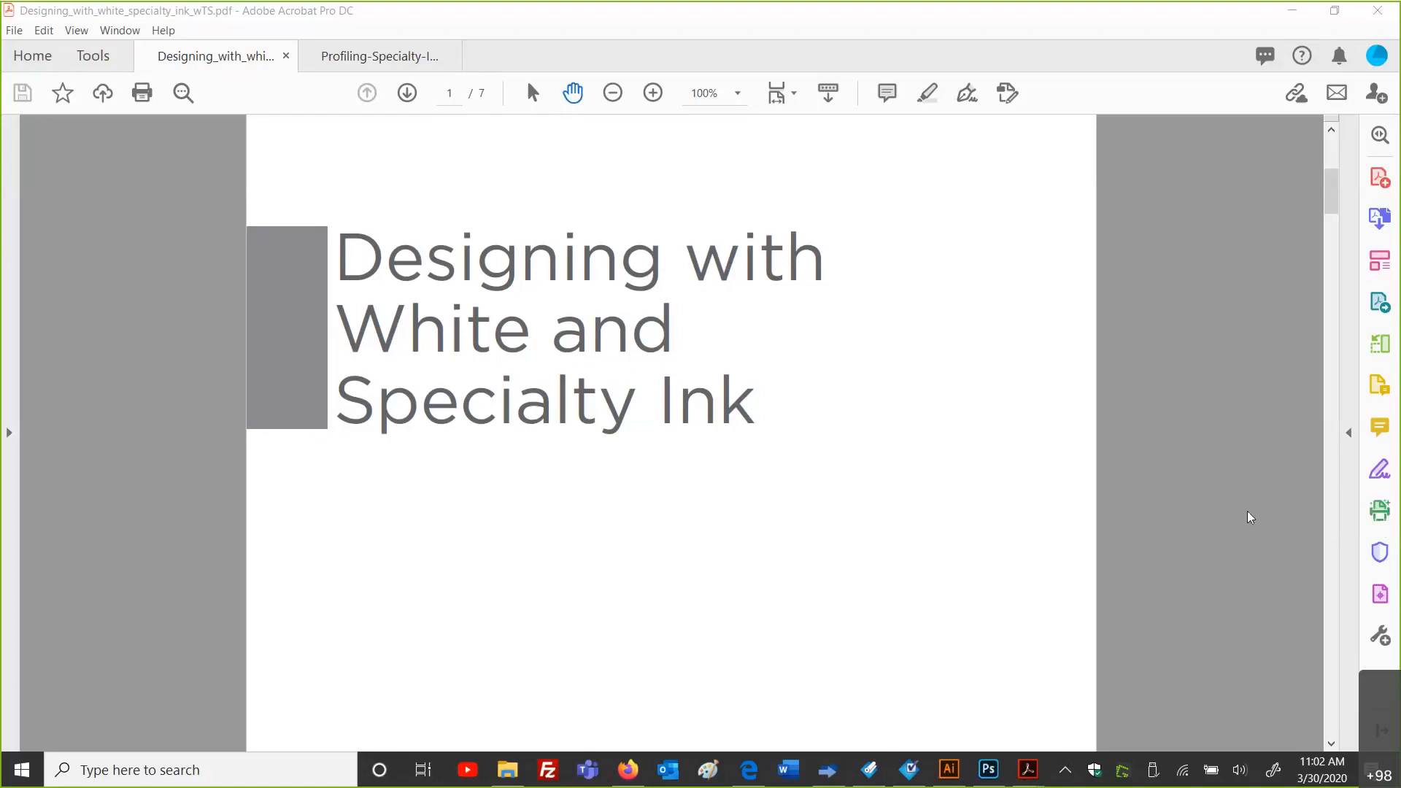
Step: Read the specialty ink guide from its title page through the term definitions and Photoshop channel instructions to the Illustrator spot color section
left_click_drag(1328, 181, 1332, 170)
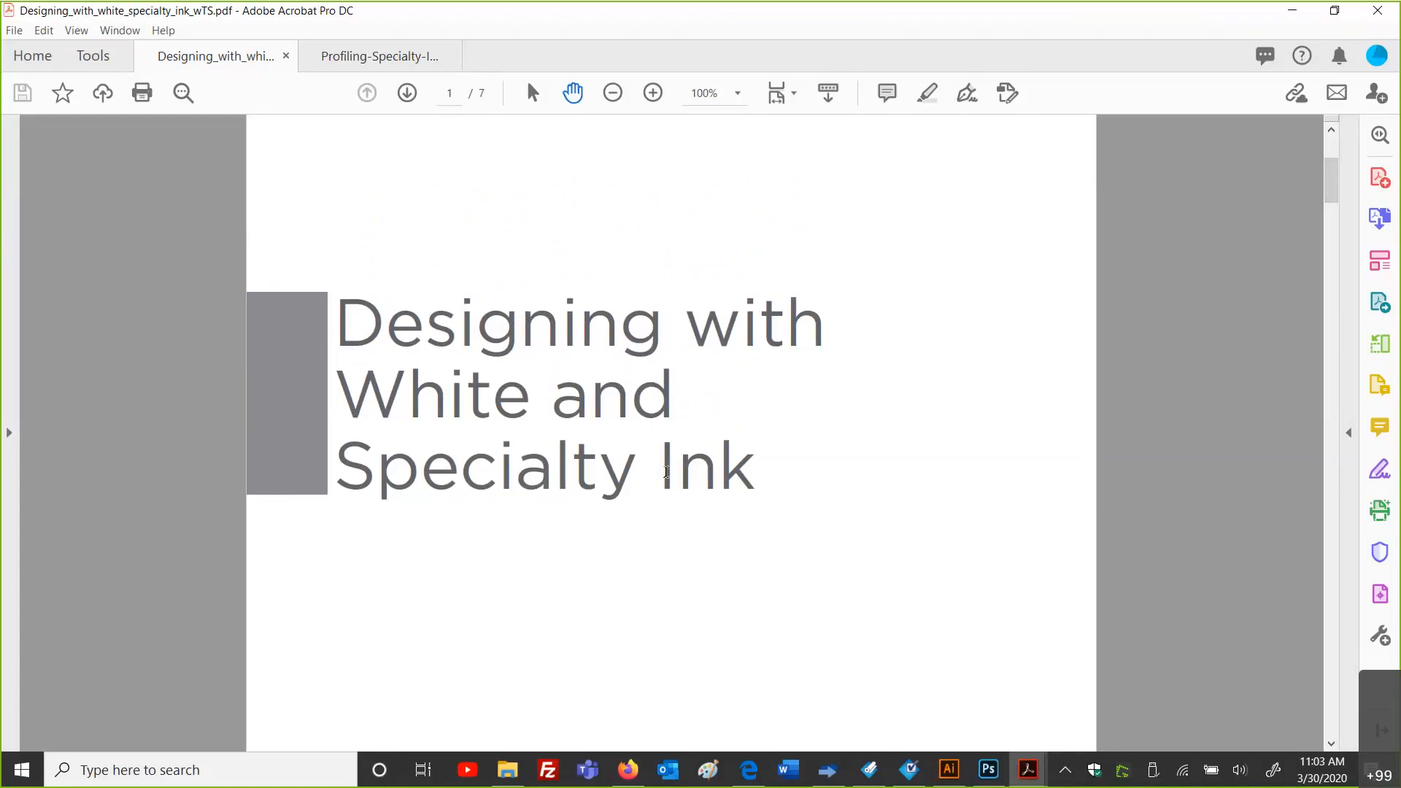
left_click_drag(1329, 182, 1305, 236)
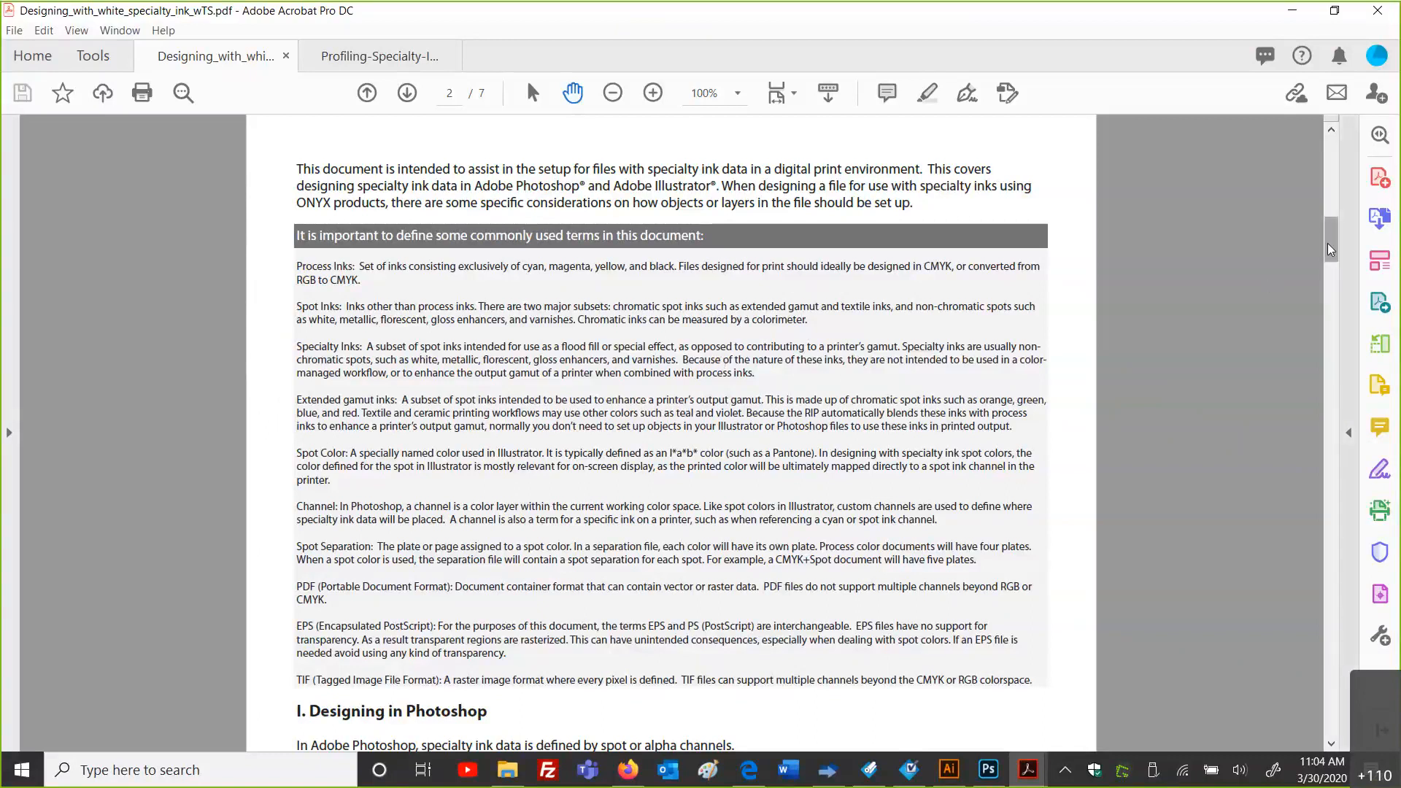
left_click_drag(1327, 243, 1293, 316)
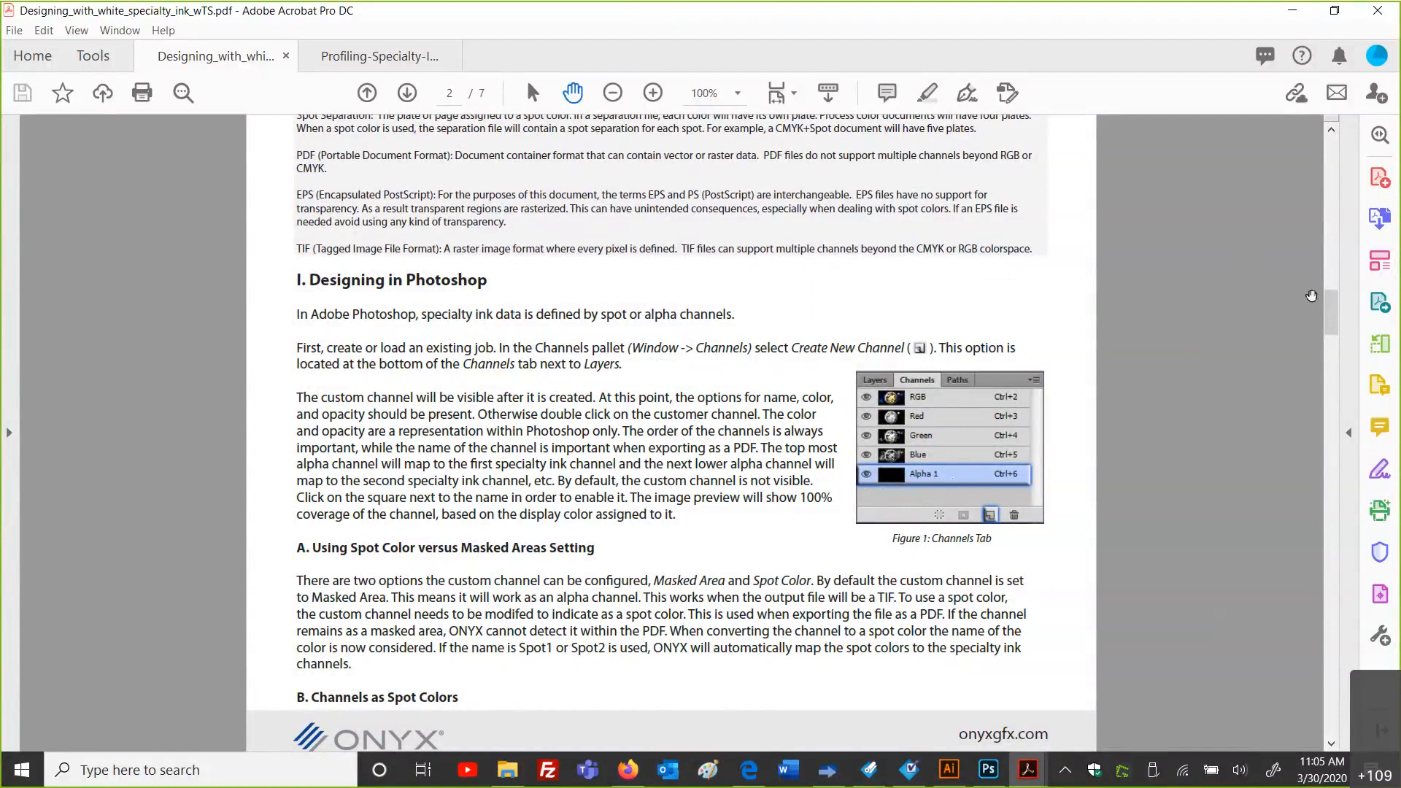
mouse_move(1331, 318)
left_mouse_down()
mouse_move(1330, 342)
mouse_move(1325, 318)
left_mouse_up()
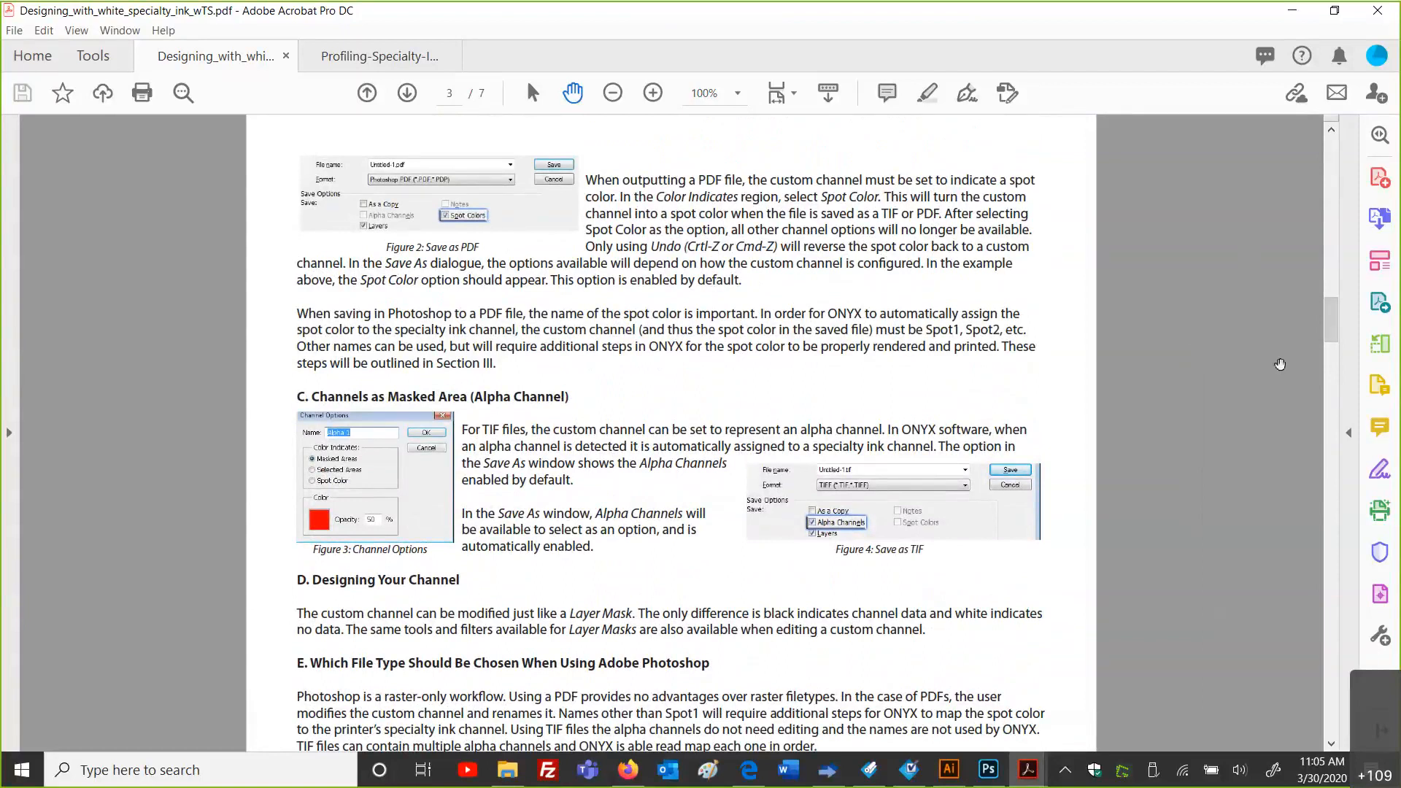
left_click_drag(1332, 327, 1331, 362)
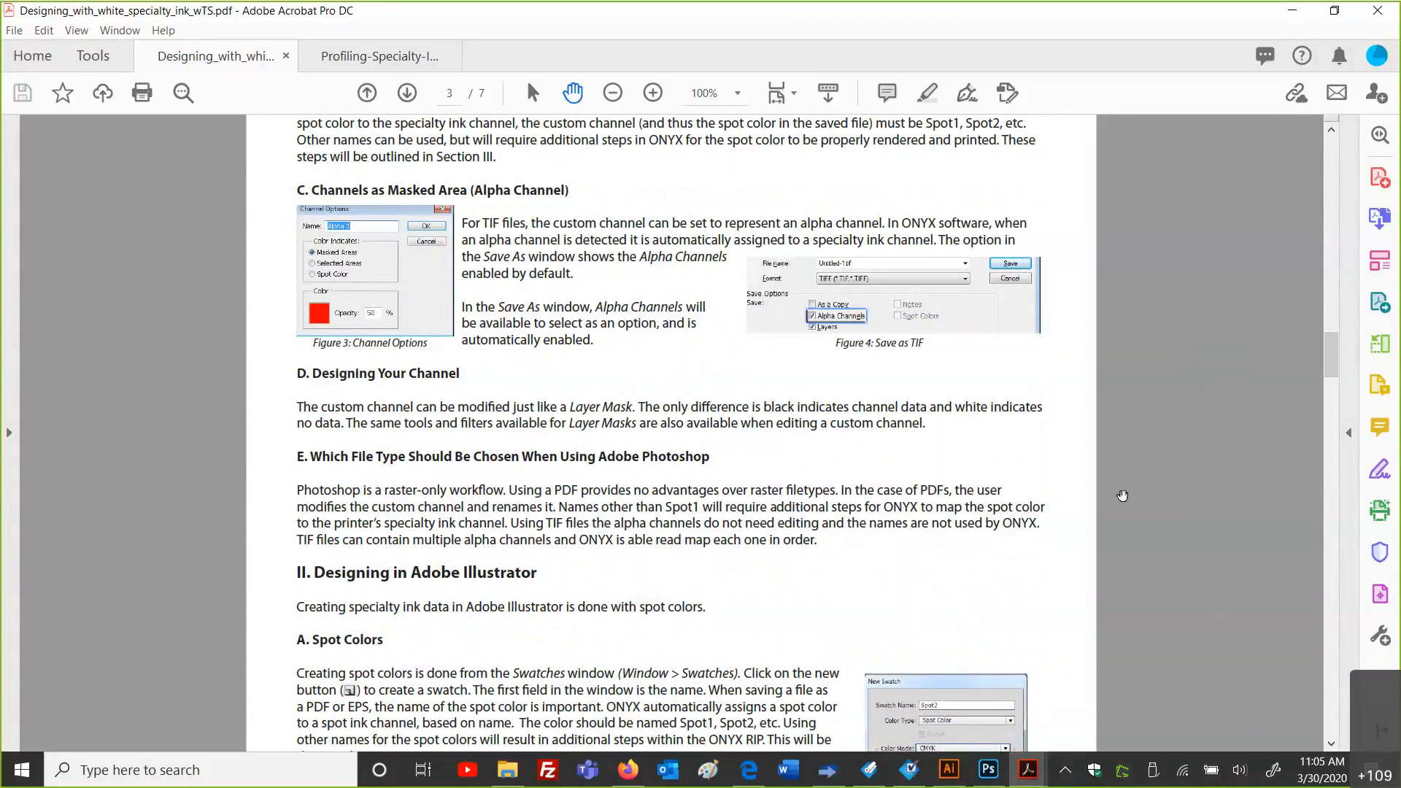
scroll(1123, 496, "down", 2)
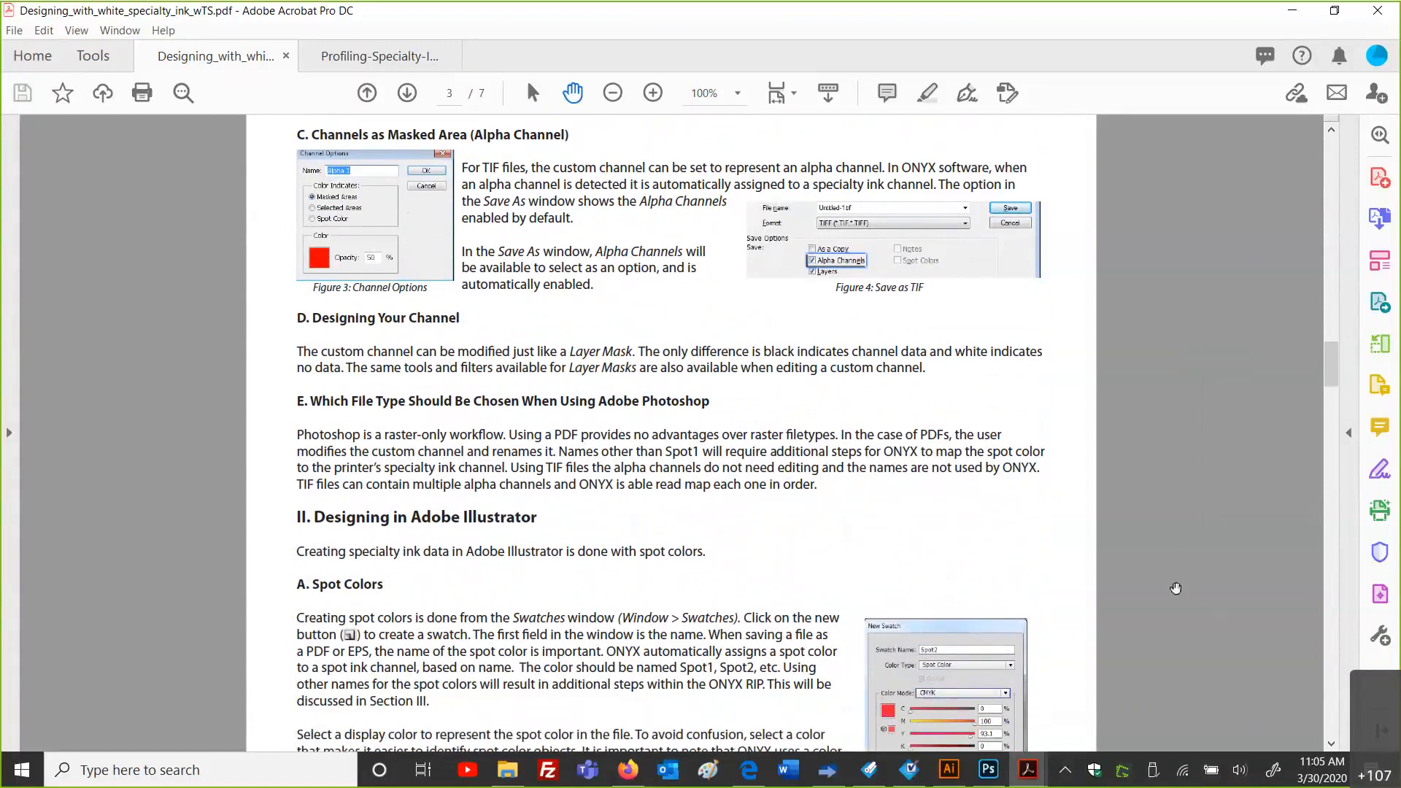
scroll(1176, 588, "down", 4)
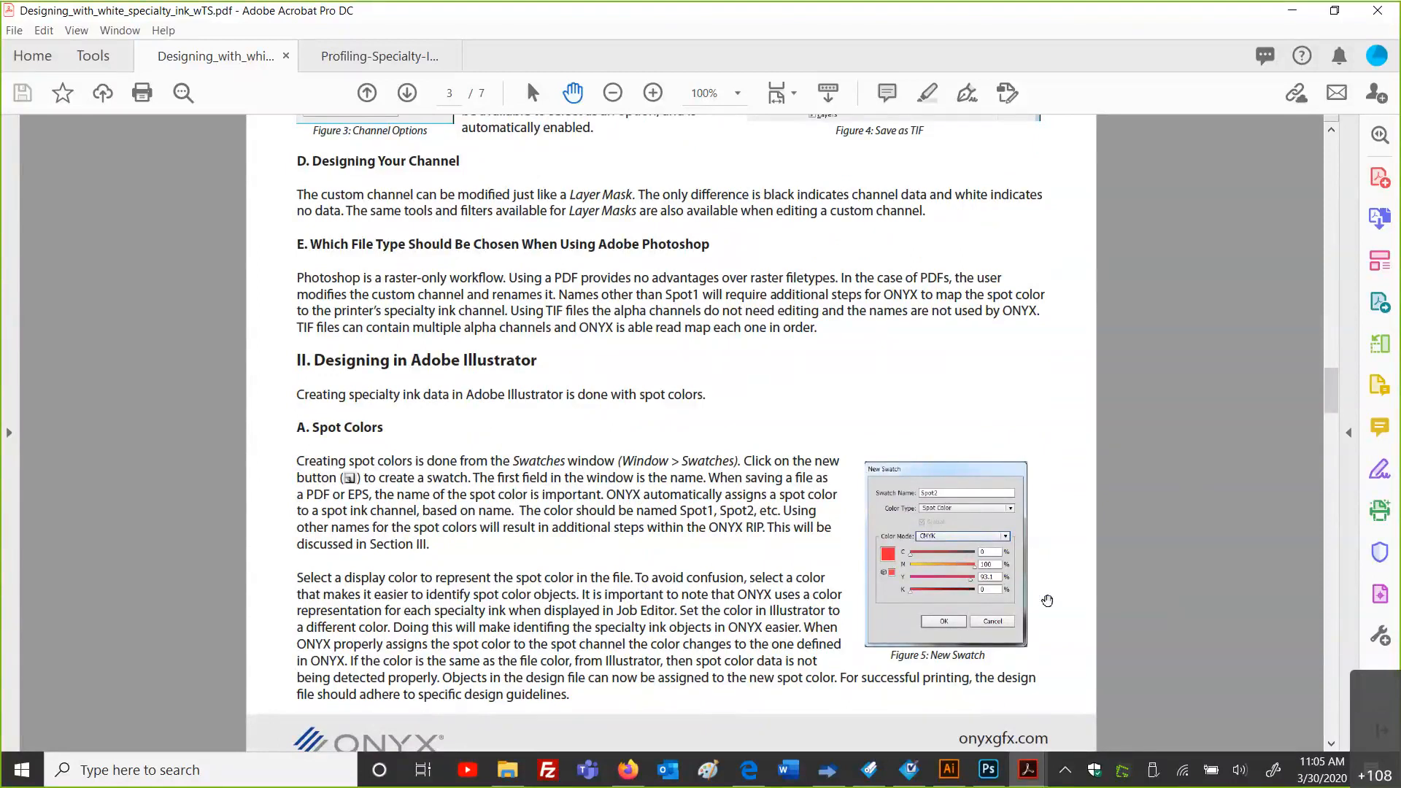
scroll(1055, 509, "down", 1)
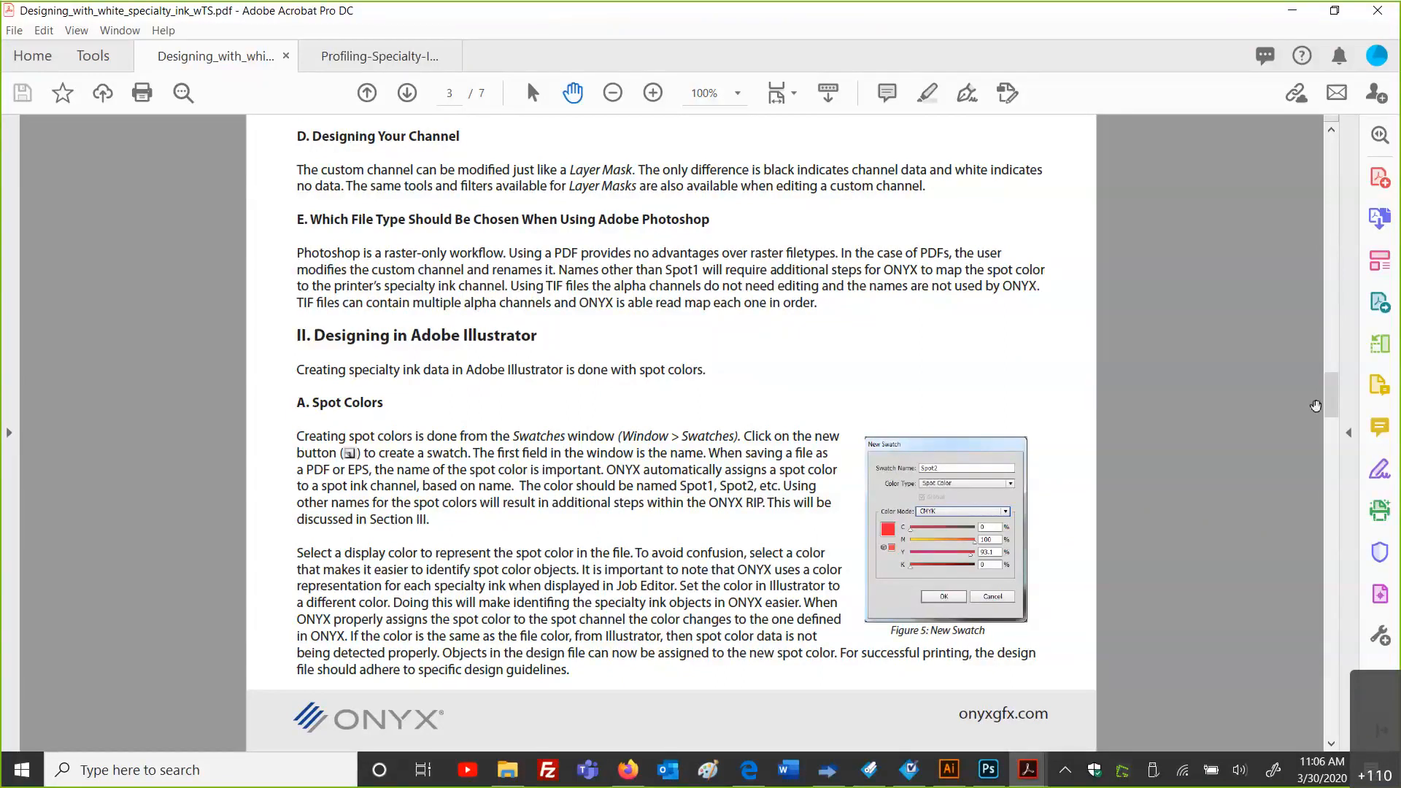
Step: Review the guide's Photoshop file type advice, Illustrator spot color section, and Designing Guidelines on overprint and layer order
scroll(737, 305, "up", 1)
scroll(736, 305, "up", 5)
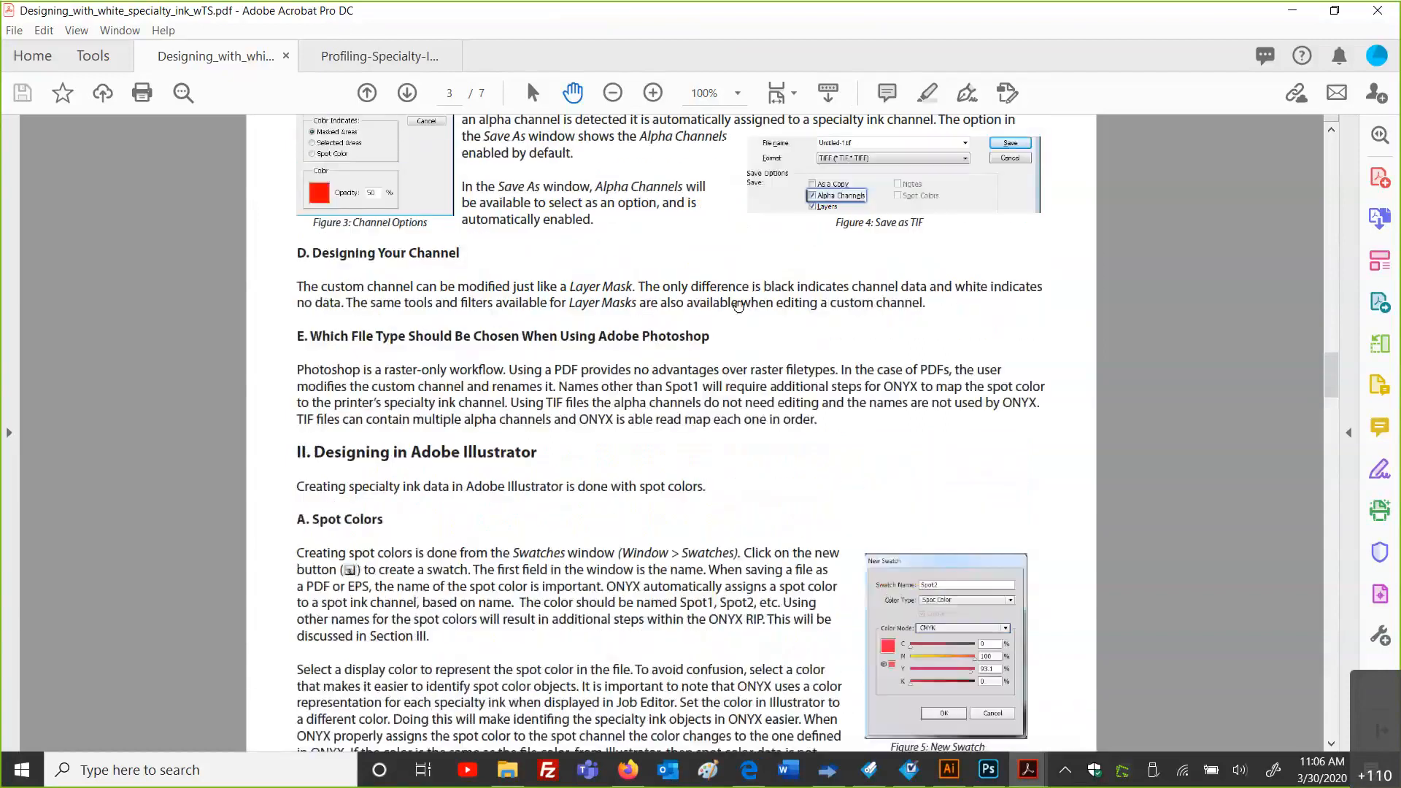
scroll(738, 306, "up", 1)
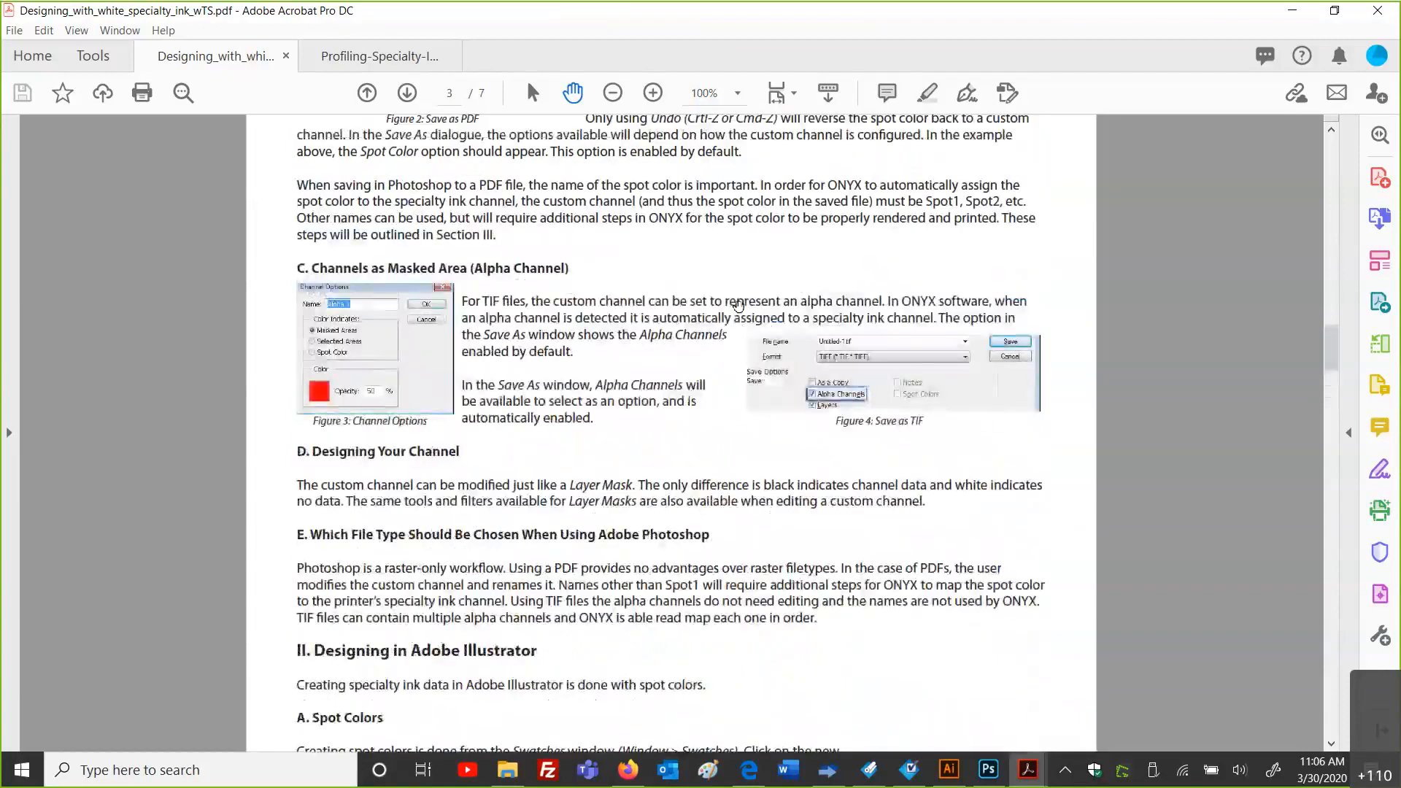
scroll(739, 305, "down", 3)
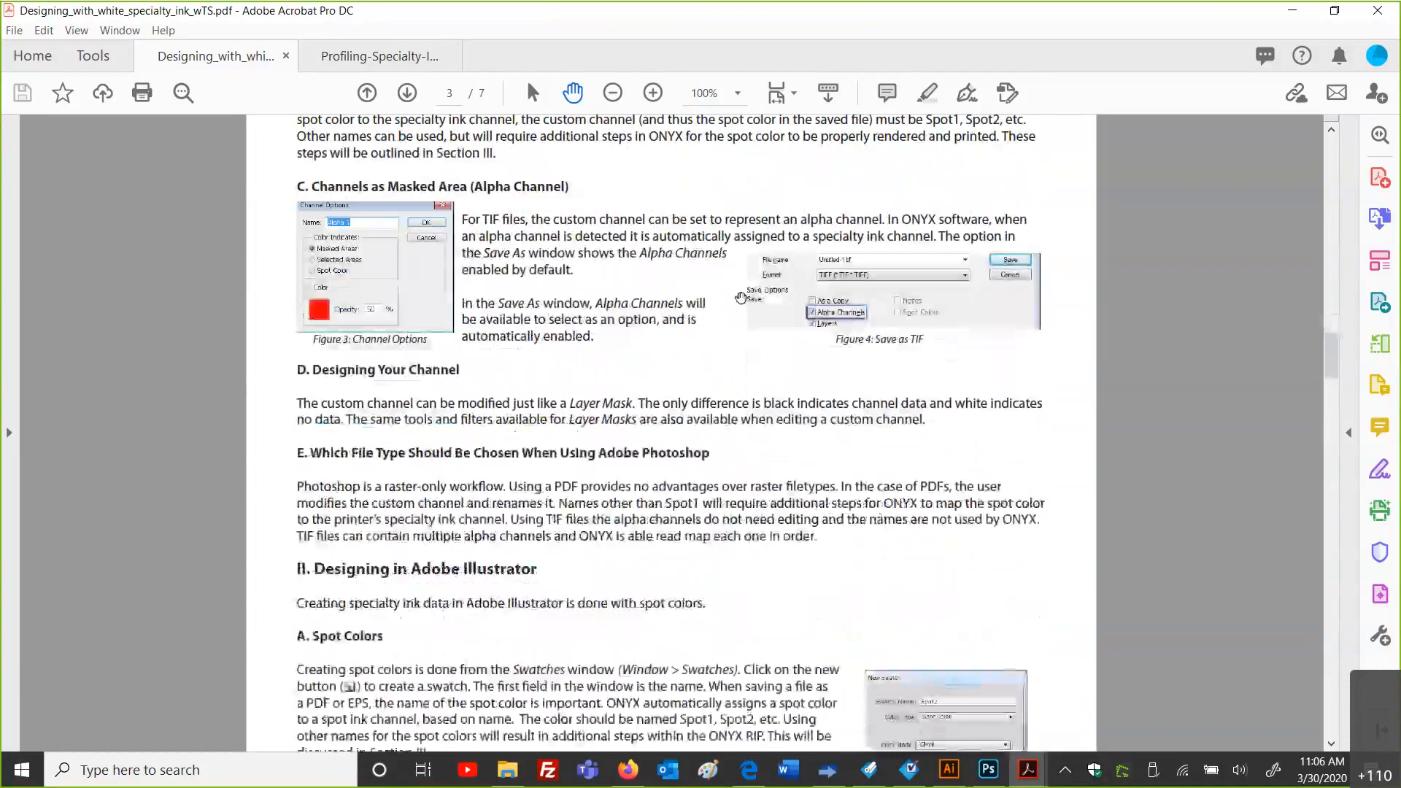
scroll(741, 299, "down", 3)
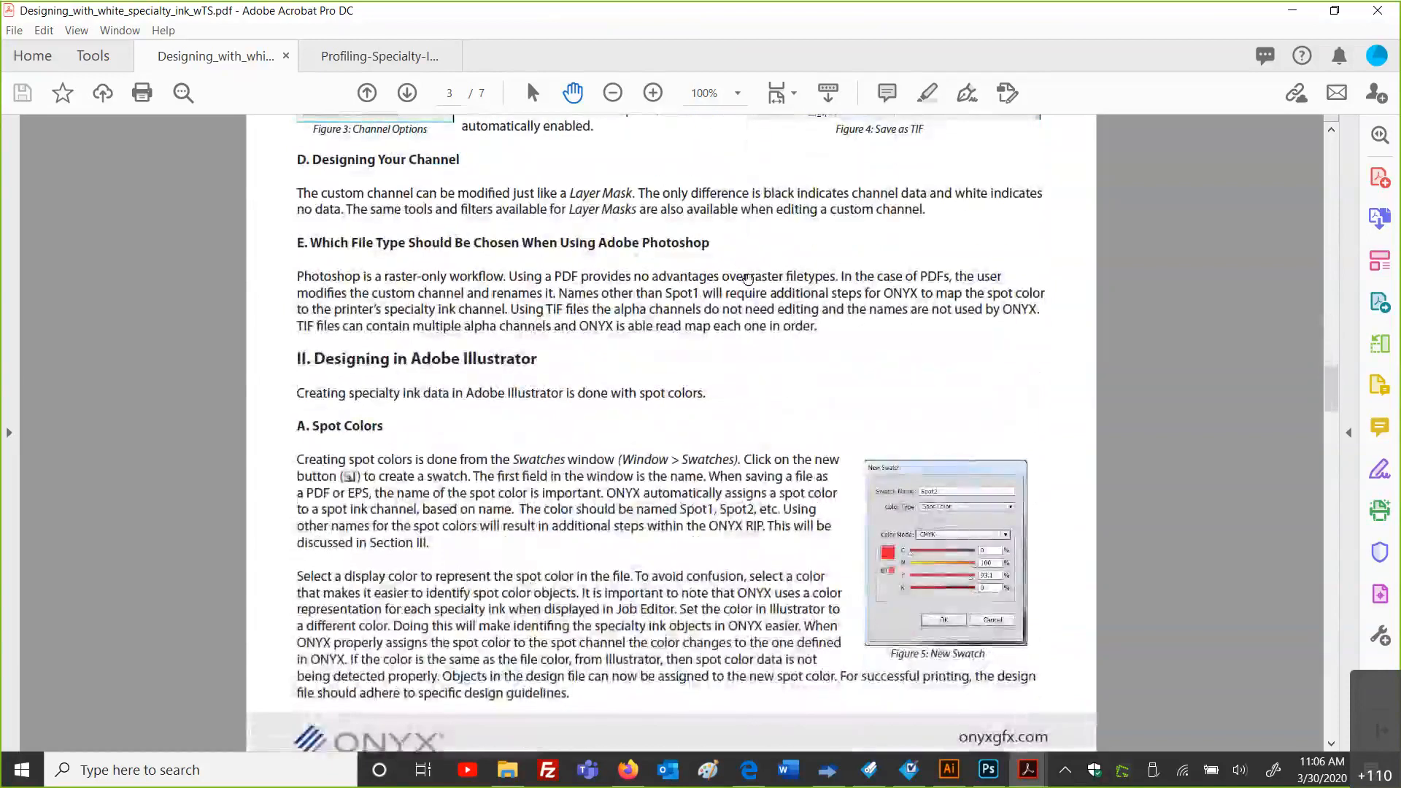
scroll(748, 280, "down", 3)
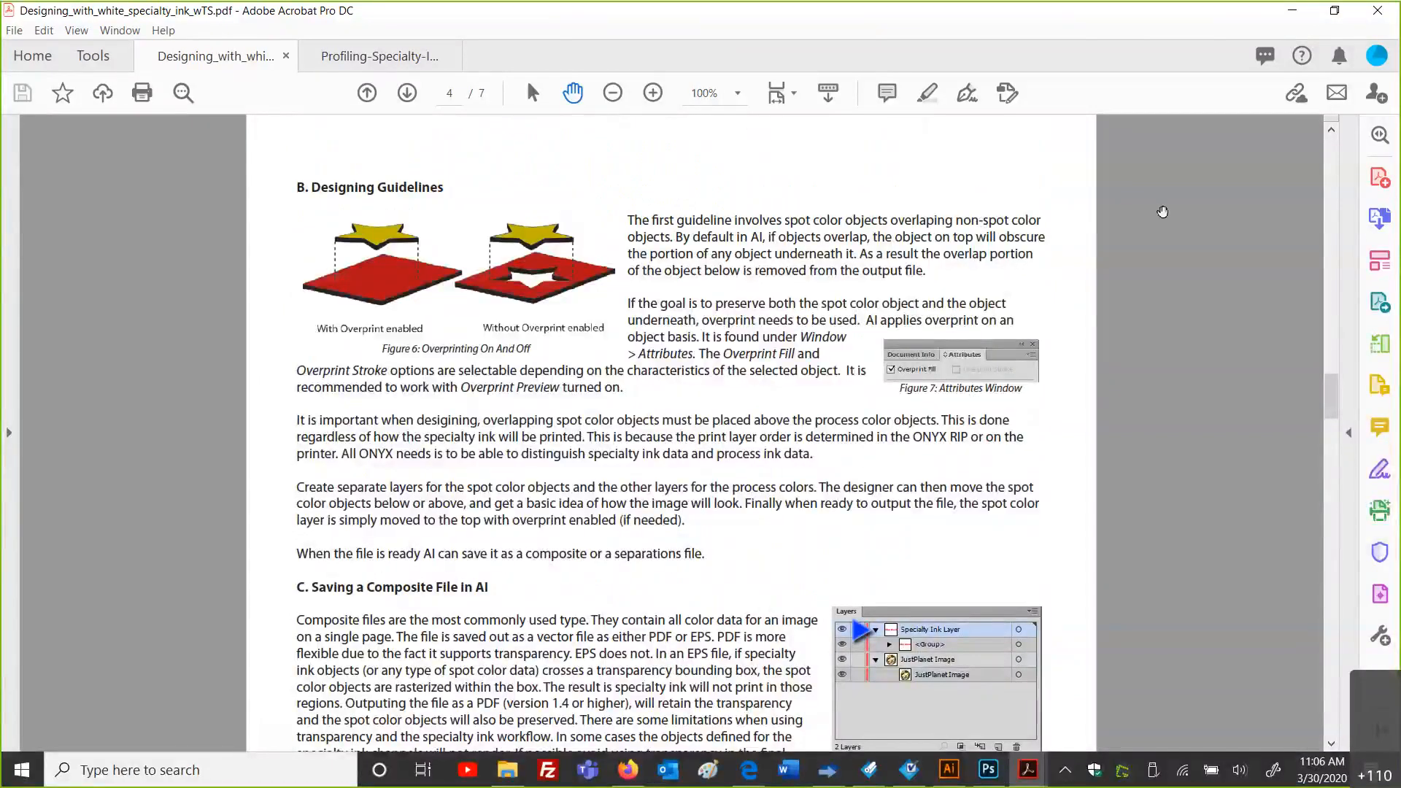
scroll(1158, 239, "up", 3)
scroll(1158, 239, "down", 3)
scroll(789, 519, "down", 1)
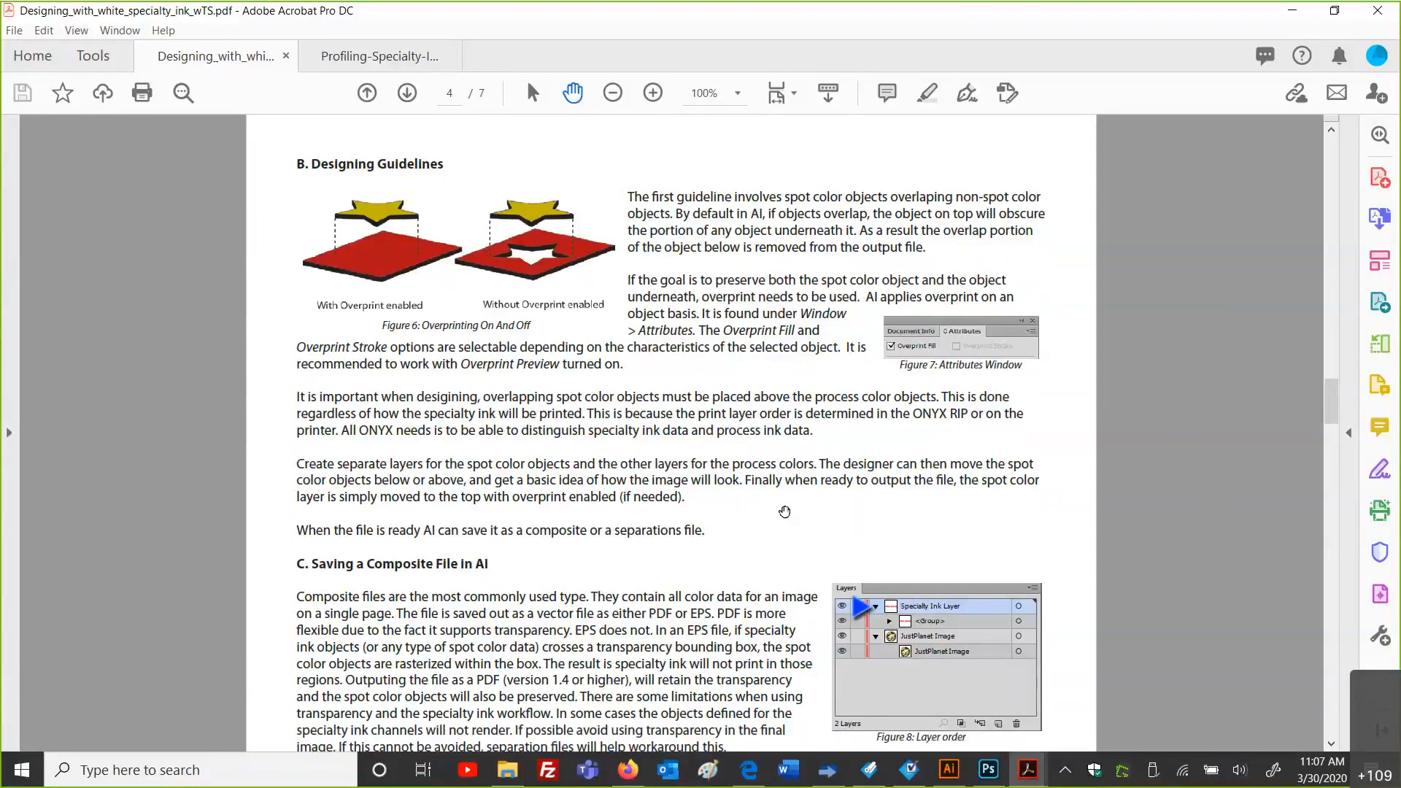
scroll(788, 517, "up", 1)
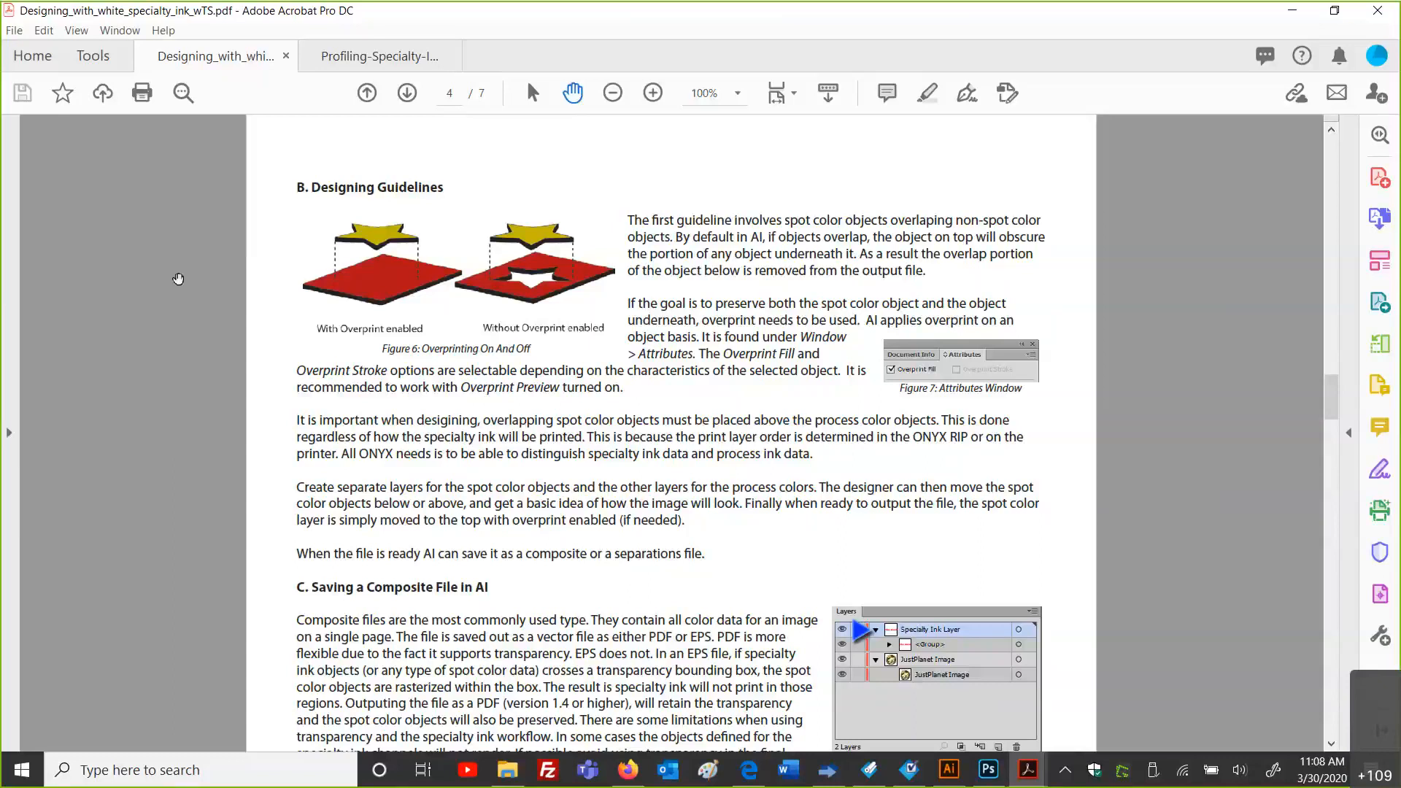
scroll(716, 322, "down", 1)
scroll(716, 322, "up", 1)
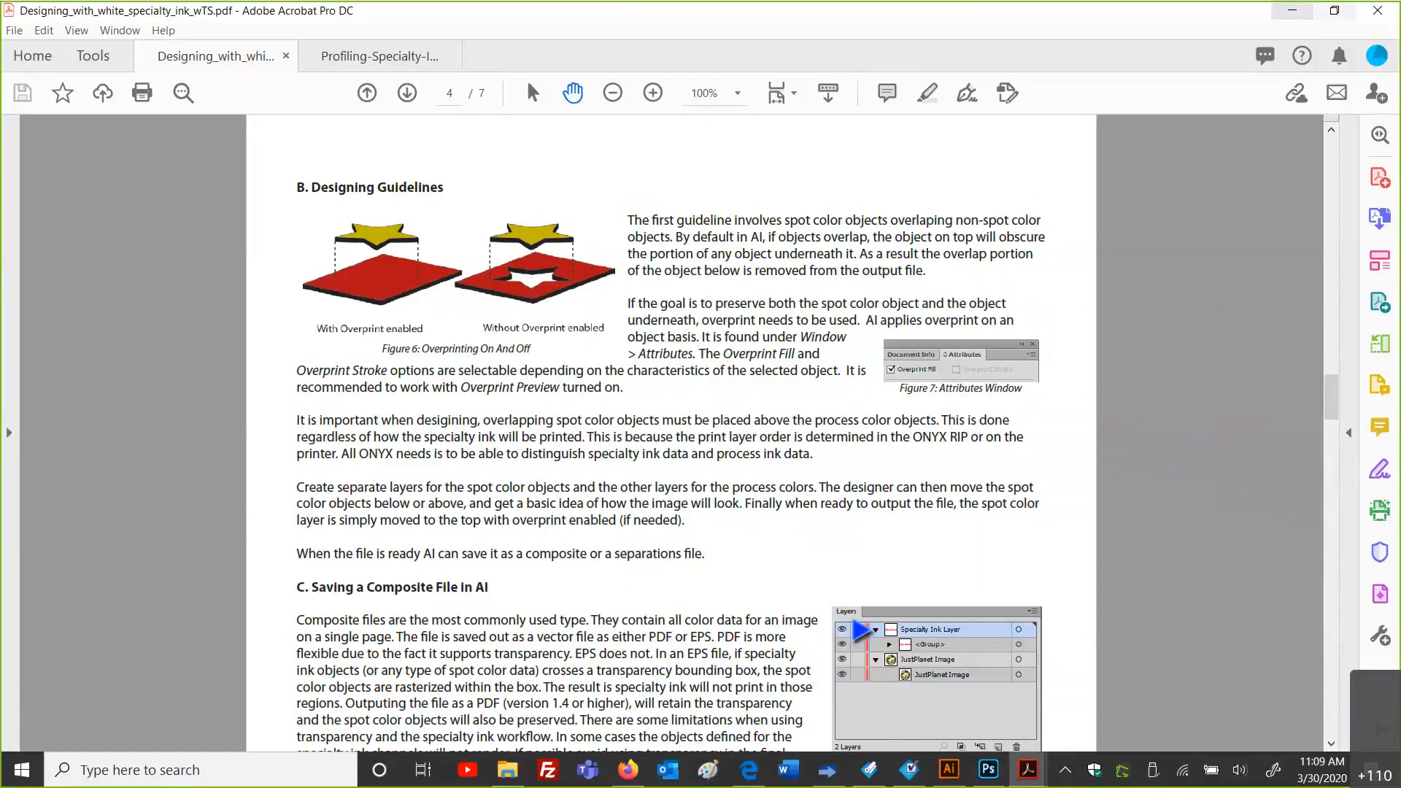
Step: Switch to the White Tiger_White.pdf artwork in Illustrator and hide the tiger image to expose the spot color path underneath
left_click(1294, 15)
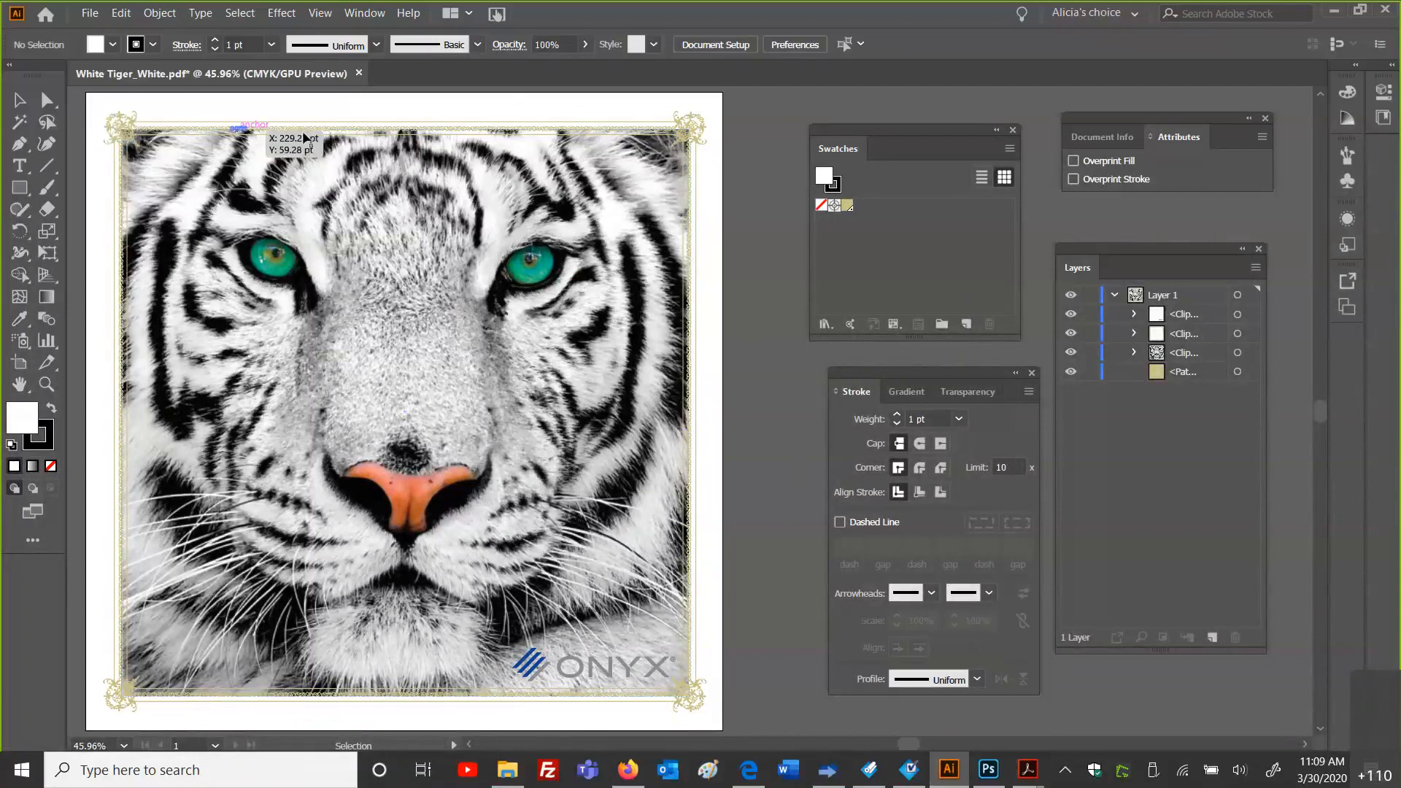
left_click(1069, 352)
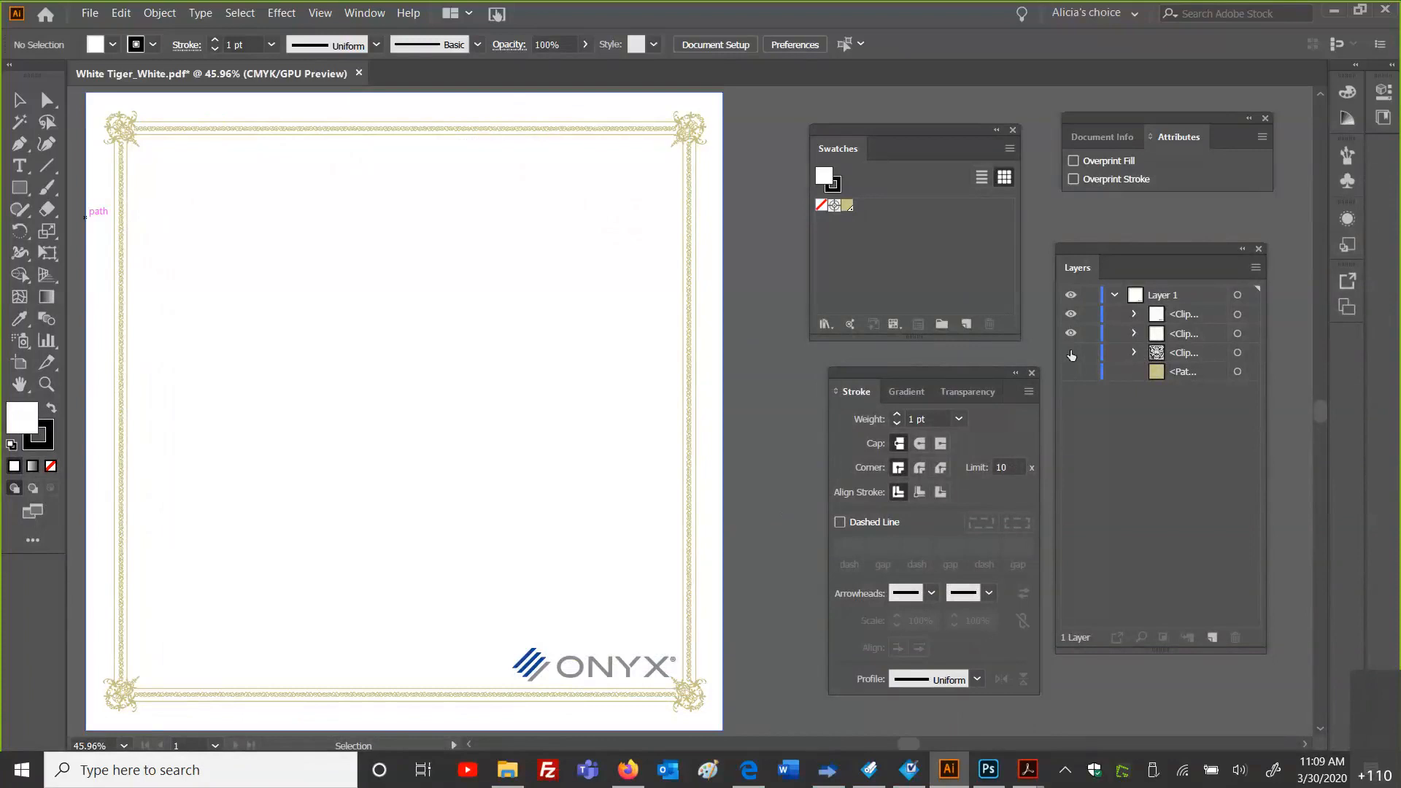
left_click(1068, 371)
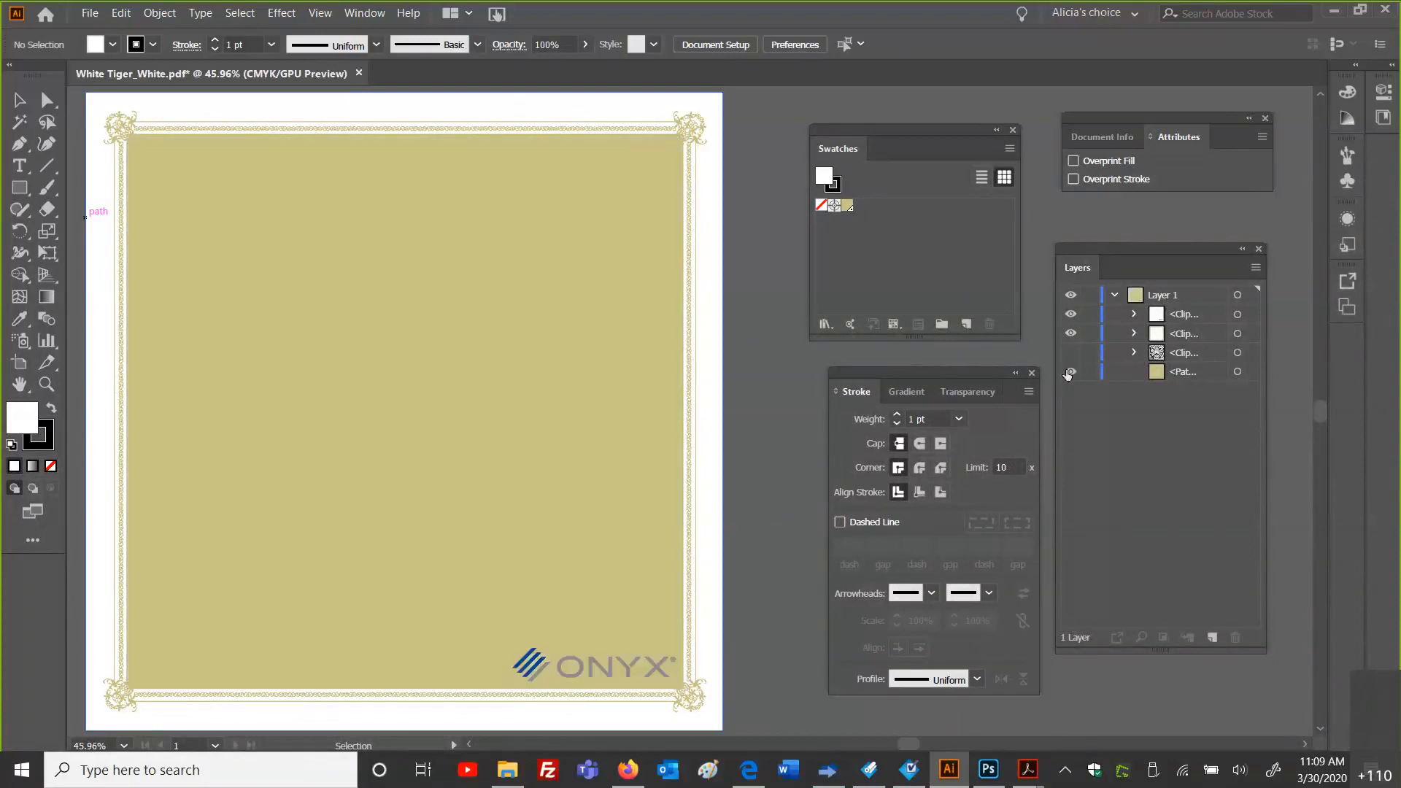
Step: Try renaming the Spot1 spot color swatch to Whiye1
double_click(847, 208)
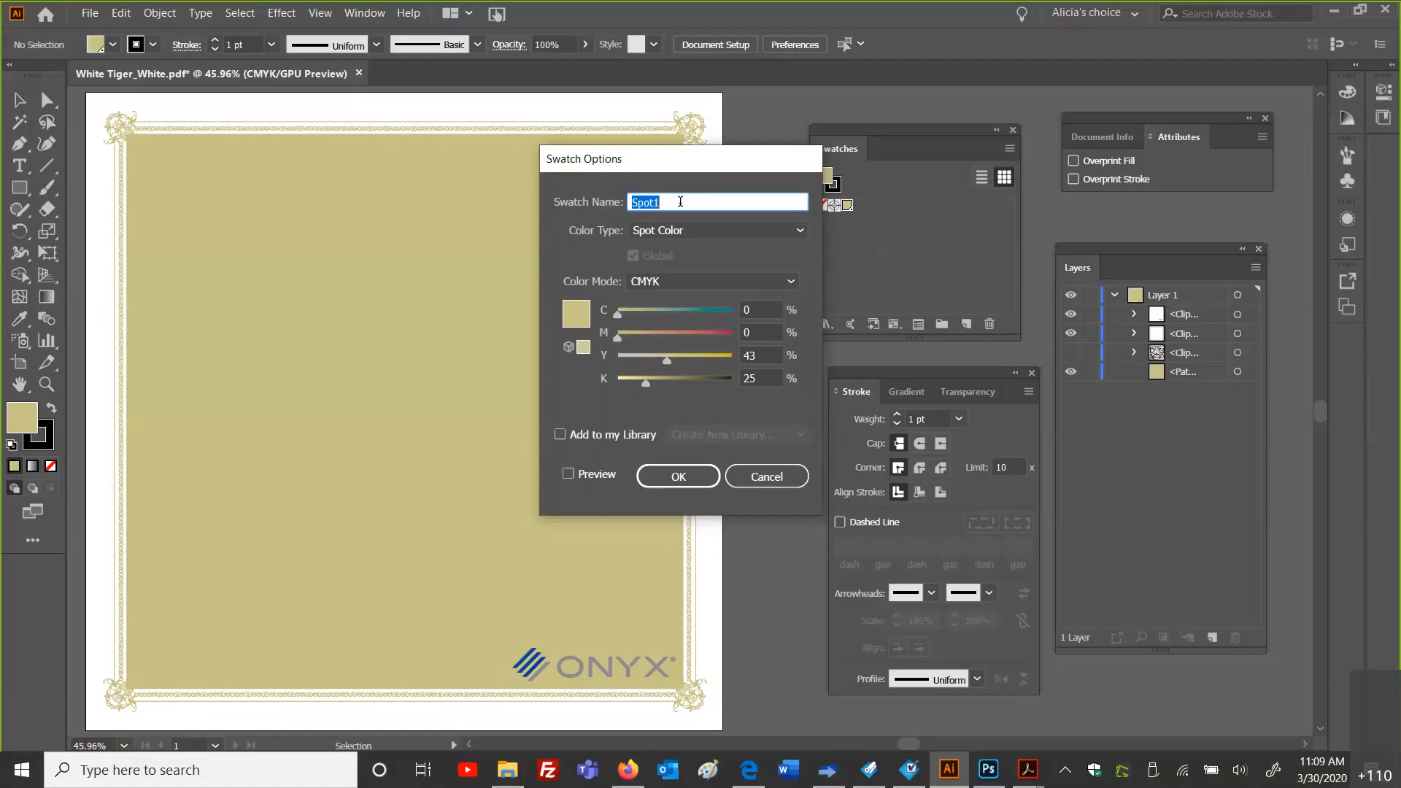
left_click(680, 201)
key("BackSpace")
key("BackSpace")
key("BackSpace")
key("BackSpace")
key("BackSpace")
type("Whiye1")
left_click(778, 473)
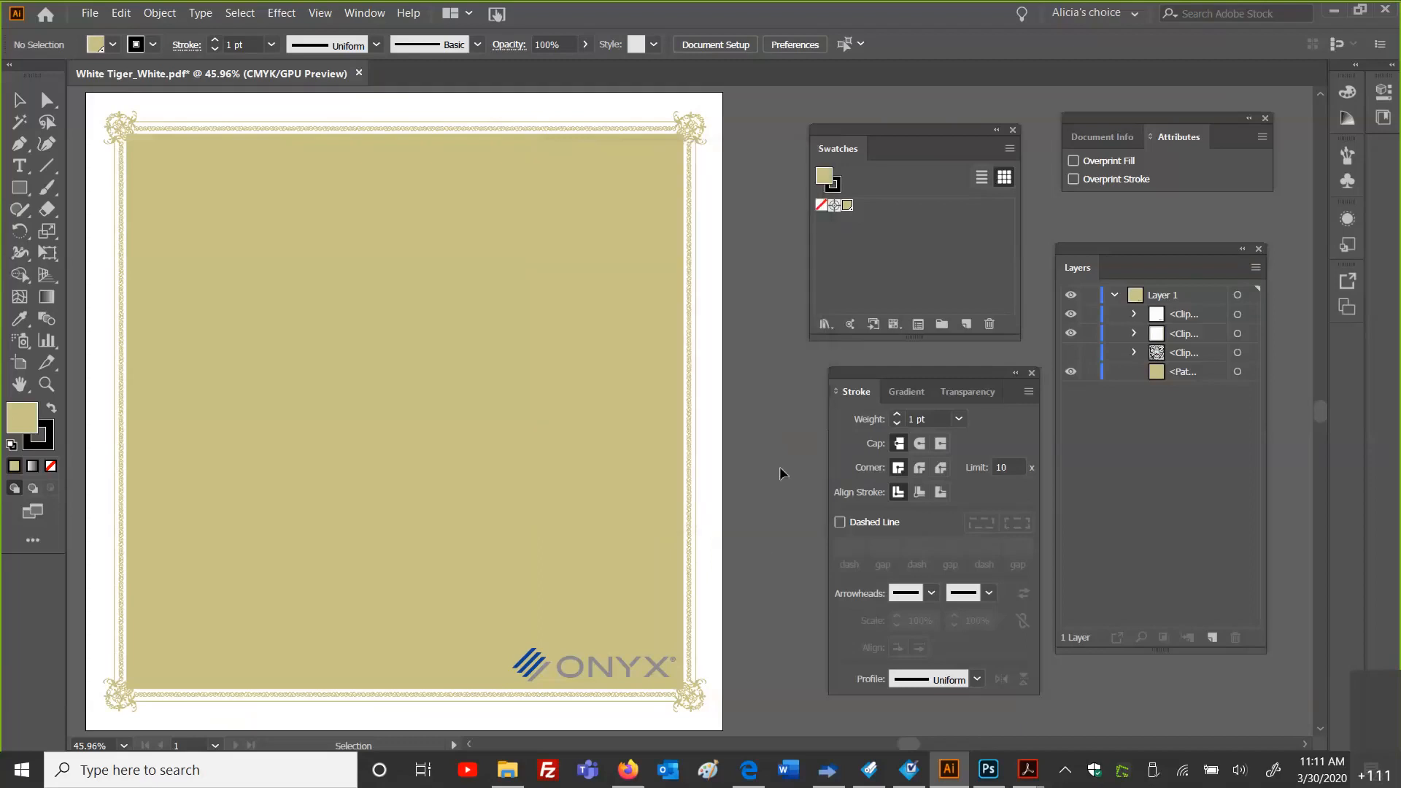
Step: Check the Spot1 swatch's options without changing them and show the tiger image over the spot color path again
double_click(847, 206)
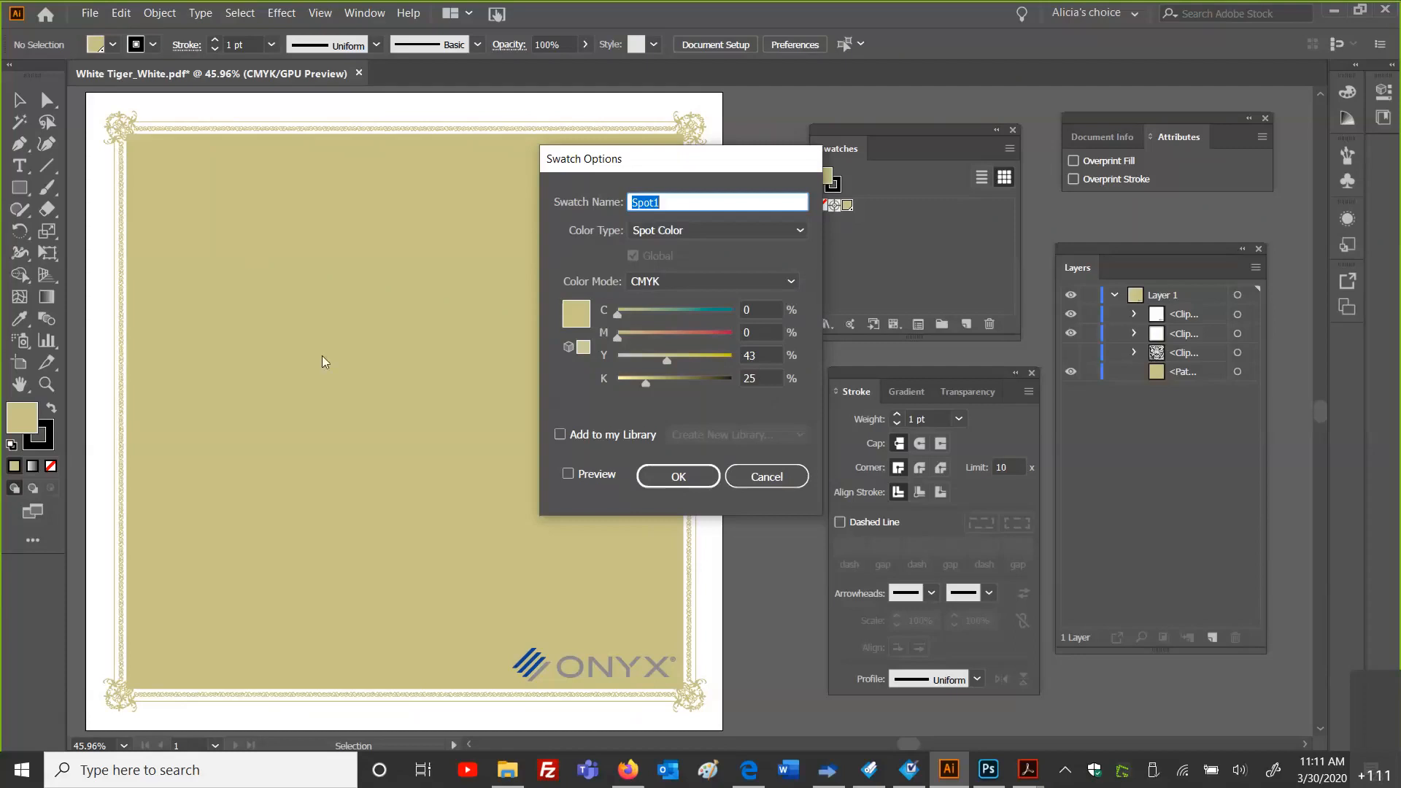
left_click(766, 476)
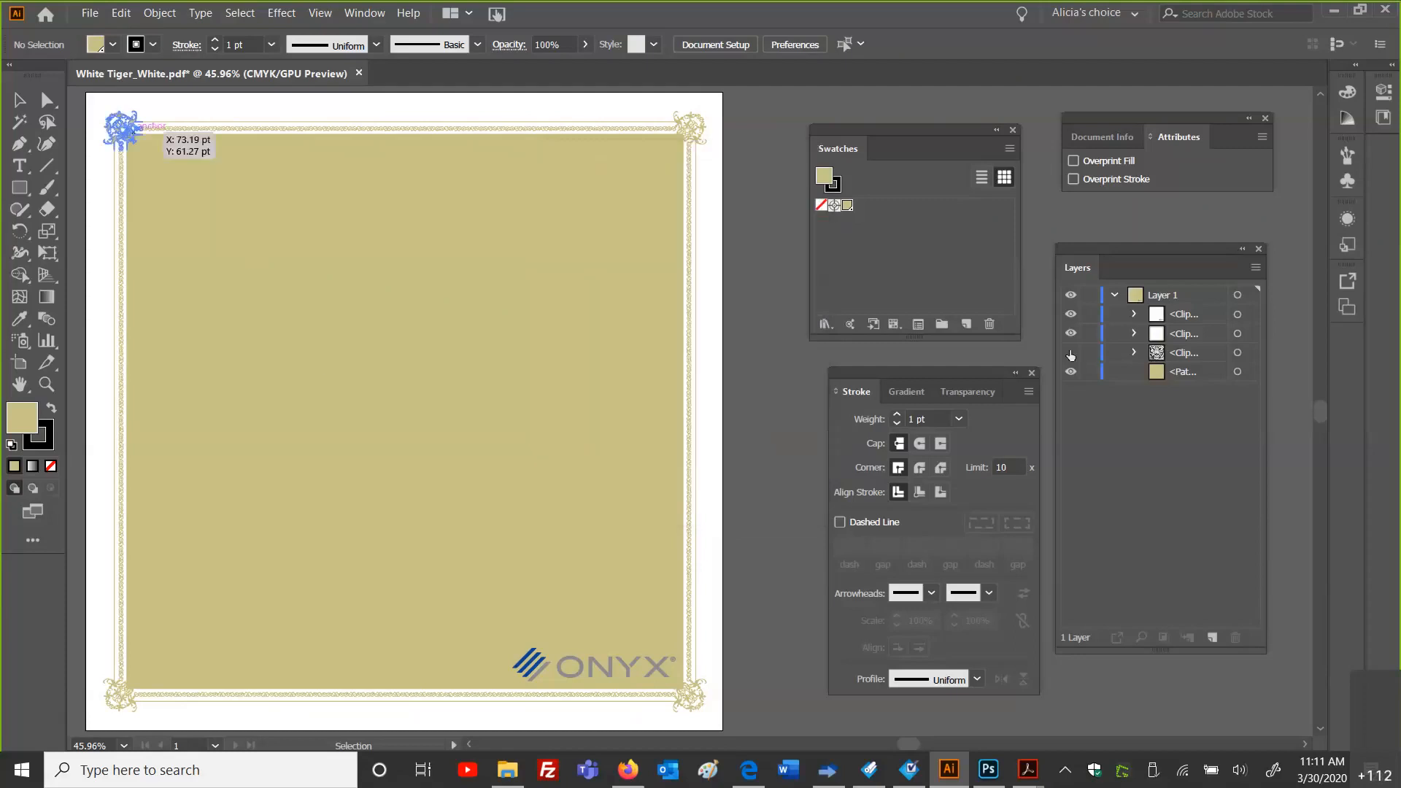
left_click(1070, 353)
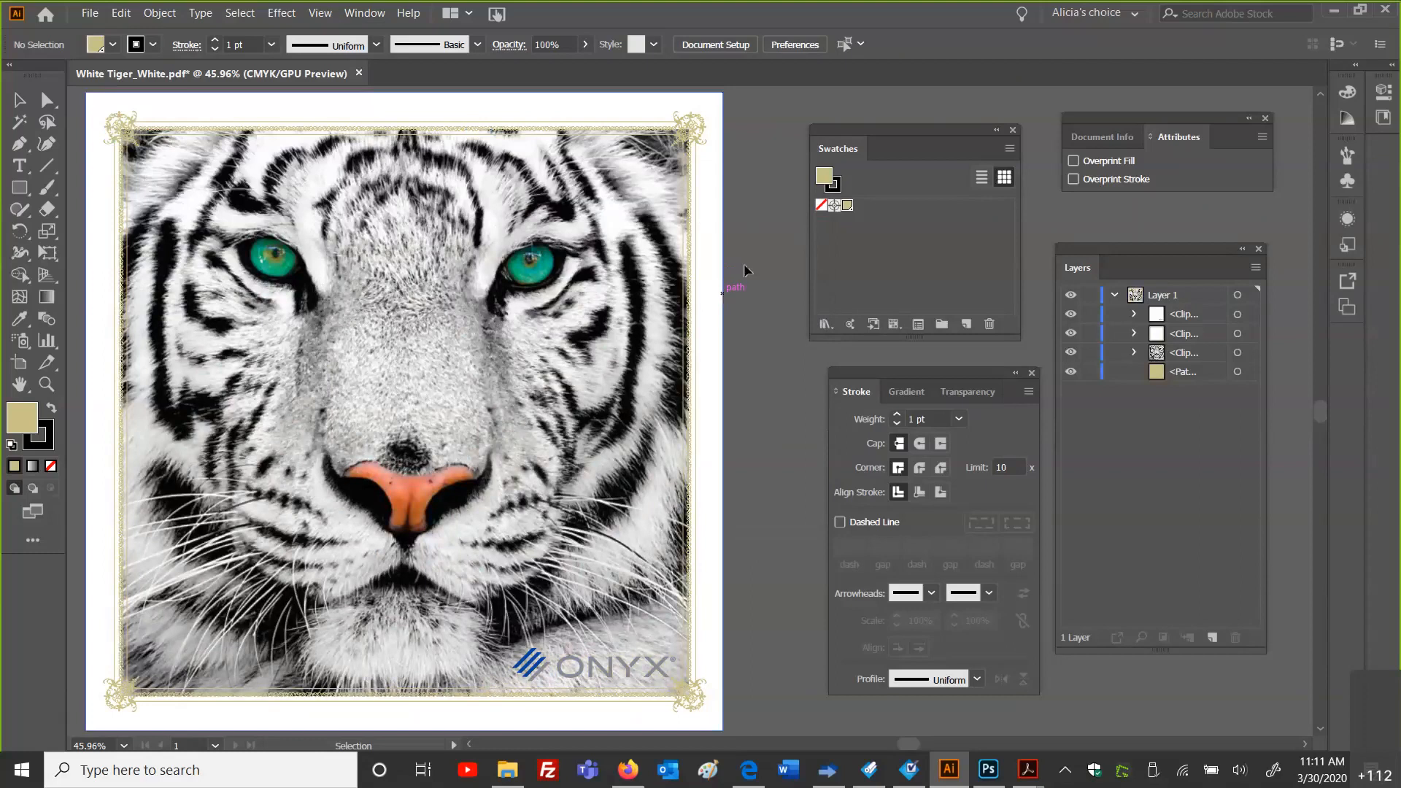
Step: Switch by way of Thrive RIP-Queue to Thrive Media Manager and display the EPSON SureColor S80600 media library
left_click(1334, 11)
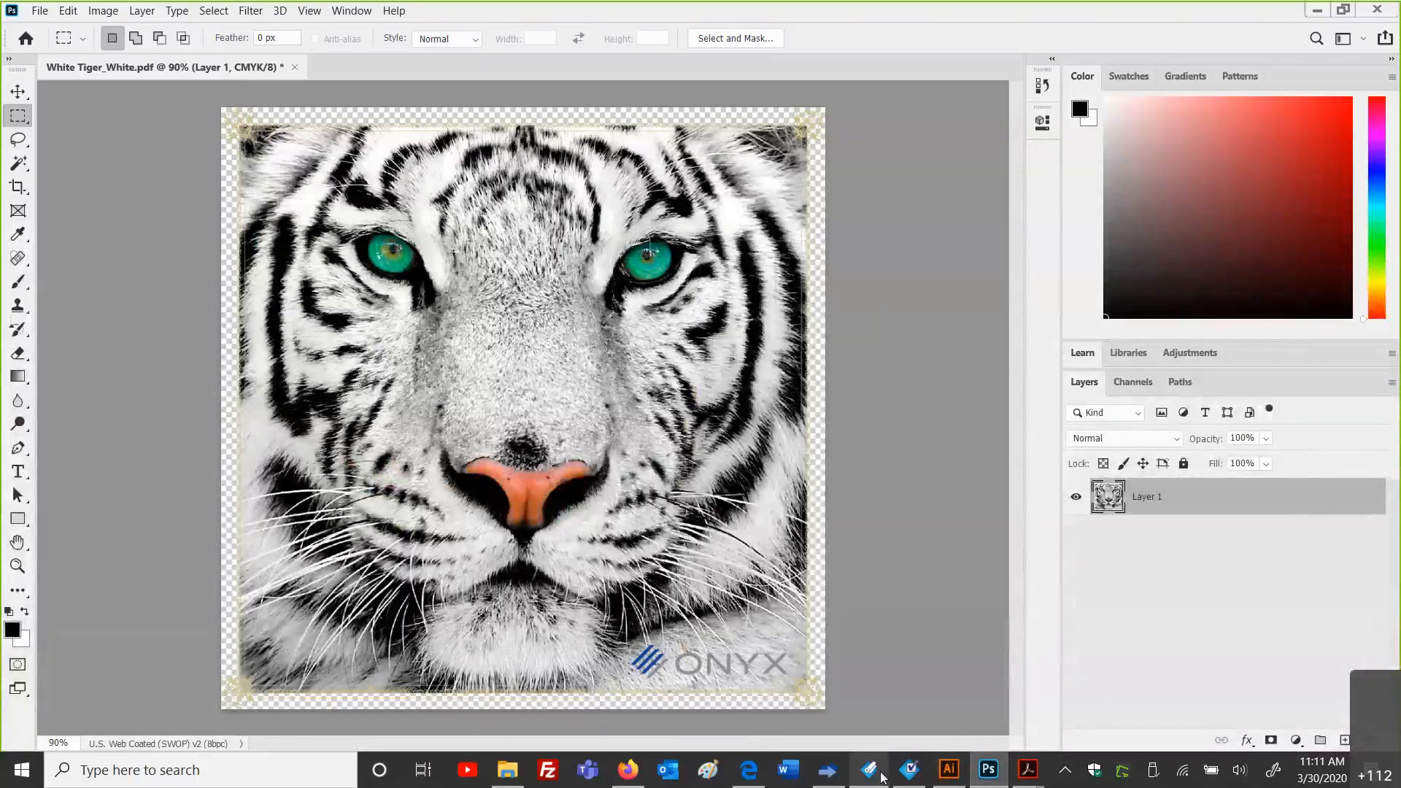
left_click(829, 771)
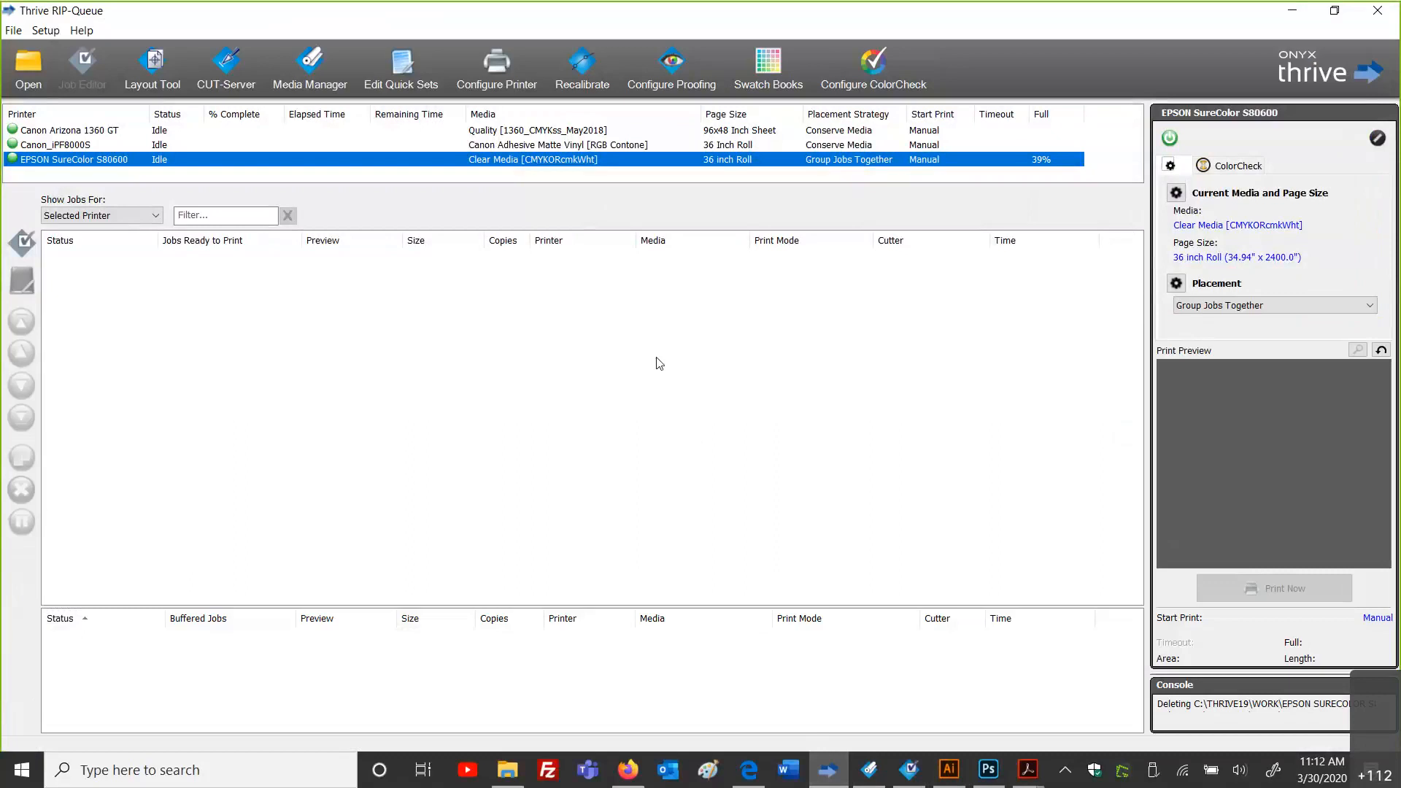
left_click(870, 772)
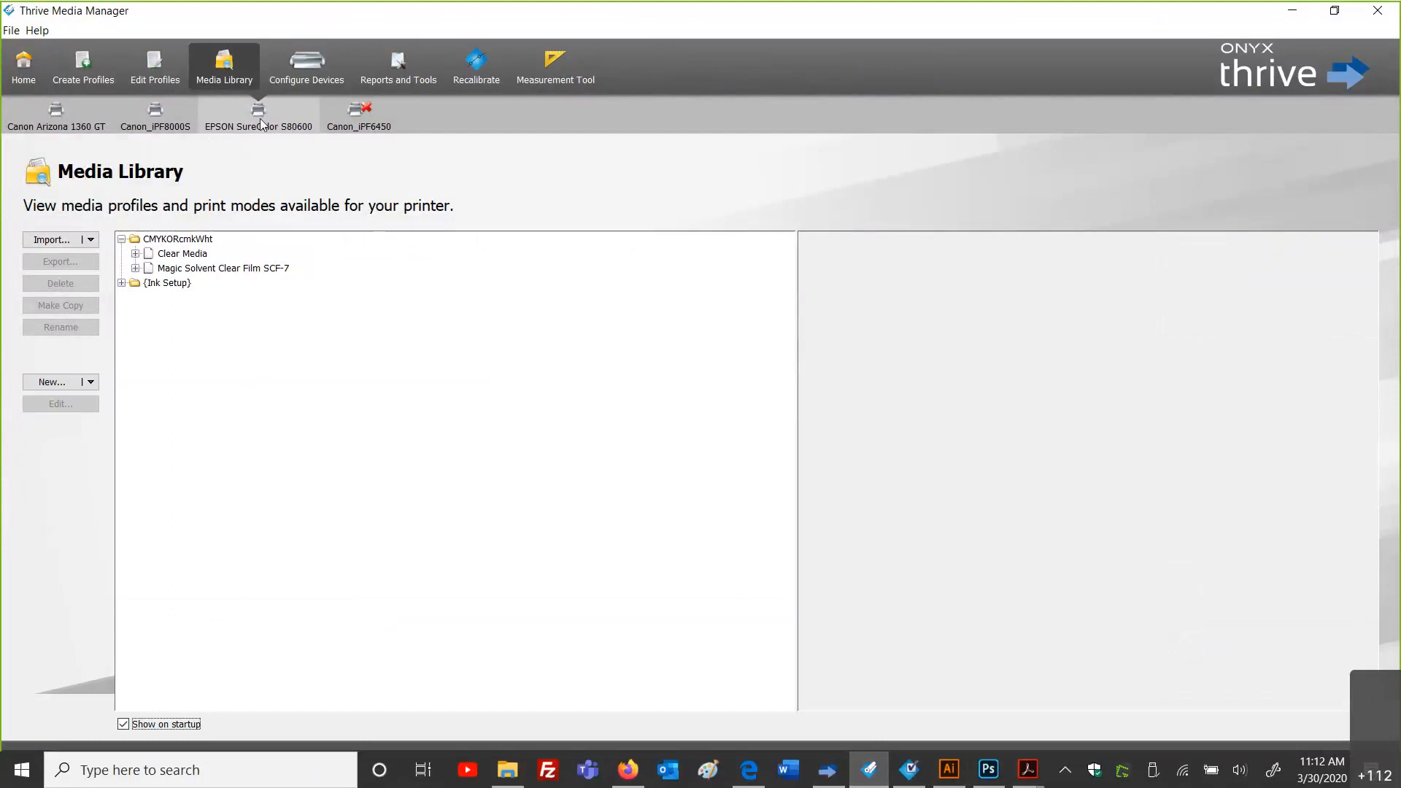
Step: Create a media profile in the CMYKORcmkWht group with the ONYX Workflow and name it White ink with Clear Media
left_click(173, 243)
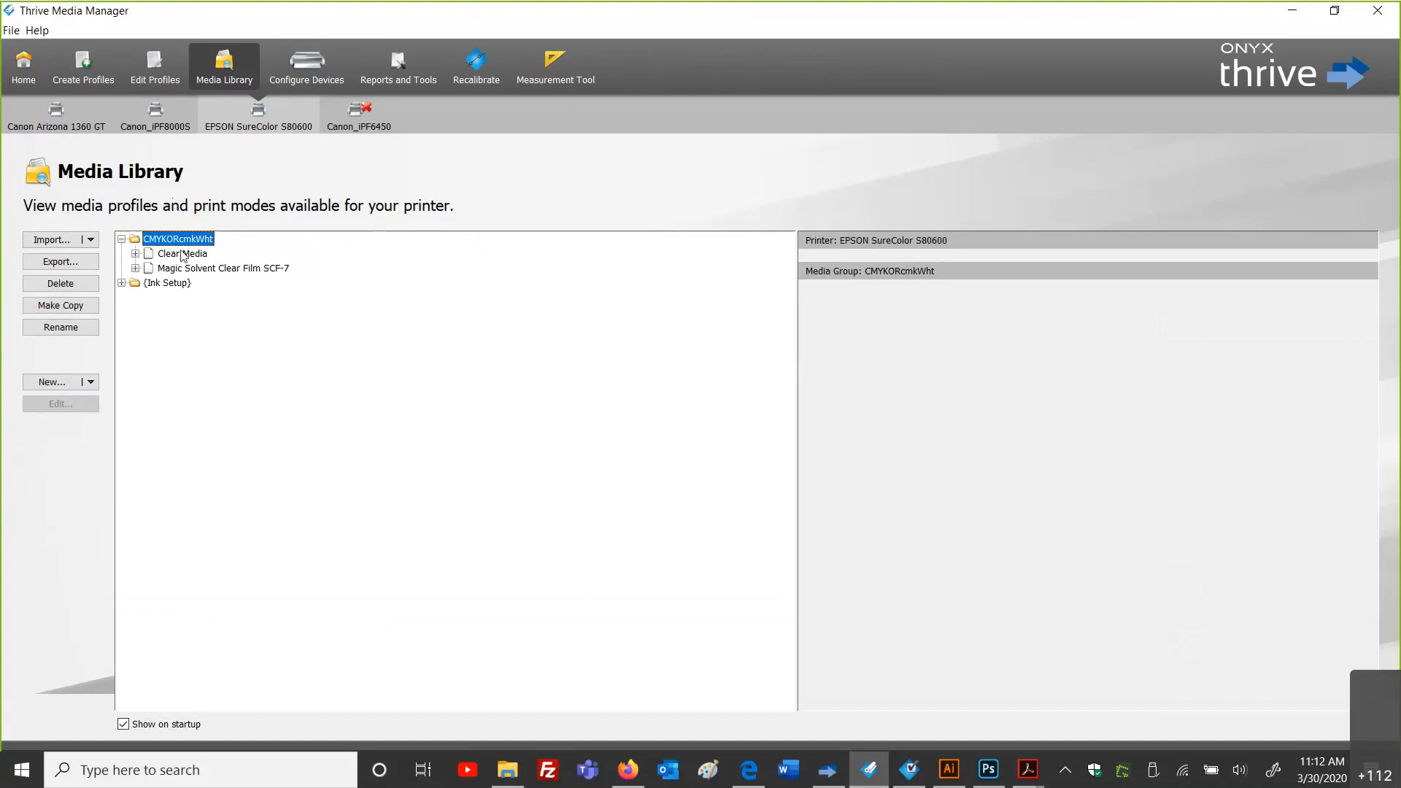
left_click(60, 392)
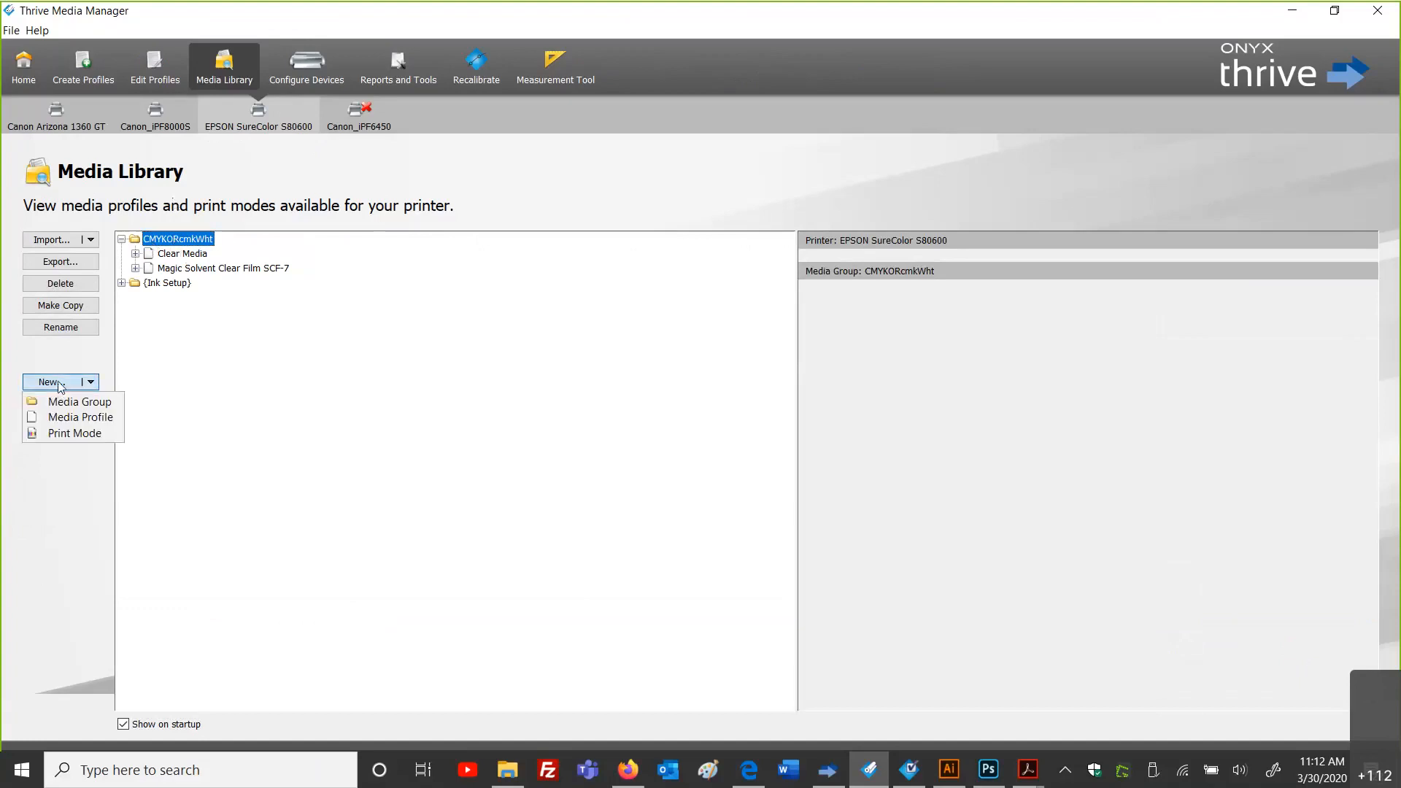
left_click(66, 418)
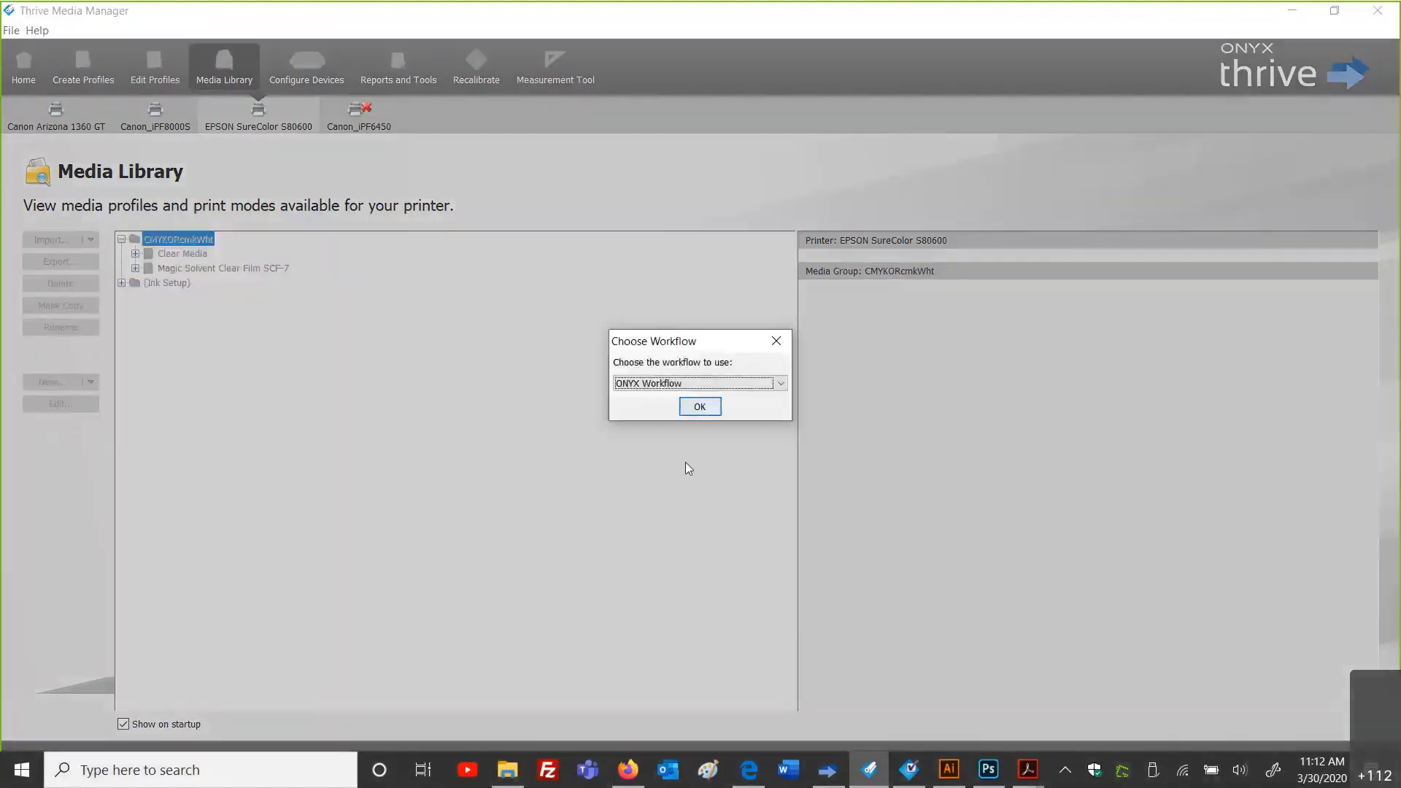
left_click(780, 385)
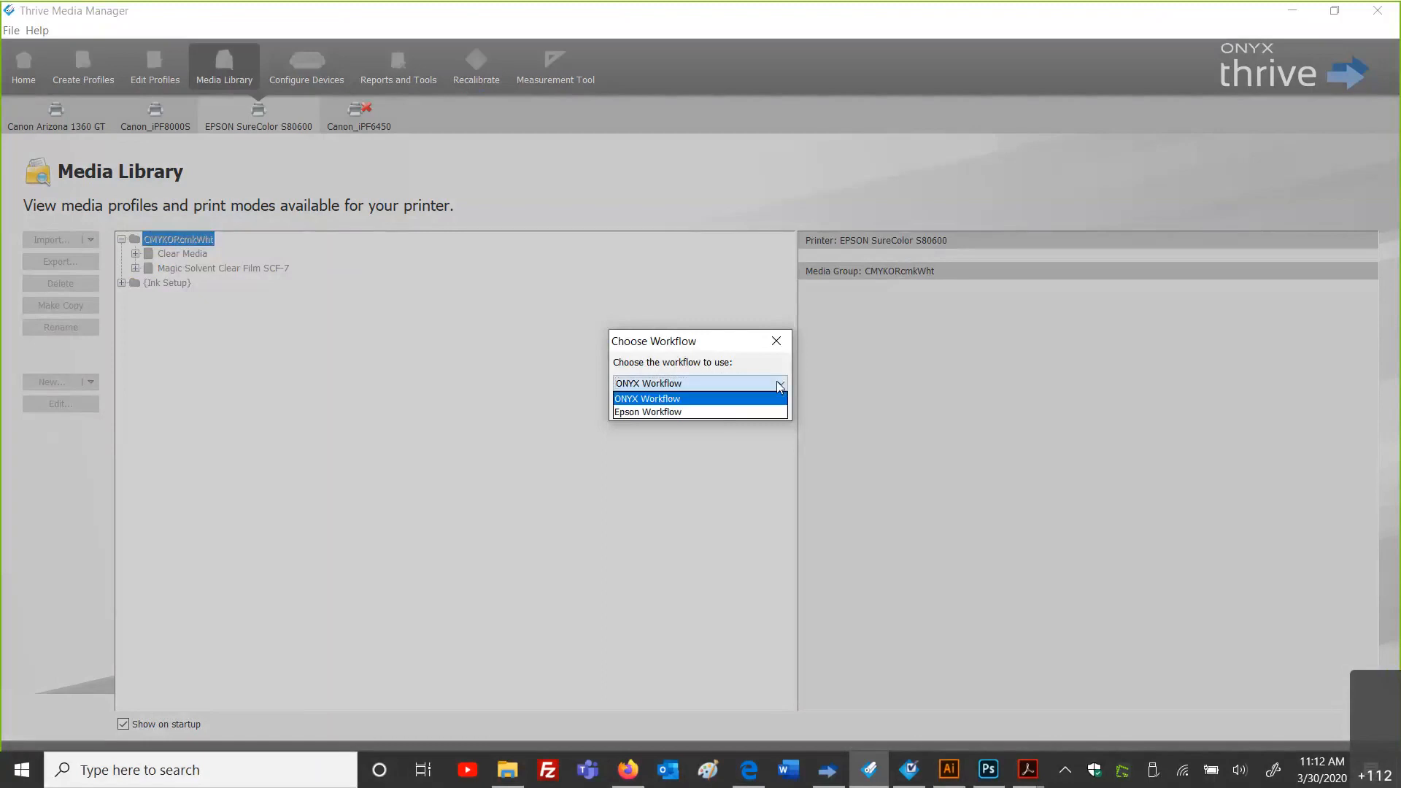
left_click(779, 384)
left_click(779, 384)
left_click(779, 385)
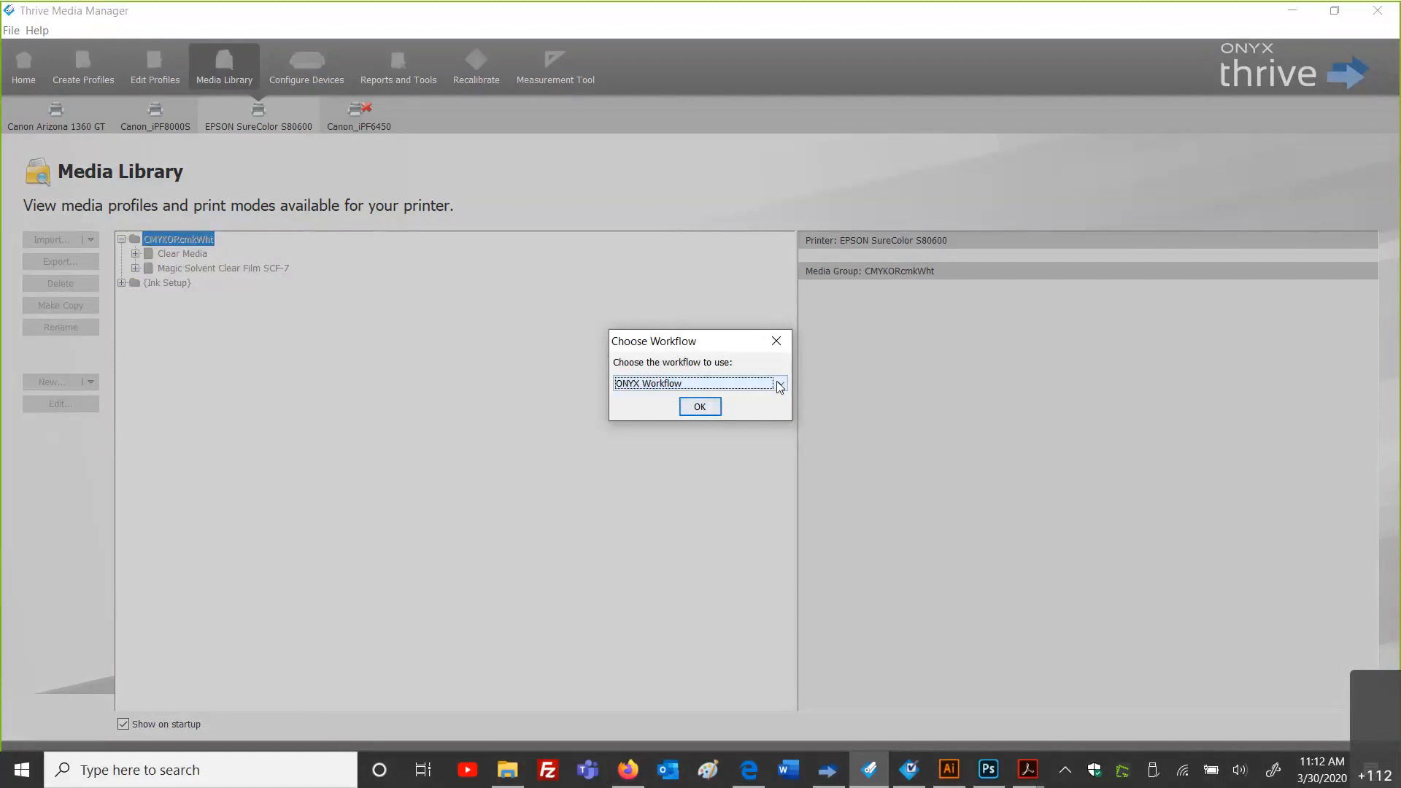
left_click(779, 384)
left_click(779, 384)
left_click(700, 408)
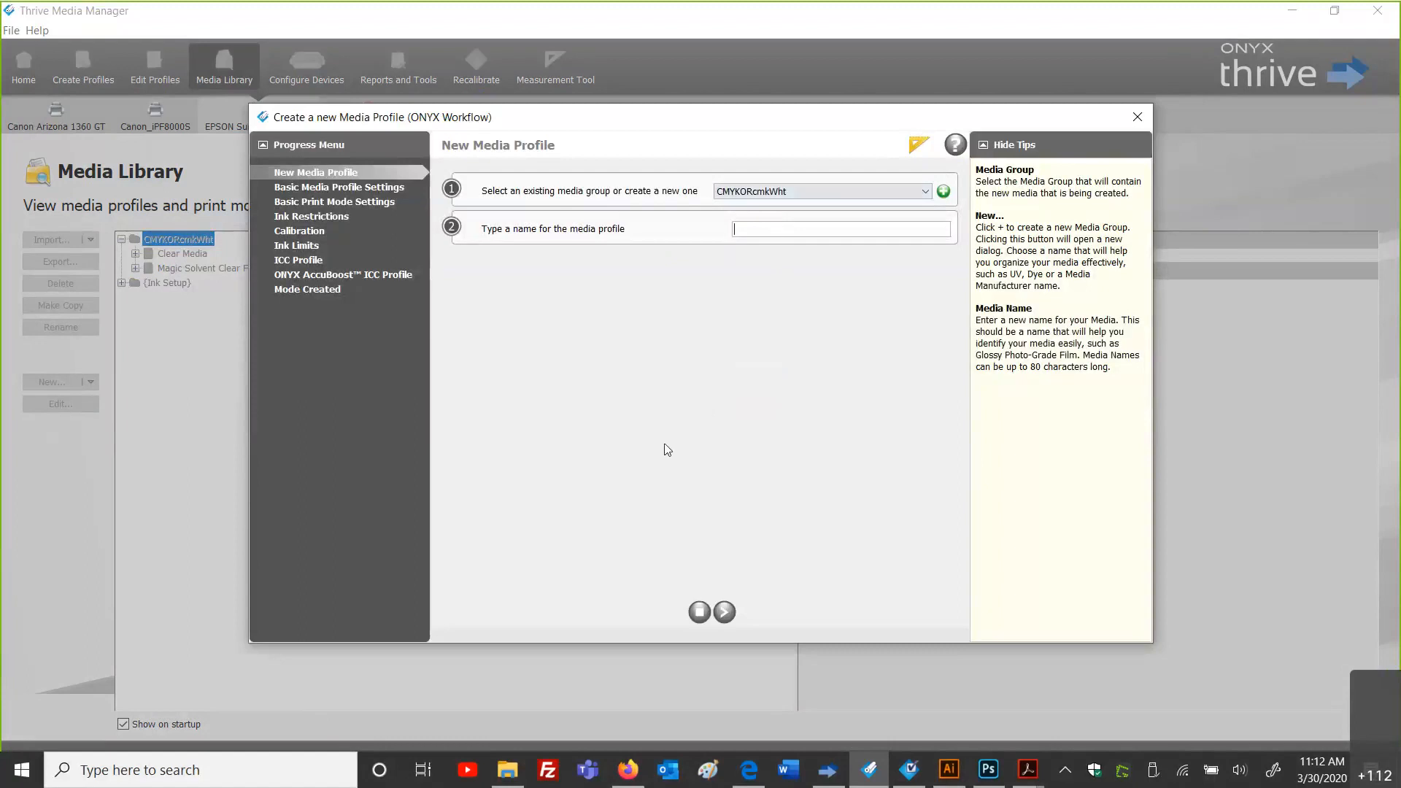
type("White ink with Clear Media")
left_click(724, 611)
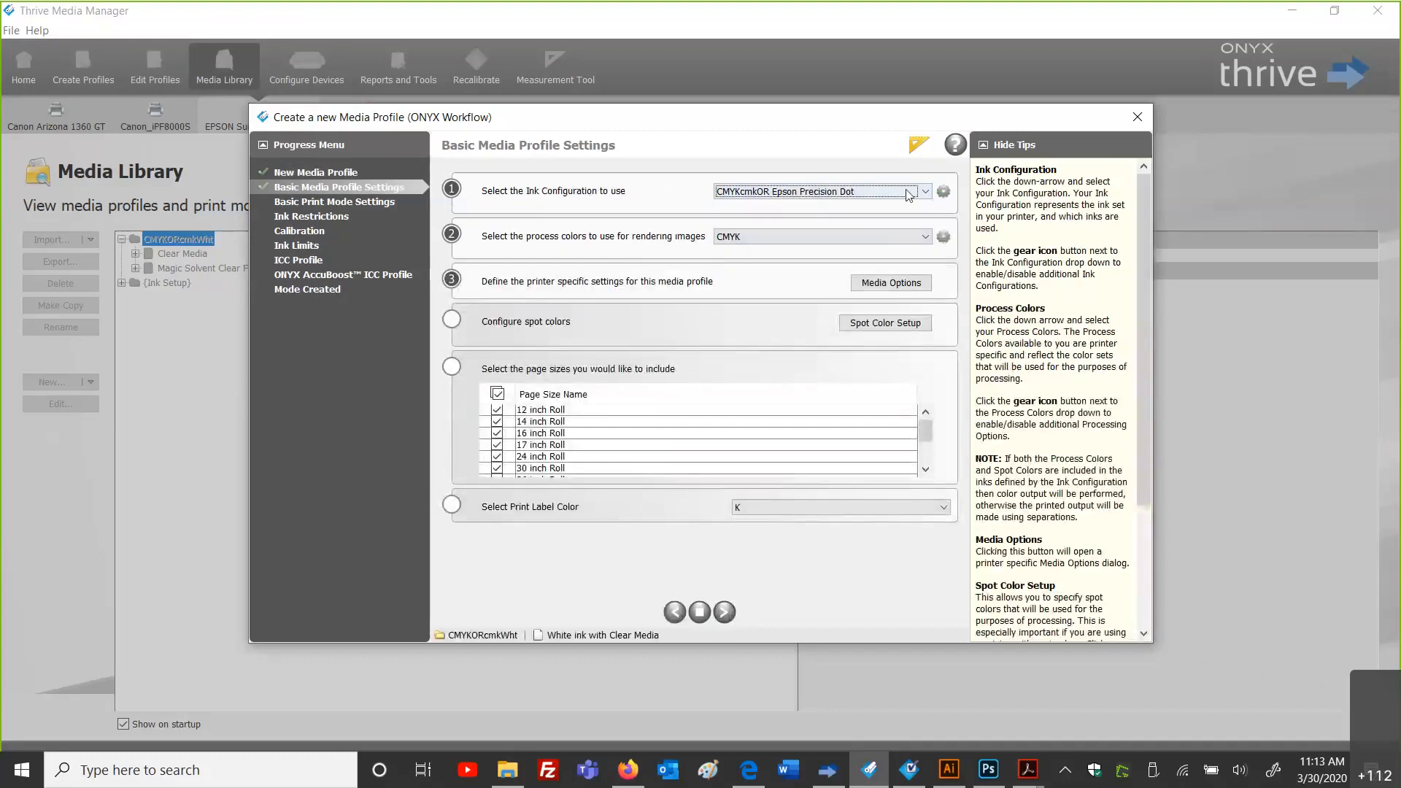
Step: Set the media profile's ink configuration to CMYKcmkORW and its process colors for rendering images to CMYKOR
left_click(925, 192)
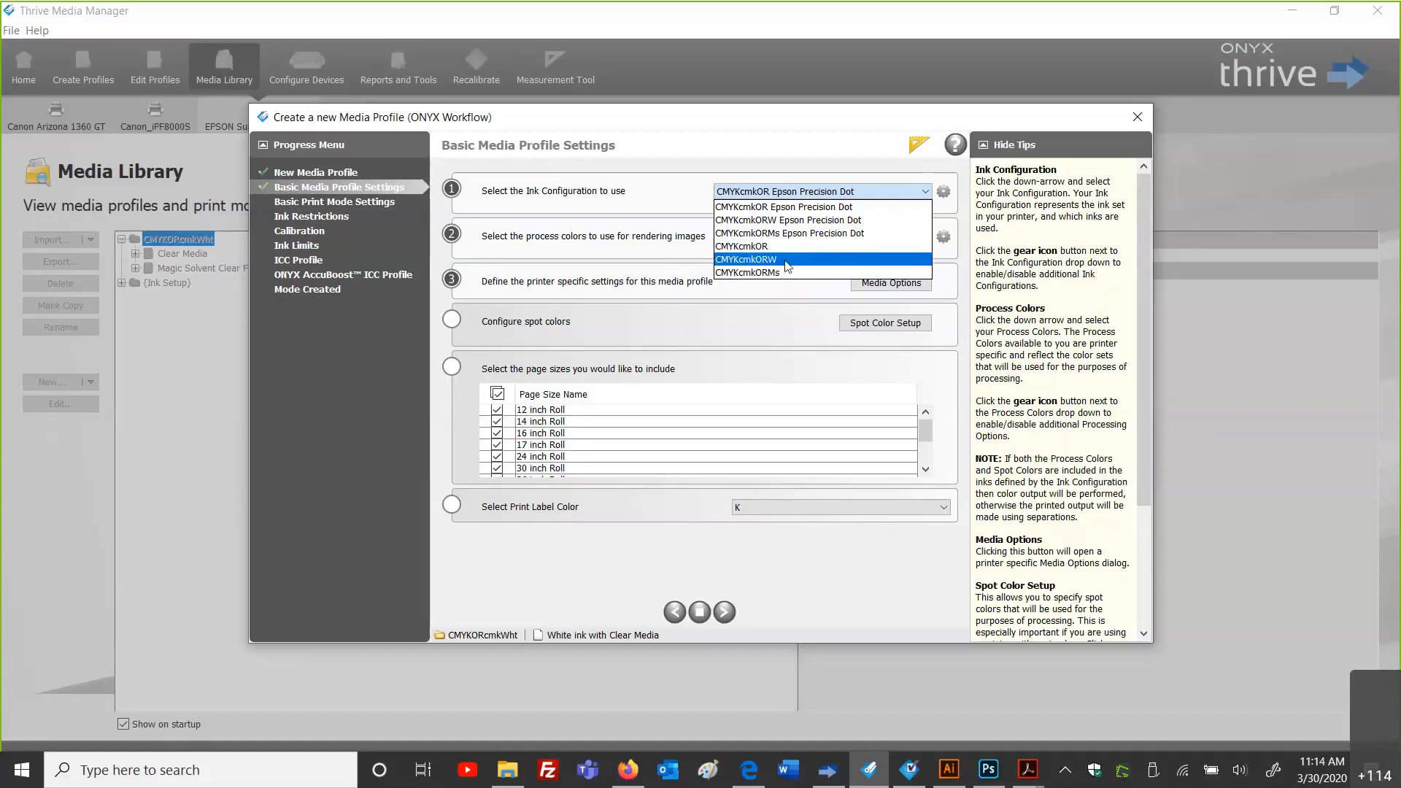
left_click(786, 267)
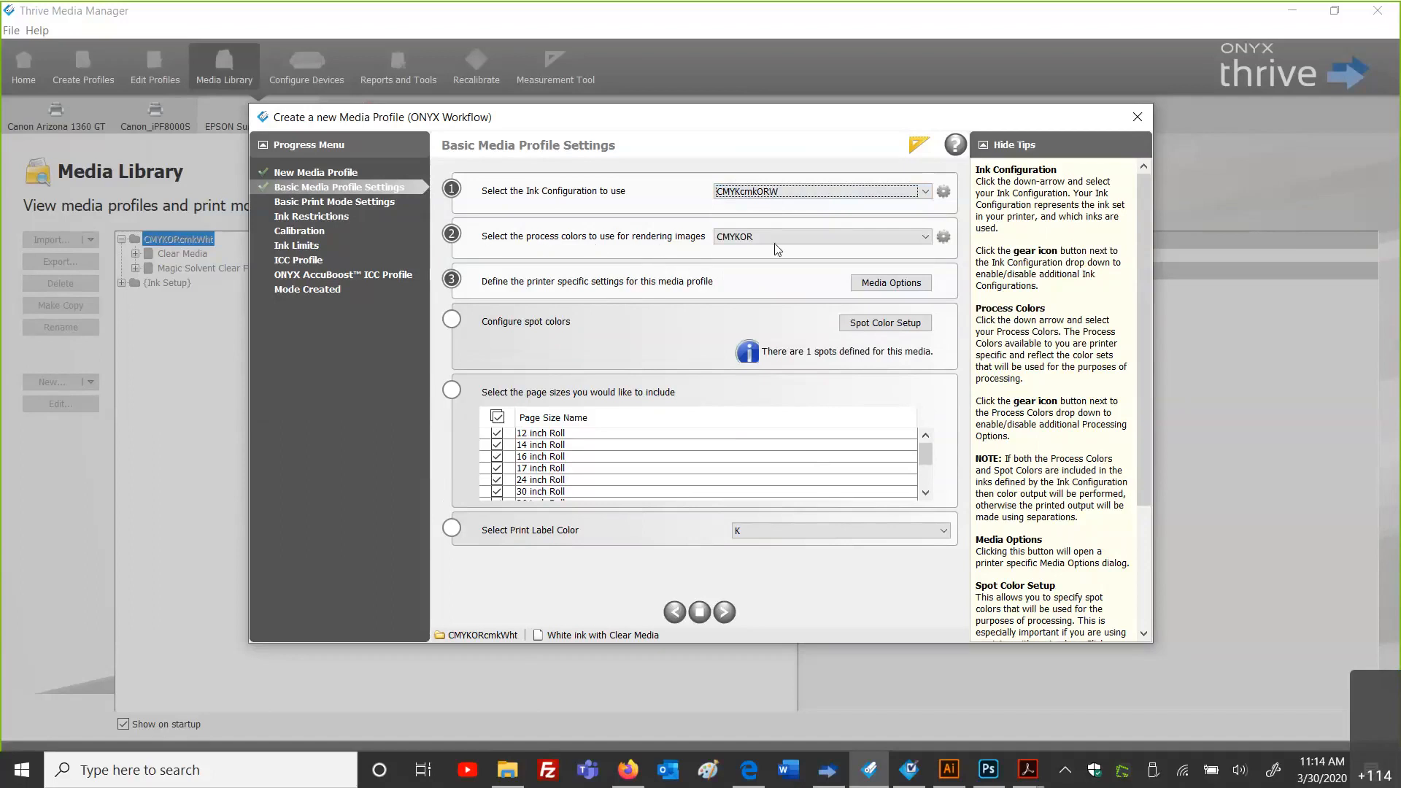
left_click(925, 238)
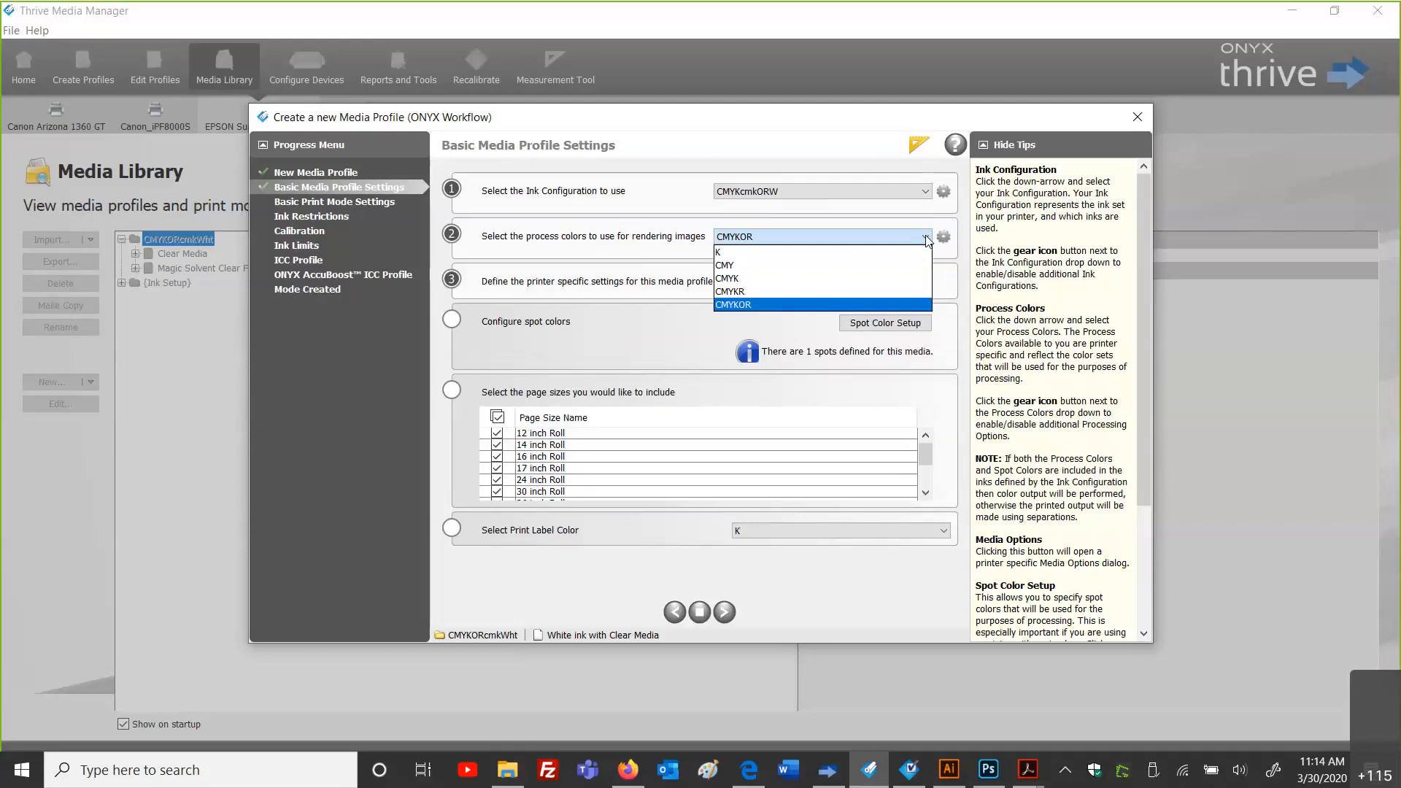
left_click(926, 238)
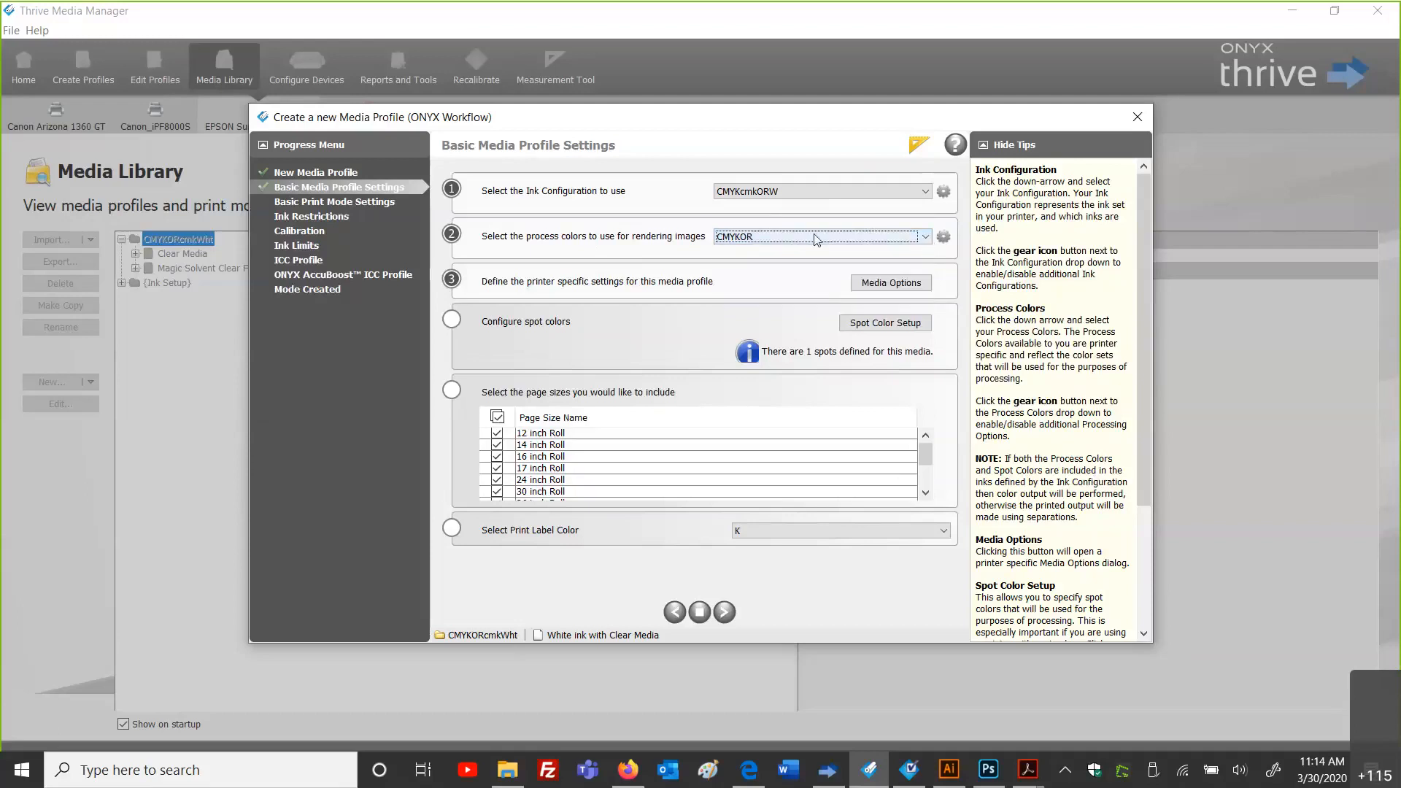
left_click(922, 238)
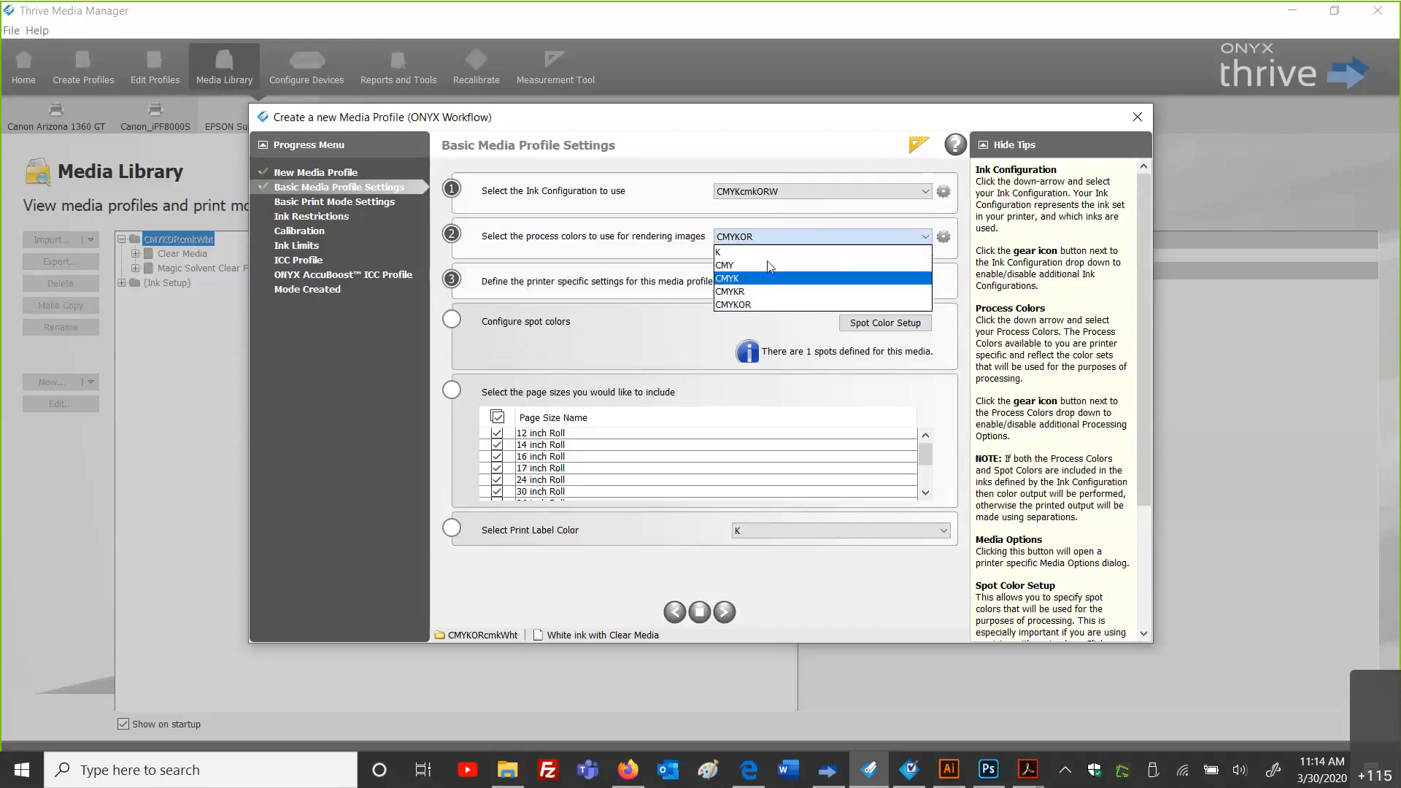
left_click(733, 305)
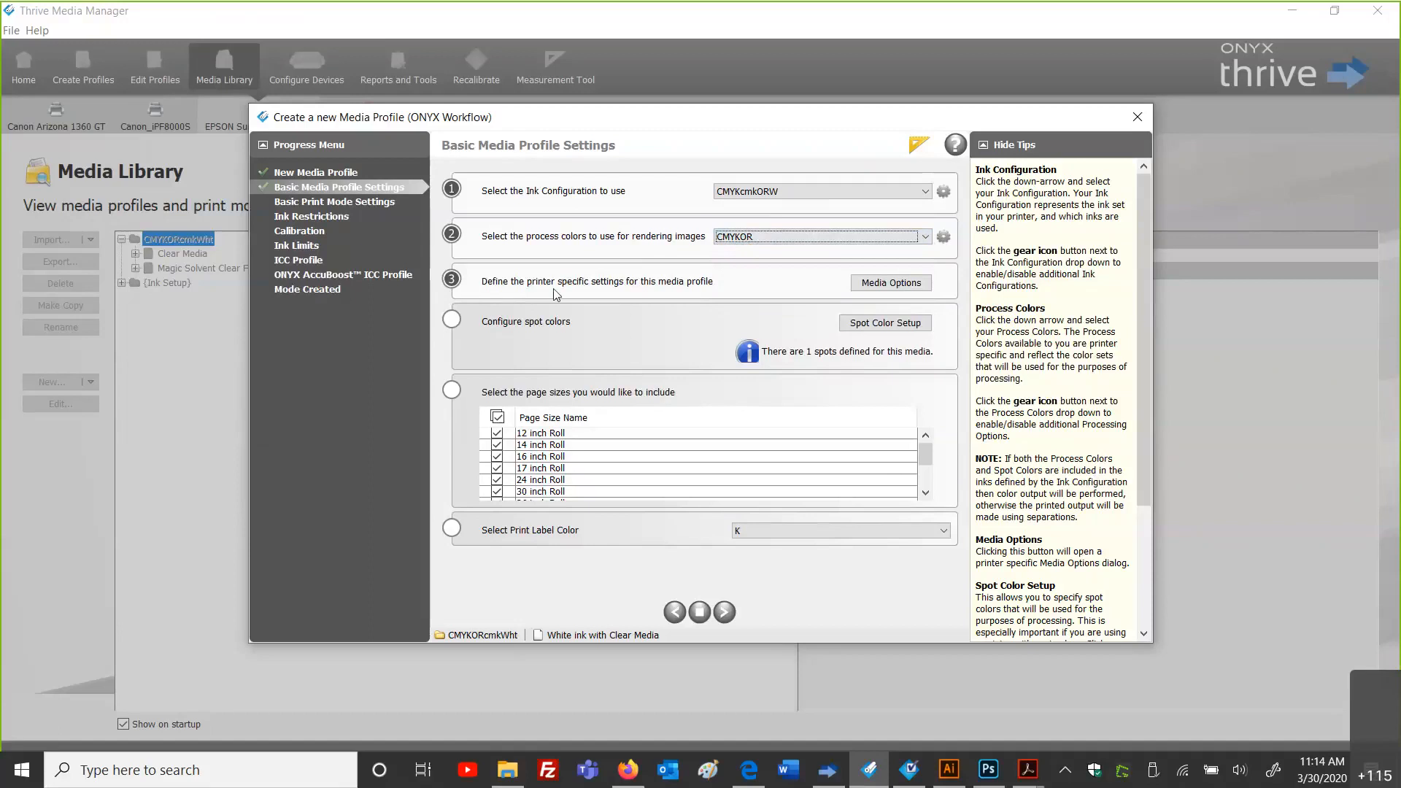
Step: Confirm Adhesive Vinyl as the media type in the printer-specific media options
left_click(918, 284)
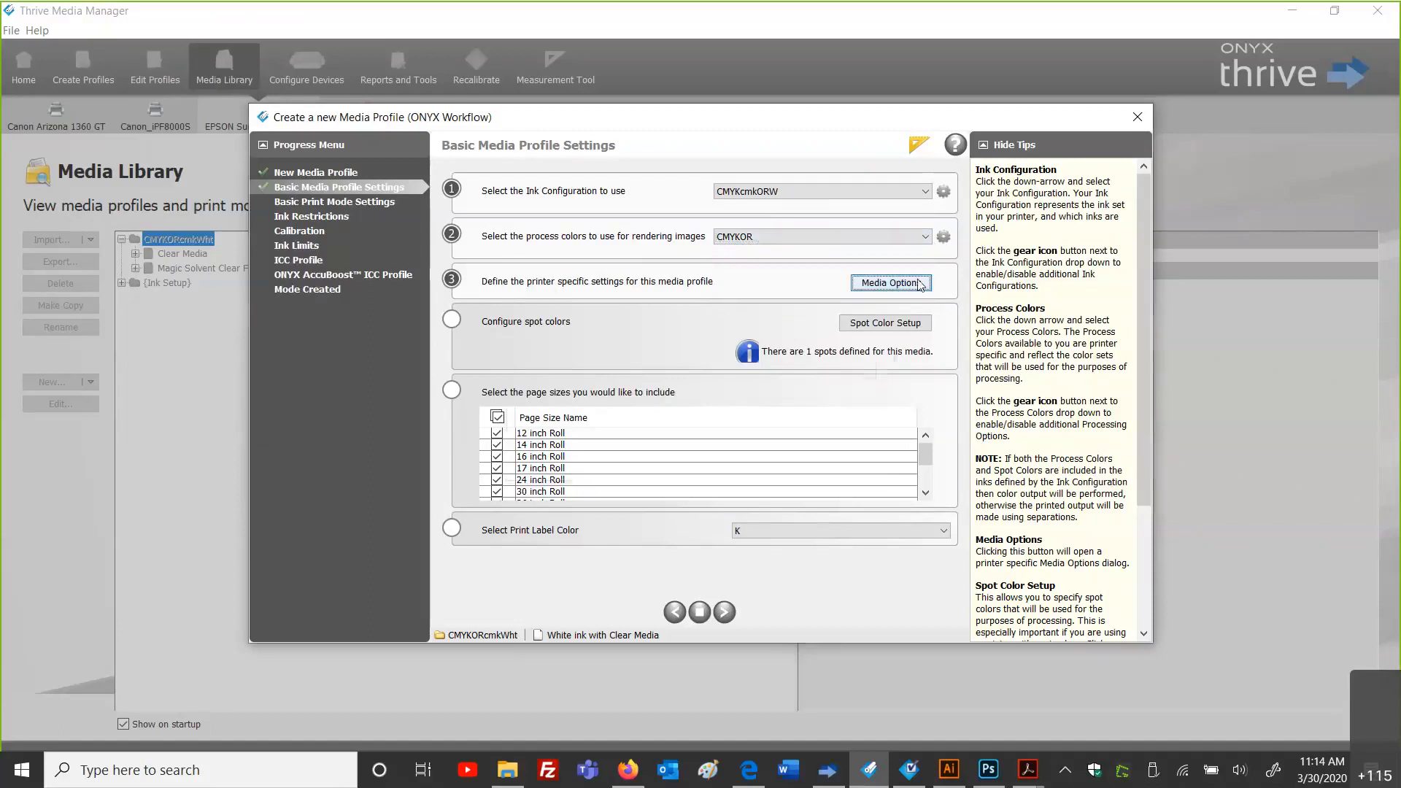
left_click(866, 372)
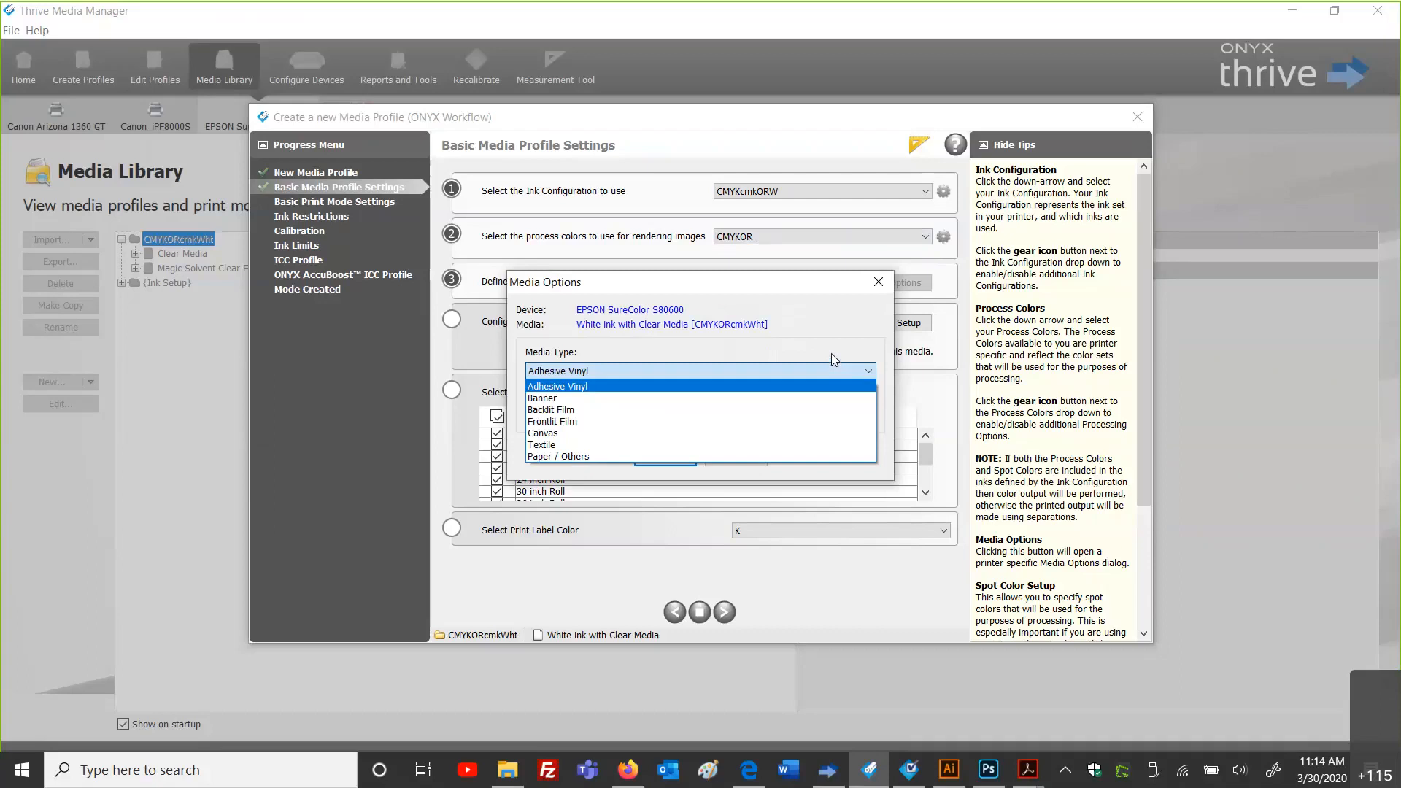
left_click(828, 353)
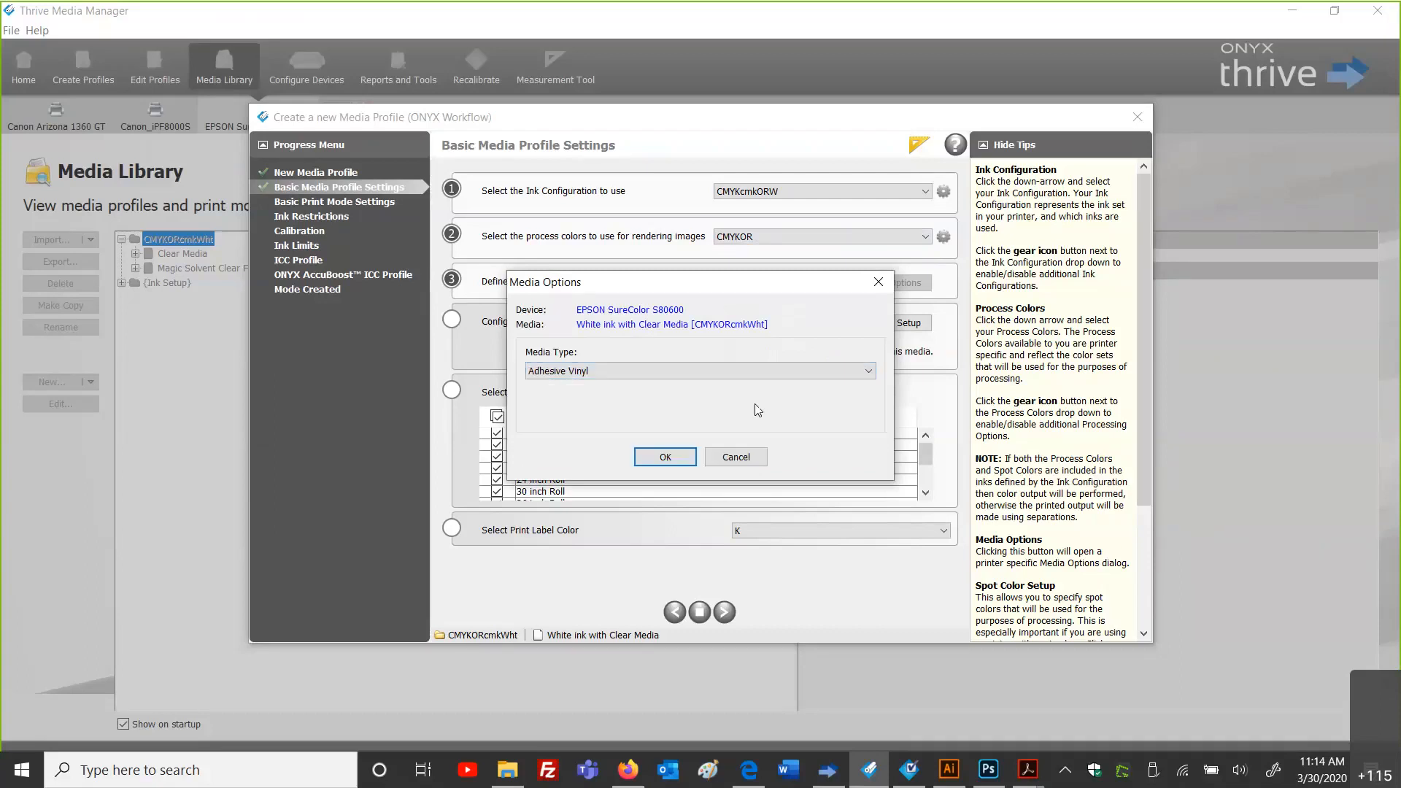
left_click(665, 458)
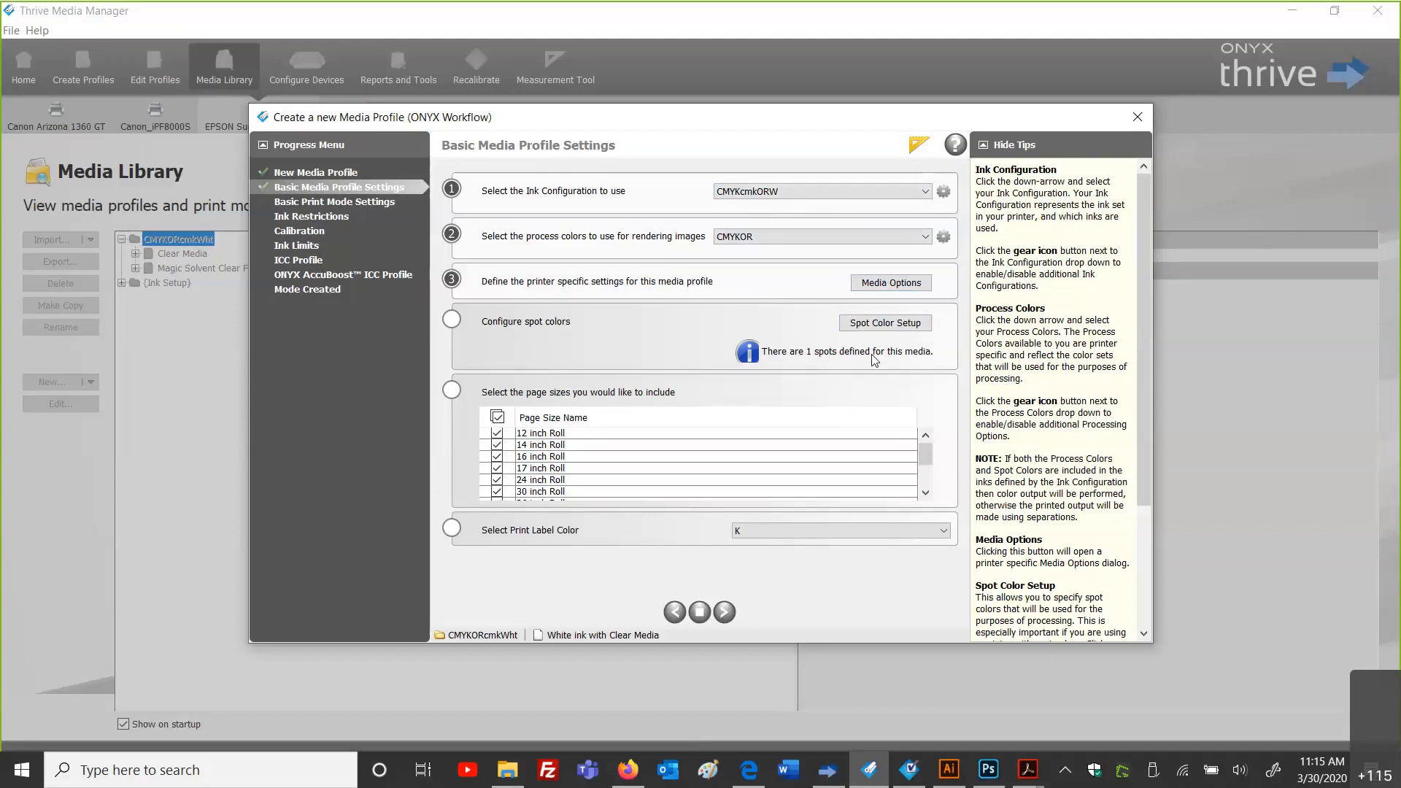
Step: Review the ink configuration choices and open the display options of the Spot1 spot color for editing
left_click(779, 199)
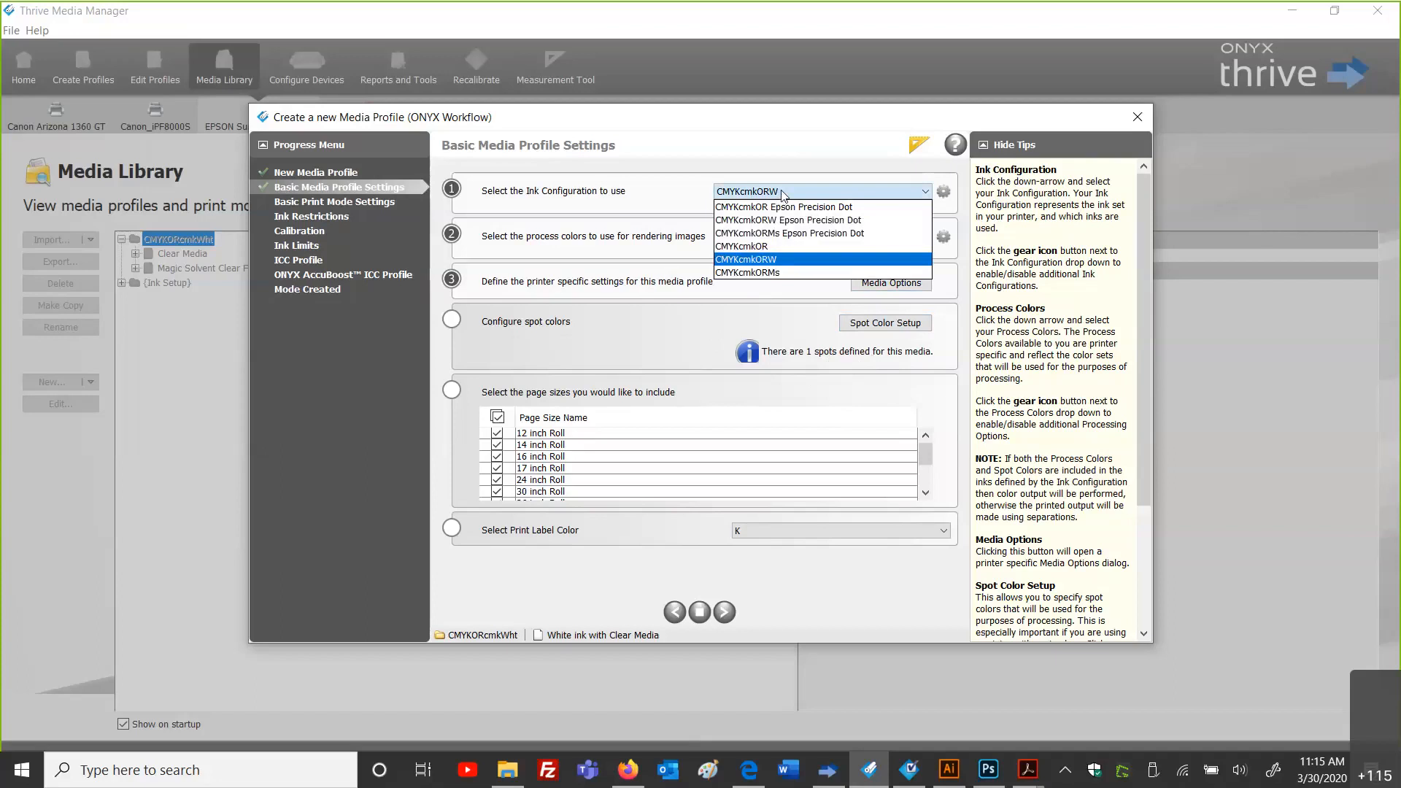
left_click(782, 194)
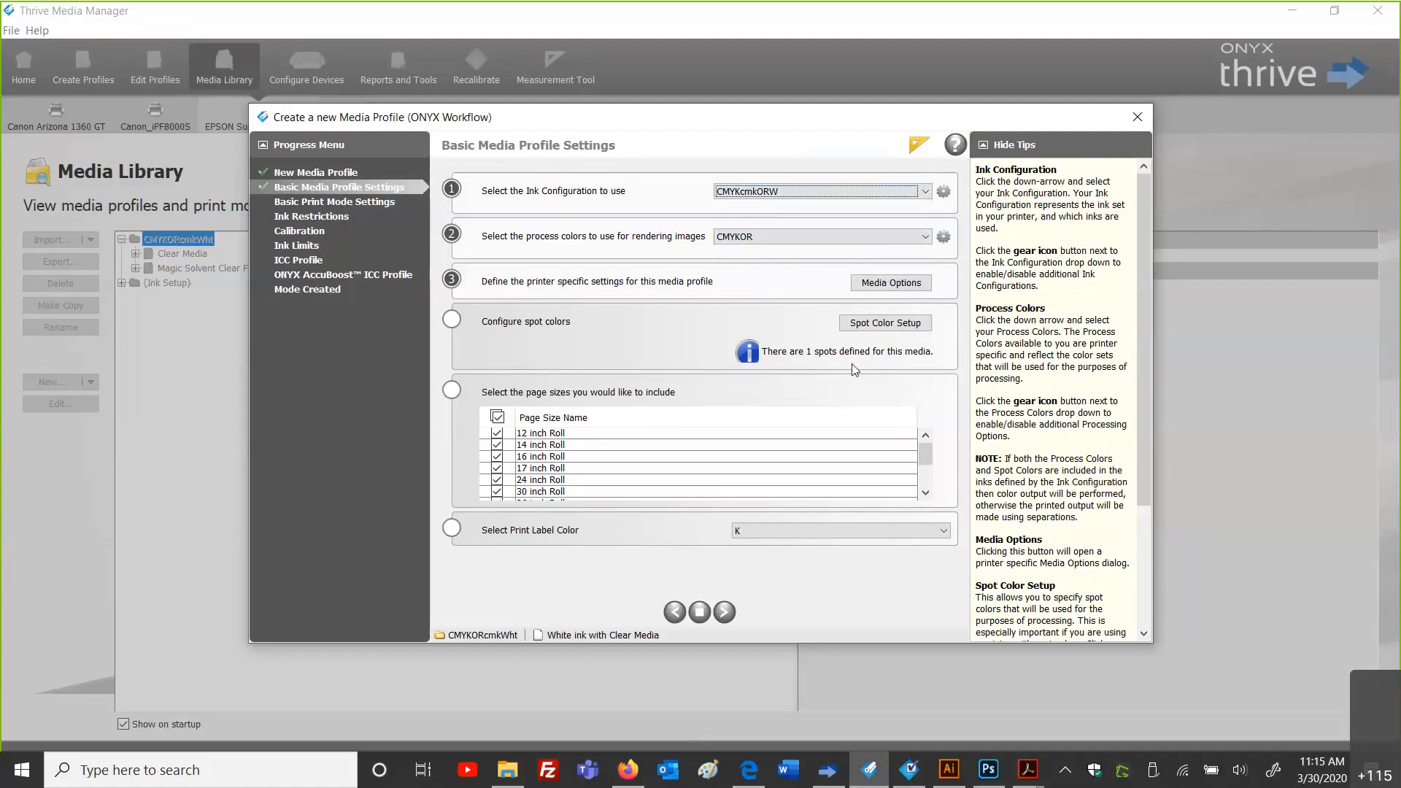
left_click(906, 331)
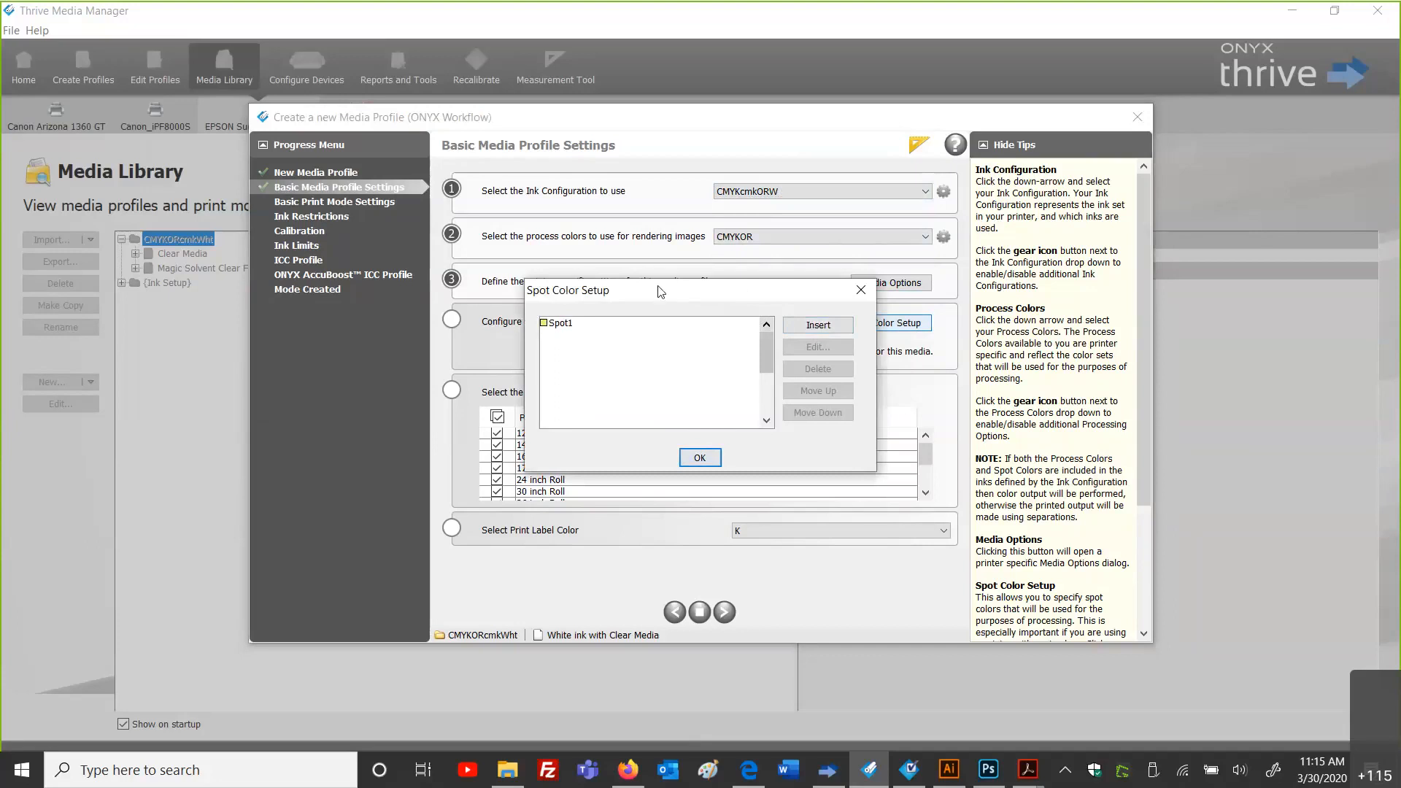
left_click_drag(655, 278, 549, 261)
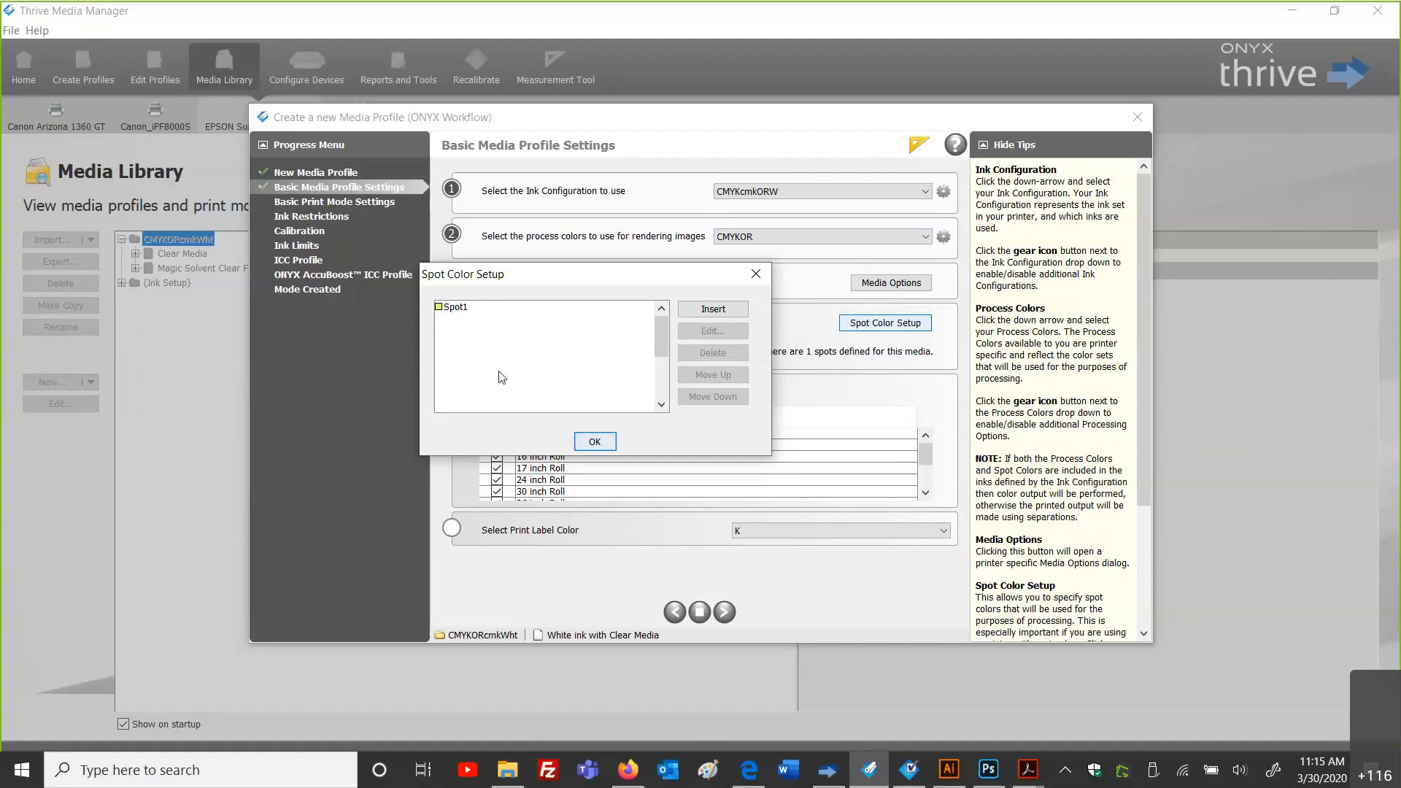
left_click(482, 307)
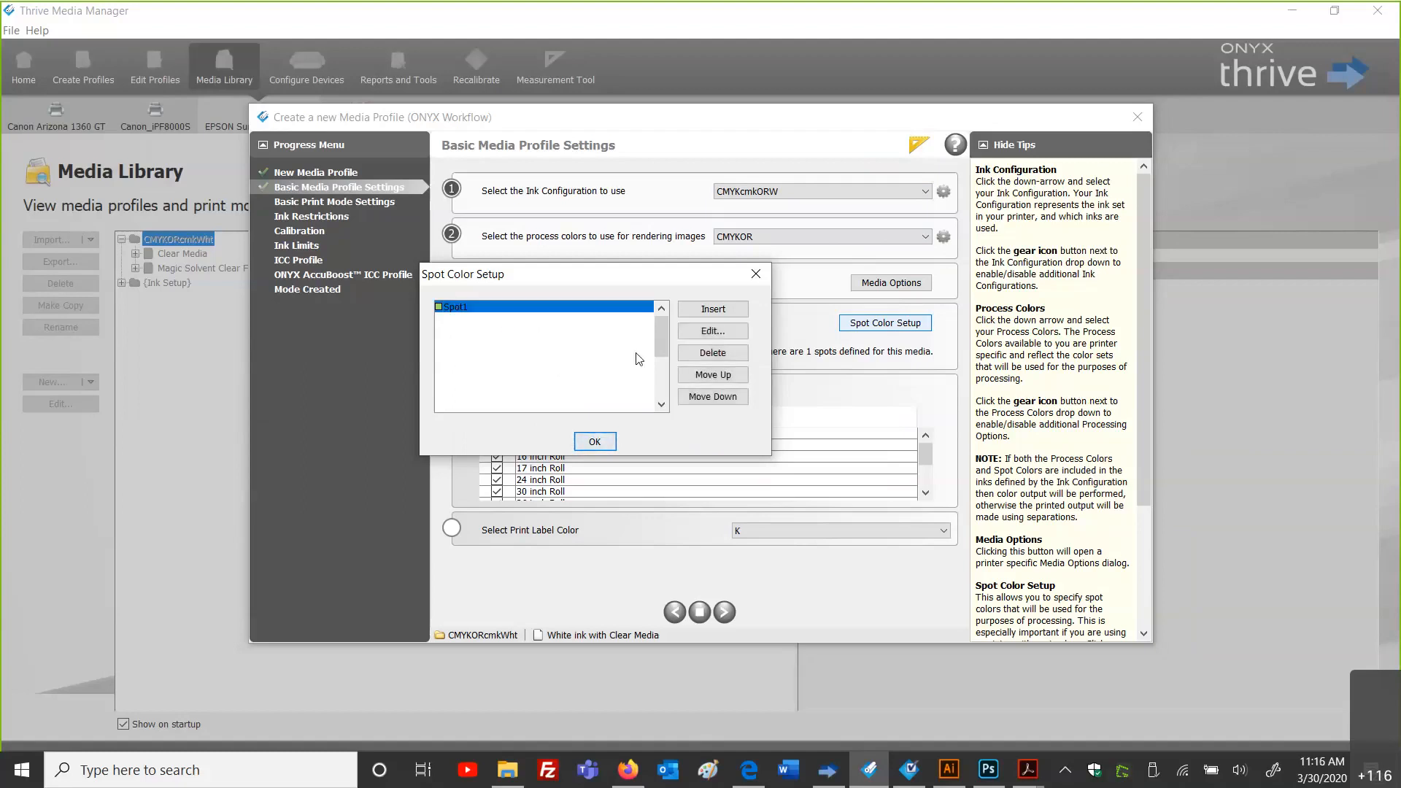
left_click(697, 329)
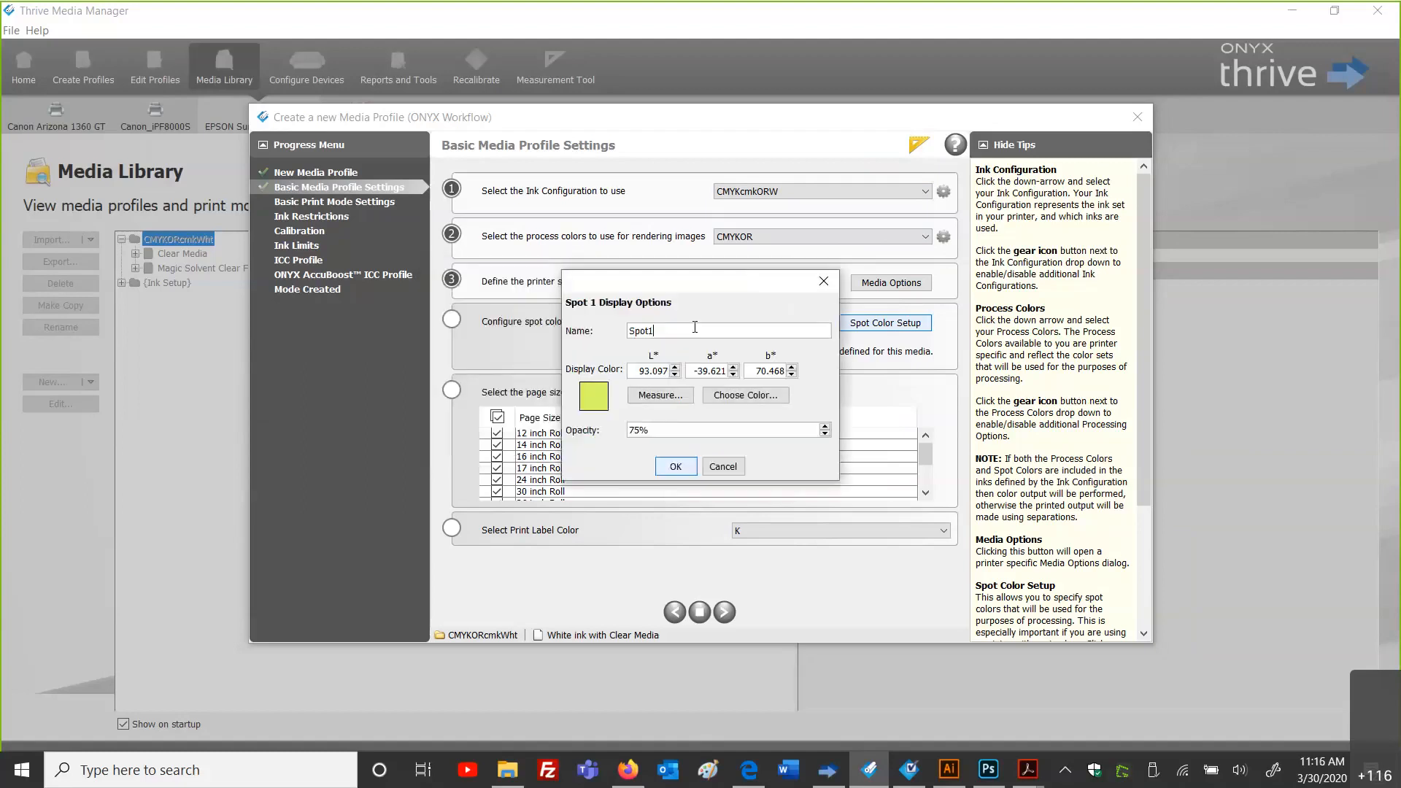
left_click_drag(693, 329, 618, 333)
left_click(729, 331)
Step: Switch to Adobe Illustrator, hide and reshow the tiger image over the spot color path, and return to Thrive Media Manager
left_click(948, 767)
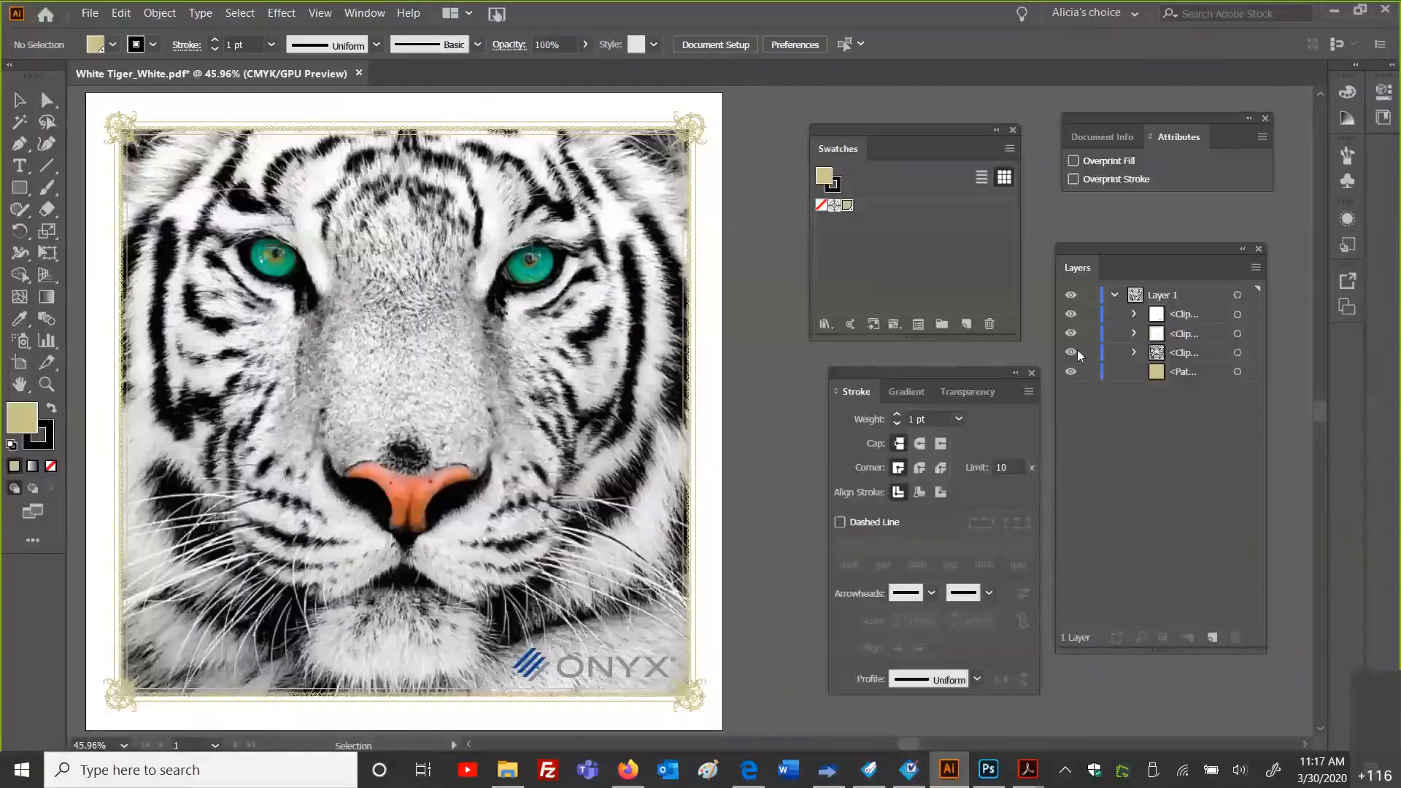
left_click(1070, 352)
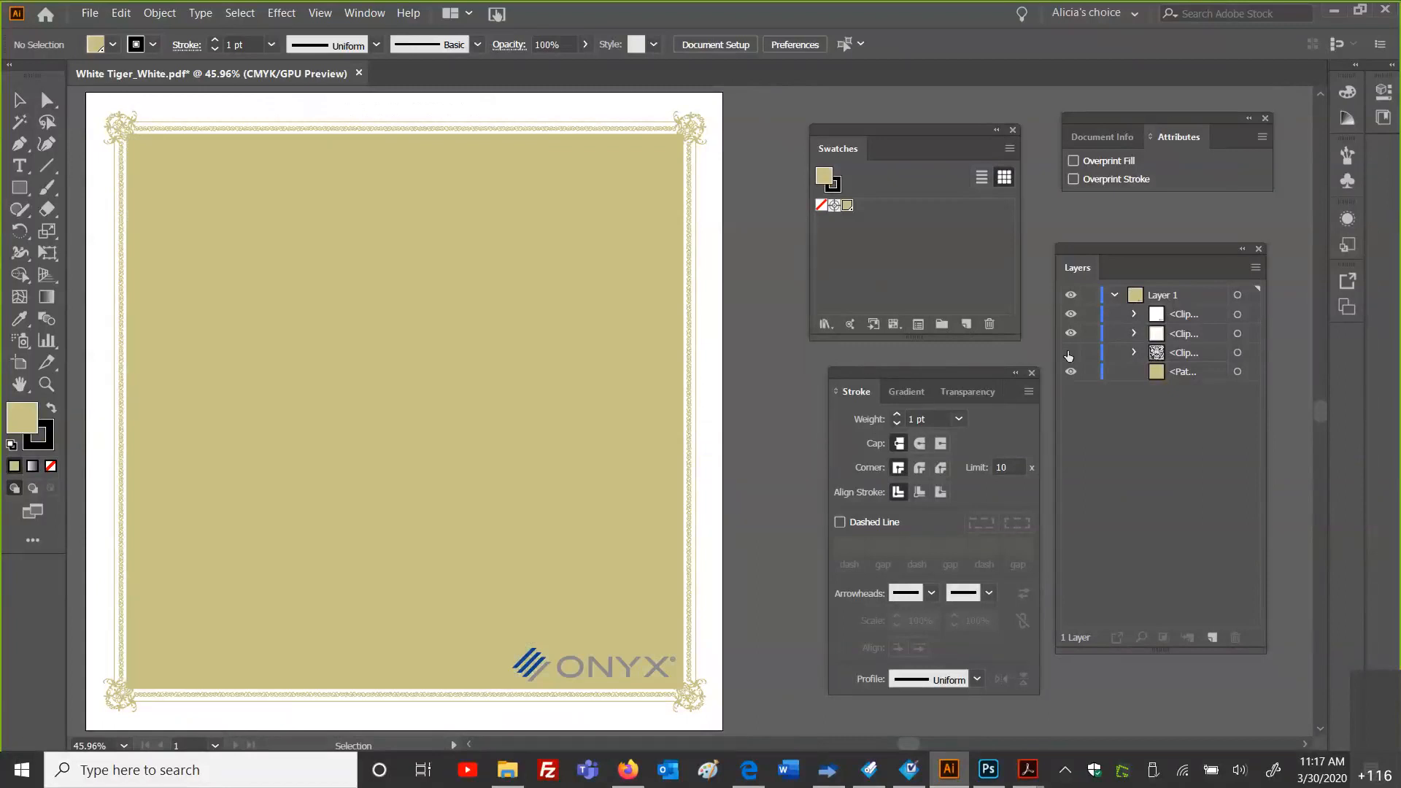
left_click(1069, 353)
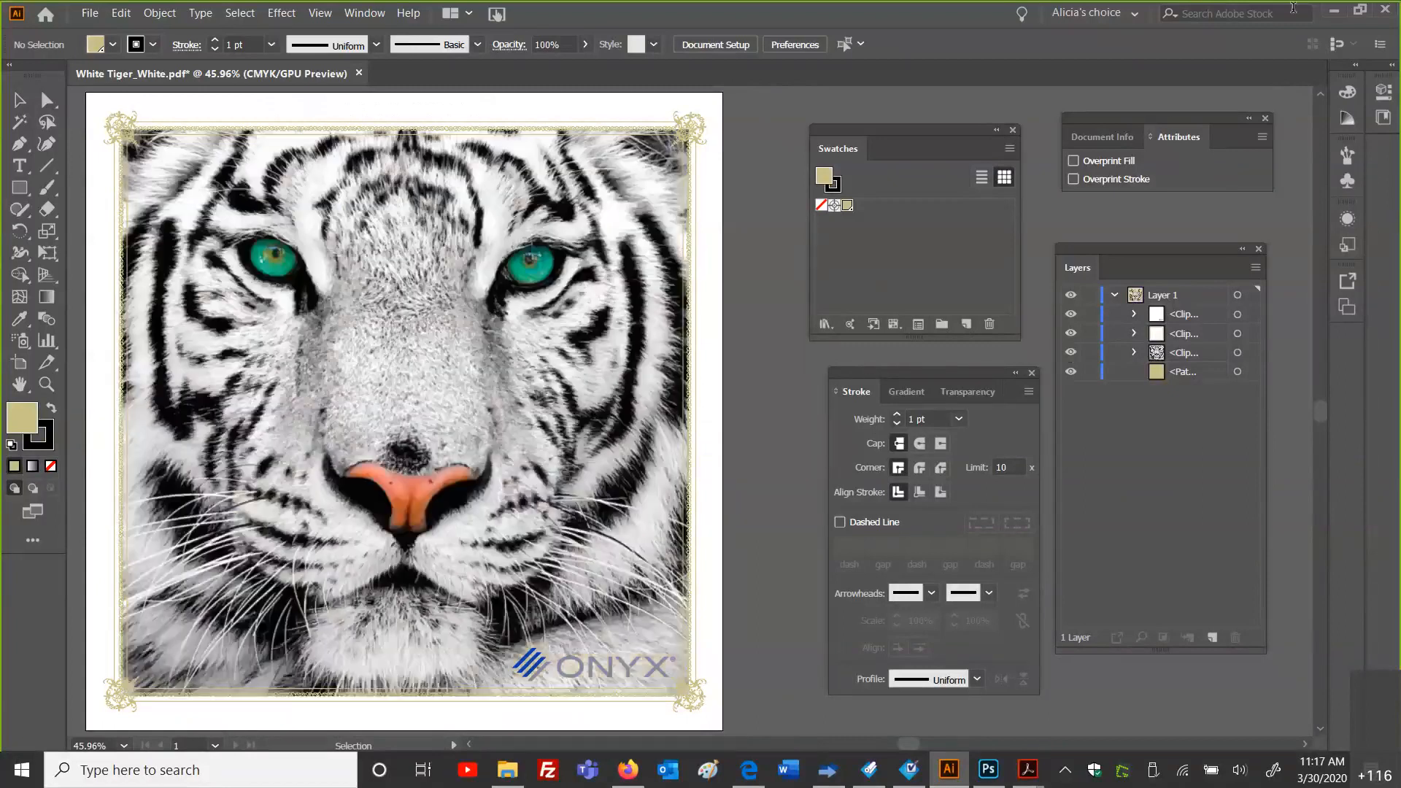
left_click(1333, 16)
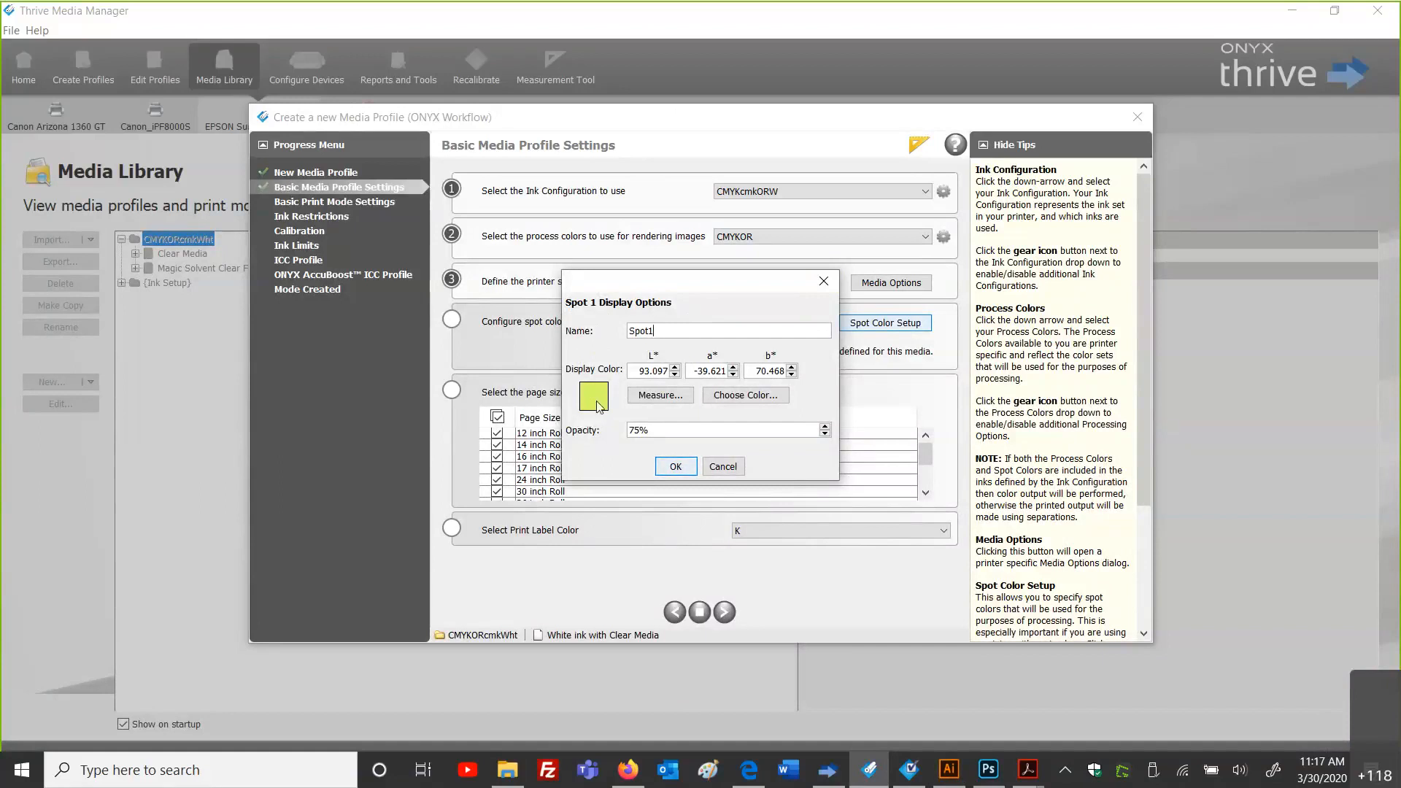
Step: Accept the offered green display color for Spot1, keep its opacity at 75%, and confirm the spot color setup
left_click(774, 399)
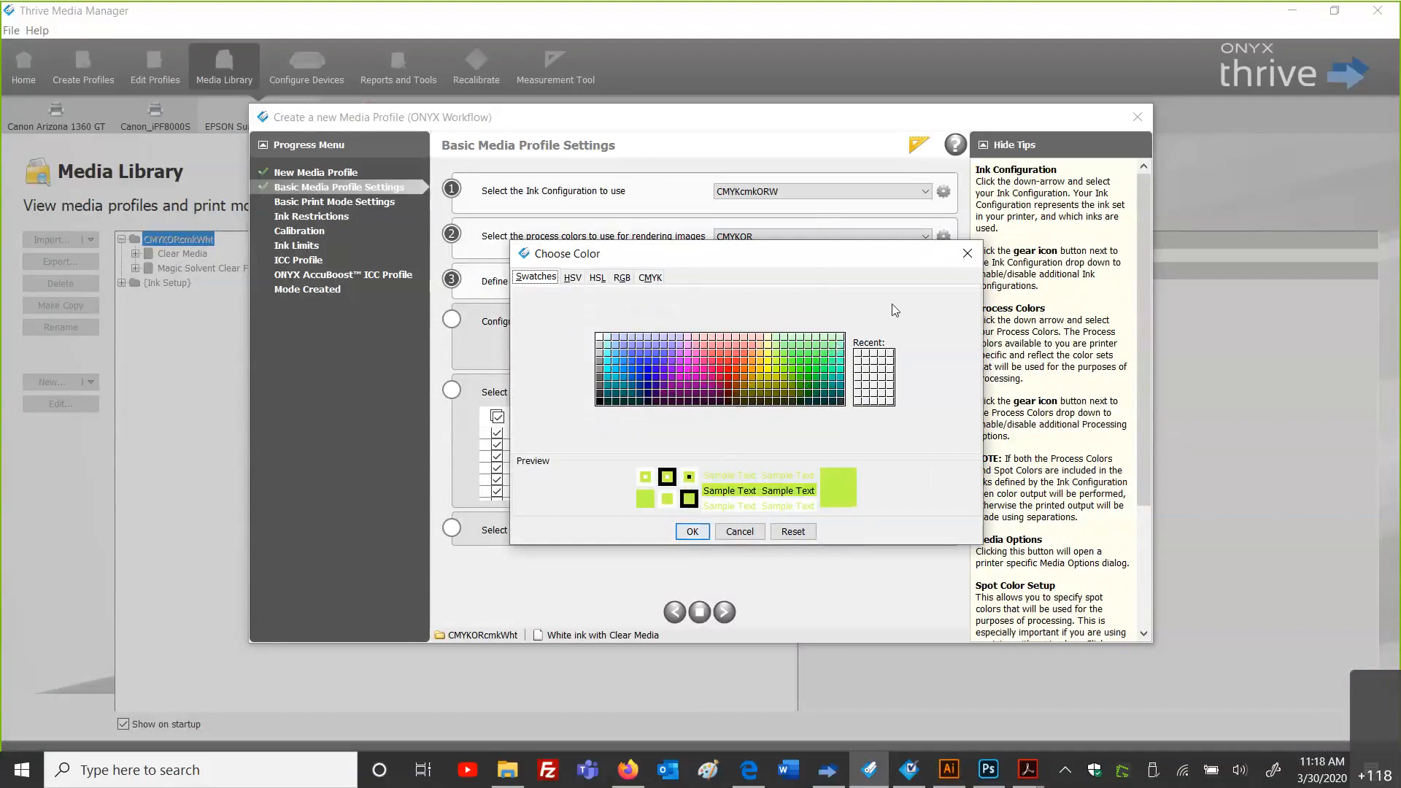
left_click(689, 531)
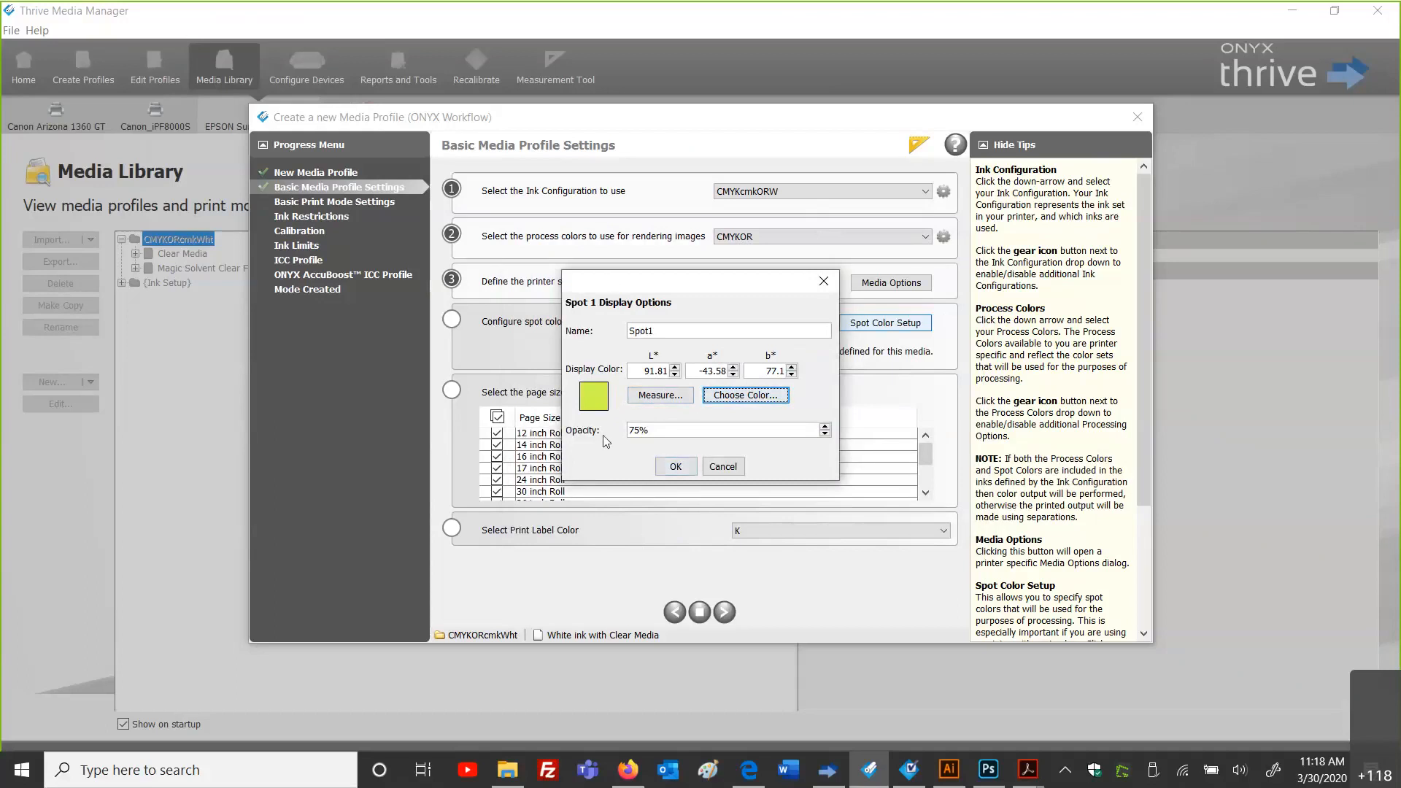
left_click(692, 430)
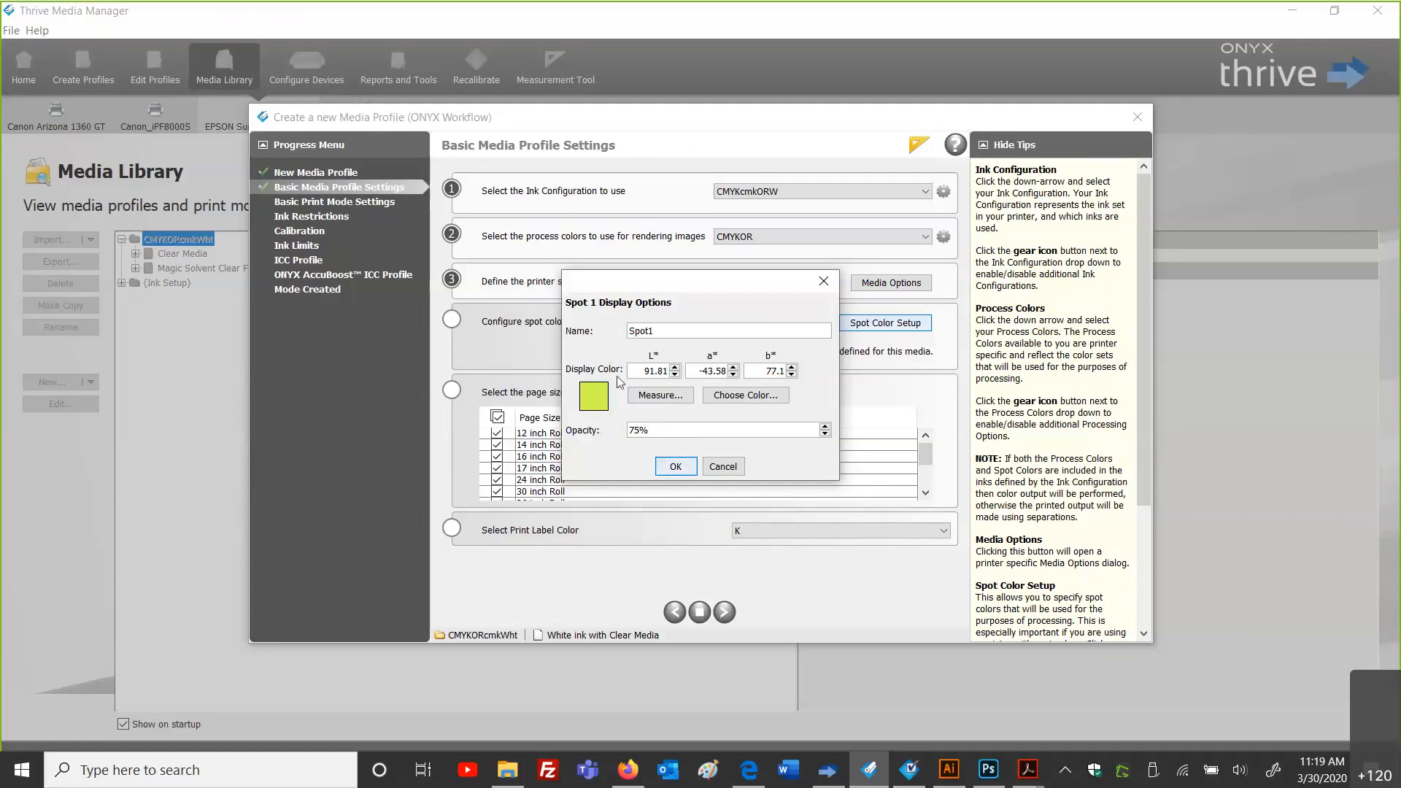
left_click(674, 466)
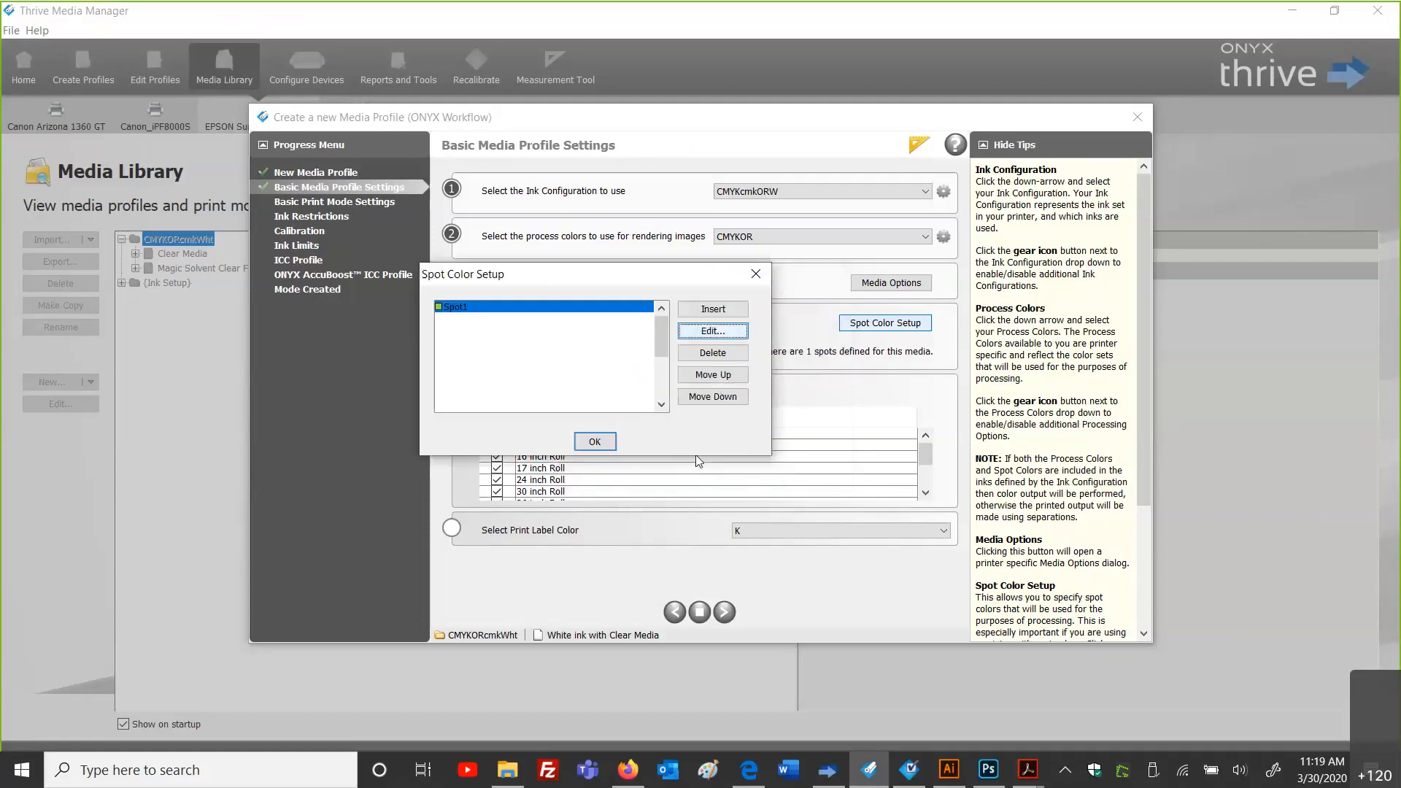
left_click(595, 442)
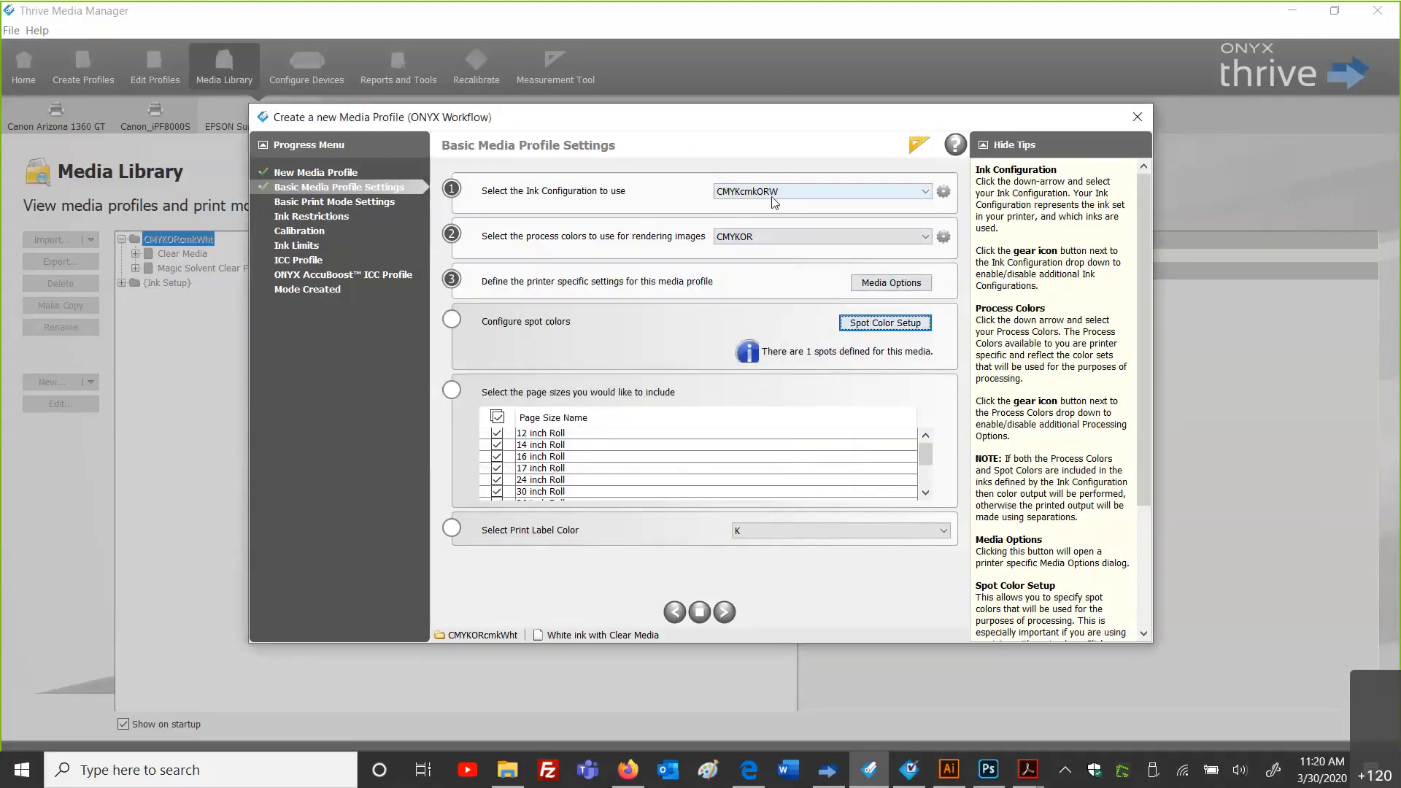
Step: Advance to the basic print mode settings, name the mode 720, and keep the 720x720-2bpp resolution with the Stochastic dot pattern
left_click(732, 615)
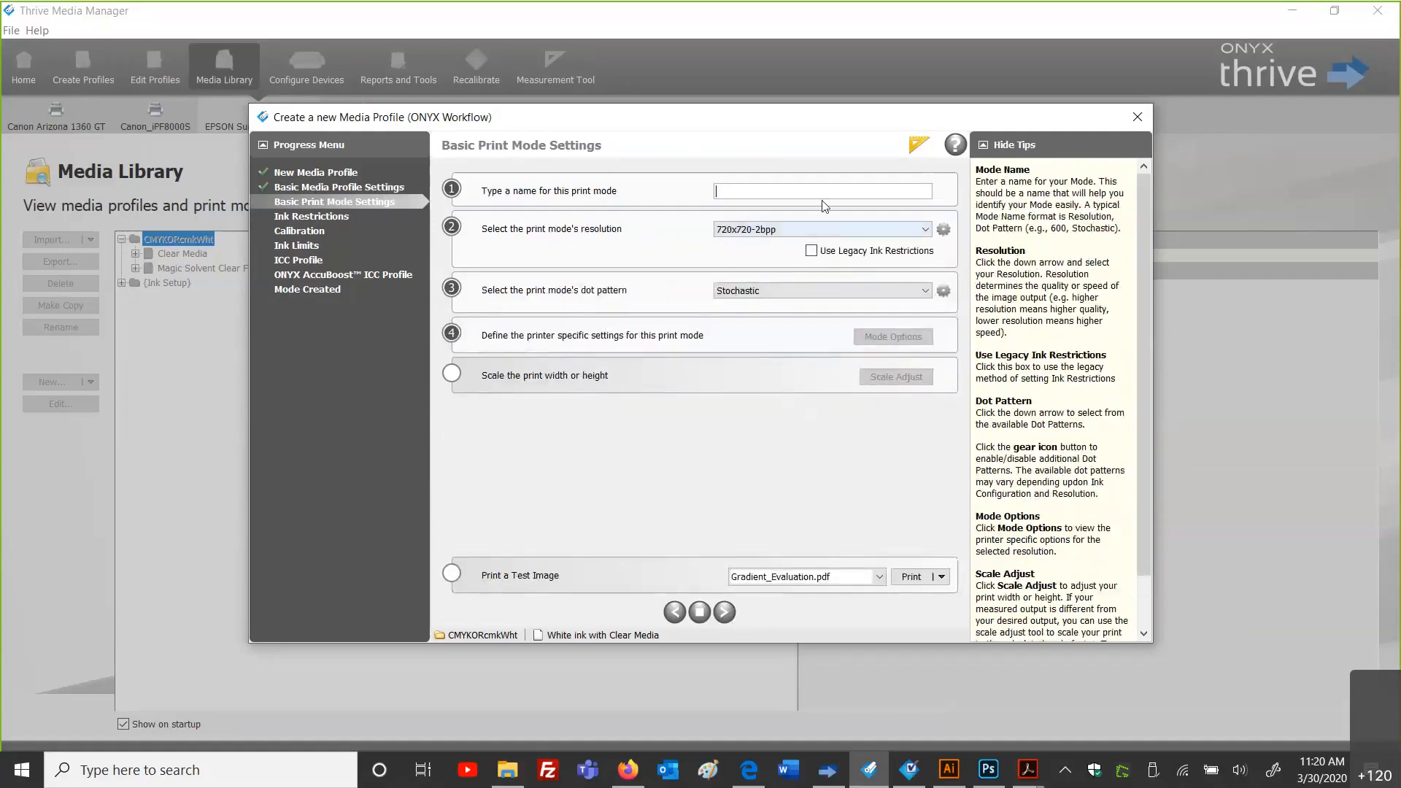
type("720")
left_click(816, 234)
left_click(816, 236)
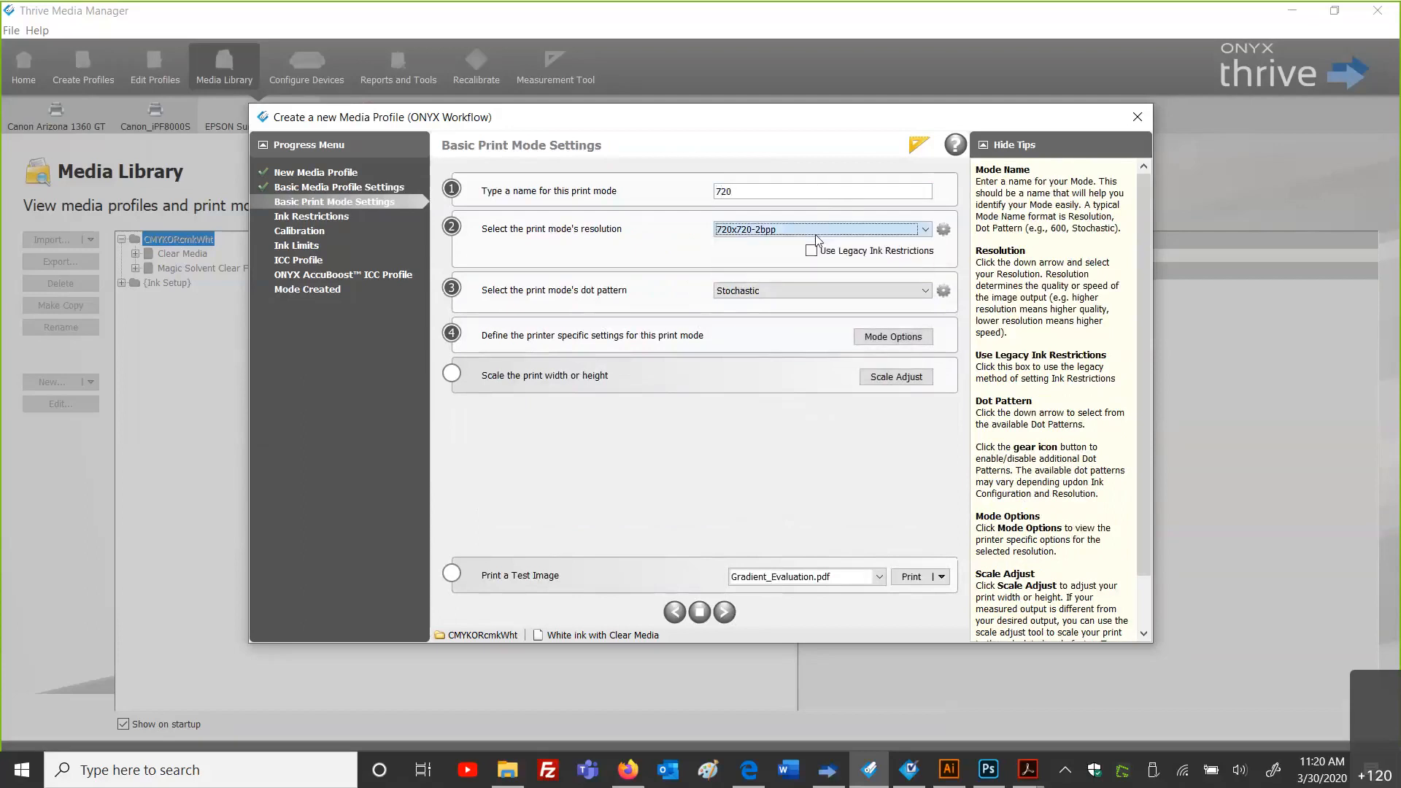
left_click(824, 291)
left_click(824, 302)
Step: Compare the specialty ink print orders in the mode options and confirm Spot -> Color (Underprint)
left_click(865, 340)
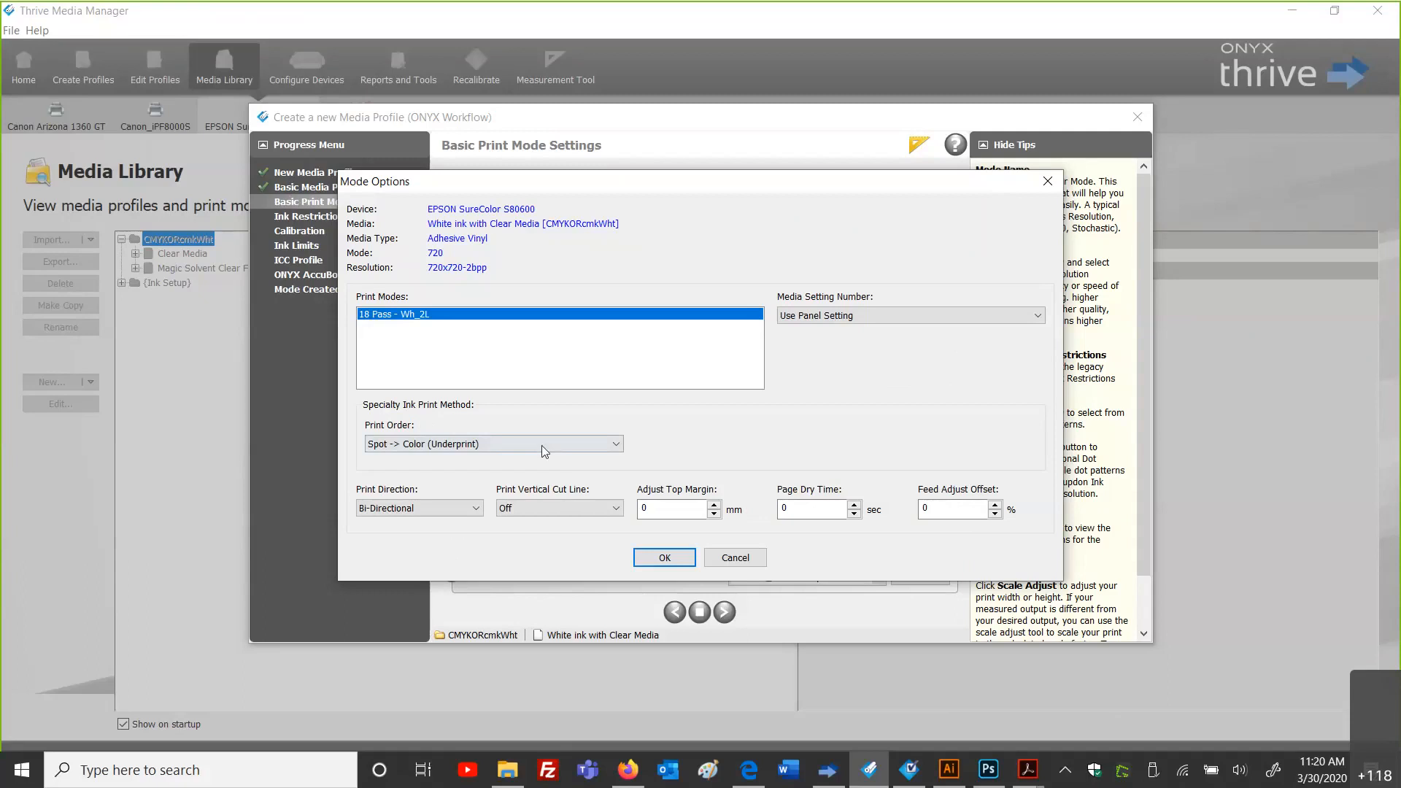
left_click(563, 443)
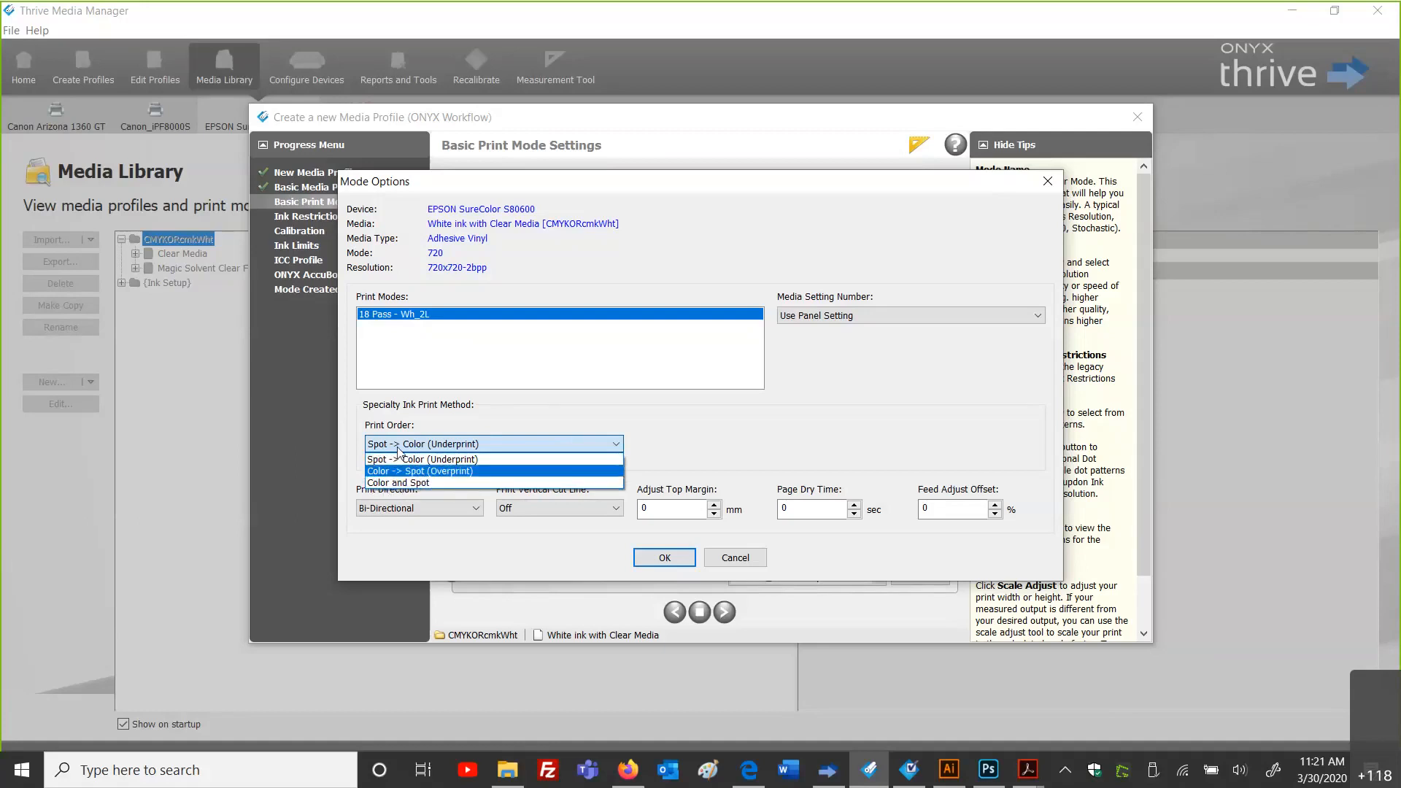
left_click(487, 460)
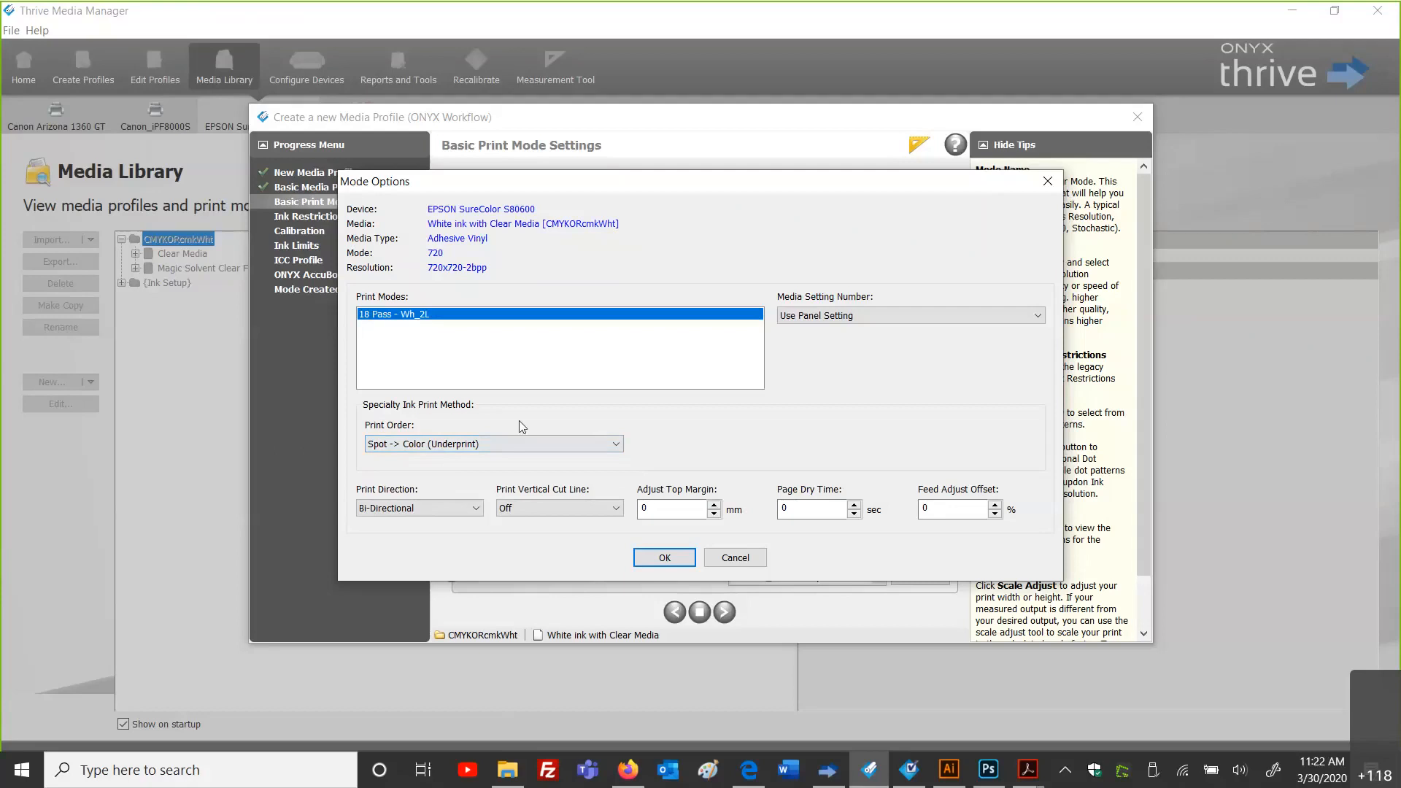
left_click(531, 442)
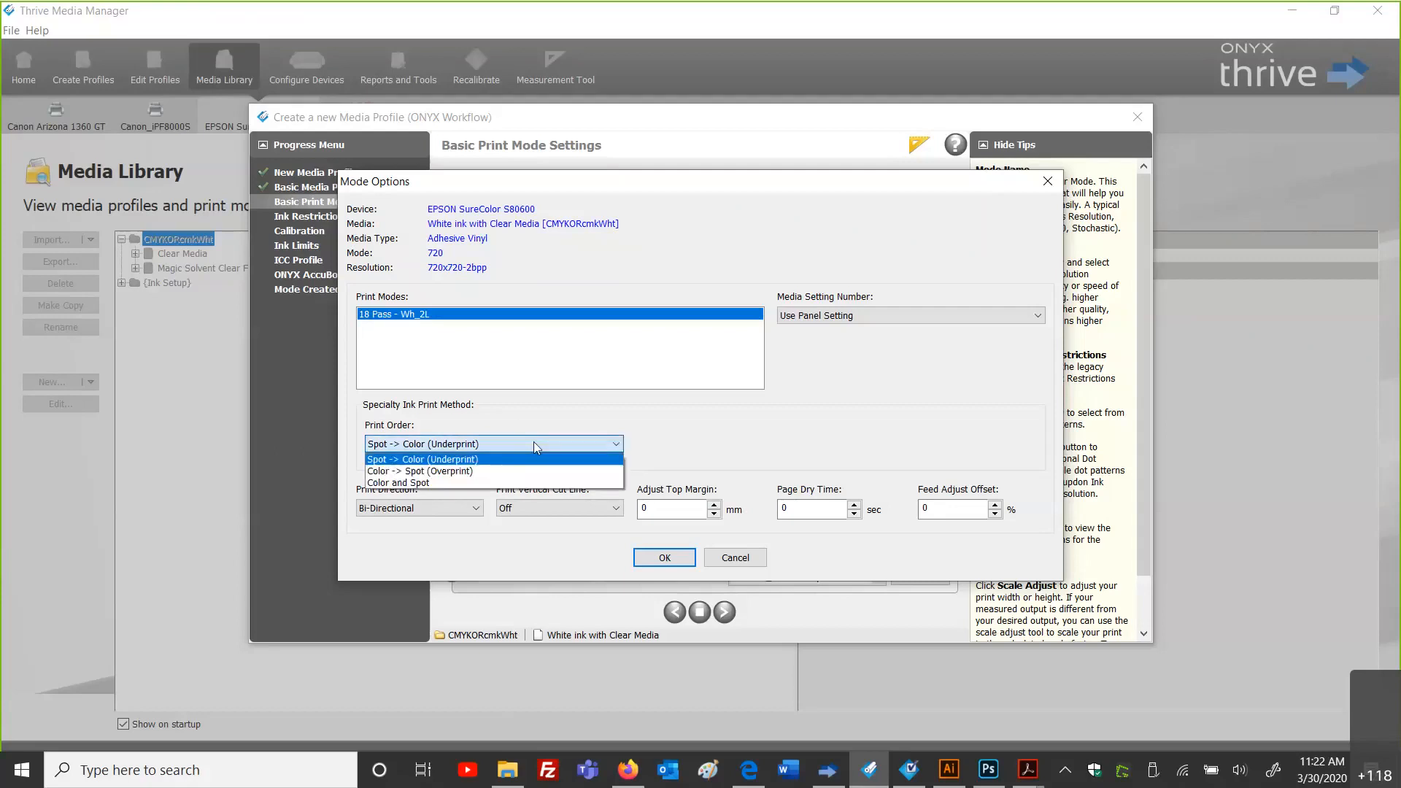
left_click(477, 471)
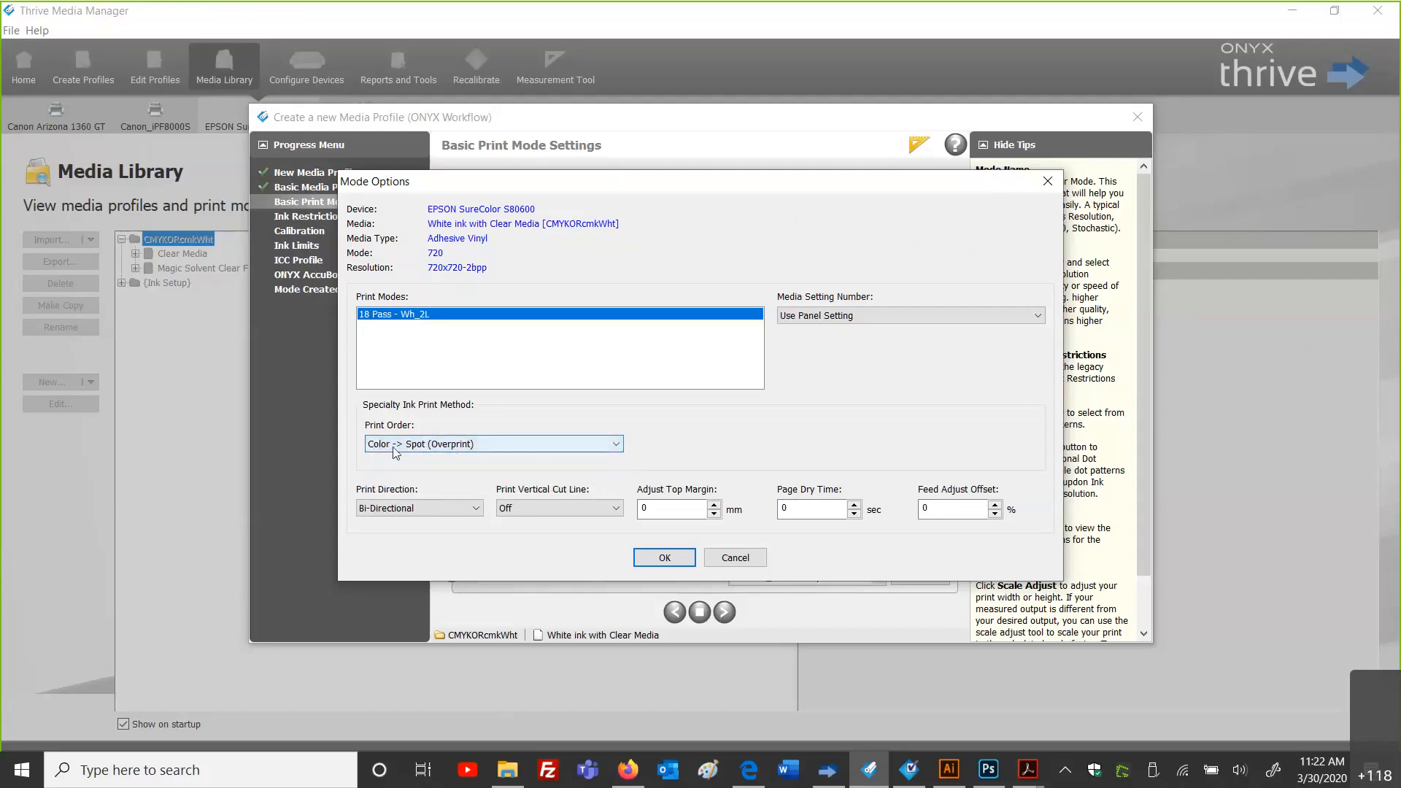
left_click(435, 445)
left_click(431, 469)
left_click(664, 557)
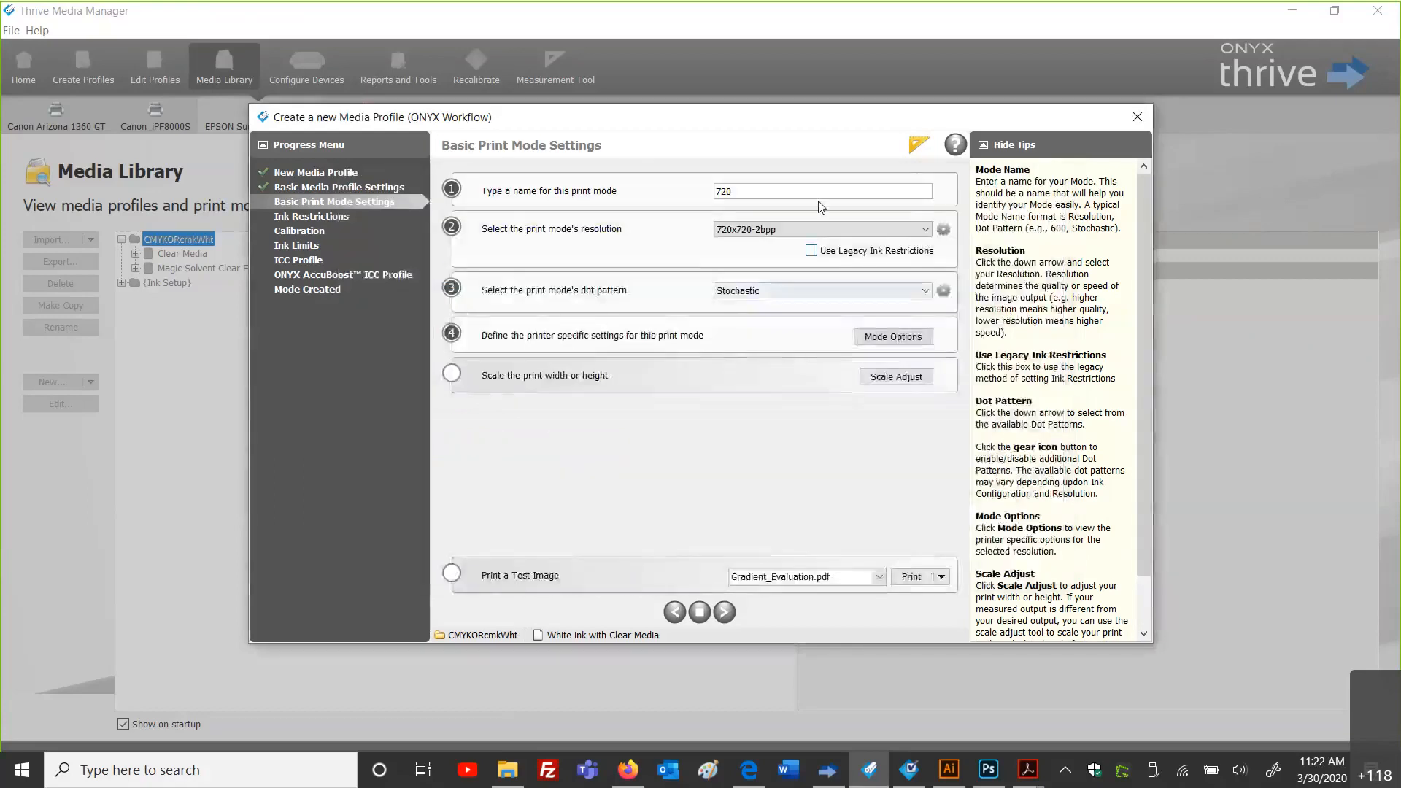
Step: Rename the print mode to 720 18 pass and reopen its mode options
type("1")
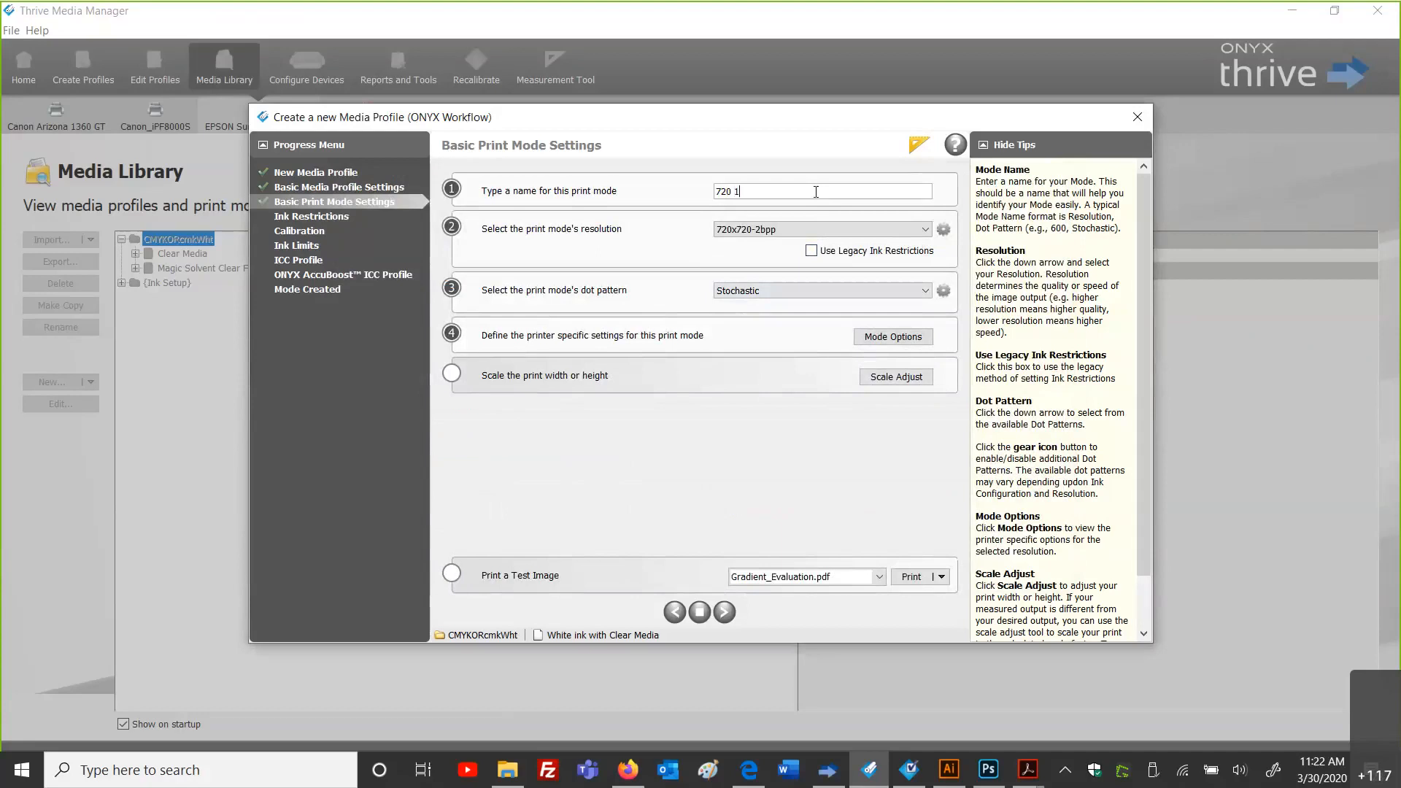
type("8 pas")
left_click(910, 341)
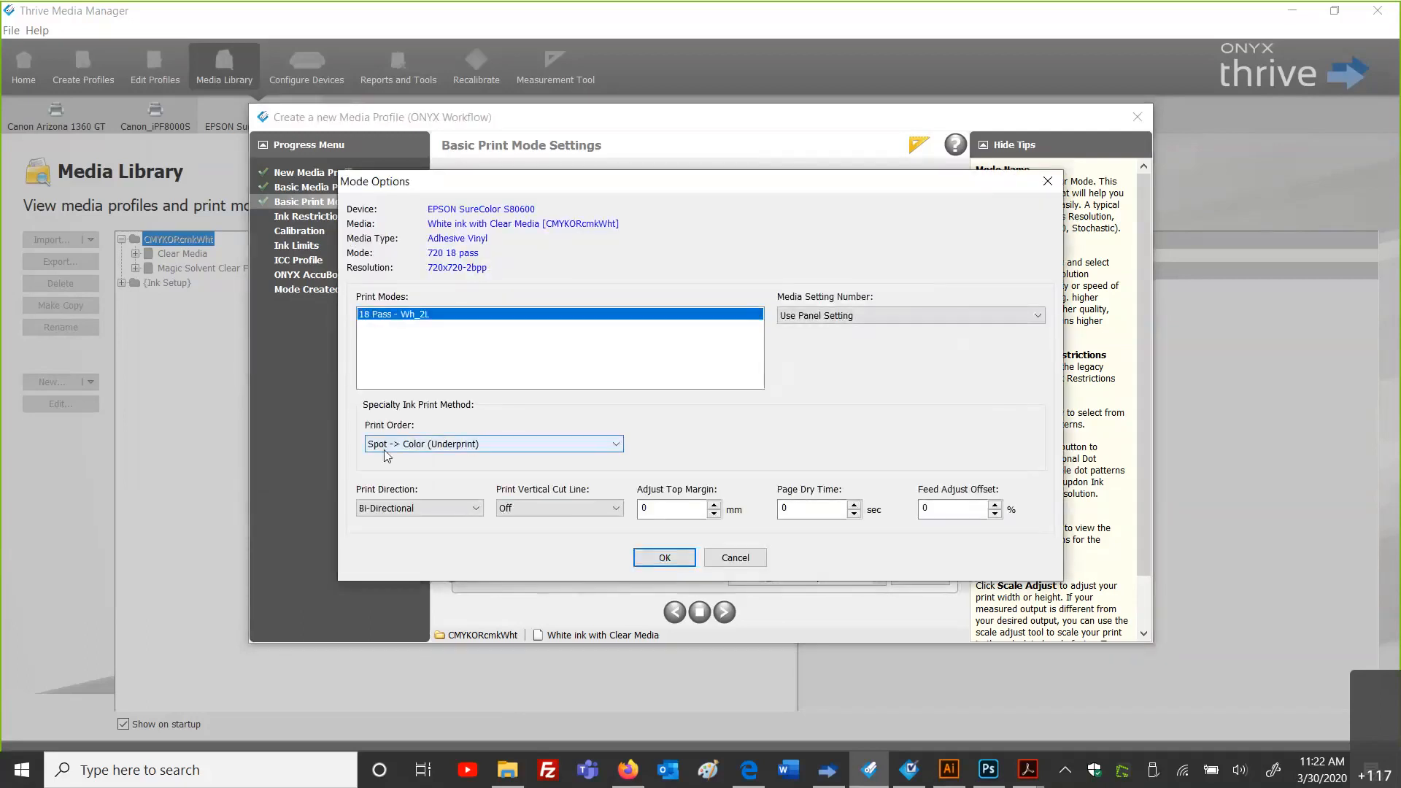
Step: Keep Spot -> Color (Underprint) as the specialty ink print order and confirm the mode options
left_click(431, 444)
left_click(426, 444)
left_click(664, 558)
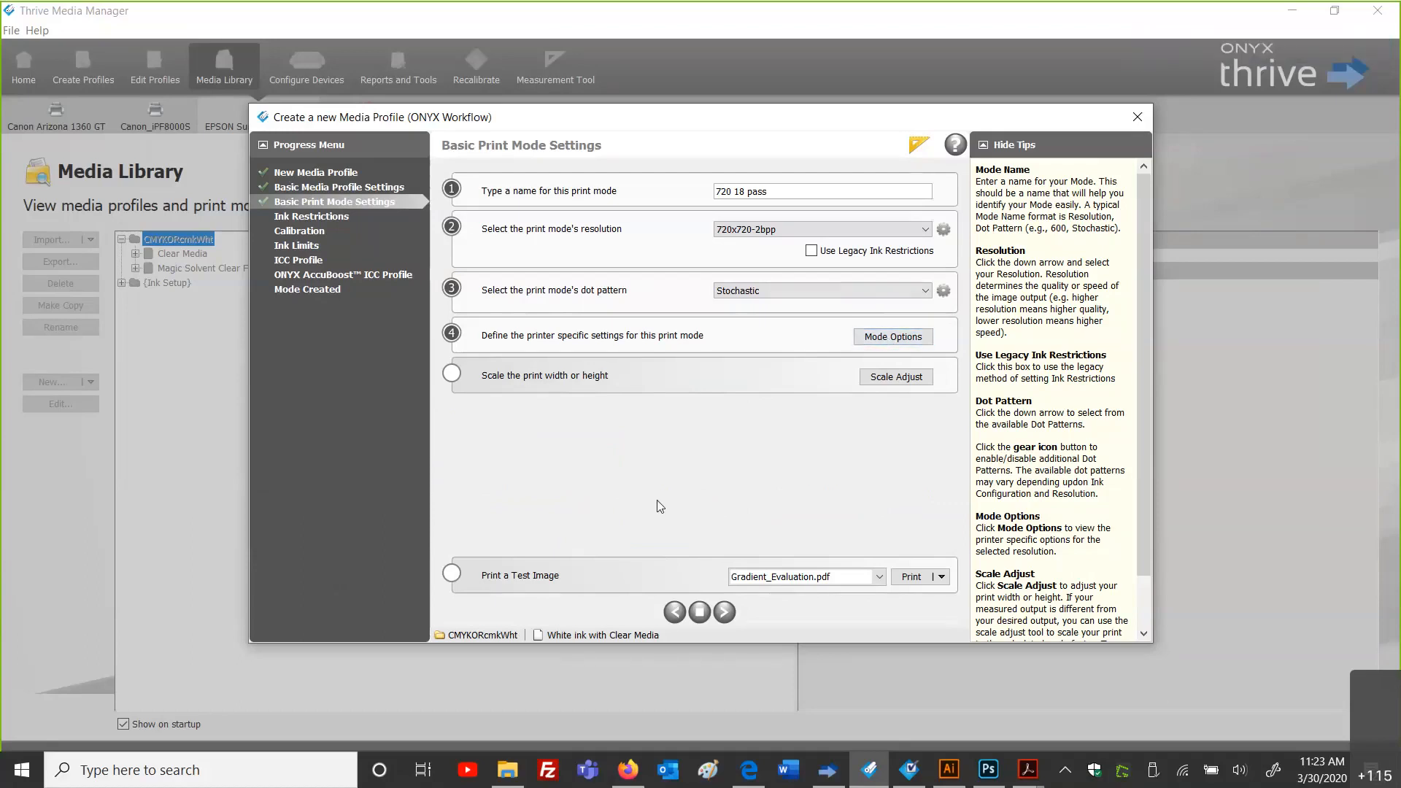
Step: Go back to the basic media profile settings, check the media type in the media options, and return to the print mode settings
left_click(672, 612)
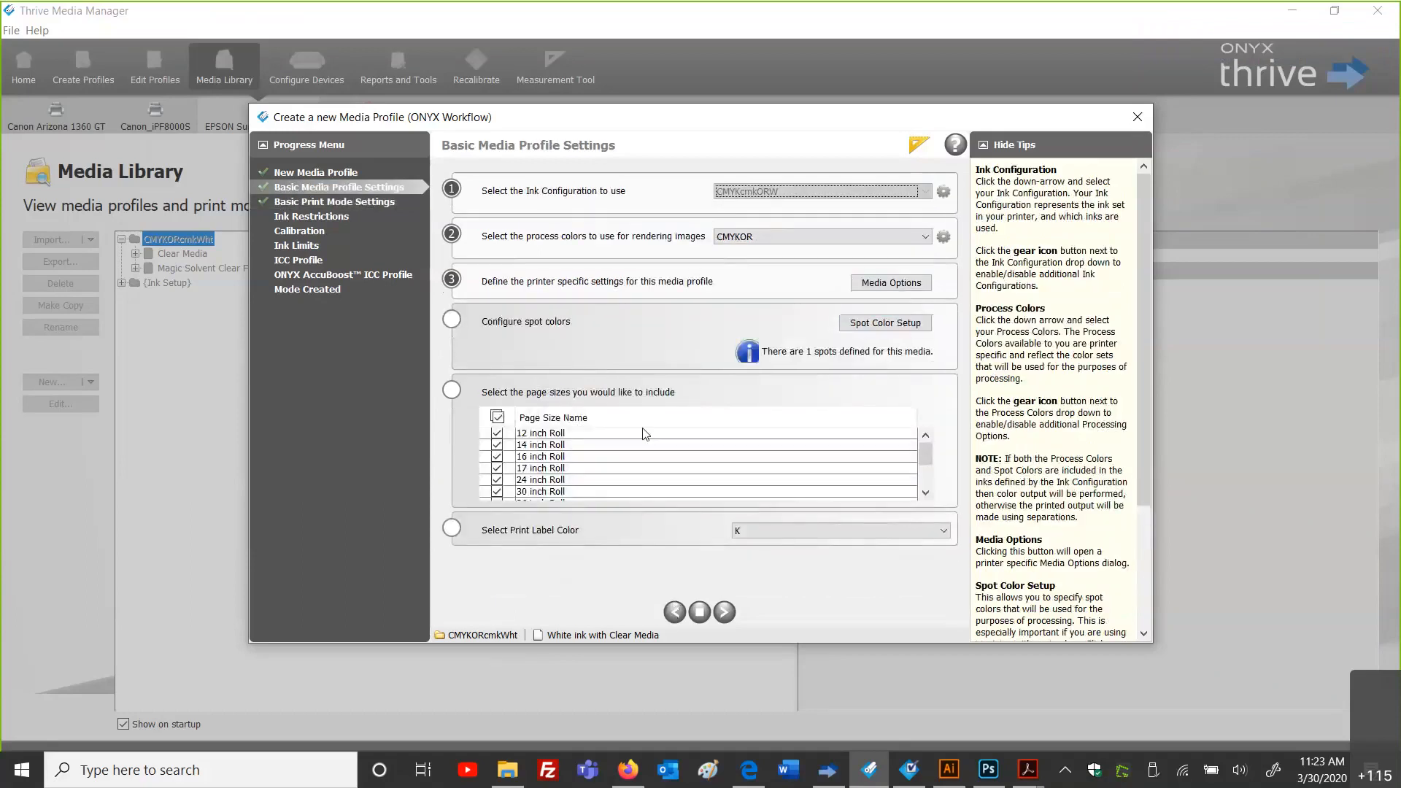
left_click(905, 290)
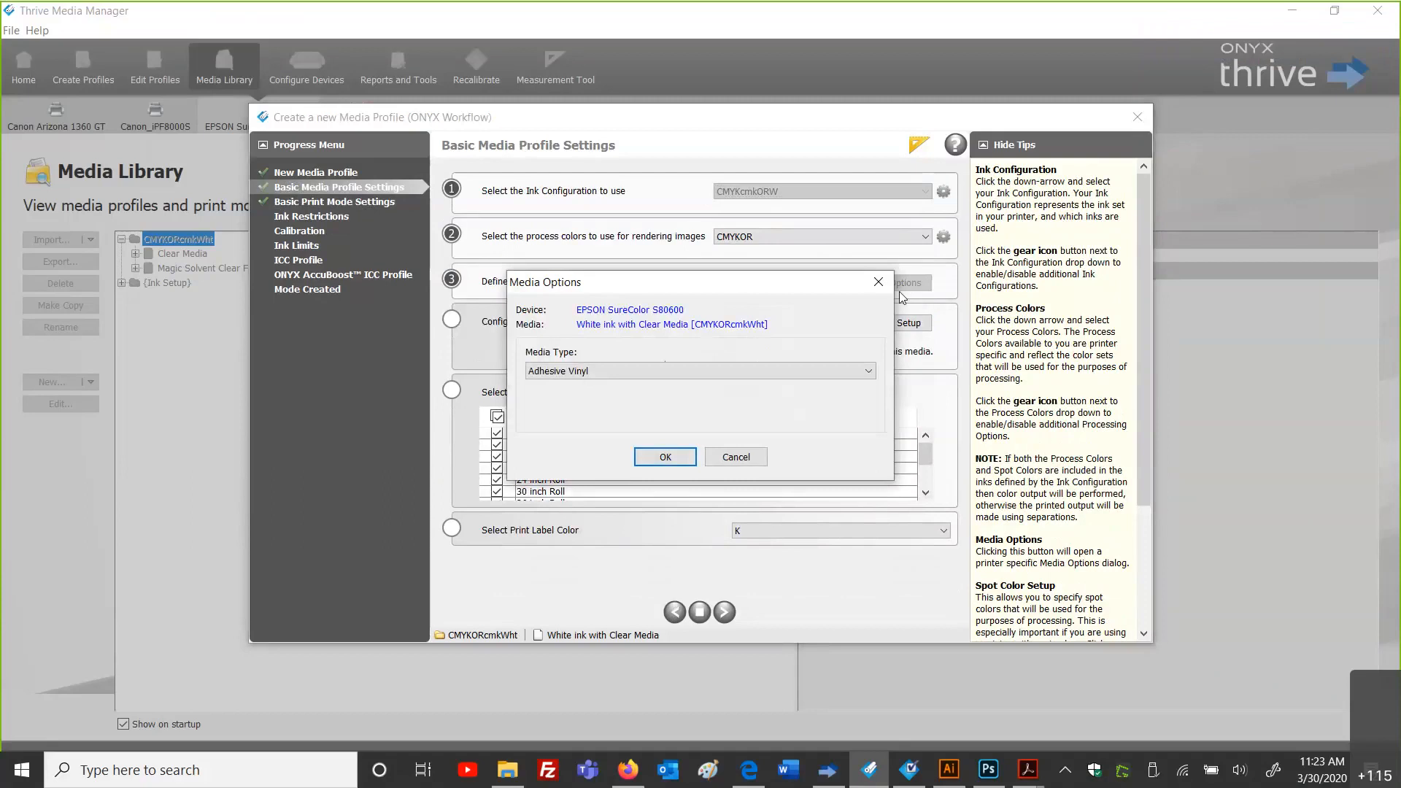
left_click(735, 460)
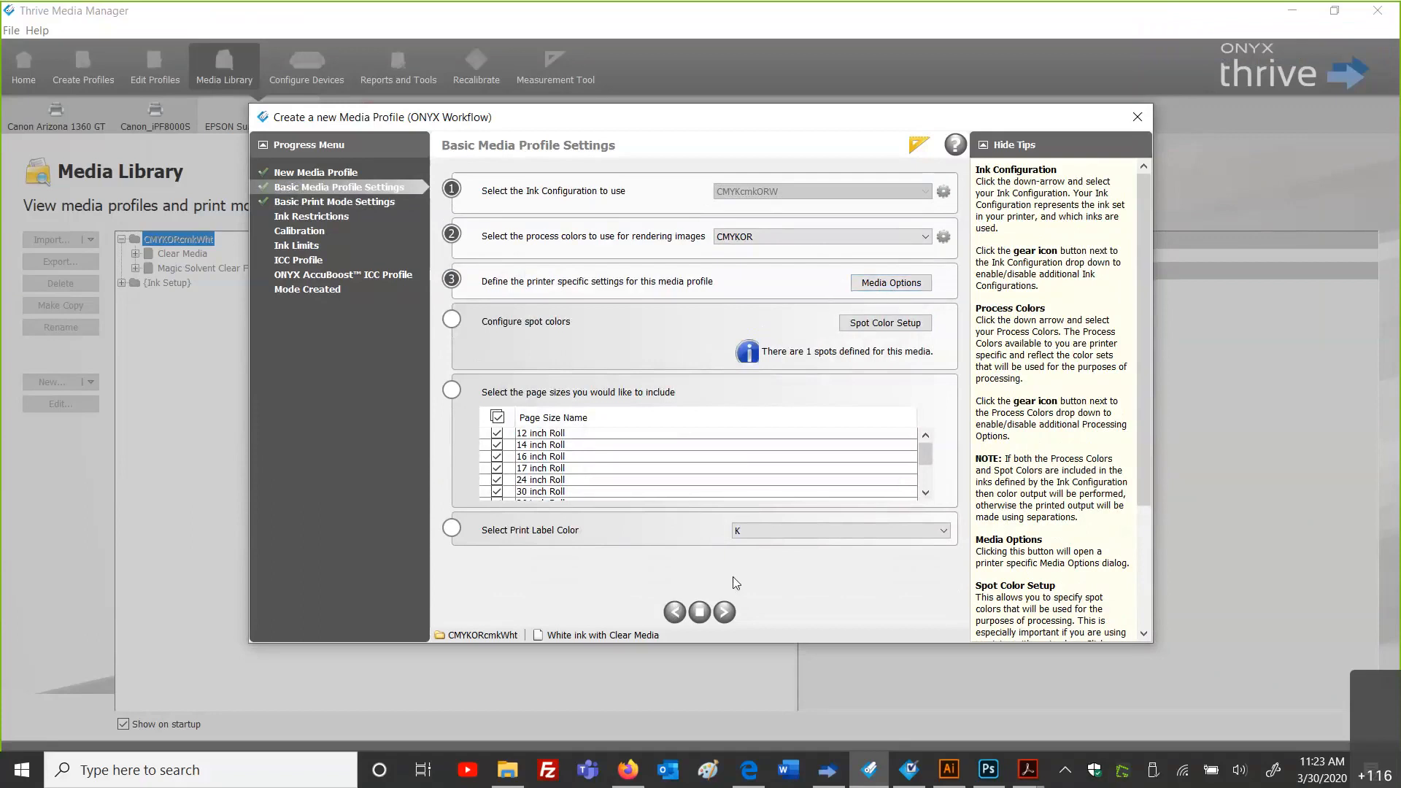
left_click(726, 613)
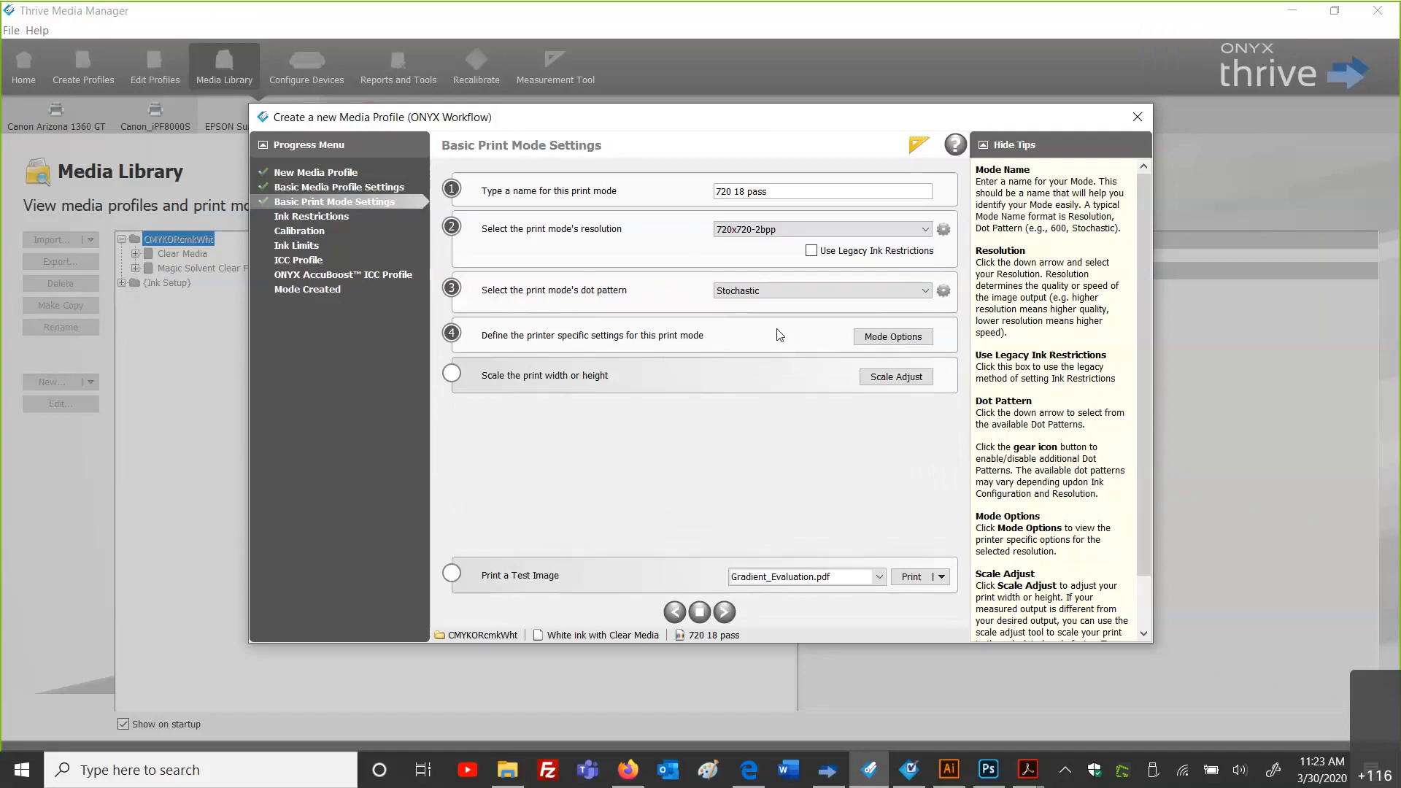
Step: Advance to the ink restrictions and open the specialty ink restriction chart setup, keeping Spot 1 (Spot1) as the spot to print
left_click(724, 612)
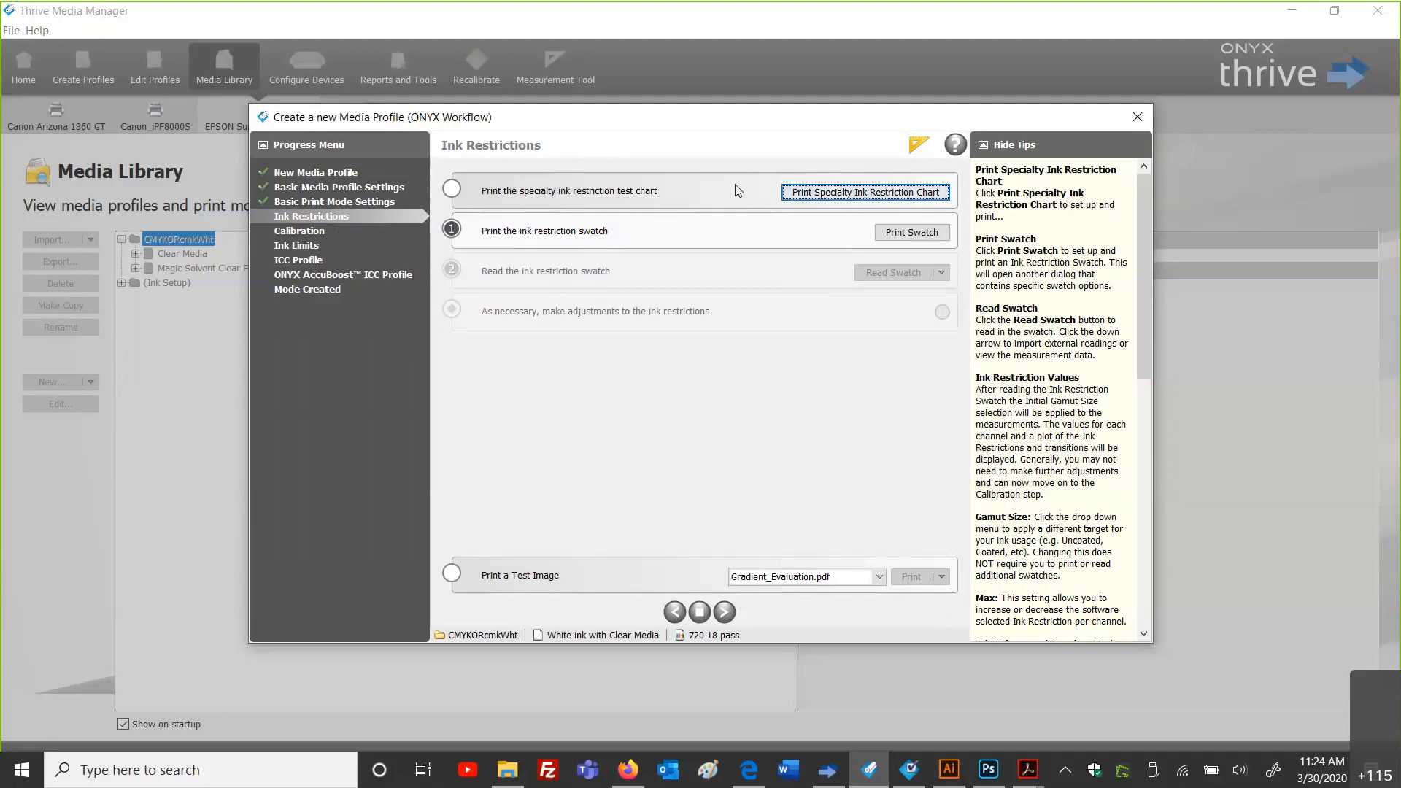
left_click(851, 194)
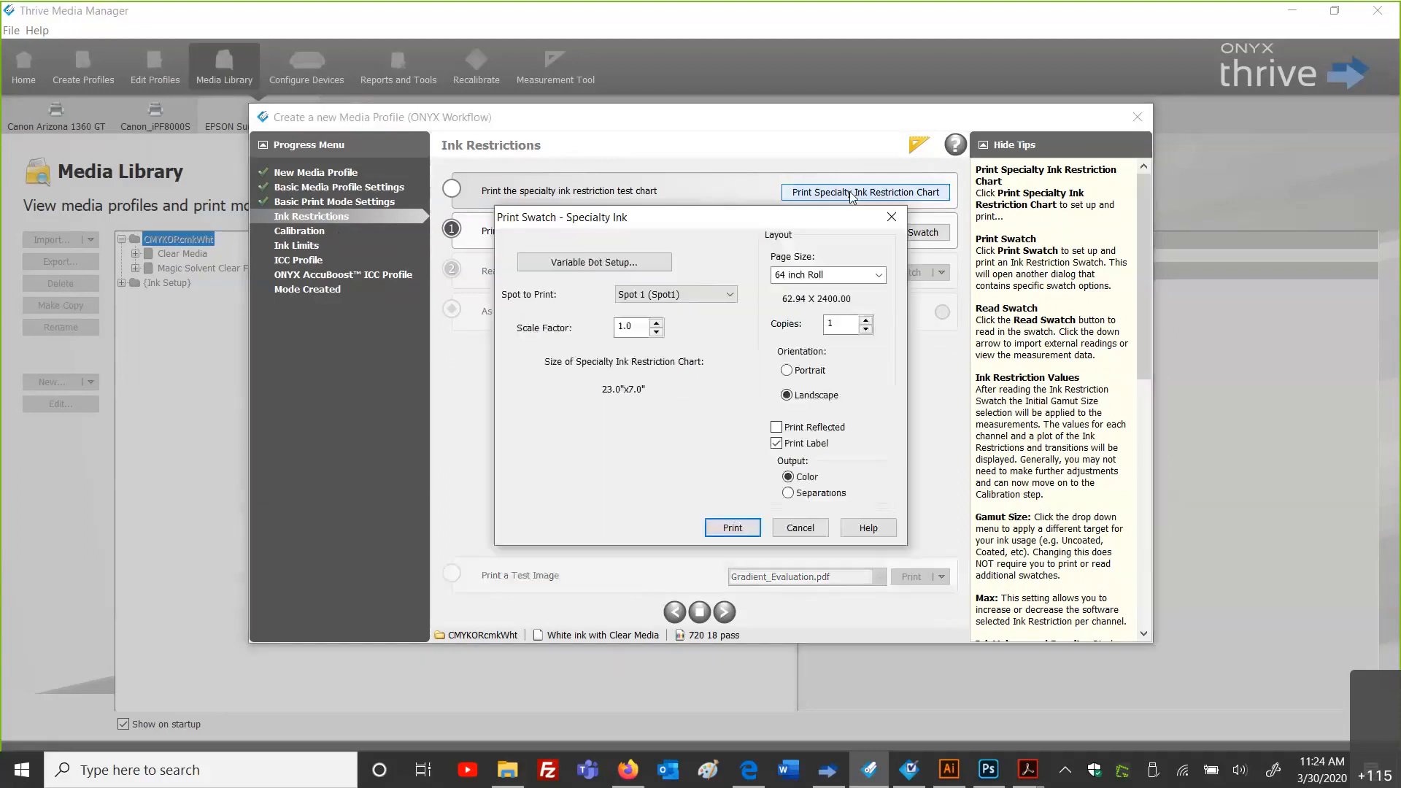
left_click(729, 296)
left_click(730, 296)
left_click(730, 296)
left_click(730, 296)
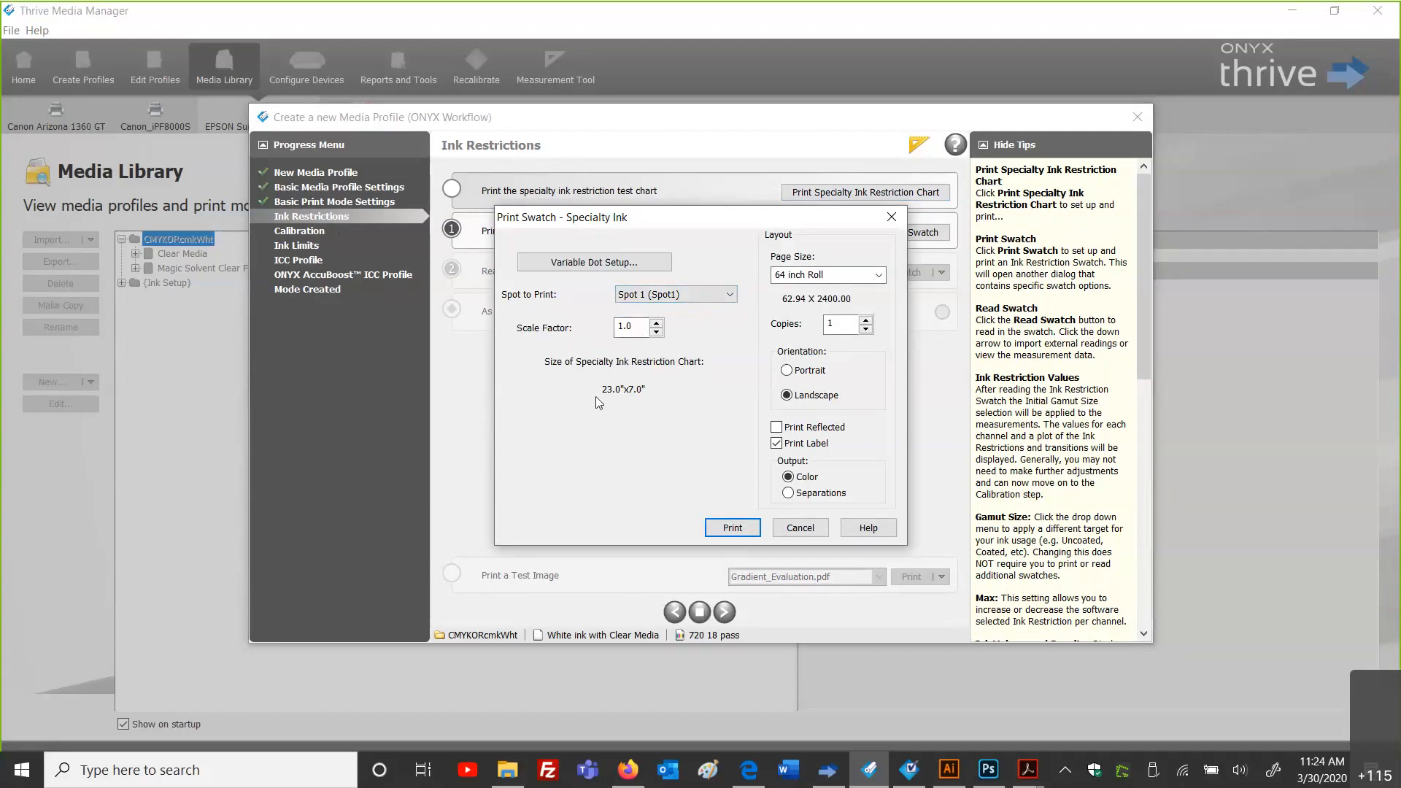
Step: Raise the specialty ink chart's scale factor to 1.4 and check the printer's current page size in RIP-Queue
left_click(657, 323)
left_click(657, 322)
left_click(657, 323)
left_click(658, 322)
left_click(656, 333)
left_click(822, 777)
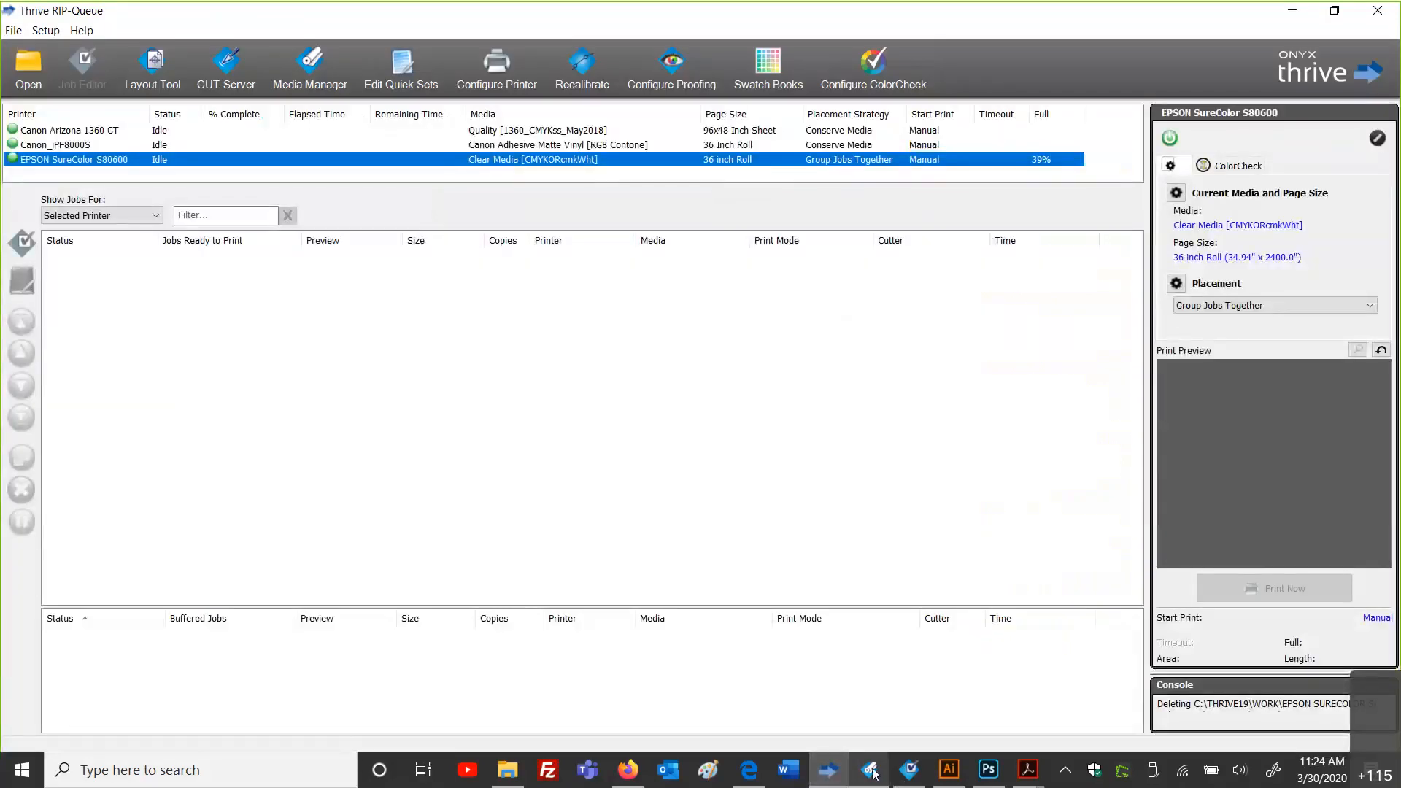
left_click(871, 772)
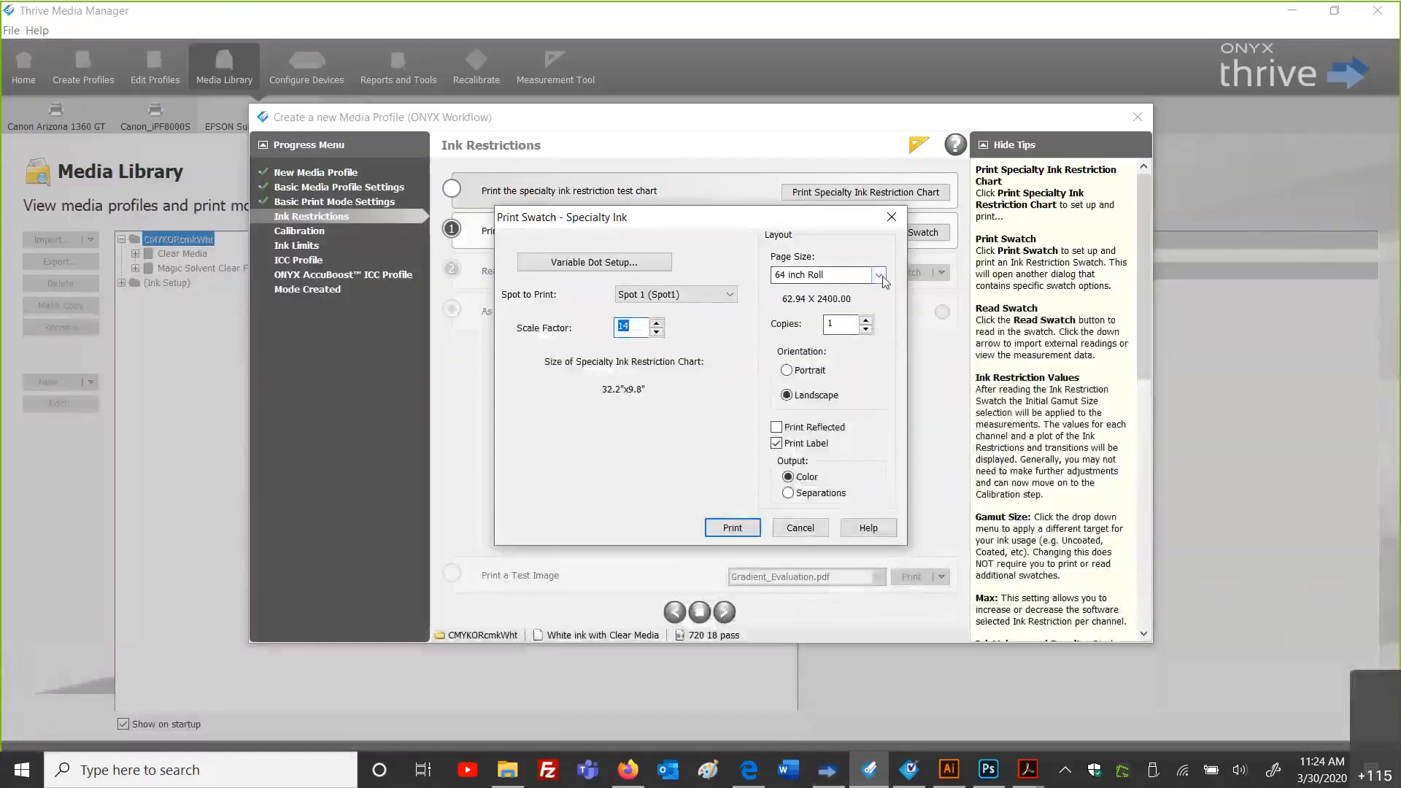
Step: Set the specialty ink chart's page size to 36 inch Roll and its scale factor to 1.5, and print the chart
left_click(878, 274)
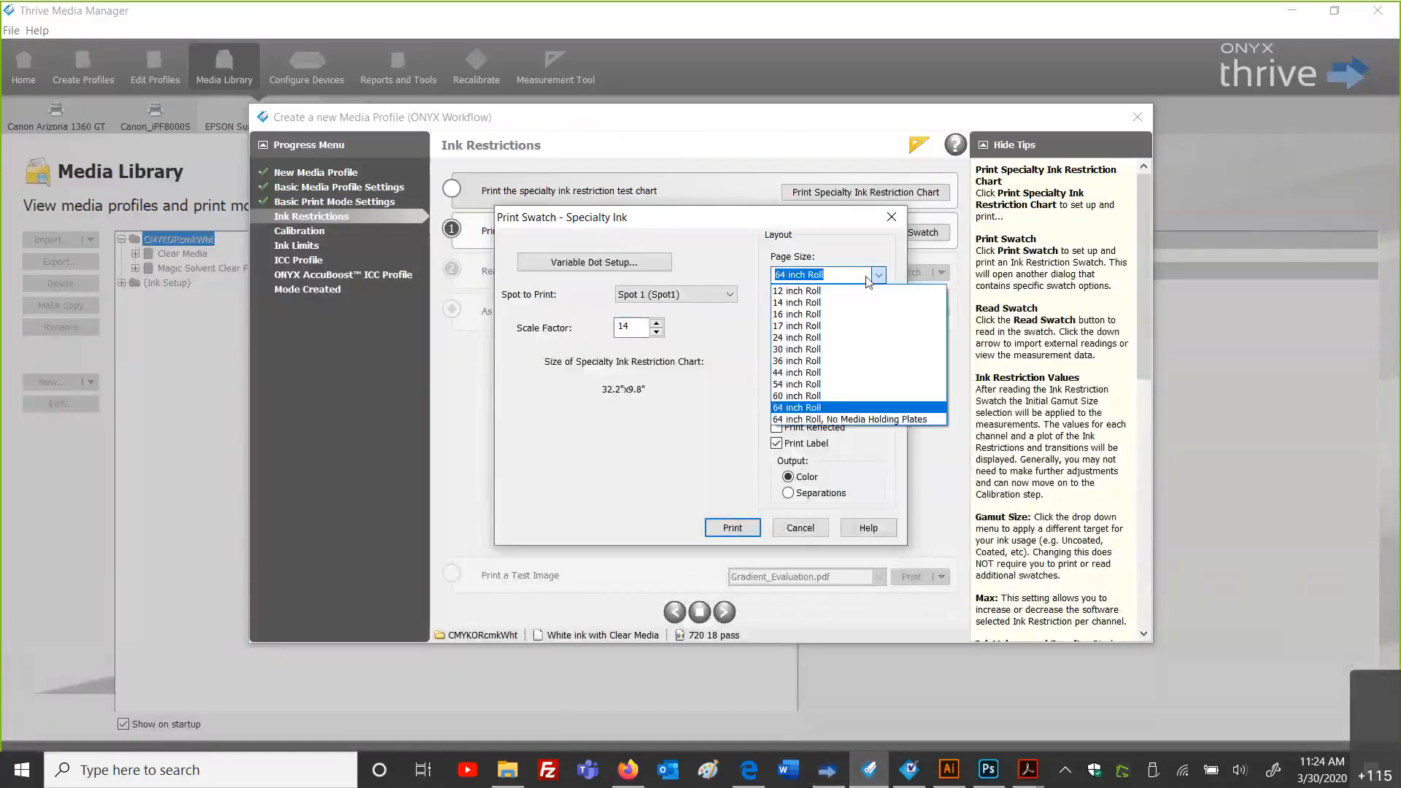
left_click(833, 361)
left_click(657, 323)
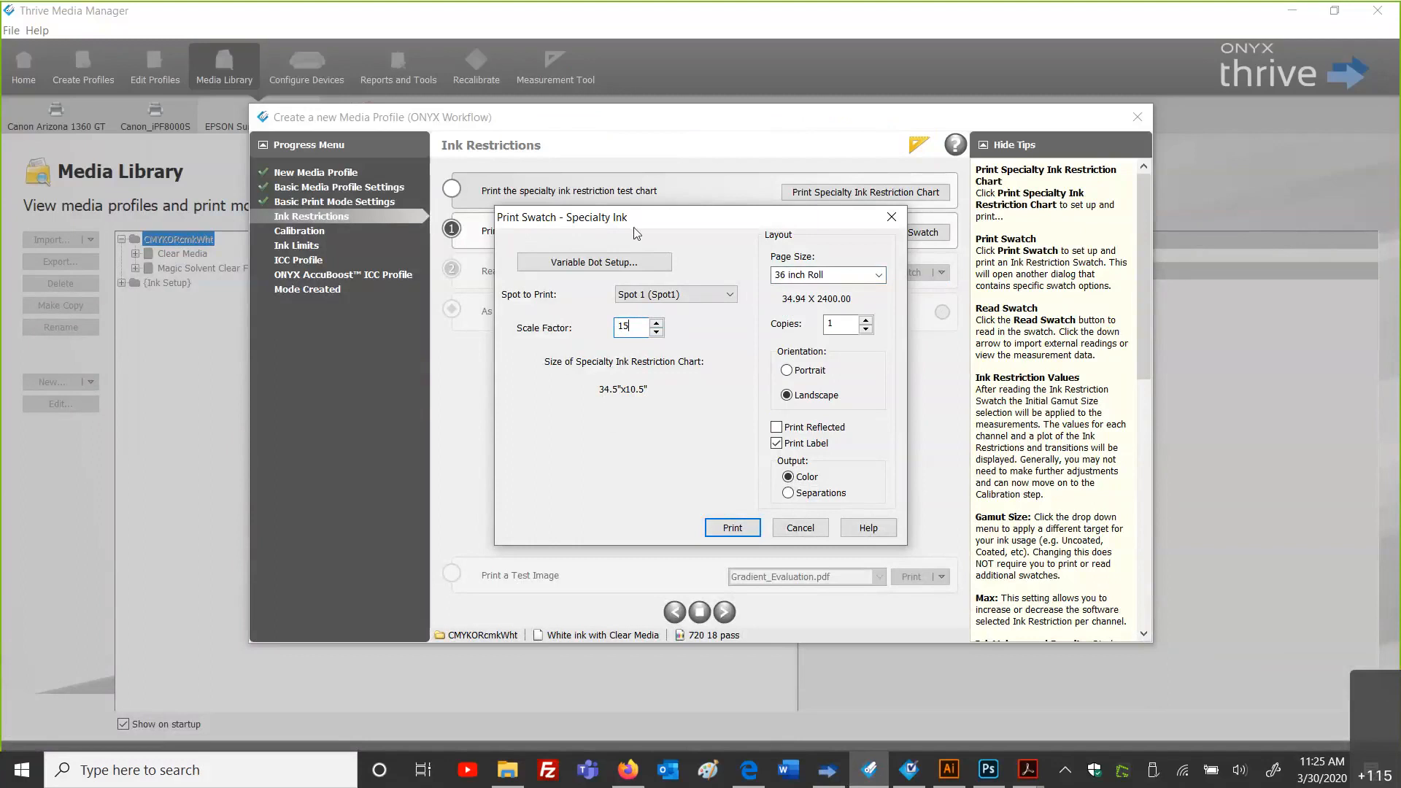
left_click(733, 528)
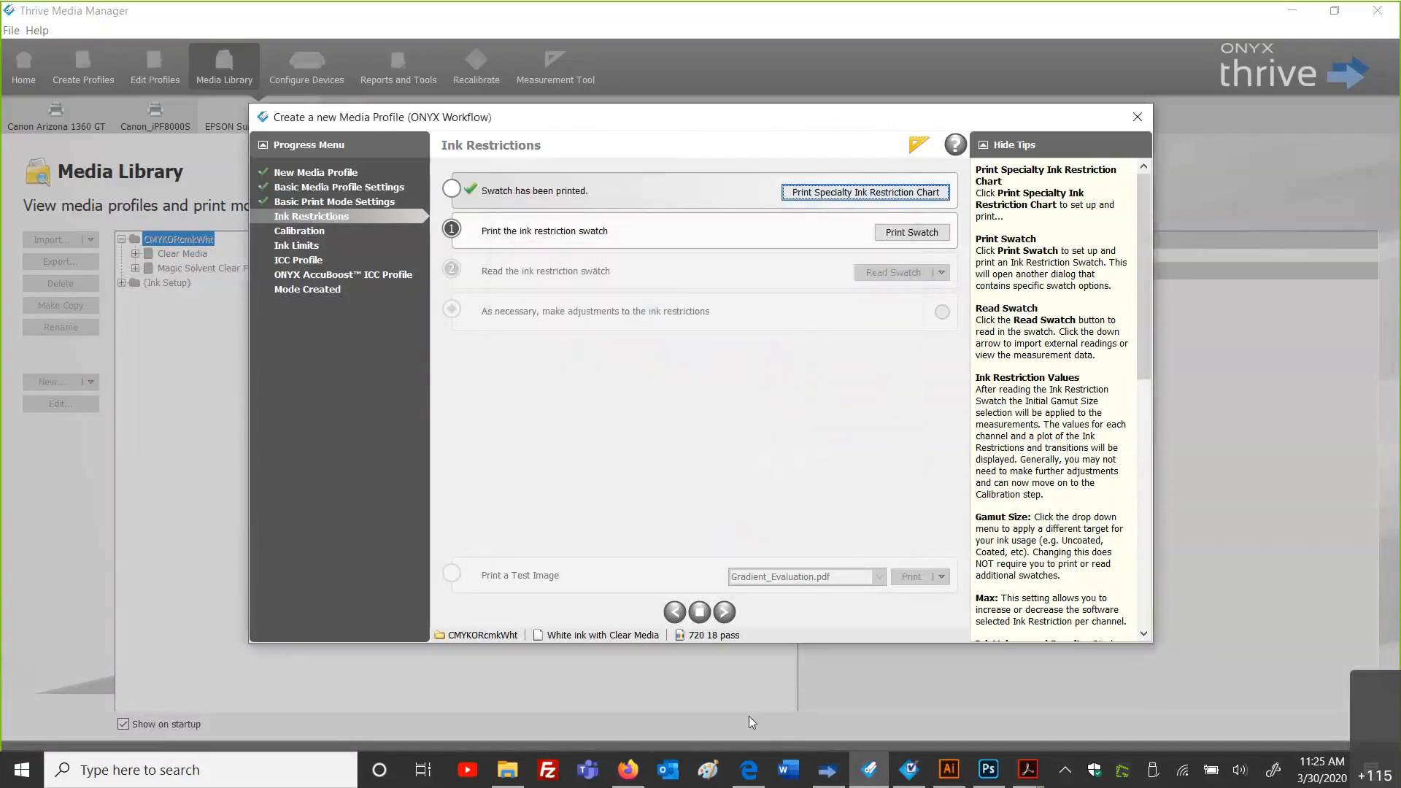
Step: Switch to RIP-Queue and review the SpecialtyInk job's basic properties and chart preview
left_click(828, 778)
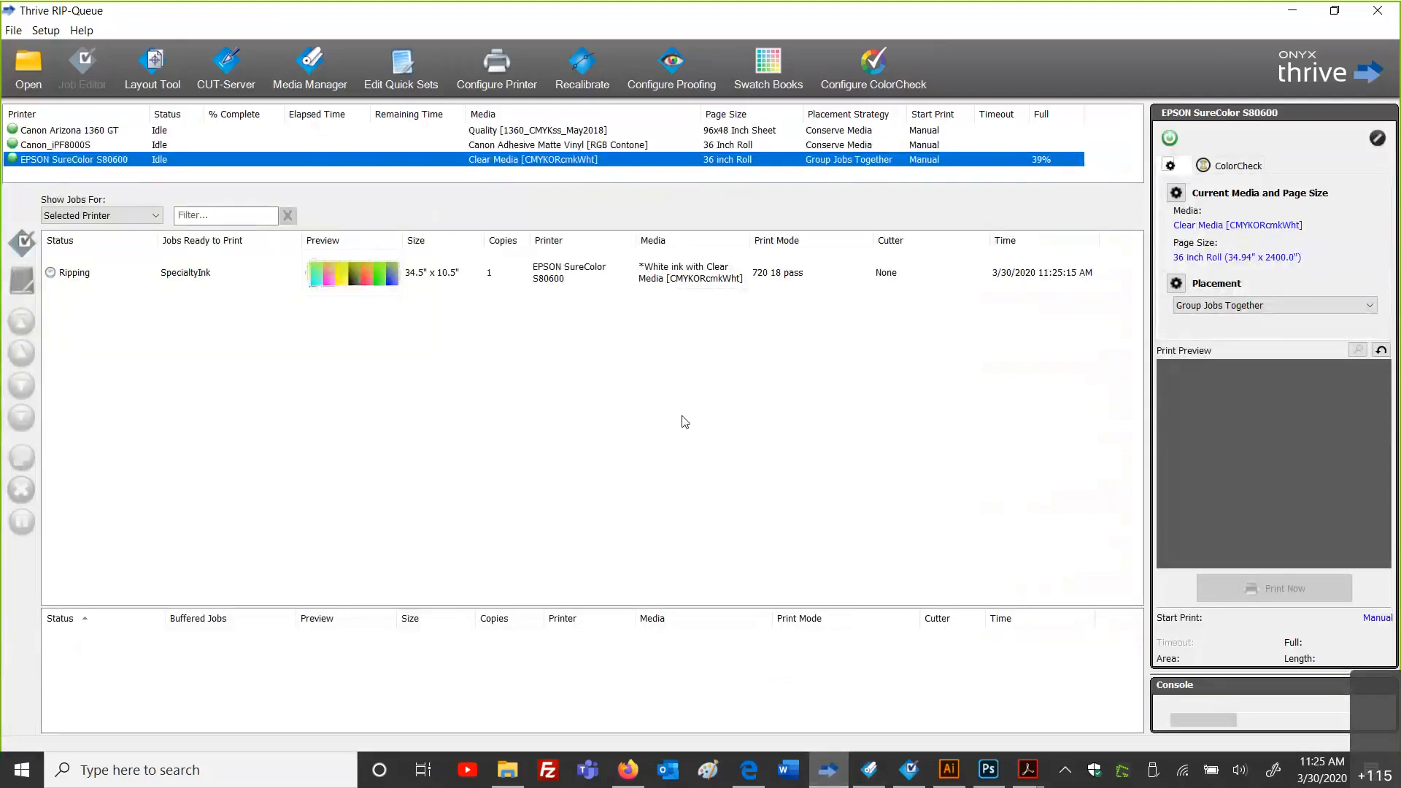
left_click(392, 288)
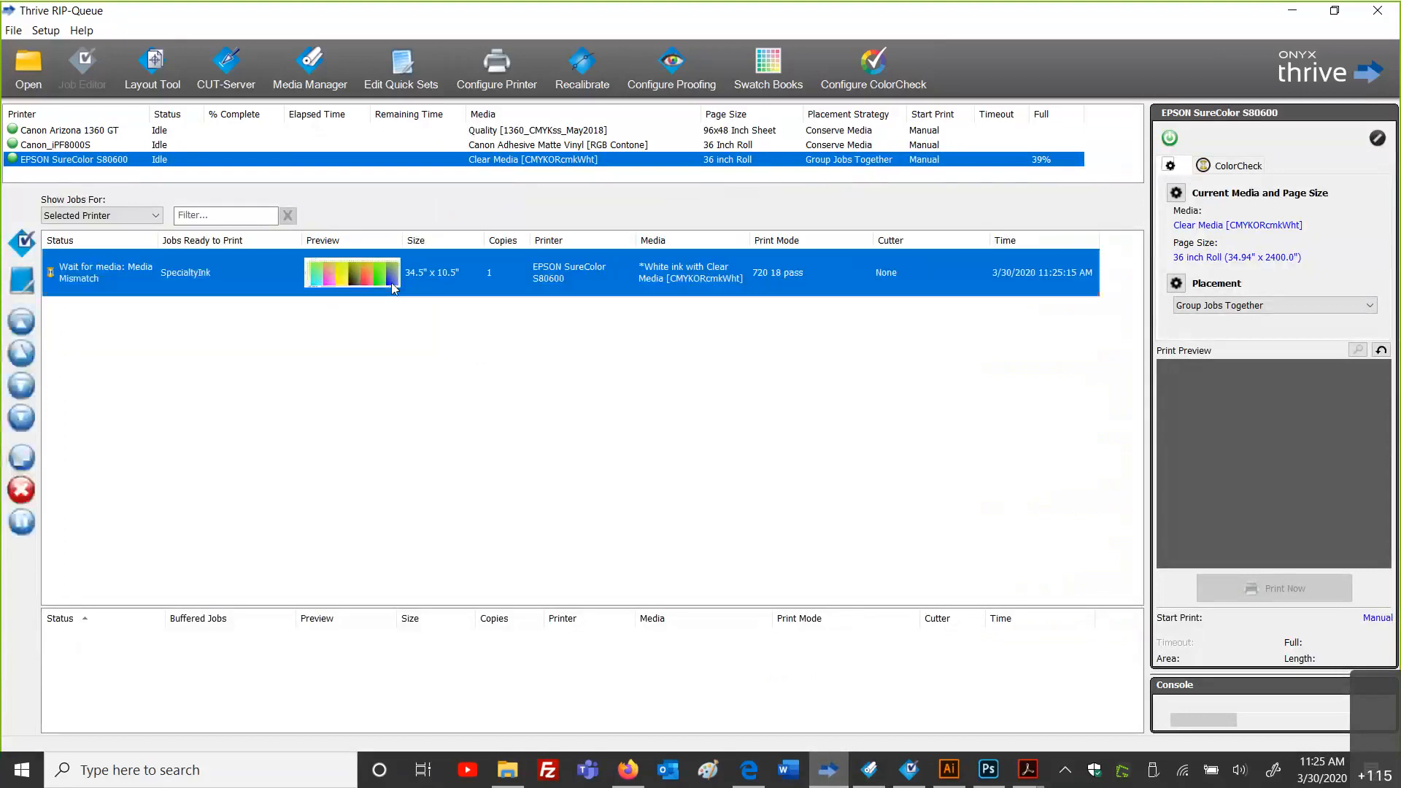
double_click(392, 283)
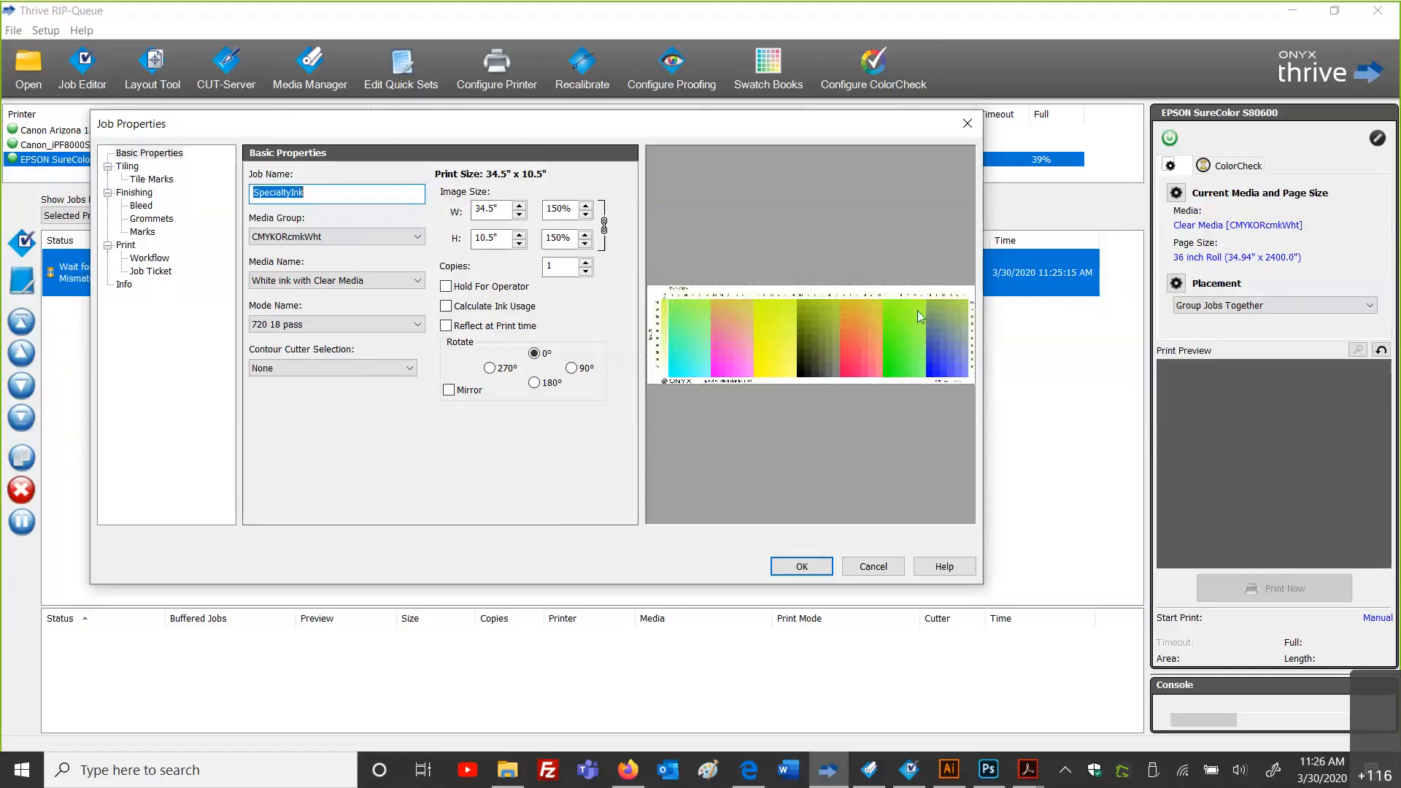
left_click(813, 572)
Step: Open the SpecialtyInk job in Job Editor, examine the spot and process color percentages on the chart, and submit it for printing
right_click(427, 280)
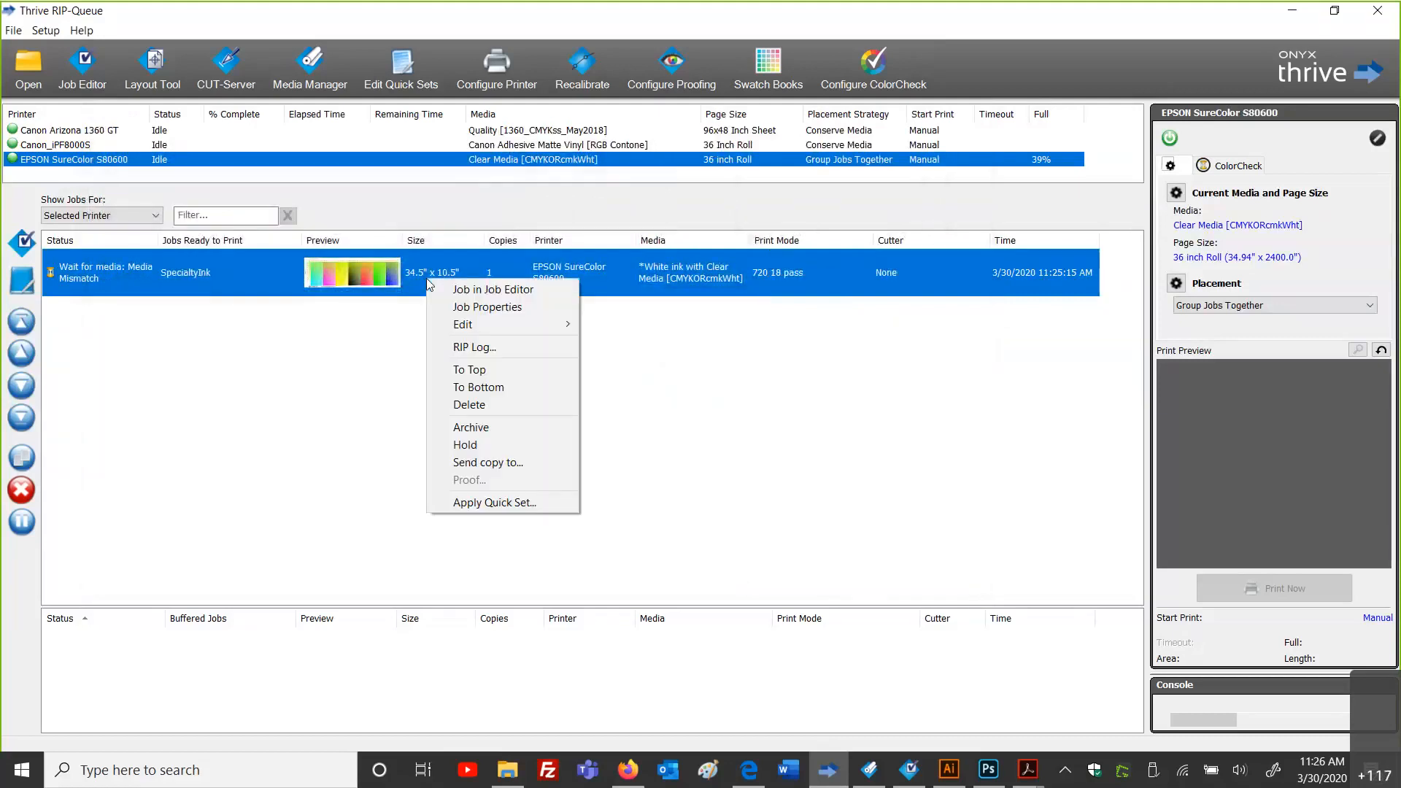
left_click(437, 290)
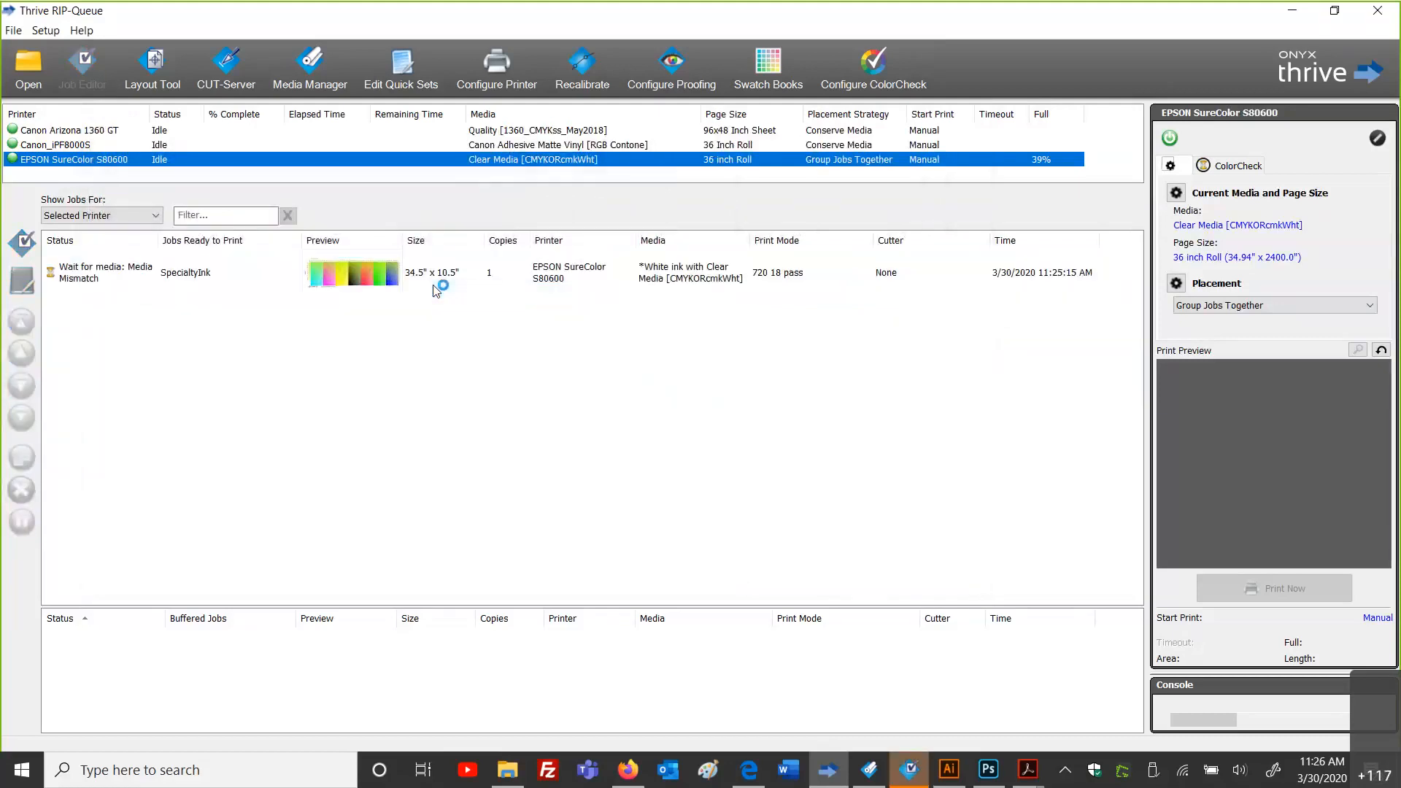
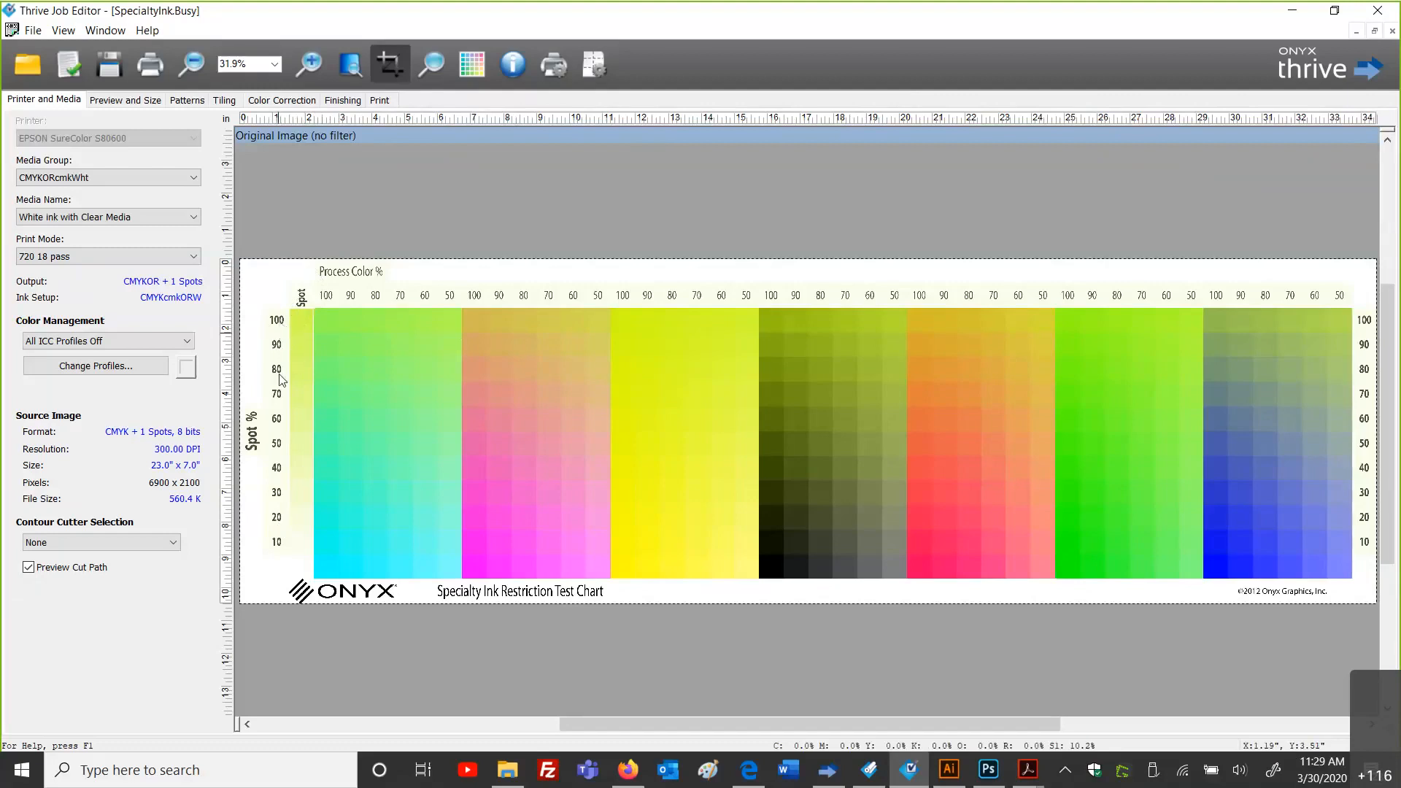
left_click(149, 75)
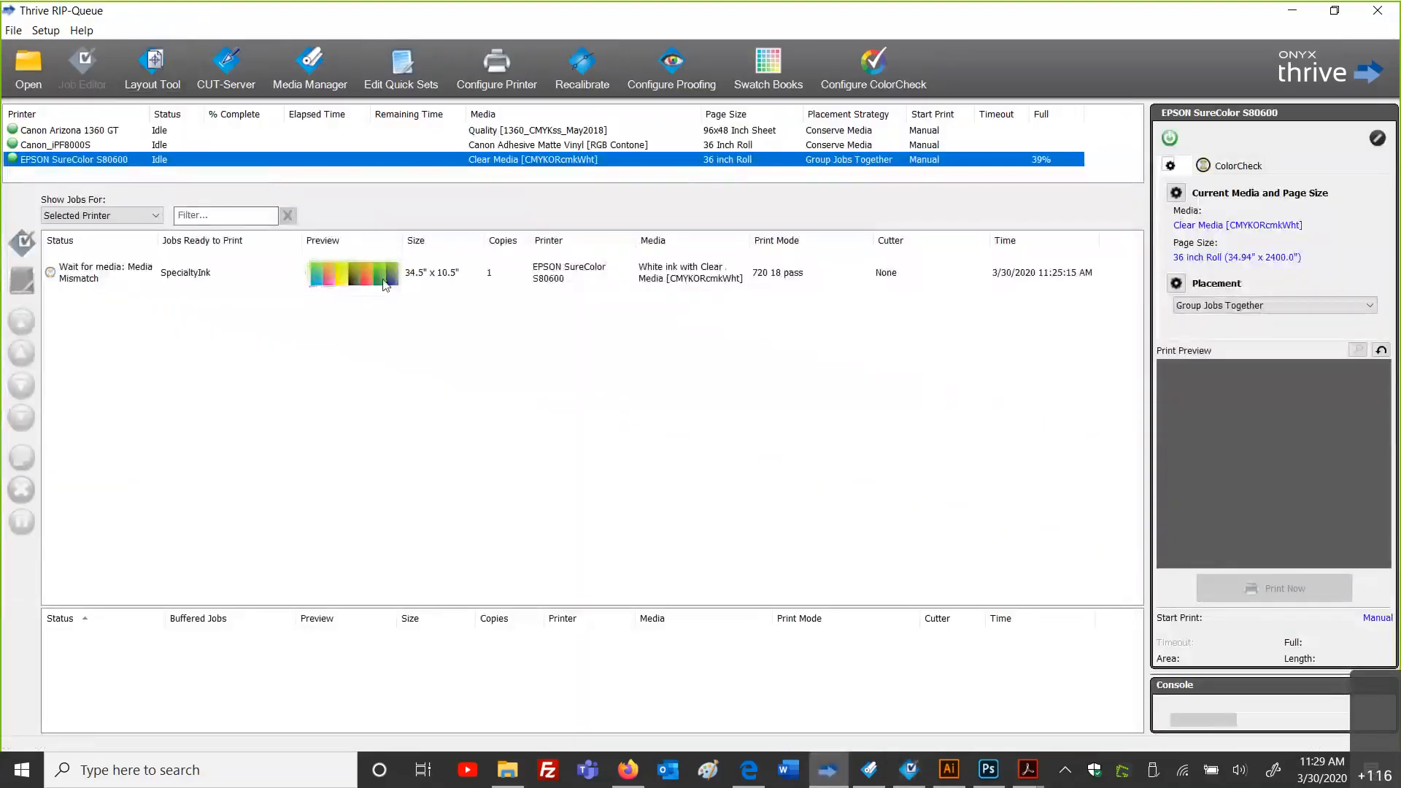
Step: Change the EPSON SureColor S80600's current media to White ink with Clear Media and print the SpecialtyInk job
left_click(1178, 195)
left_click(540, 310)
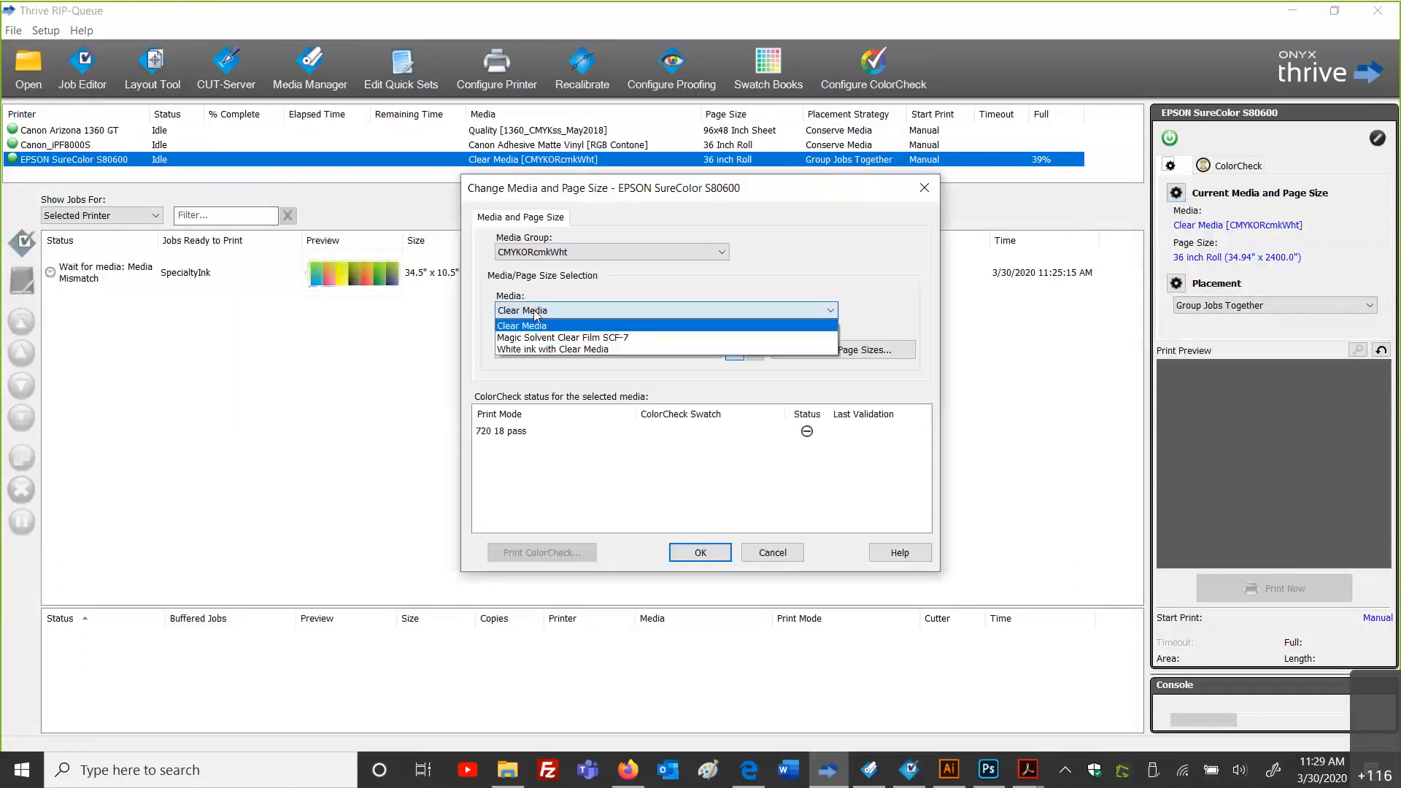
left_click(537, 354)
left_click(695, 551)
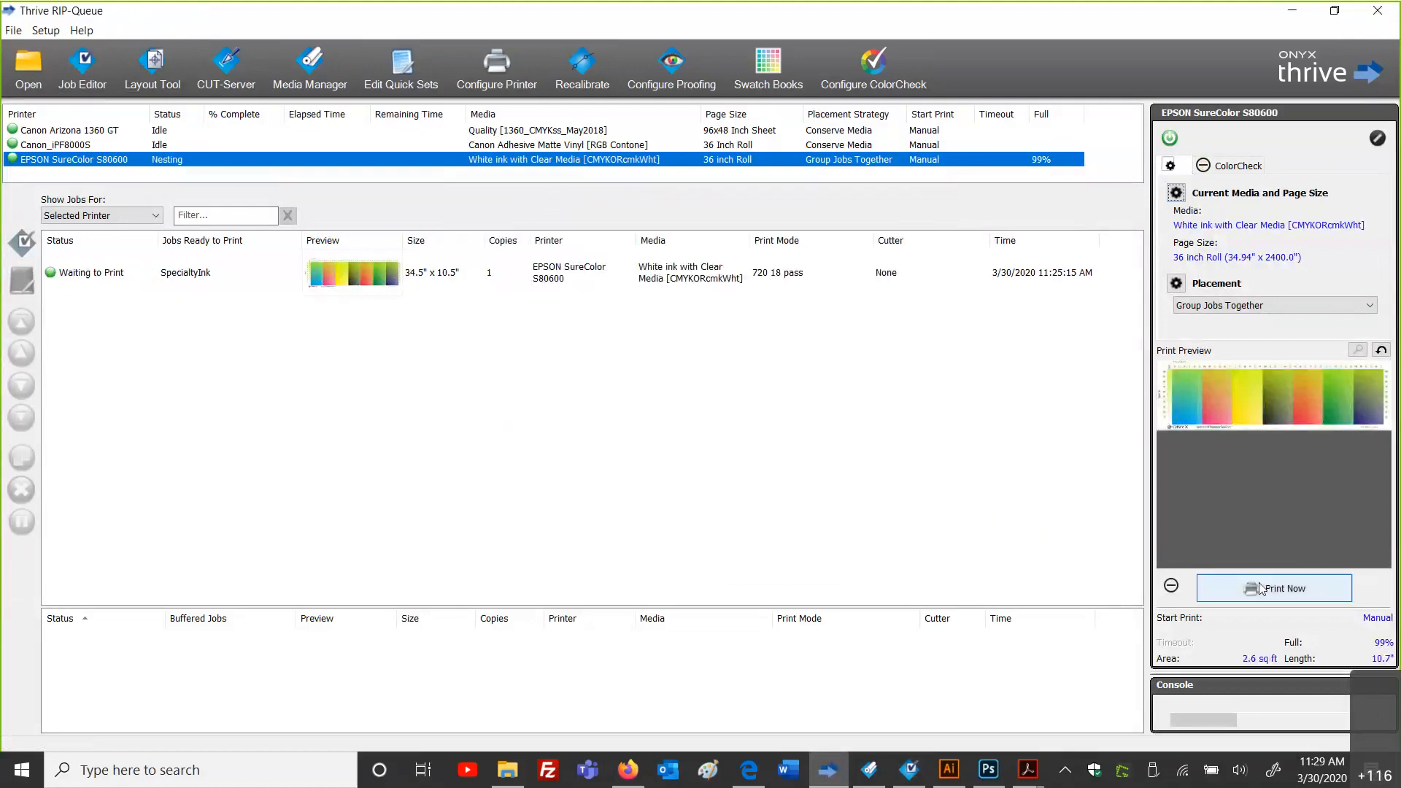
left_click(1260, 588)
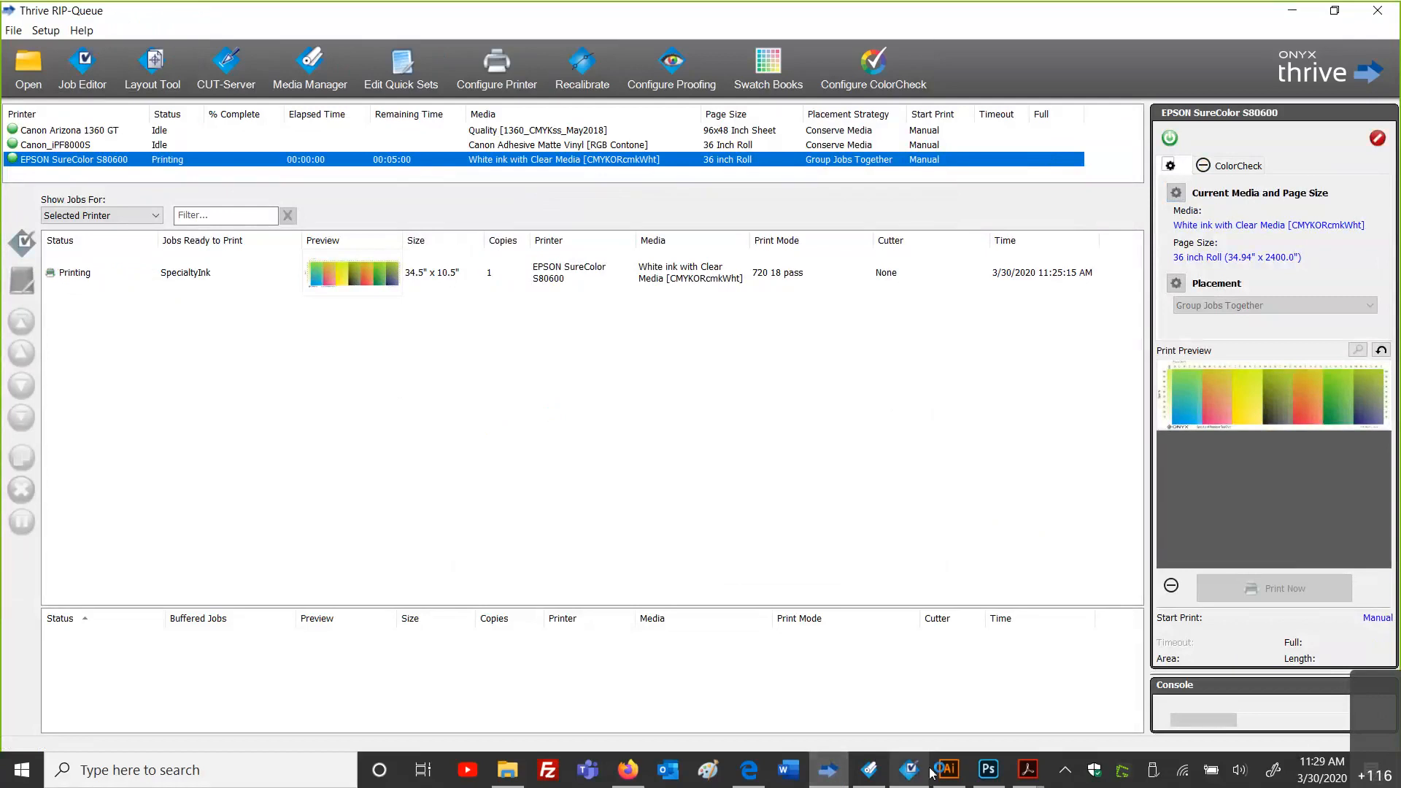
Step: Return to Media Manager, open the ink restriction swatch setup, and enable flood fill for Spot1 instead of measuring
left_click(835, 773)
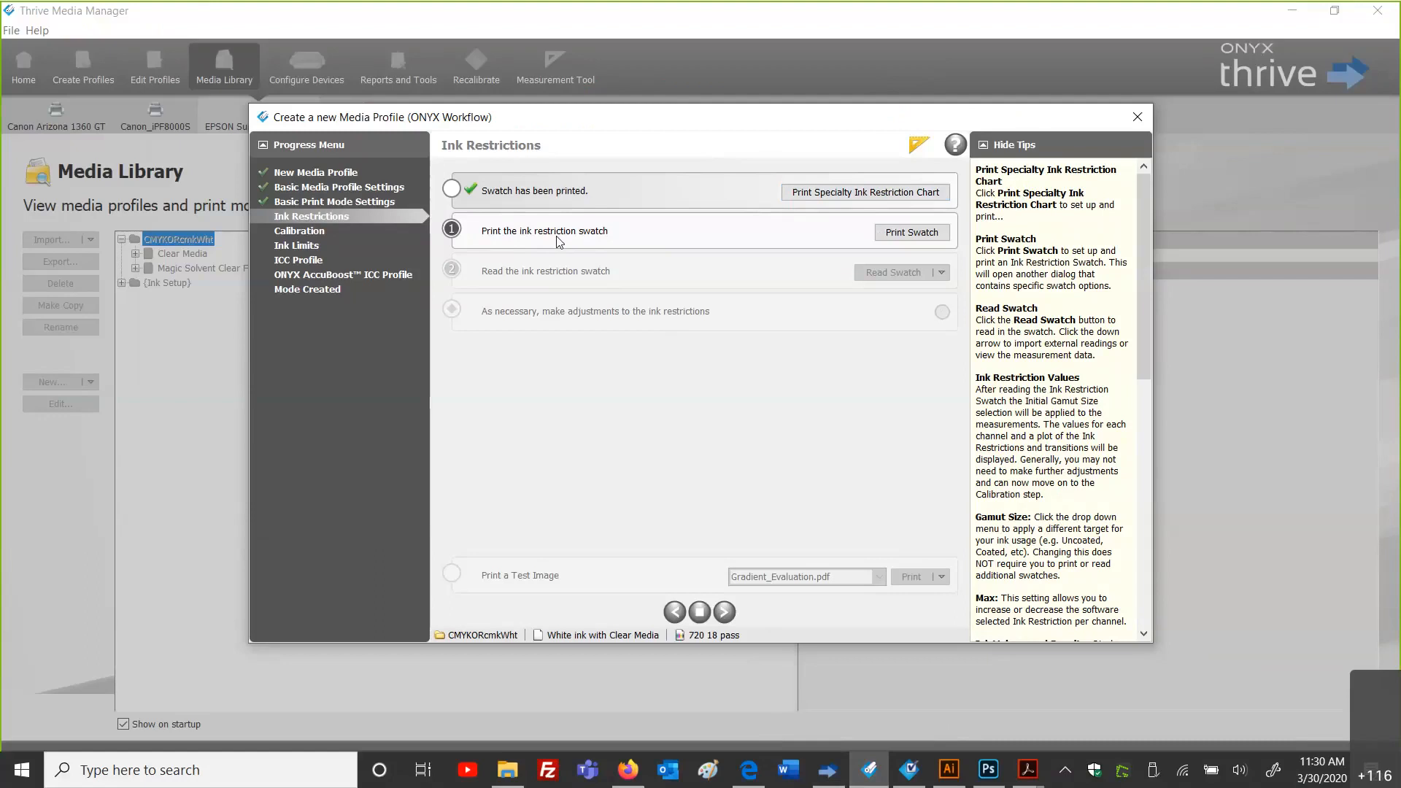
left_click(922, 235)
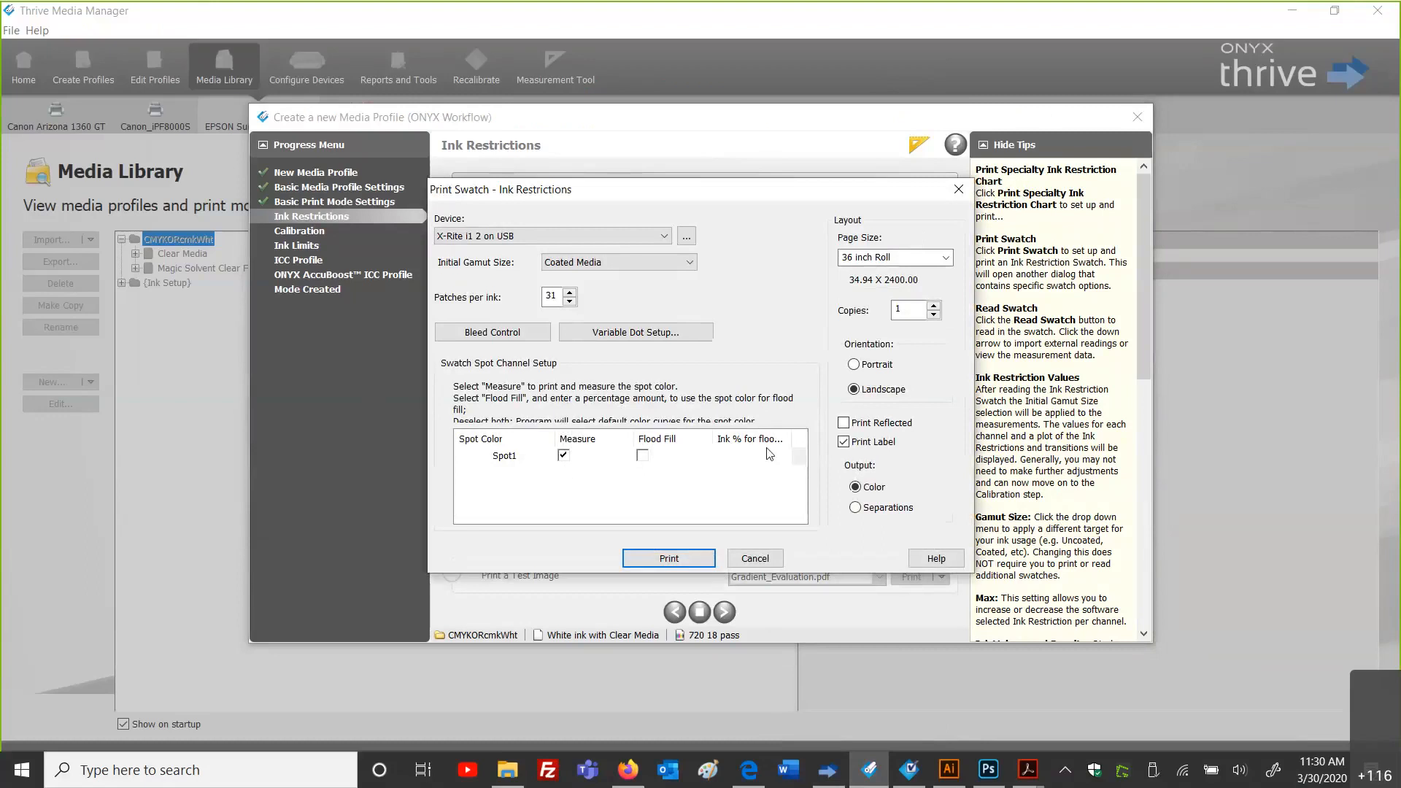
left_click_drag(791, 439, 813, 439)
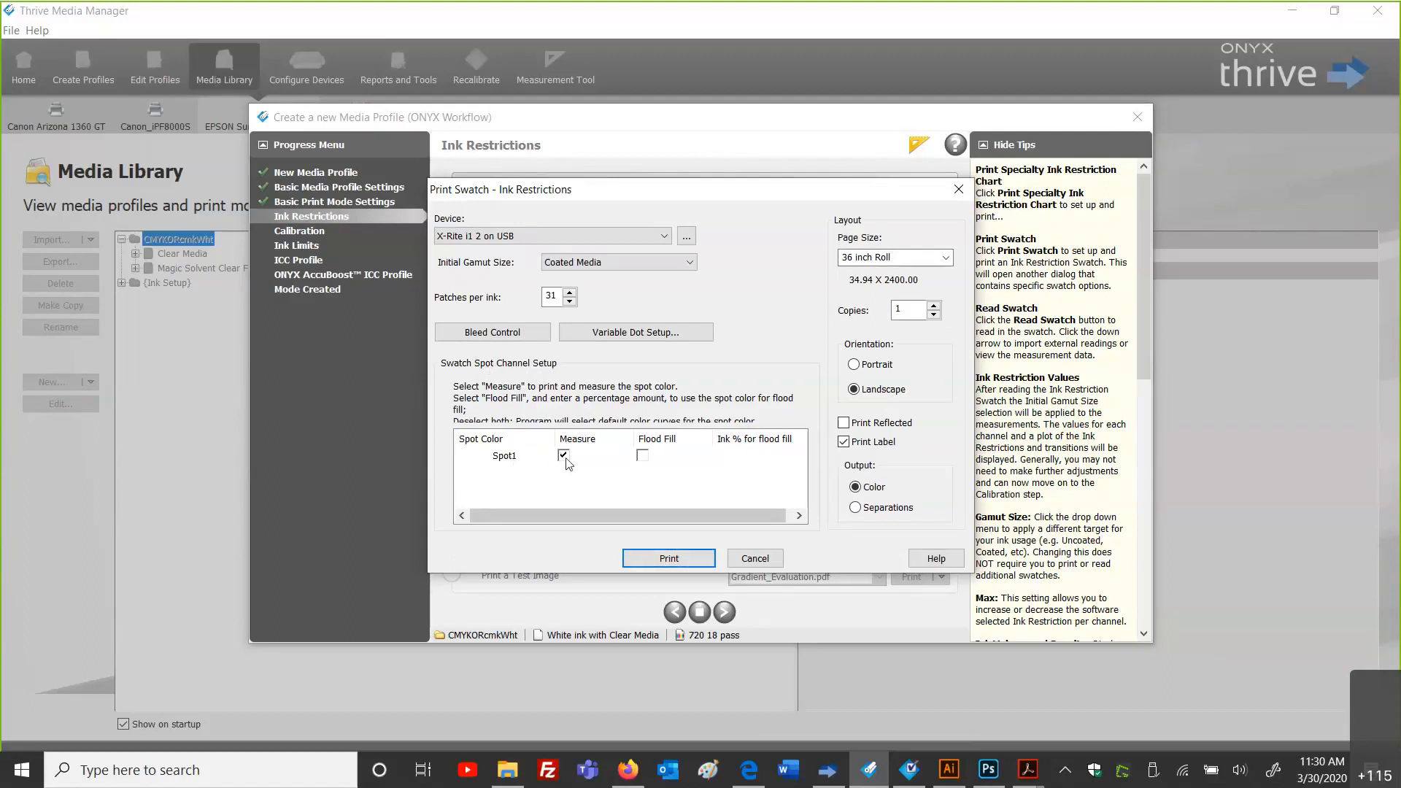
left_click(643, 456)
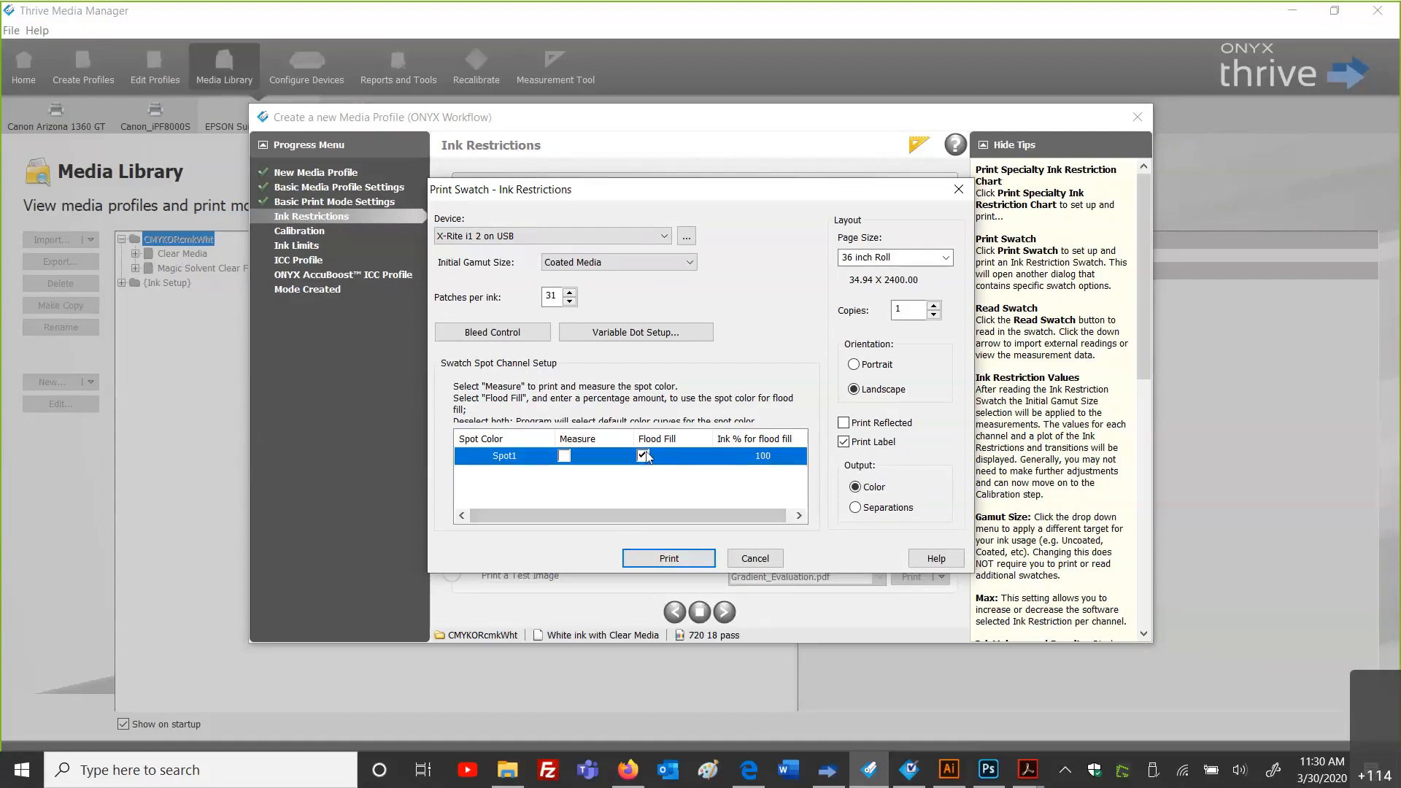
Step: Try flood fill ink percentages of 80 and 90 for Spot1, and set the value back to 100
left_click(783, 454)
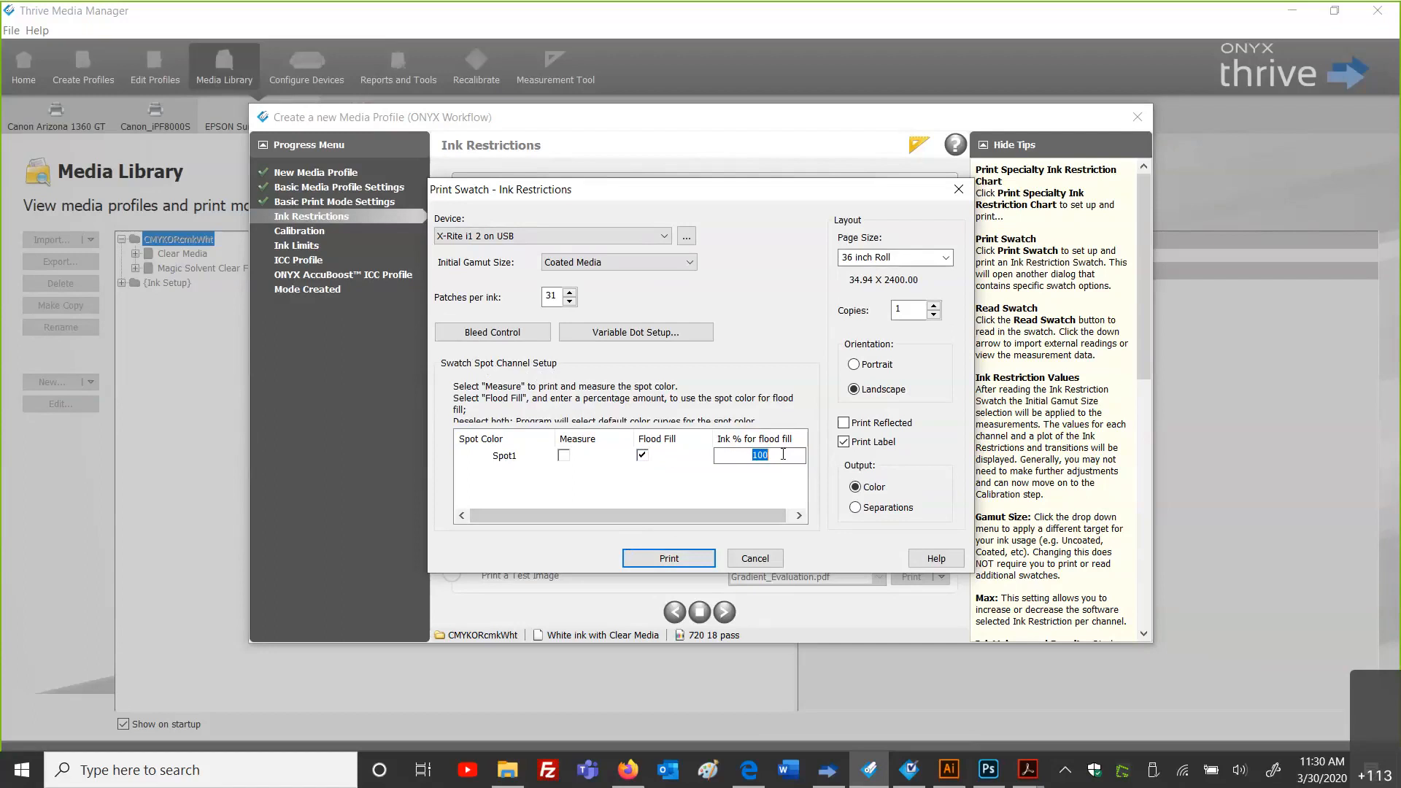
type("80")
key("BackSpace")
key("BackSpace")
type("90")
key("BackSpace")
key("BackSpace")
type("100")
left_click(1077, 9)
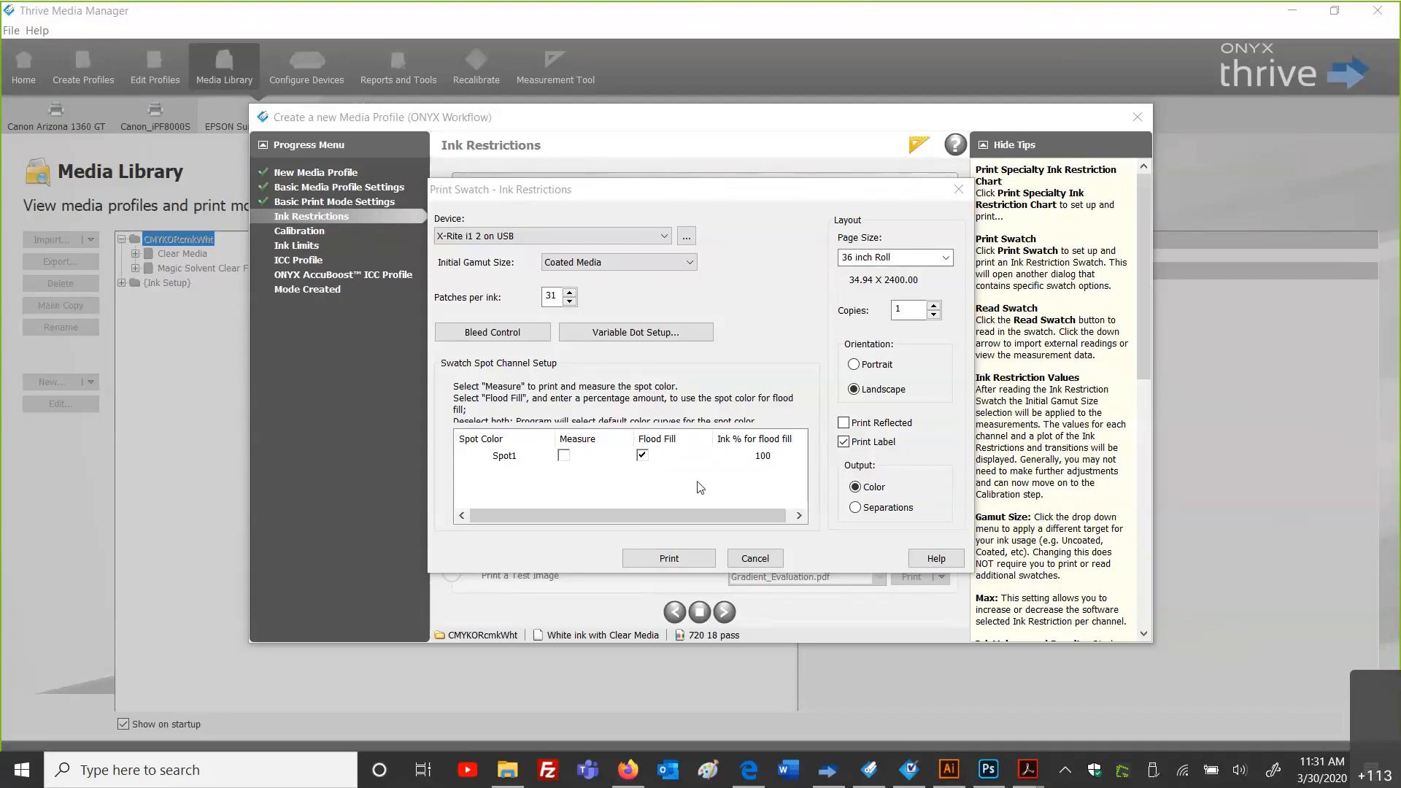
Step: Try 90 as Spot1's flood fill ink percentage, and set it to 80
double_click(778, 465)
type("90")
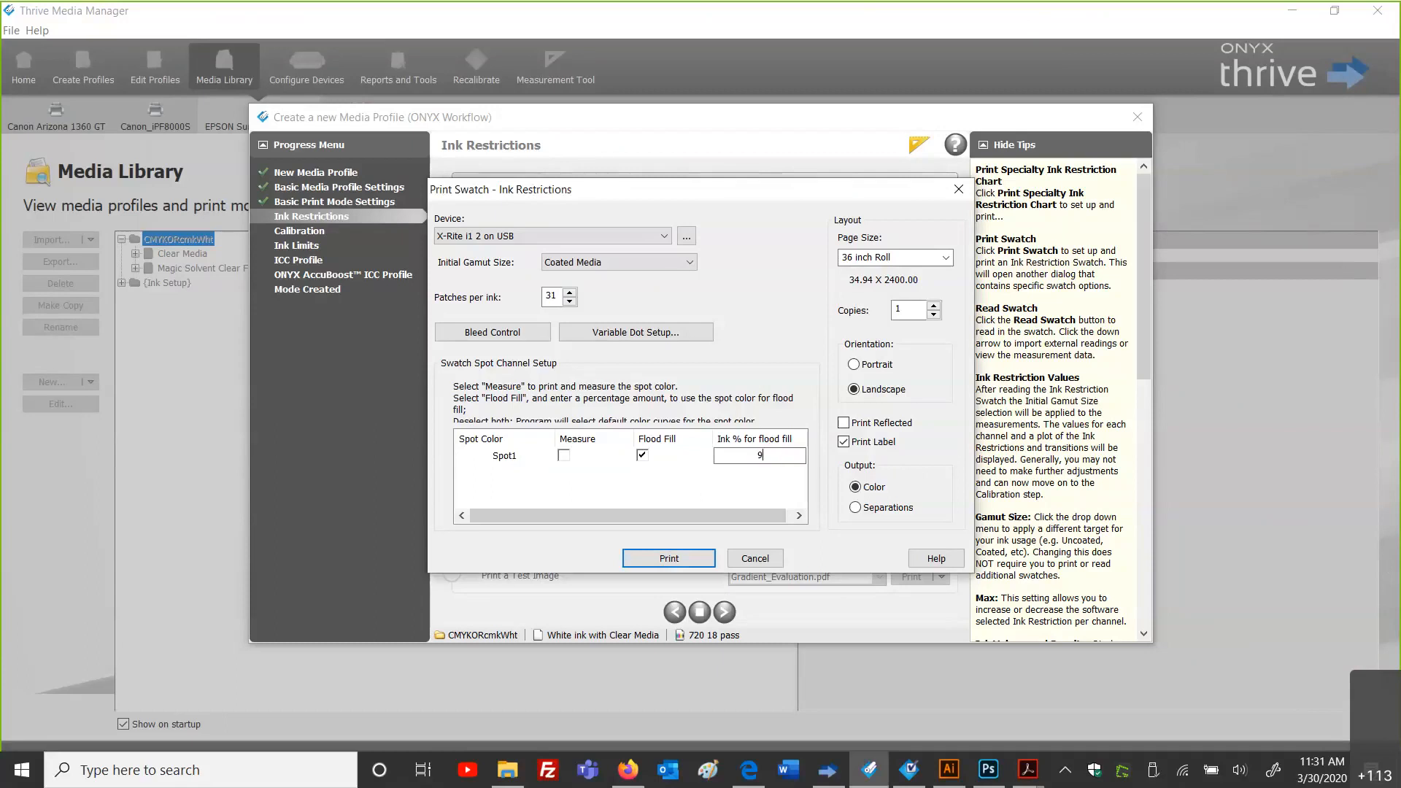
key("BackSpace")
key("BackSpace")
type("80")
left_click(739, 458)
Step: Turn off flood fill for Spot1, leaving both Measure and Flood Fill deselected
left_click(641, 461)
left_click(642, 457)
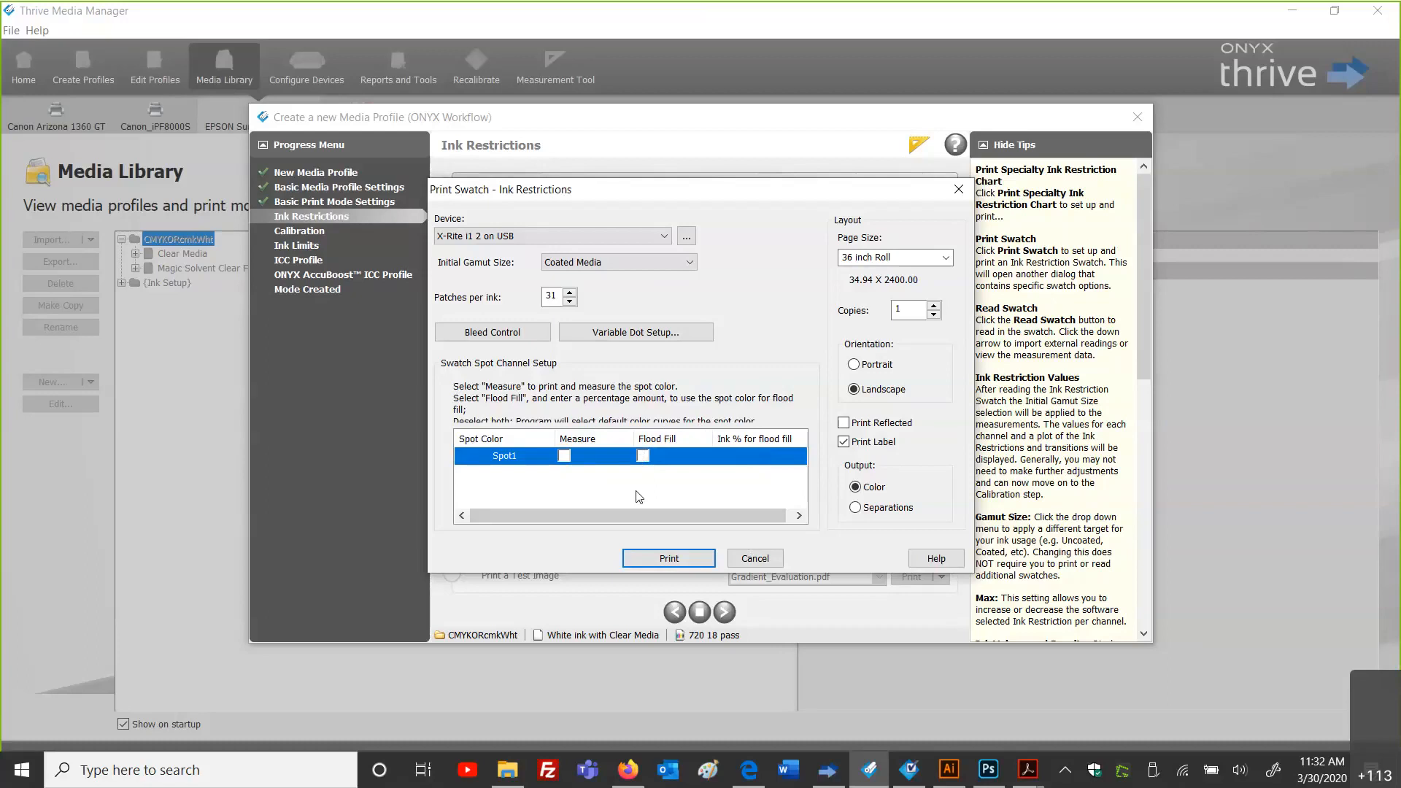
left_click(528, 491)
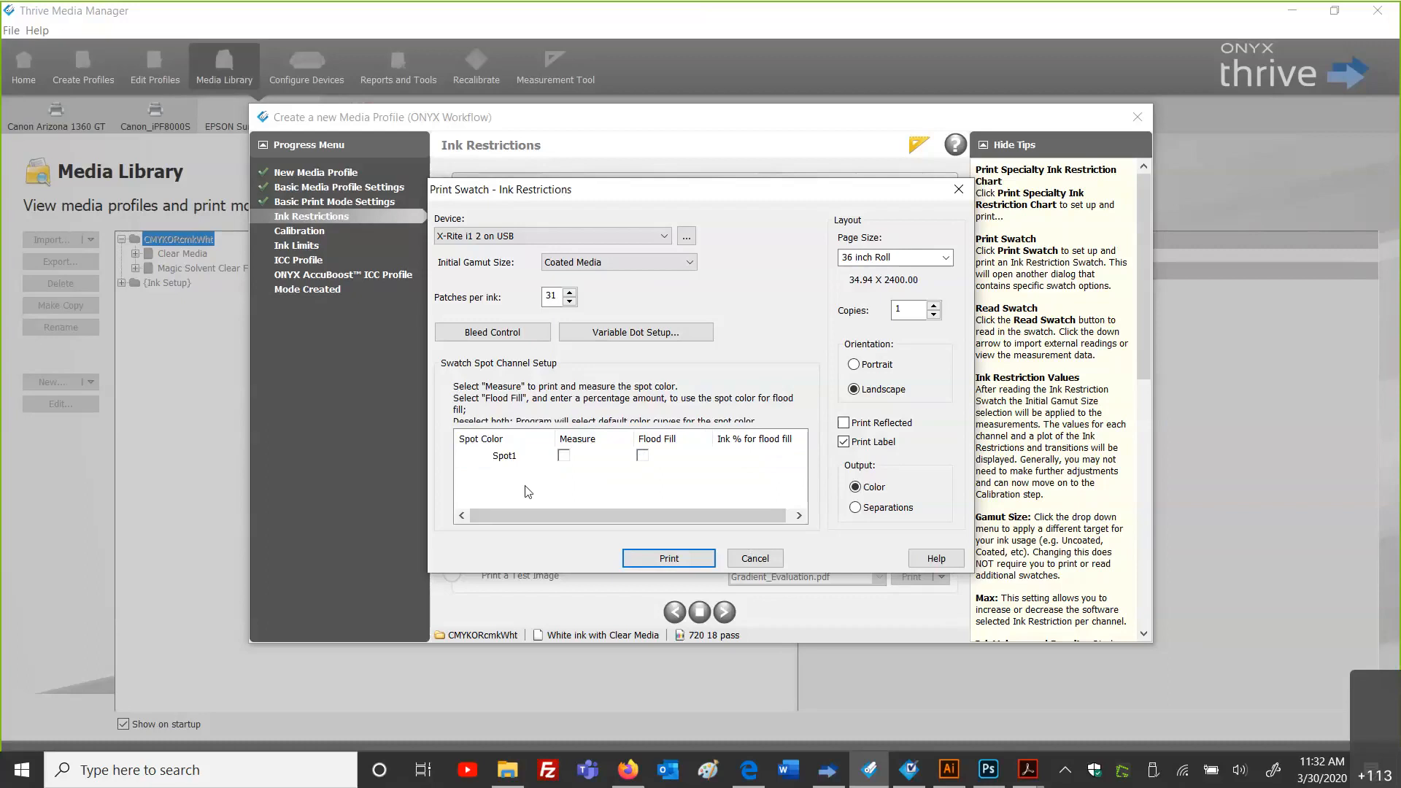
Step: Re-enable flood fill for Spot1, open its ink percentage for editing, and turn flood fill off again
left_click(645, 460)
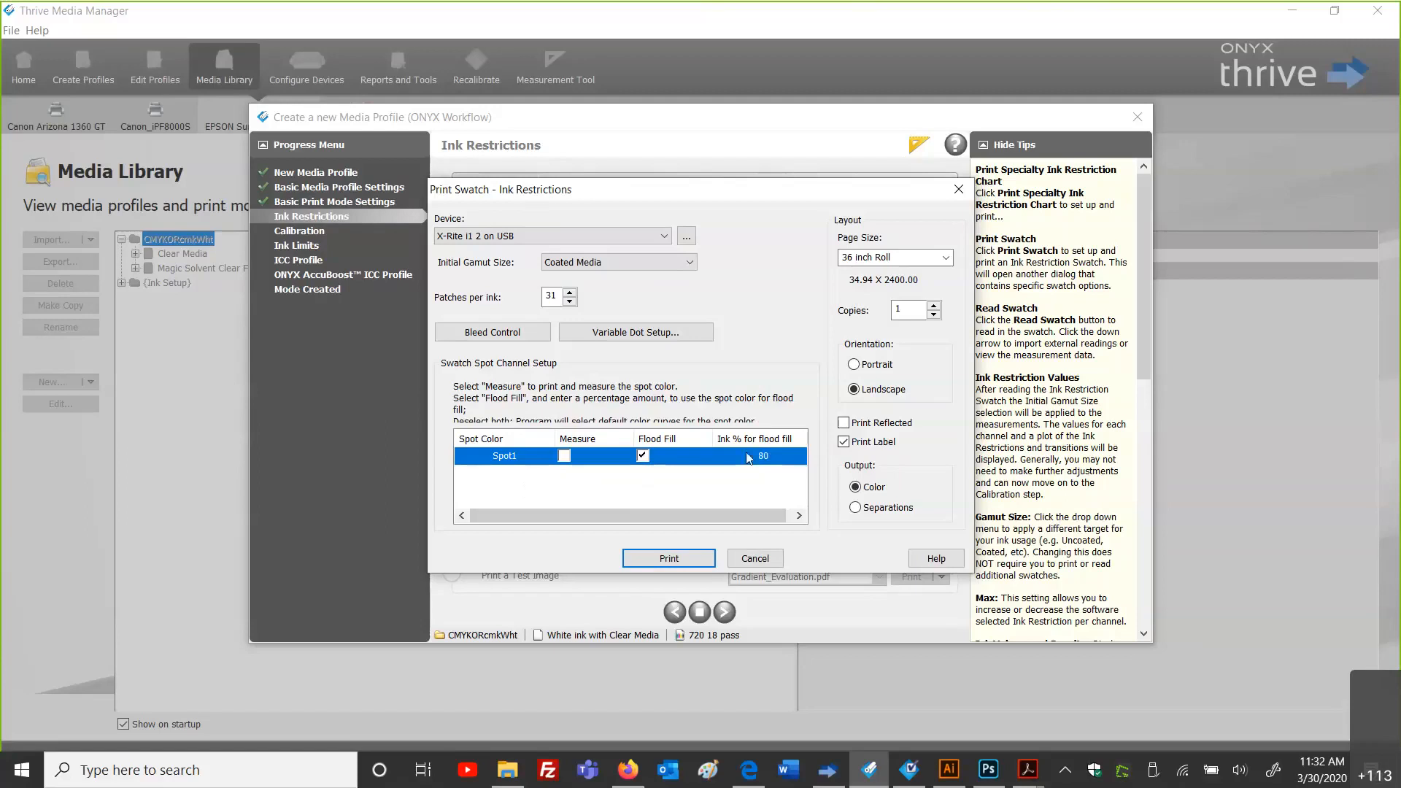
left_click(792, 457)
left_click(792, 458)
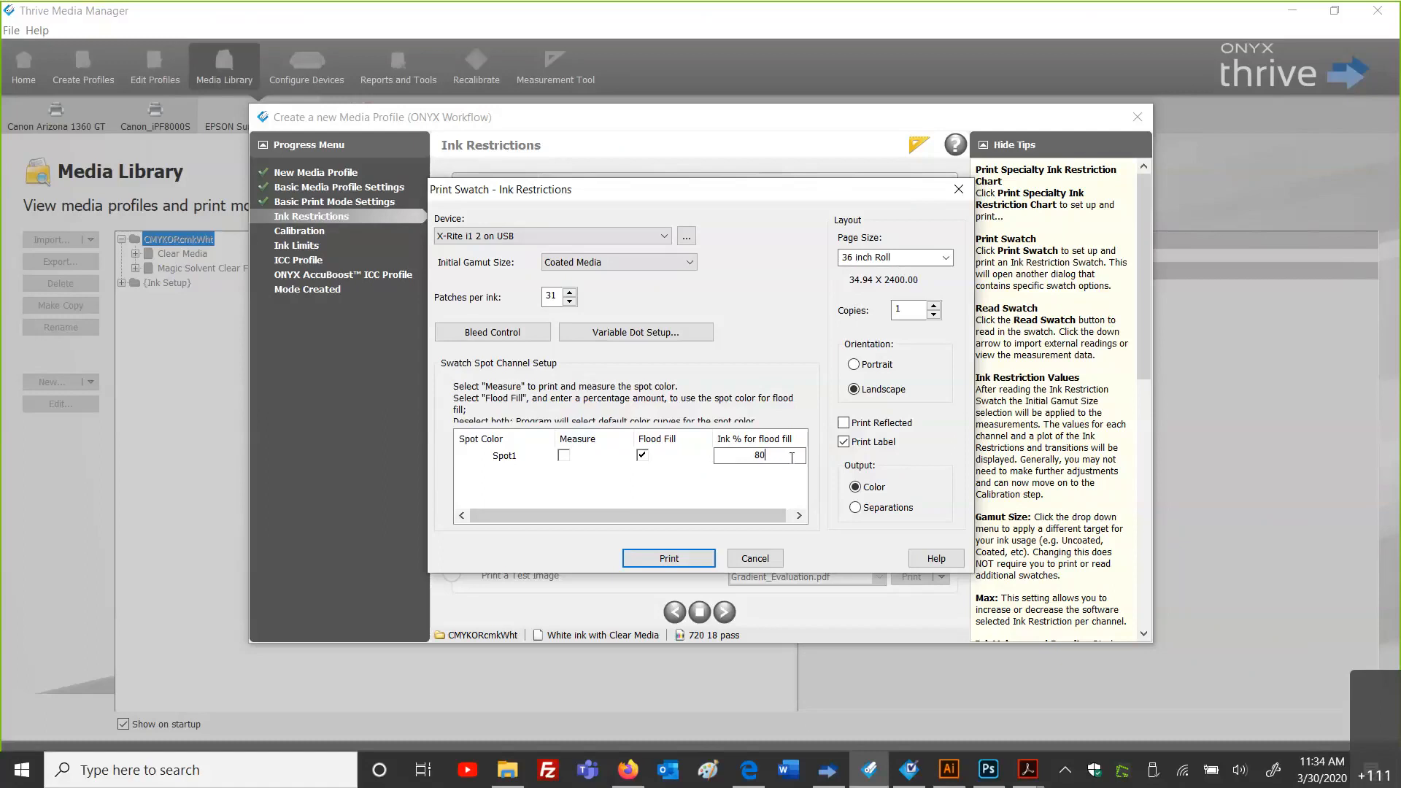
left_click(641, 456)
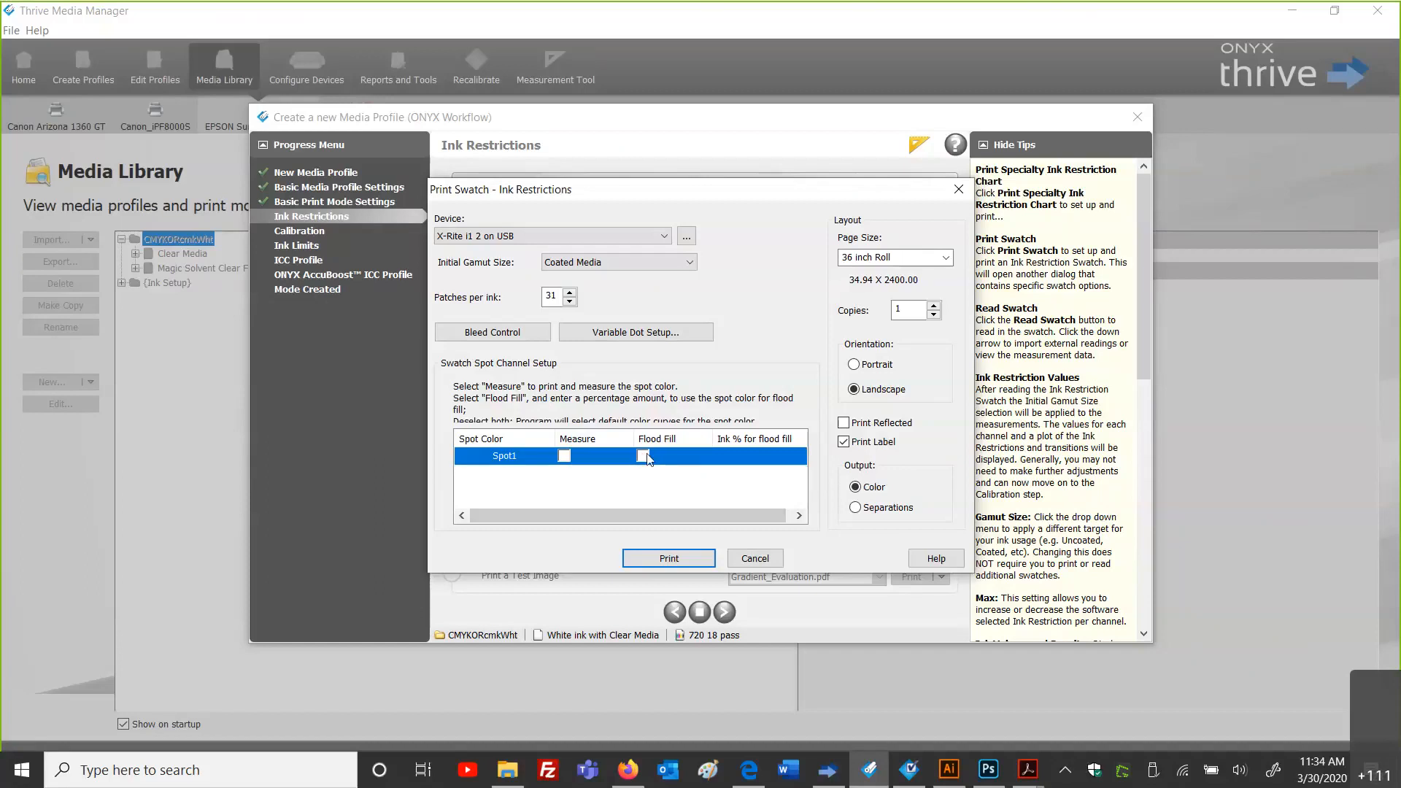
Step: Print the ink restriction swatch with Spot1 flood filled at 80%, and release the InkRestrictSwatch job from Thrive RIP-Queue
left_click(643, 457)
left_click(654, 490)
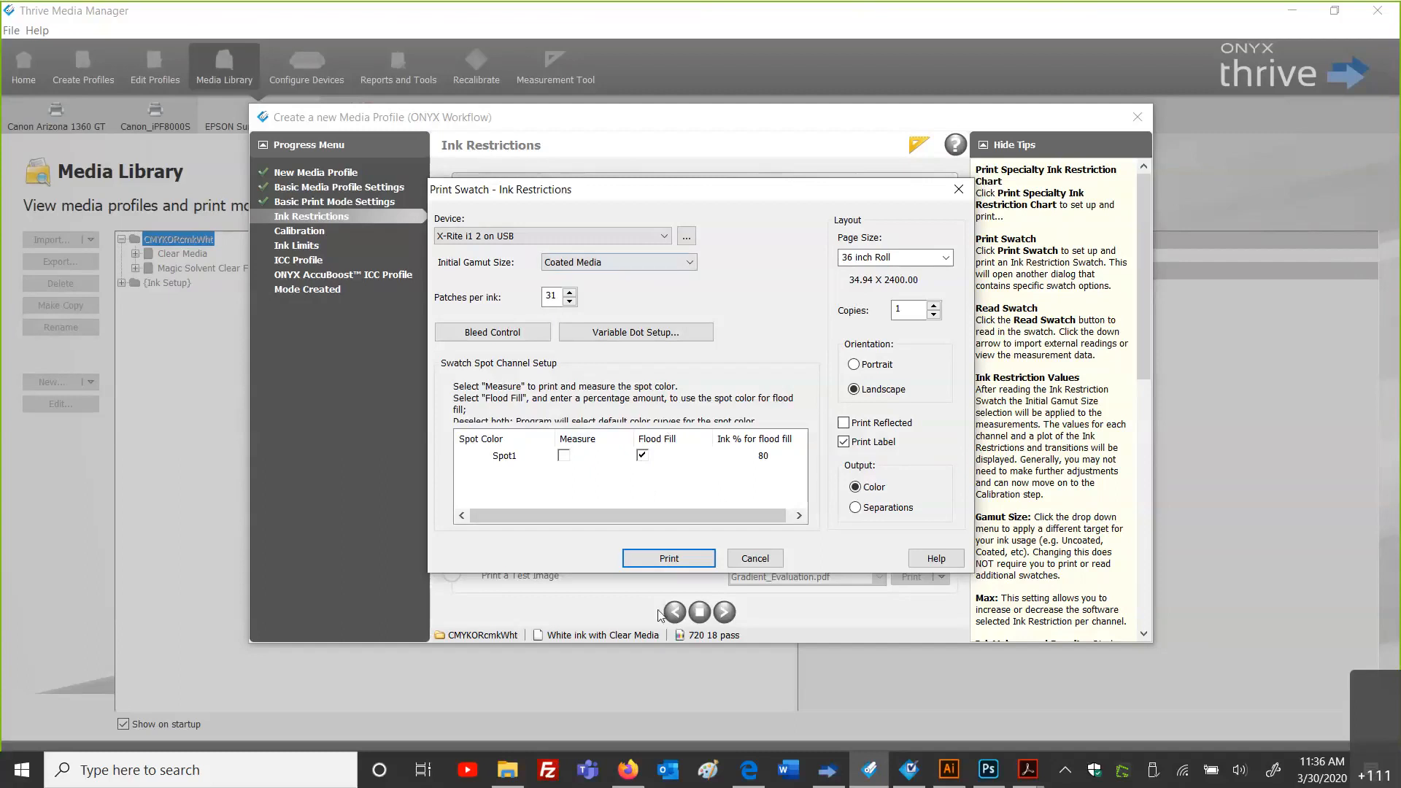
left_click(670, 559)
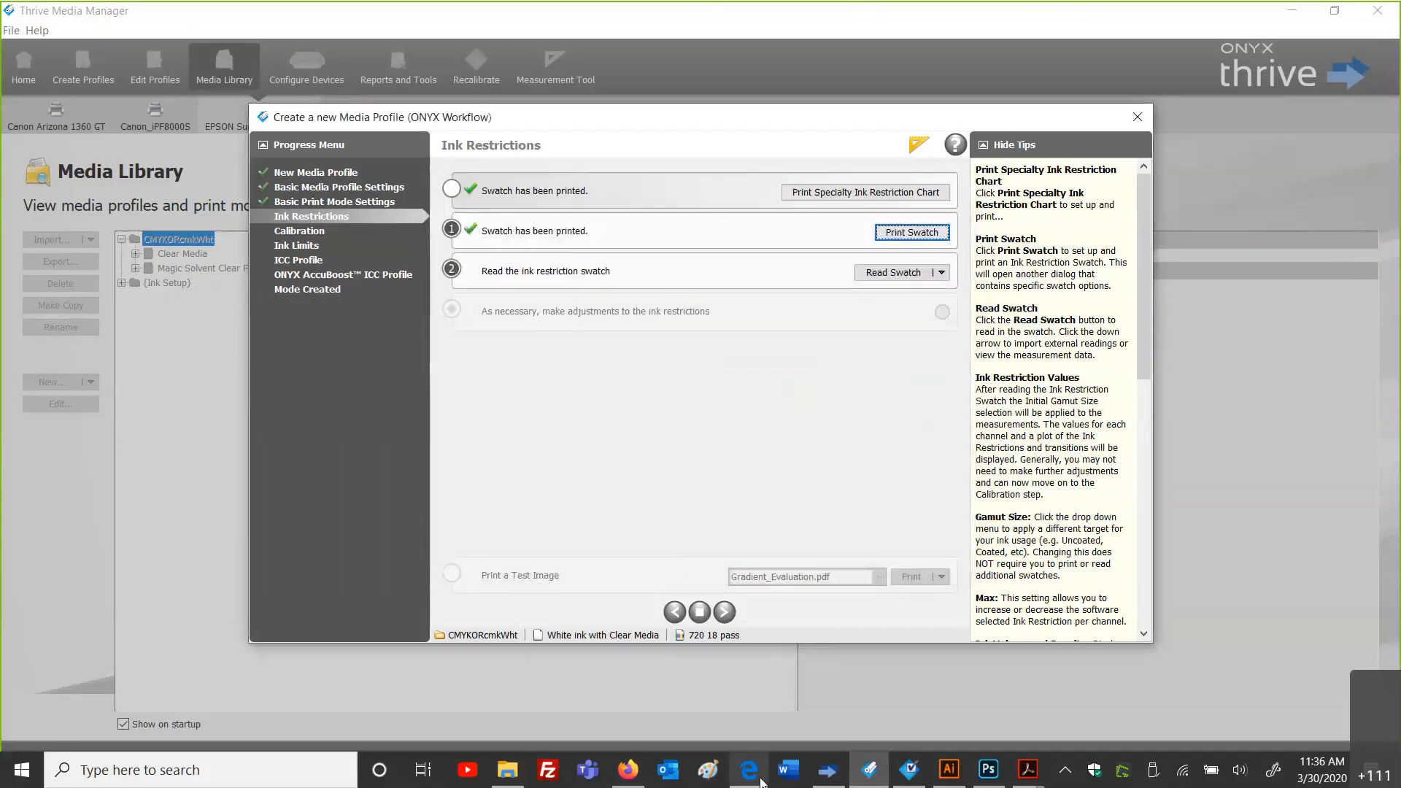
left_click(827, 770)
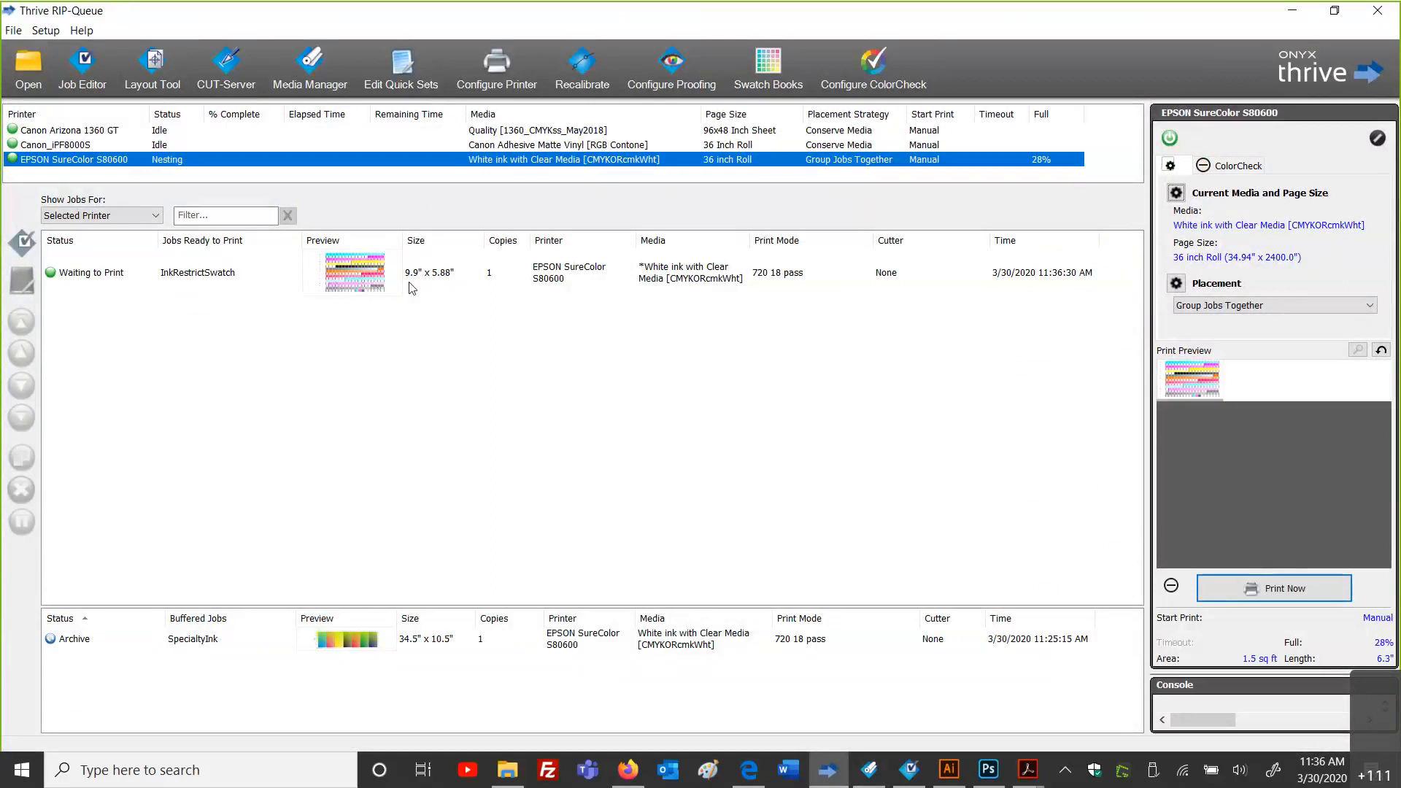
left_click(1277, 588)
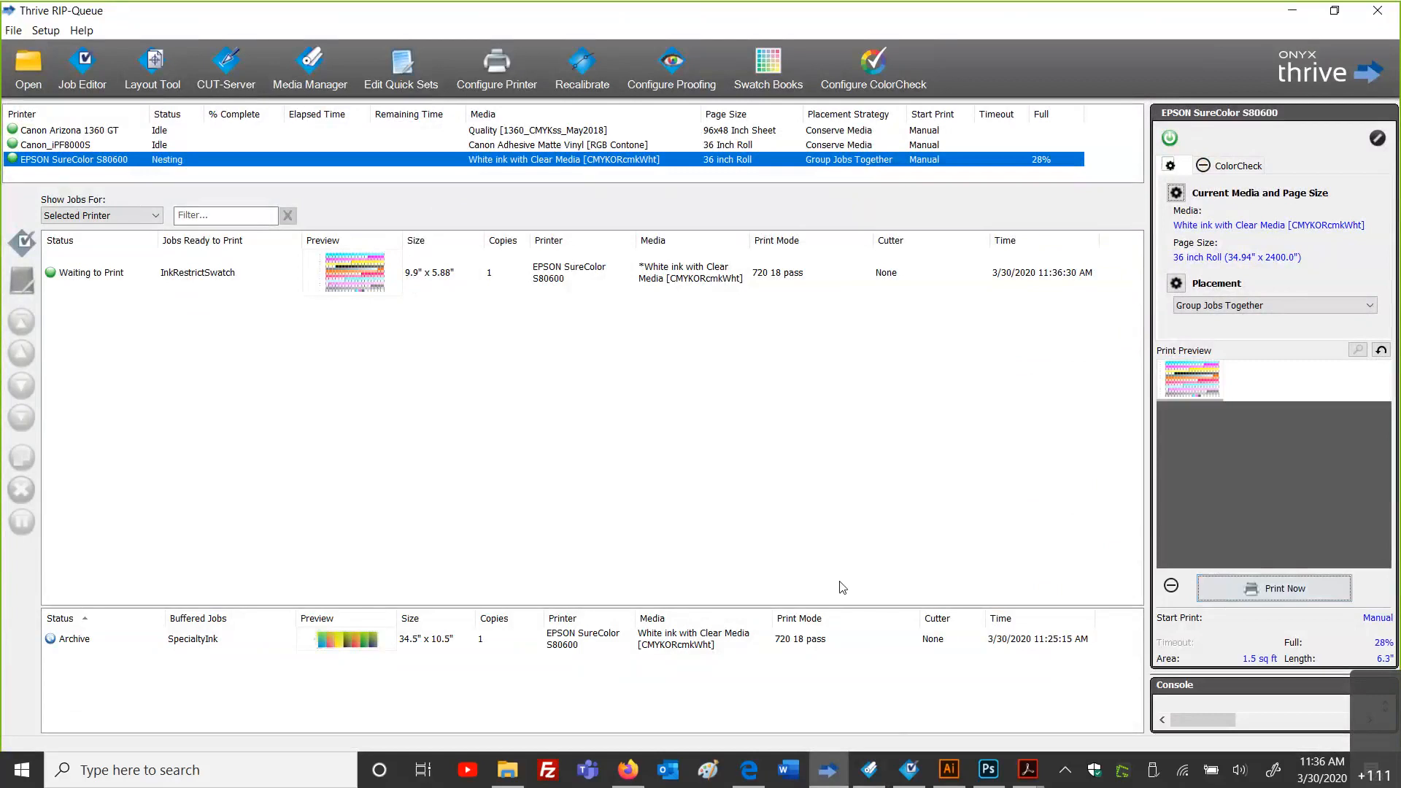
Step: Return to Thrive Media Manager and stop the media profile session, saving the changes on the Ink Restrictions page
left_click(868, 769)
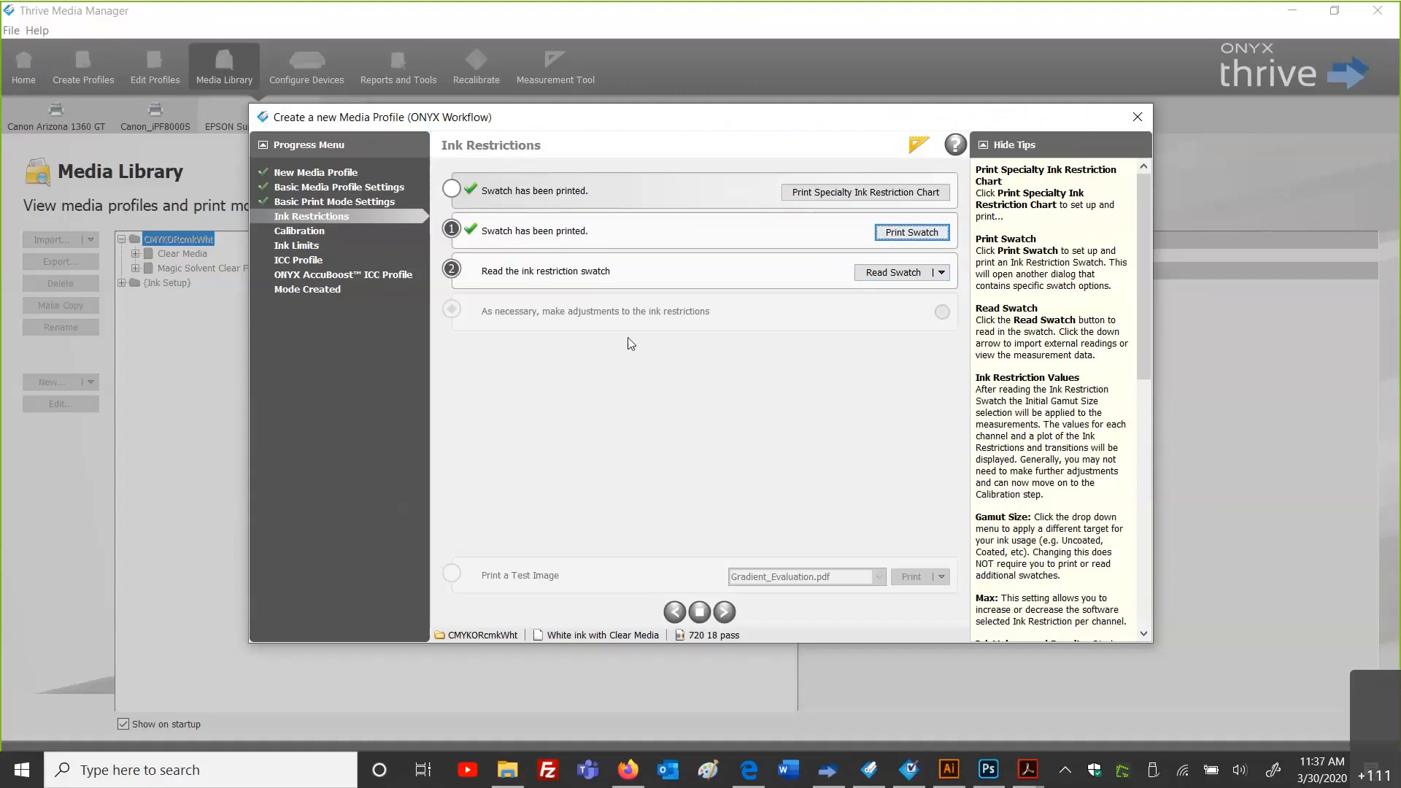
left_click(698, 611)
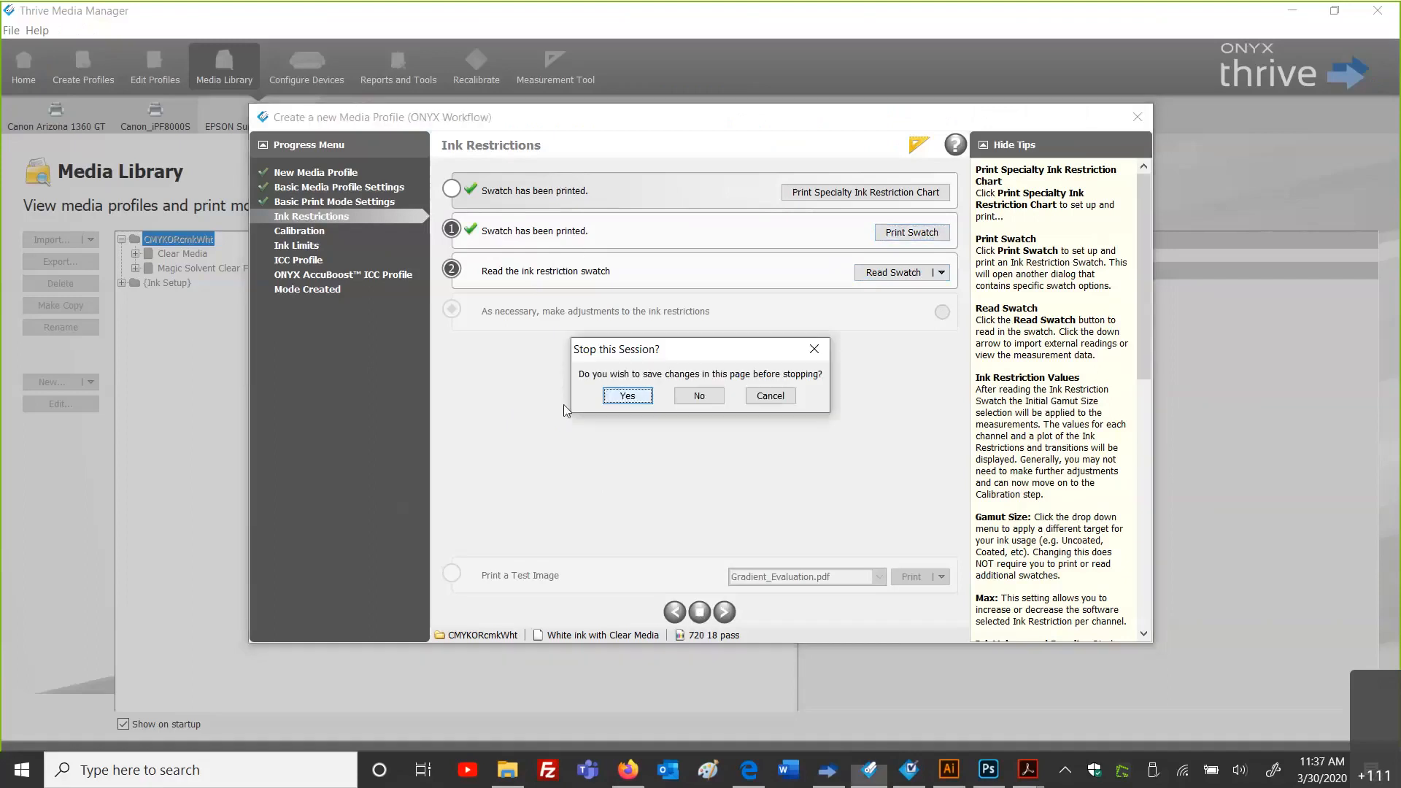
left_click(613, 398)
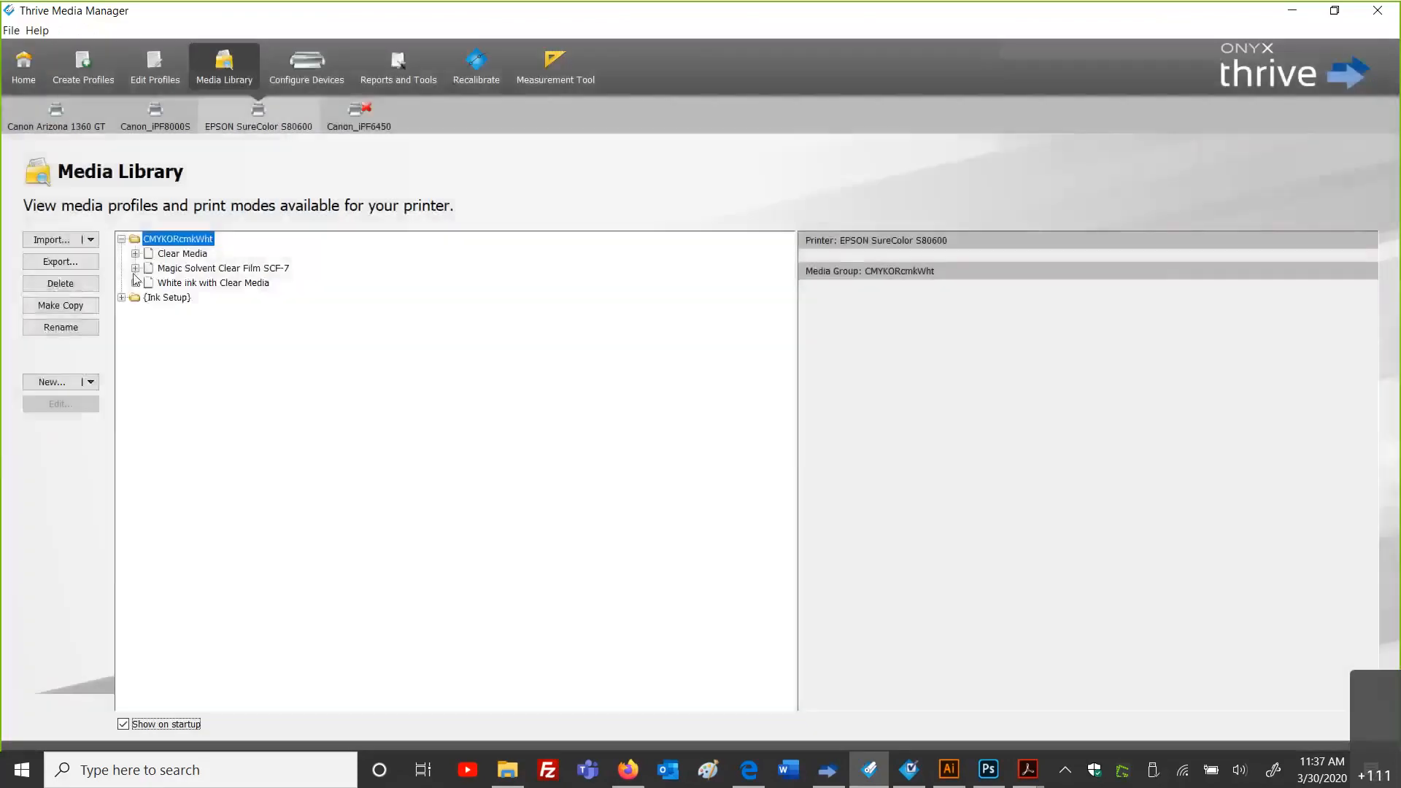
Step: Open the Production Backlit White mode of Magic Solvent Clear Film SCF-7 for editing in the ONYX Workflow, and advance to Ink Restrictions
left_click(135, 267)
left_click(215, 284)
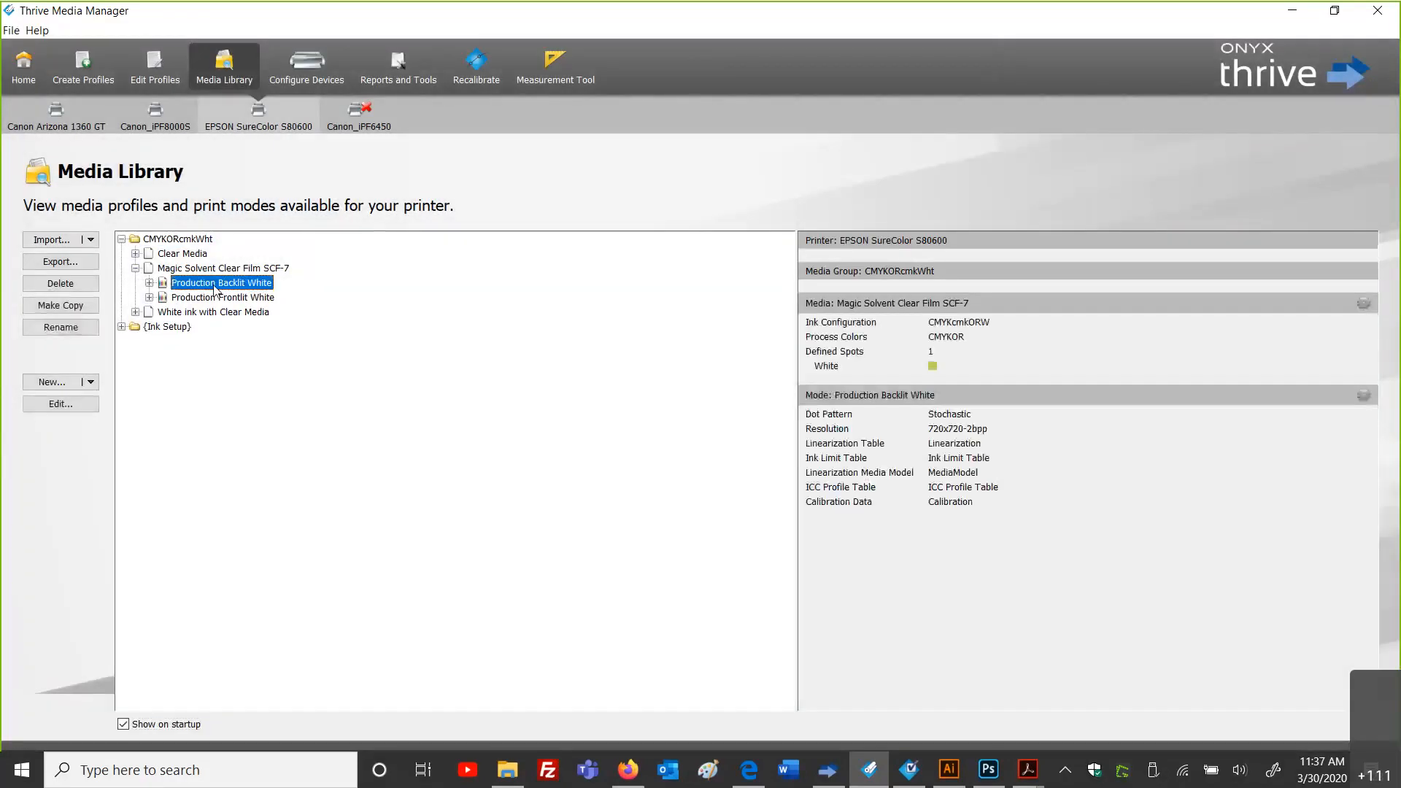
right_click(214, 285)
left_click(249, 349)
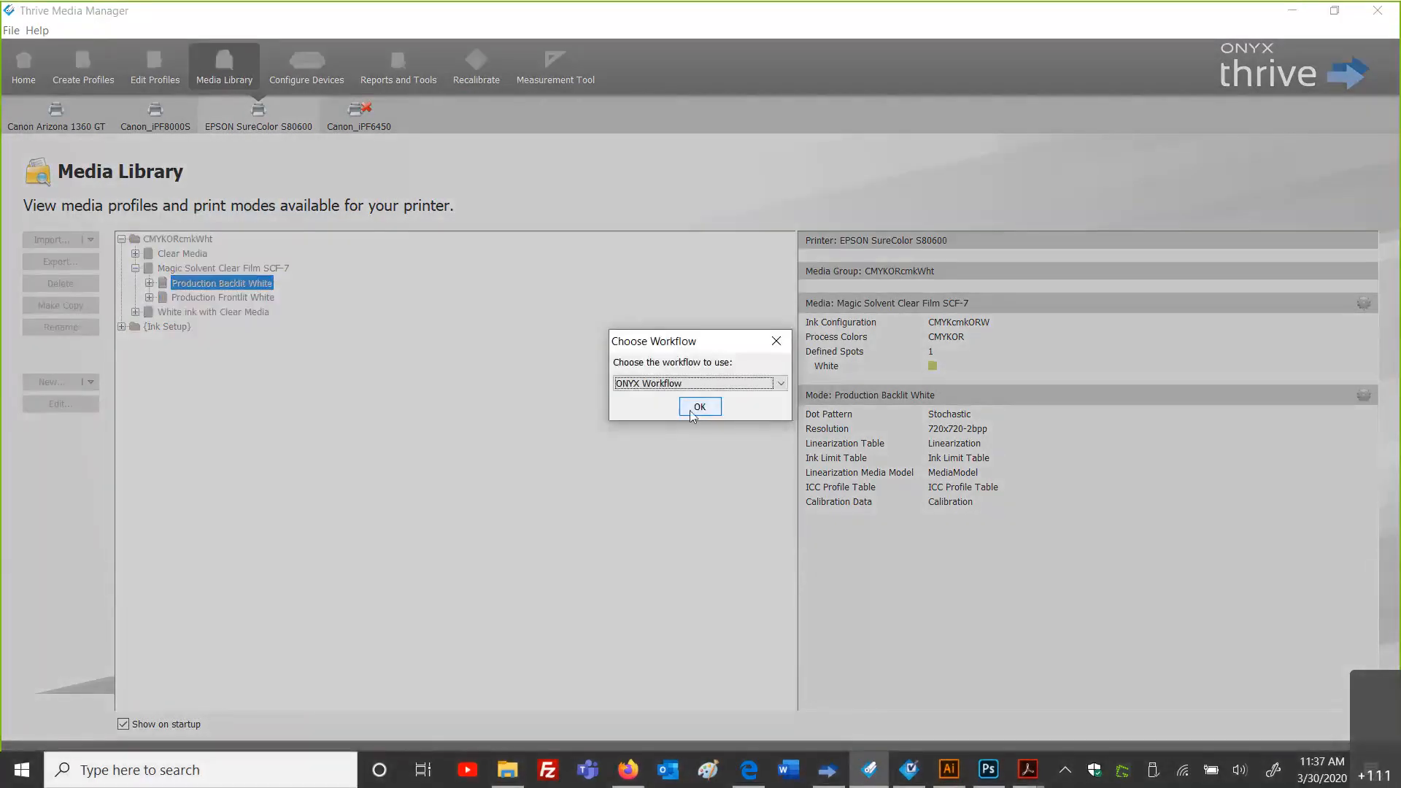
left_click(691, 408)
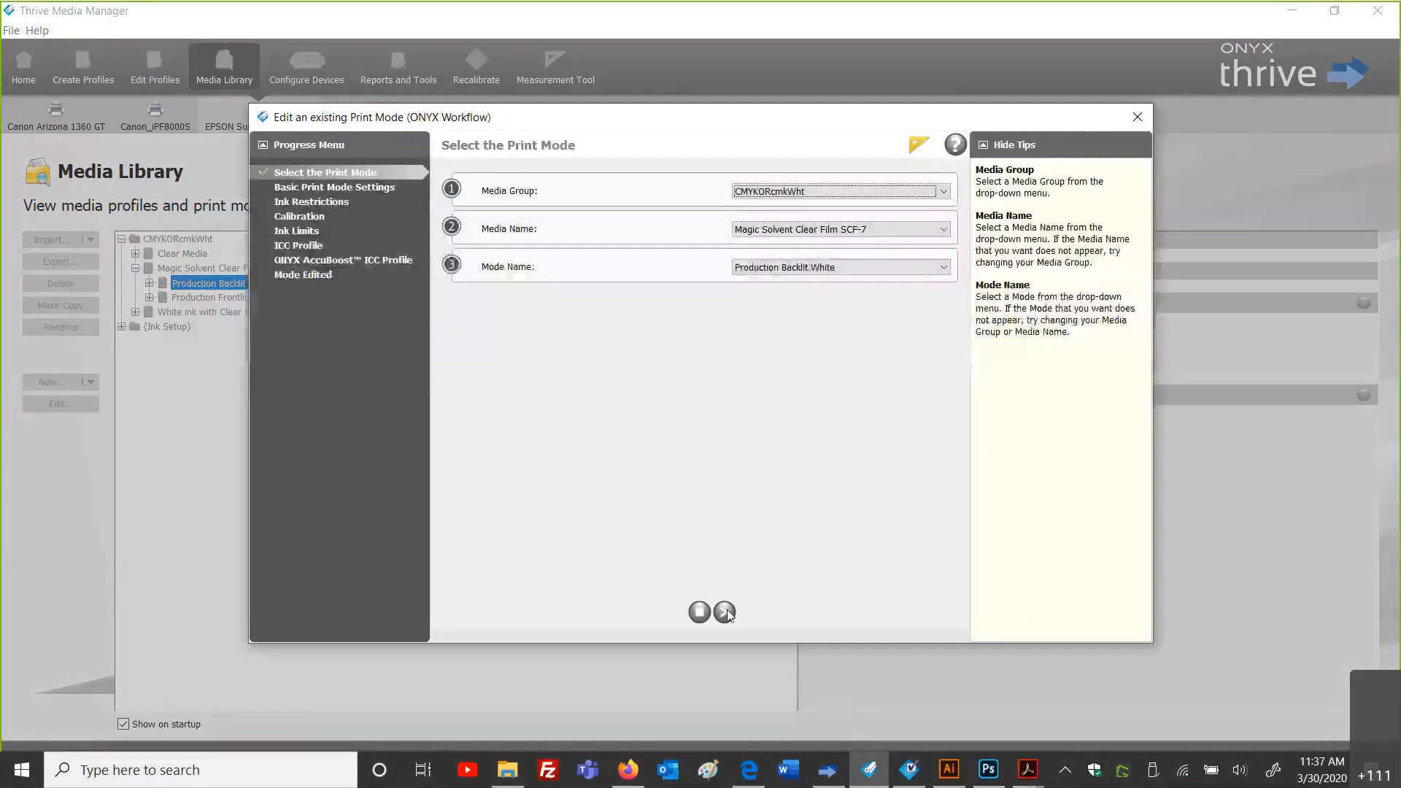
left_click(725, 612)
left_click(725, 613)
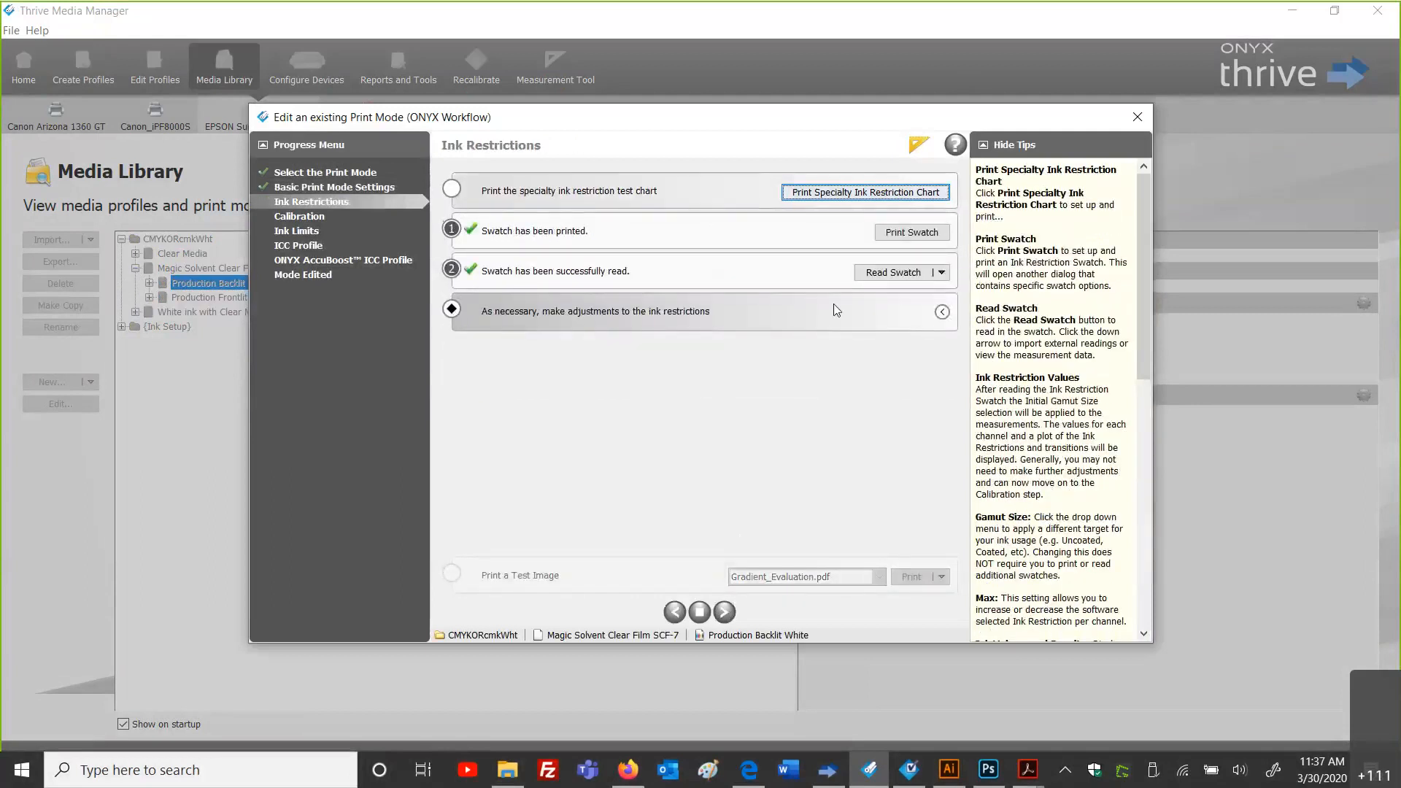
Step: Expand the ink restriction adjustments and examine the curves of each ink channel from Cyan through White
left_click(941, 314)
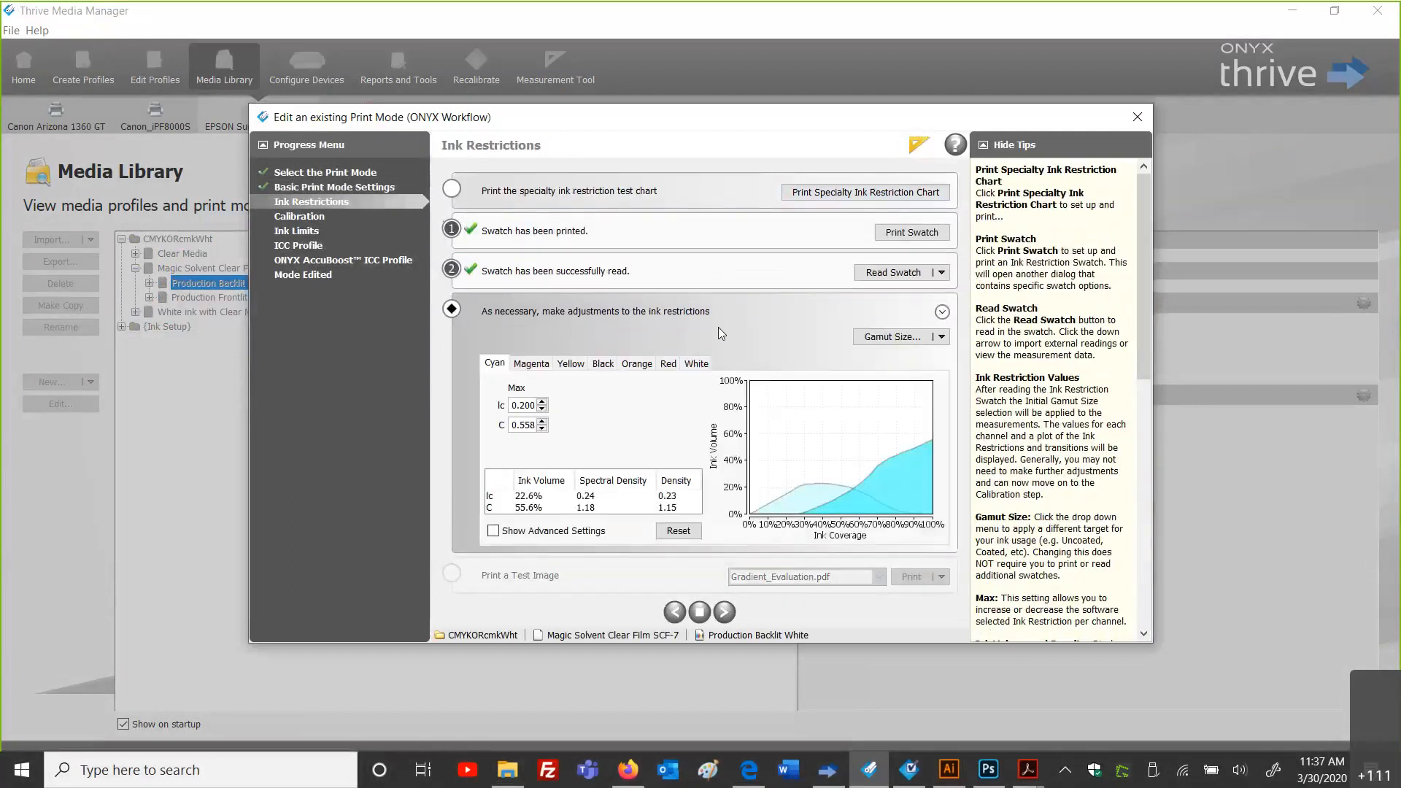
left_click(530, 365)
left_click(570, 364)
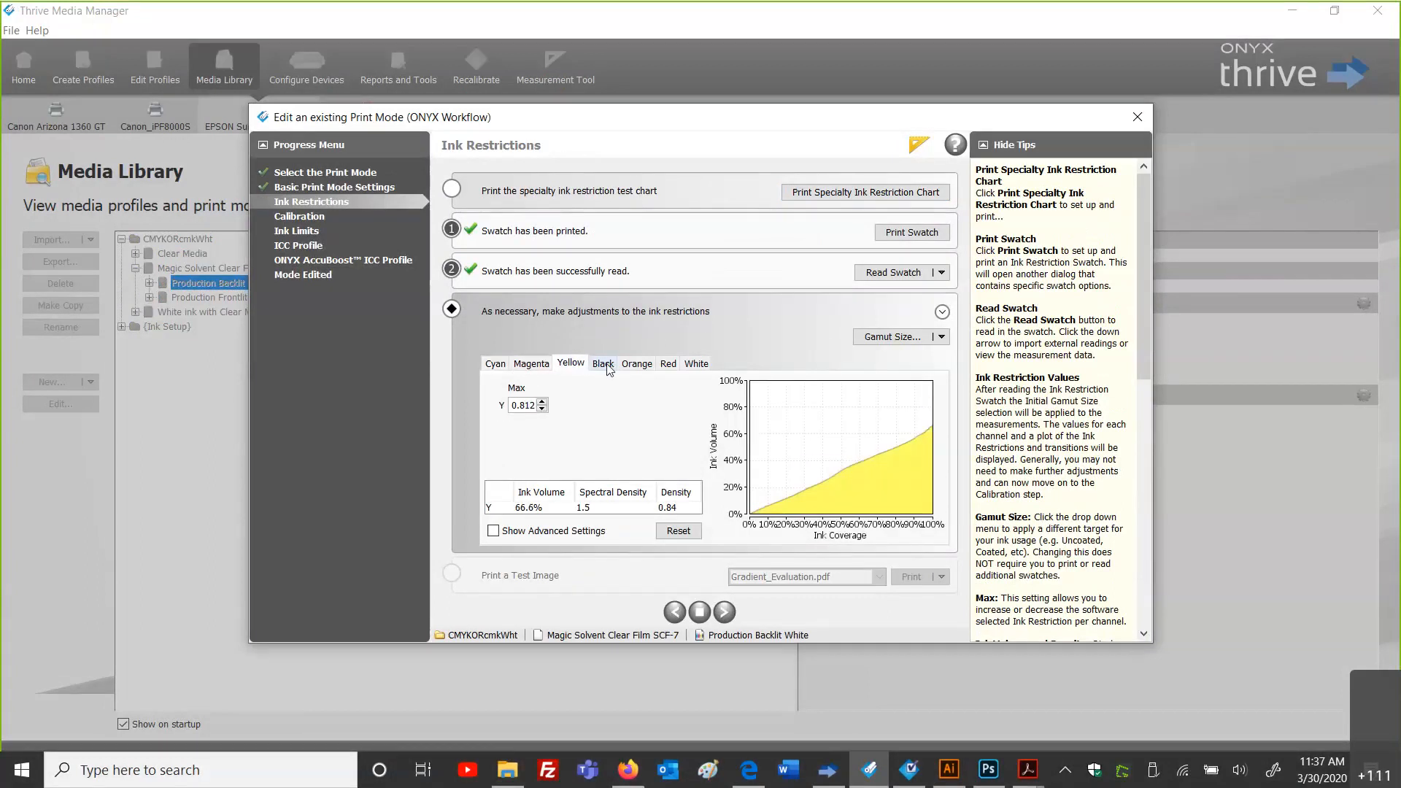
left_click(603, 364)
left_click(635, 364)
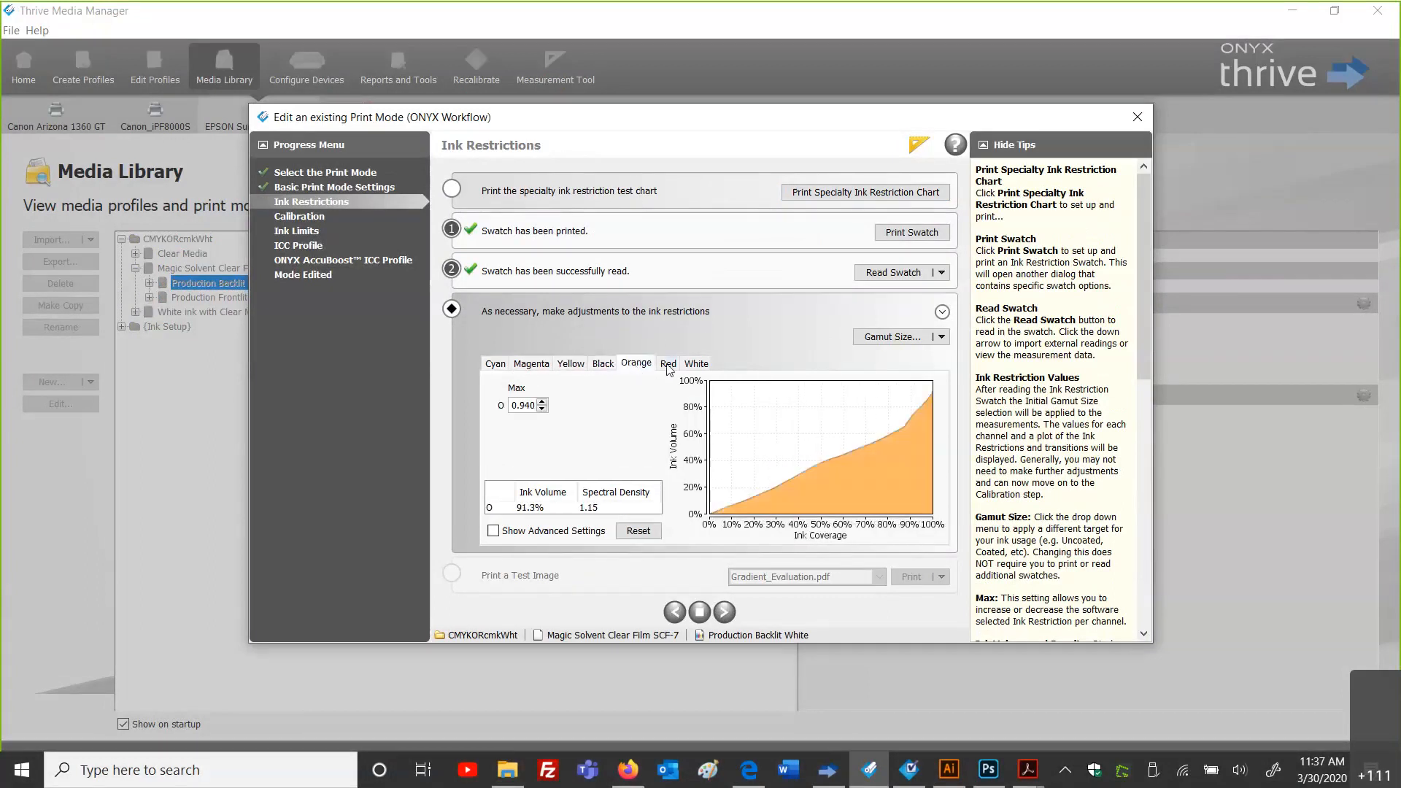
left_click(667, 363)
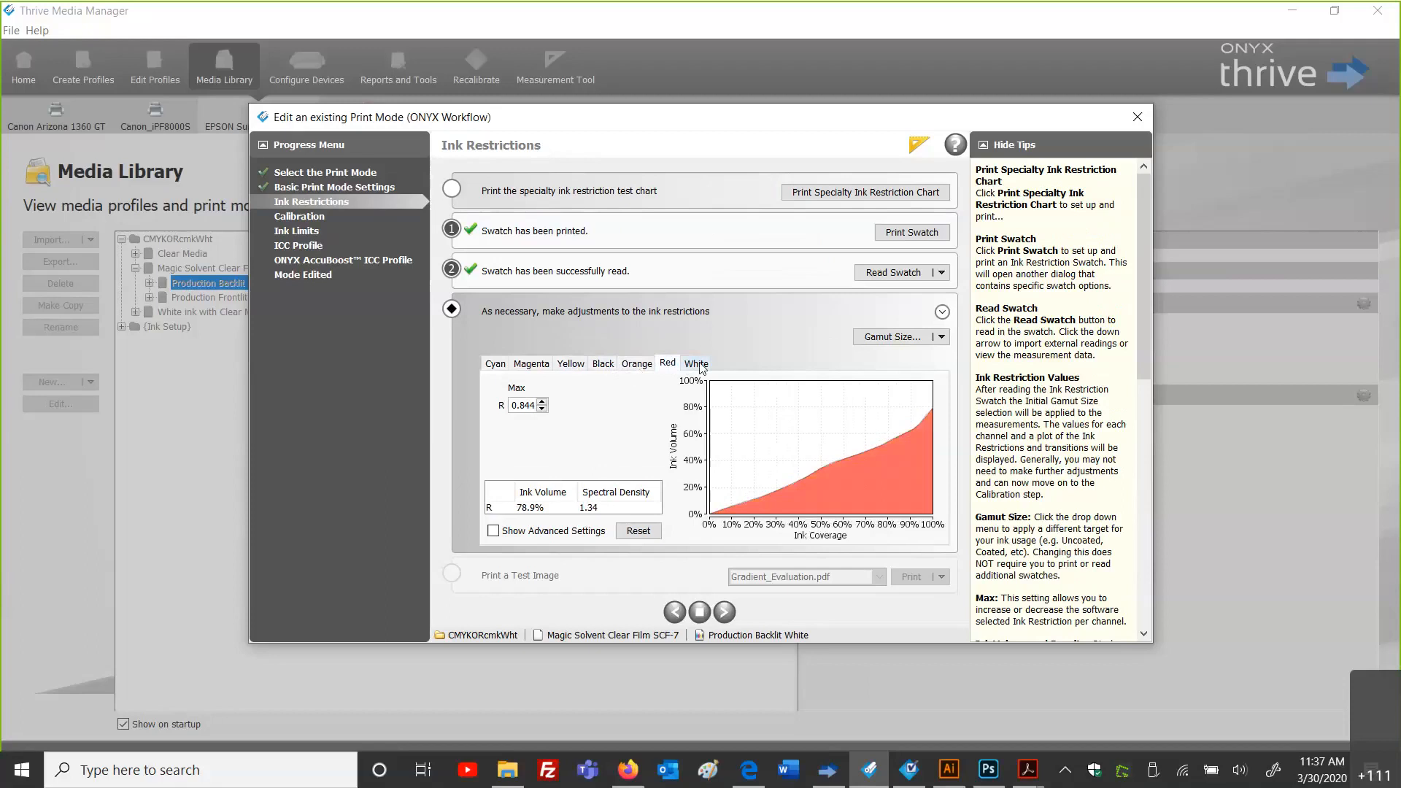
left_click(699, 364)
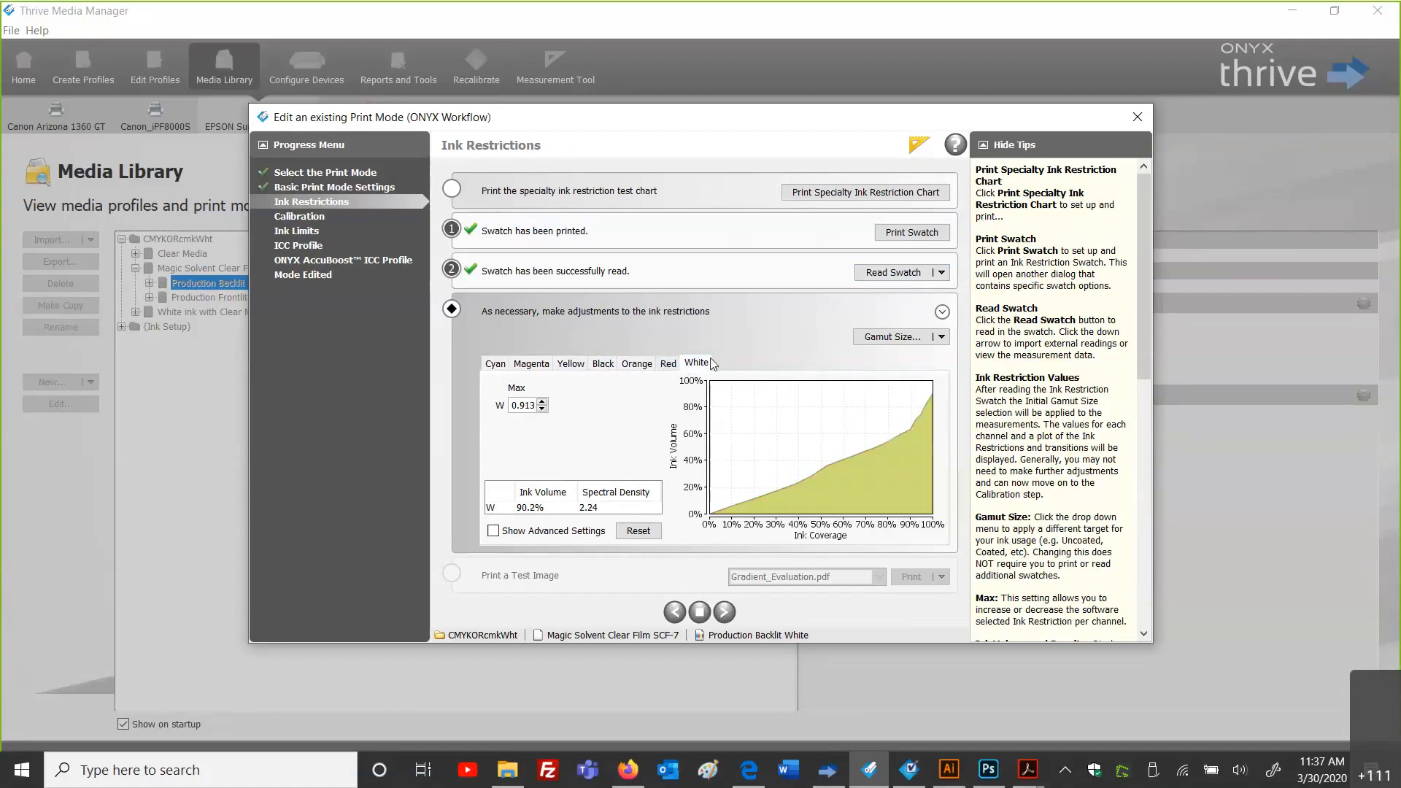
Step: Show the advanced settings for the White channel and enable Use Linear Process Values
left_click(493, 531)
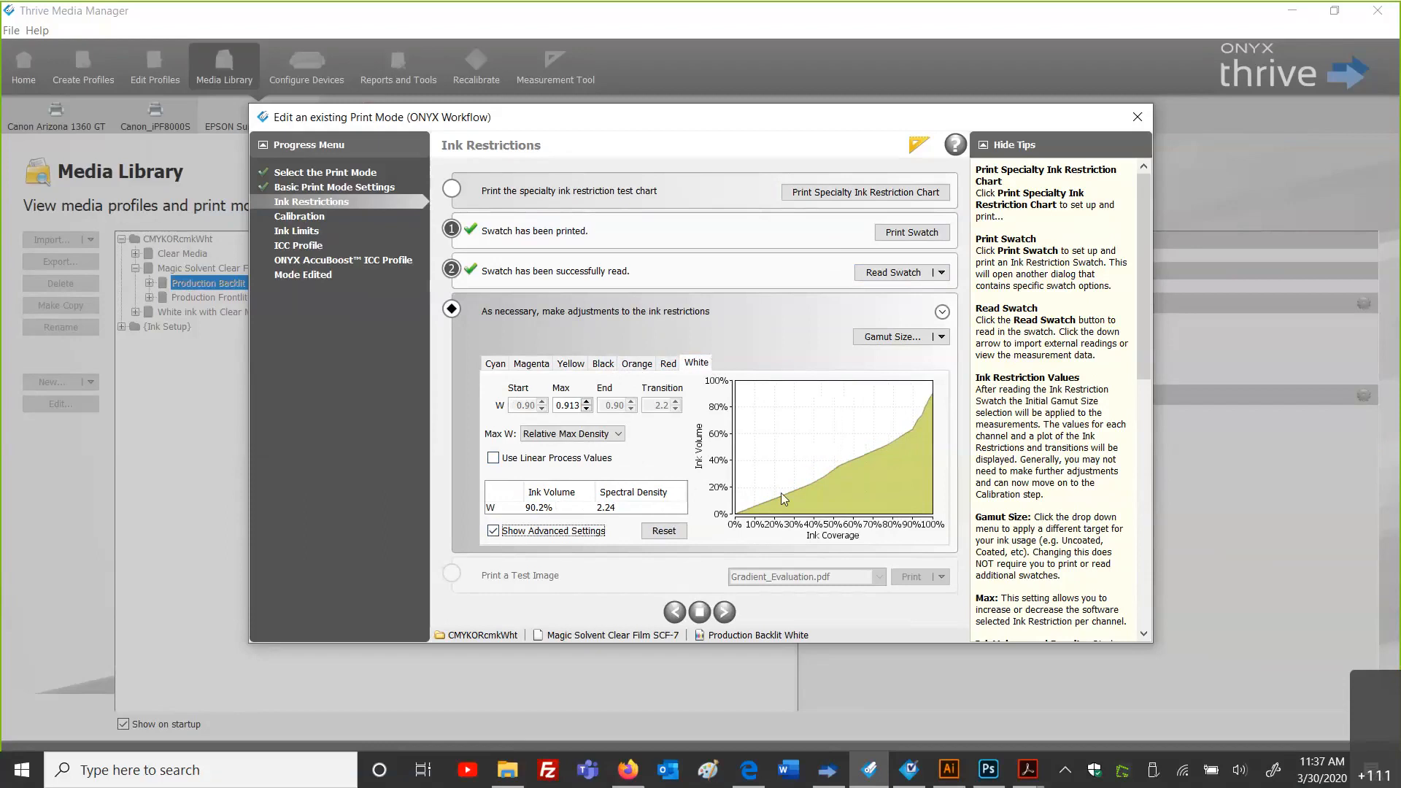
left_click(494, 460)
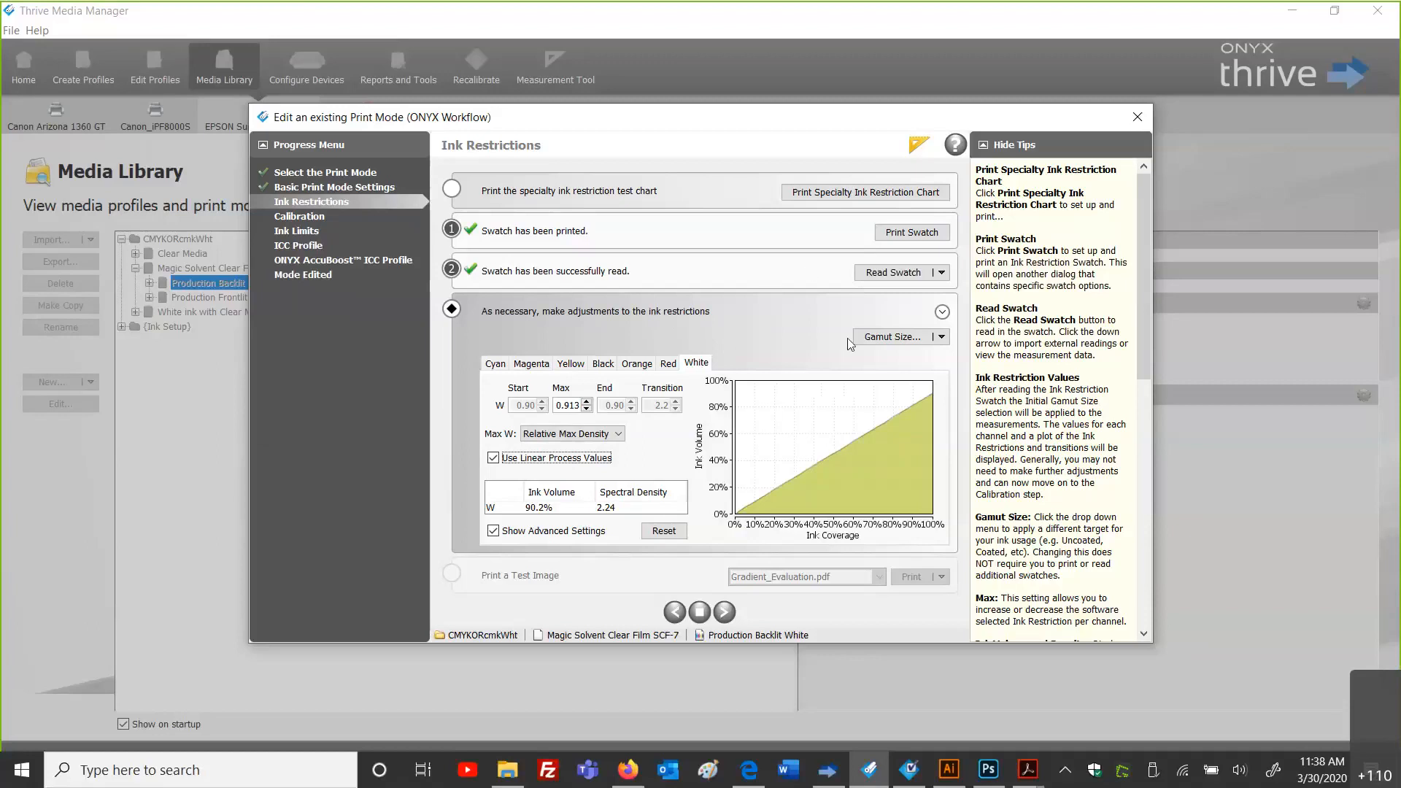
left_click(942, 312)
left_click(941, 313)
Step: Compare the advanced ink restriction settings of the Red, Orange, Black, Yellow, Magenta and Cyan channels with those of White
left_click(667, 365)
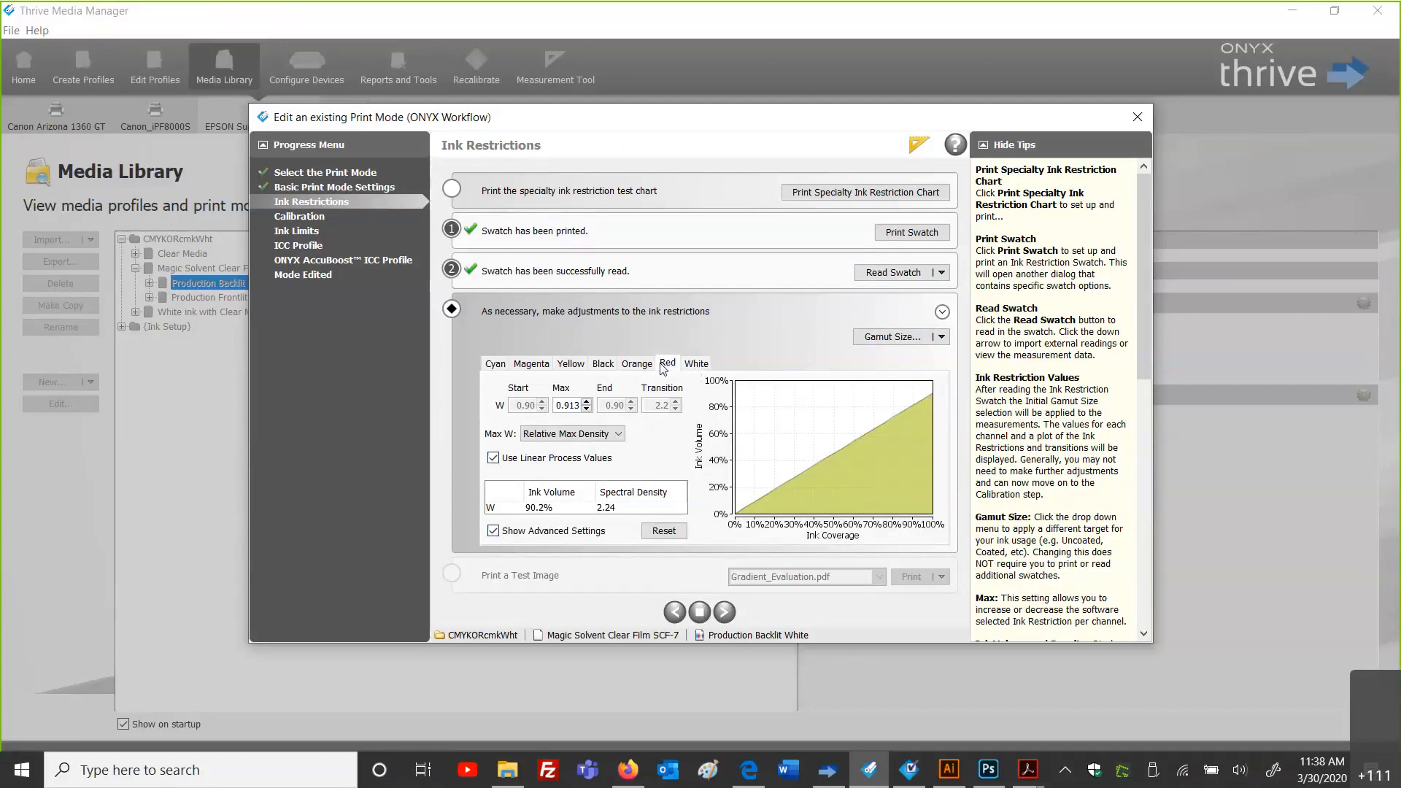
left_click(625, 364)
left_click(602, 364)
left_click(571, 364)
left_click(531, 364)
left_click(496, 364)
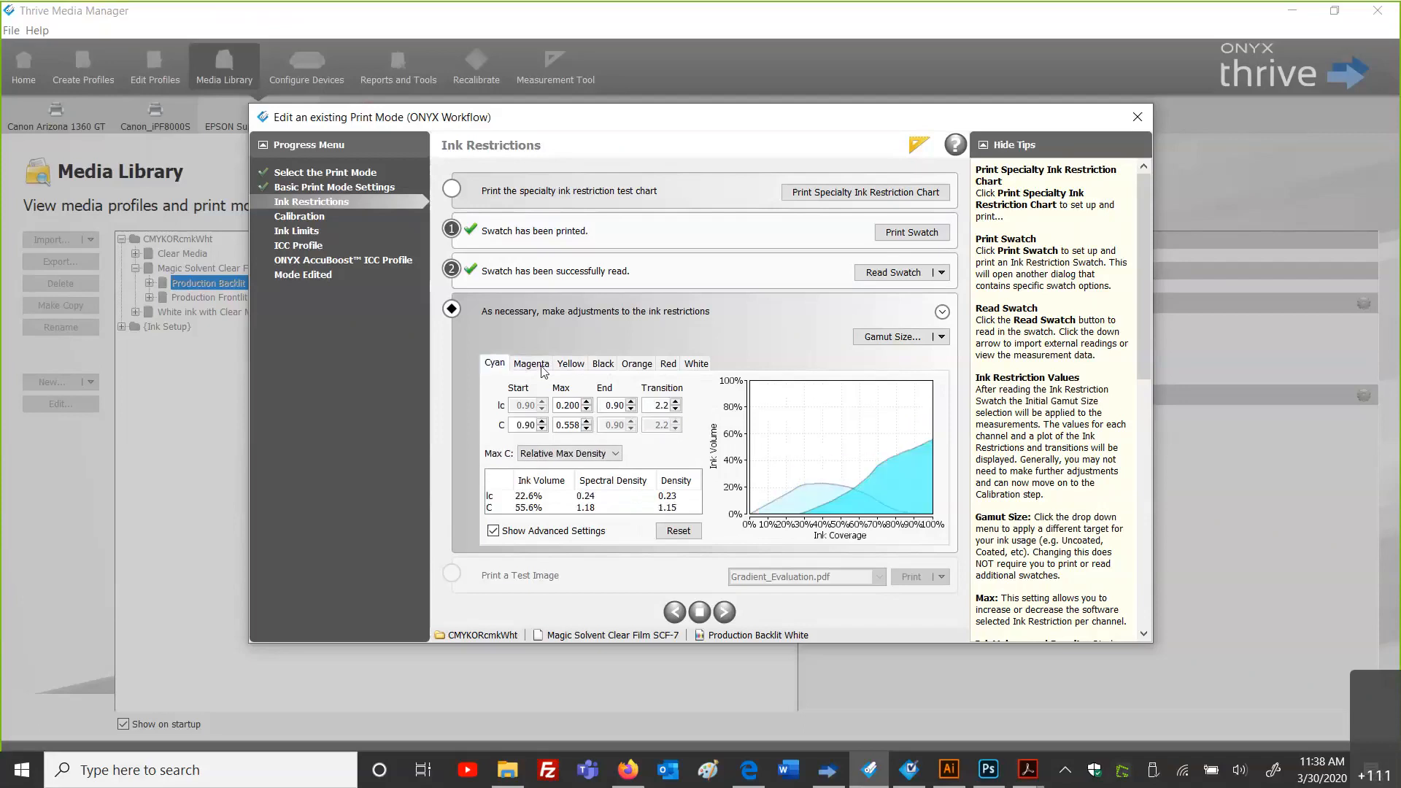
left_click(696, 364)
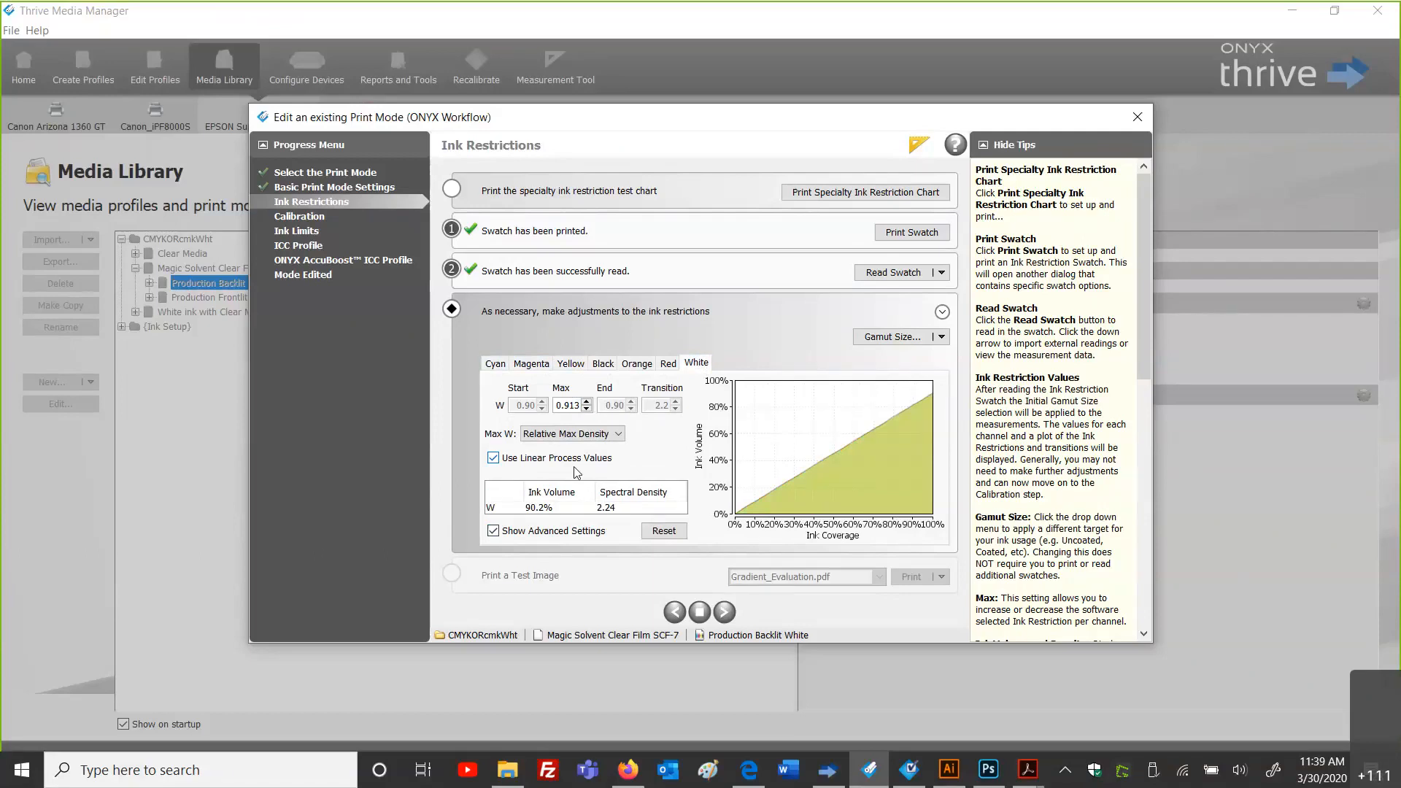
Step: Try the No Calibration option for White in the calibration swatch settings, and cancel without printing
left_click(726, 613)
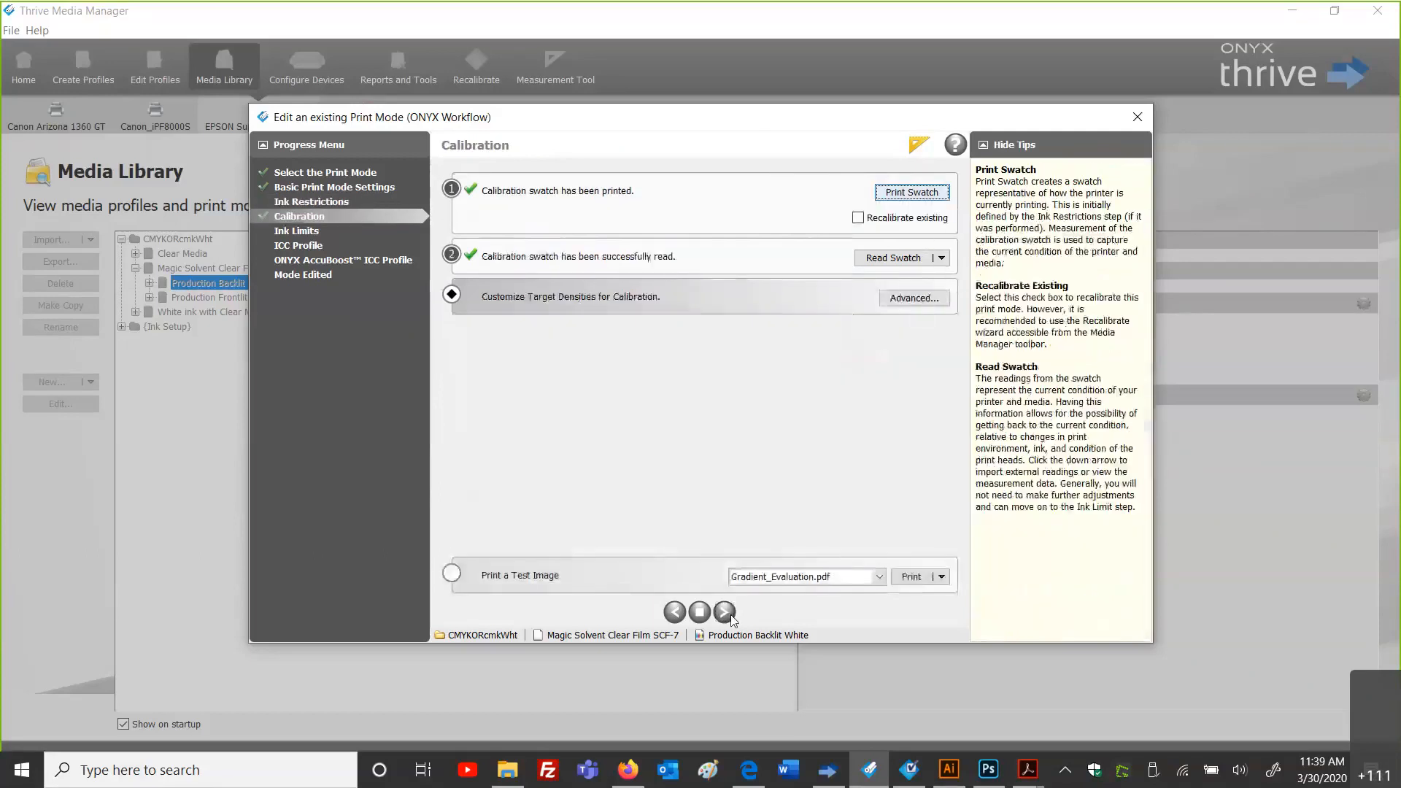
left_click(911, 192)
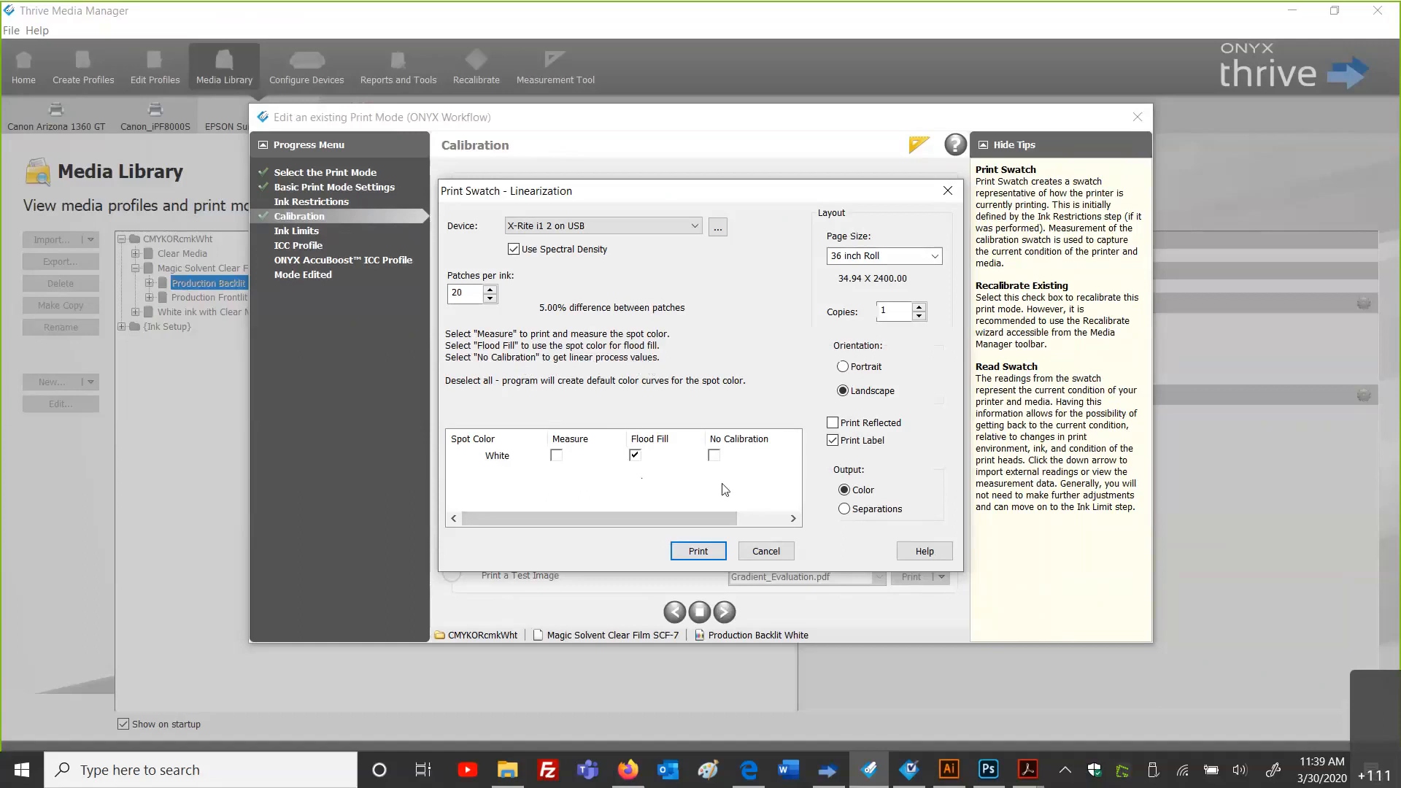
left_click(714, 456)
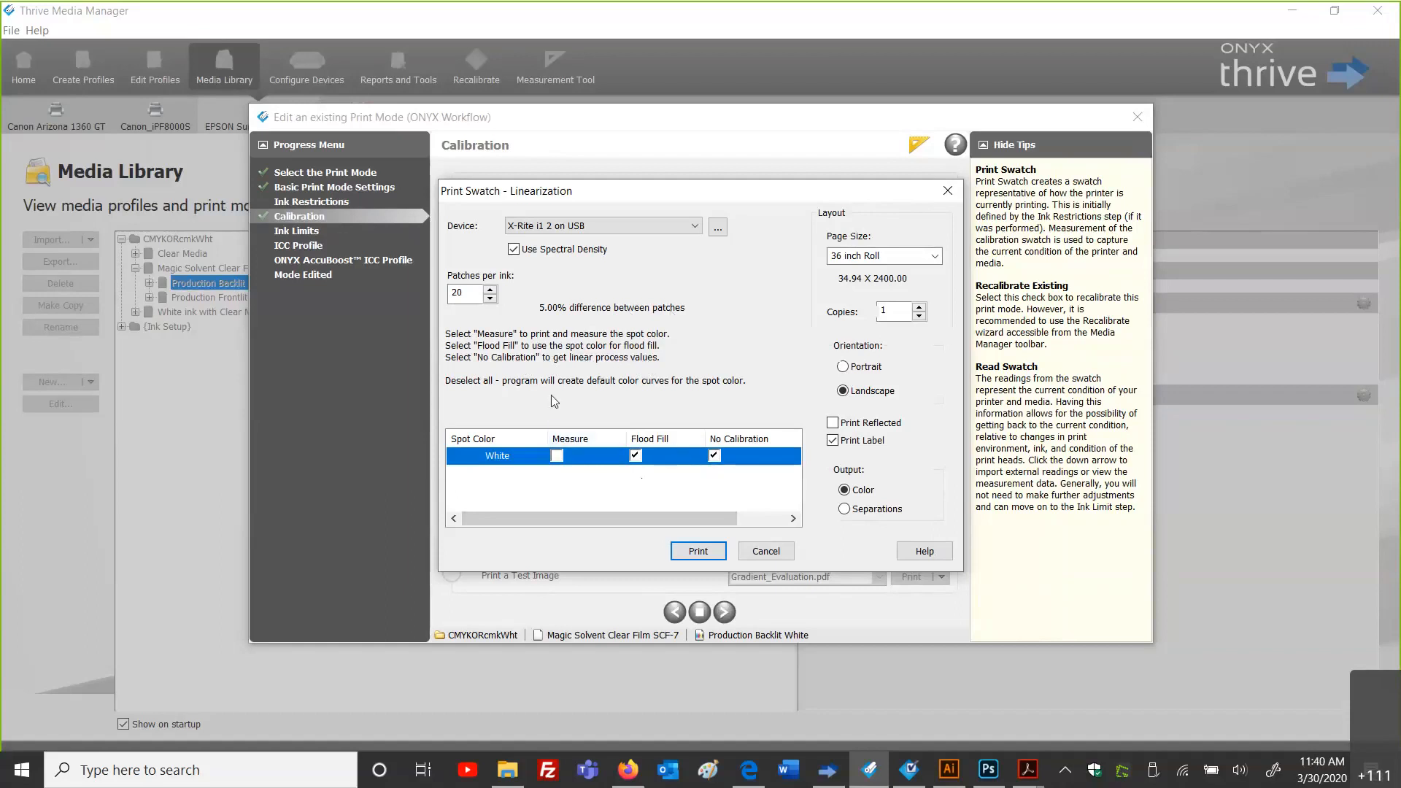
left_click(766, 551)
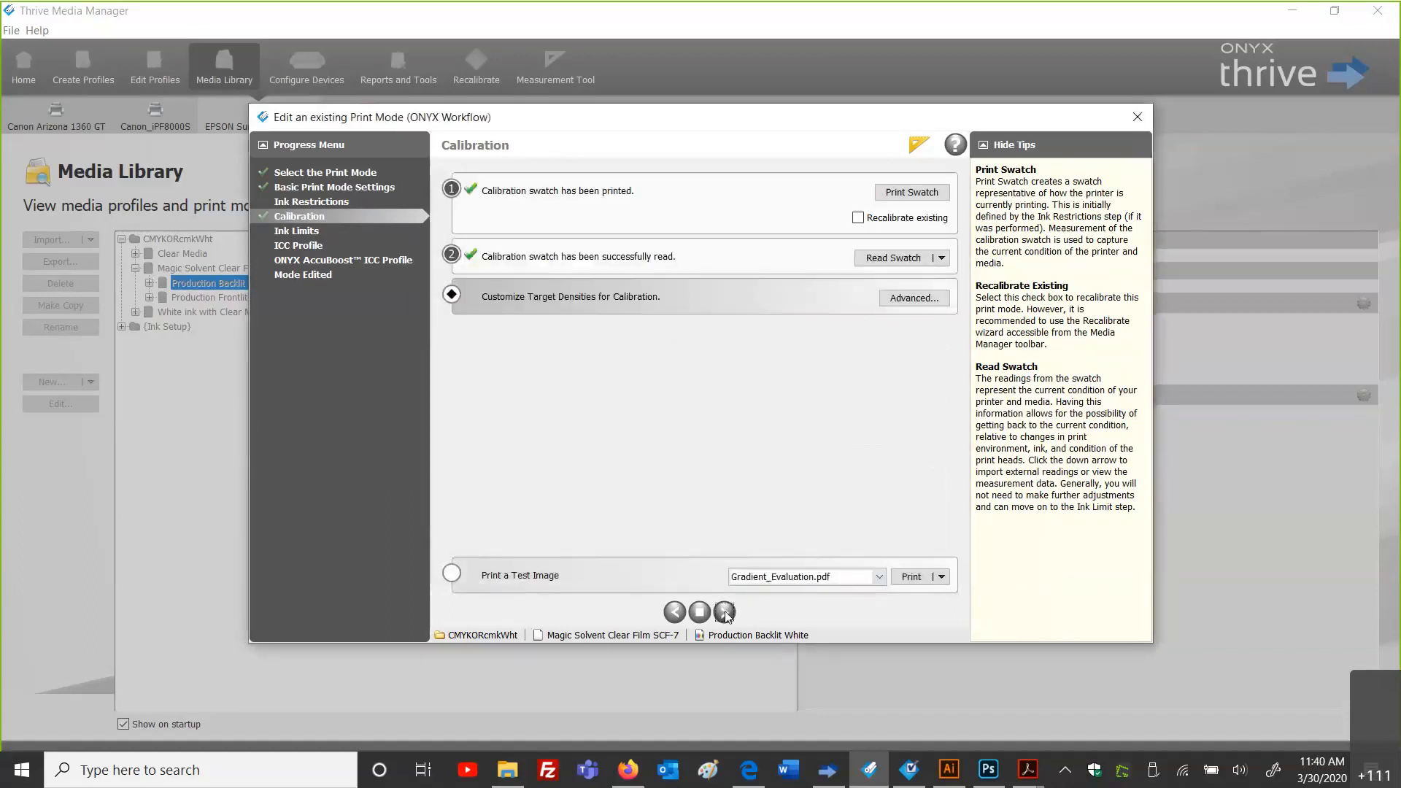
Step: Advance to Ink Limits, try toggling White flood fill for the ink limit swatch, and cancel without printing
left_click(725, 611)
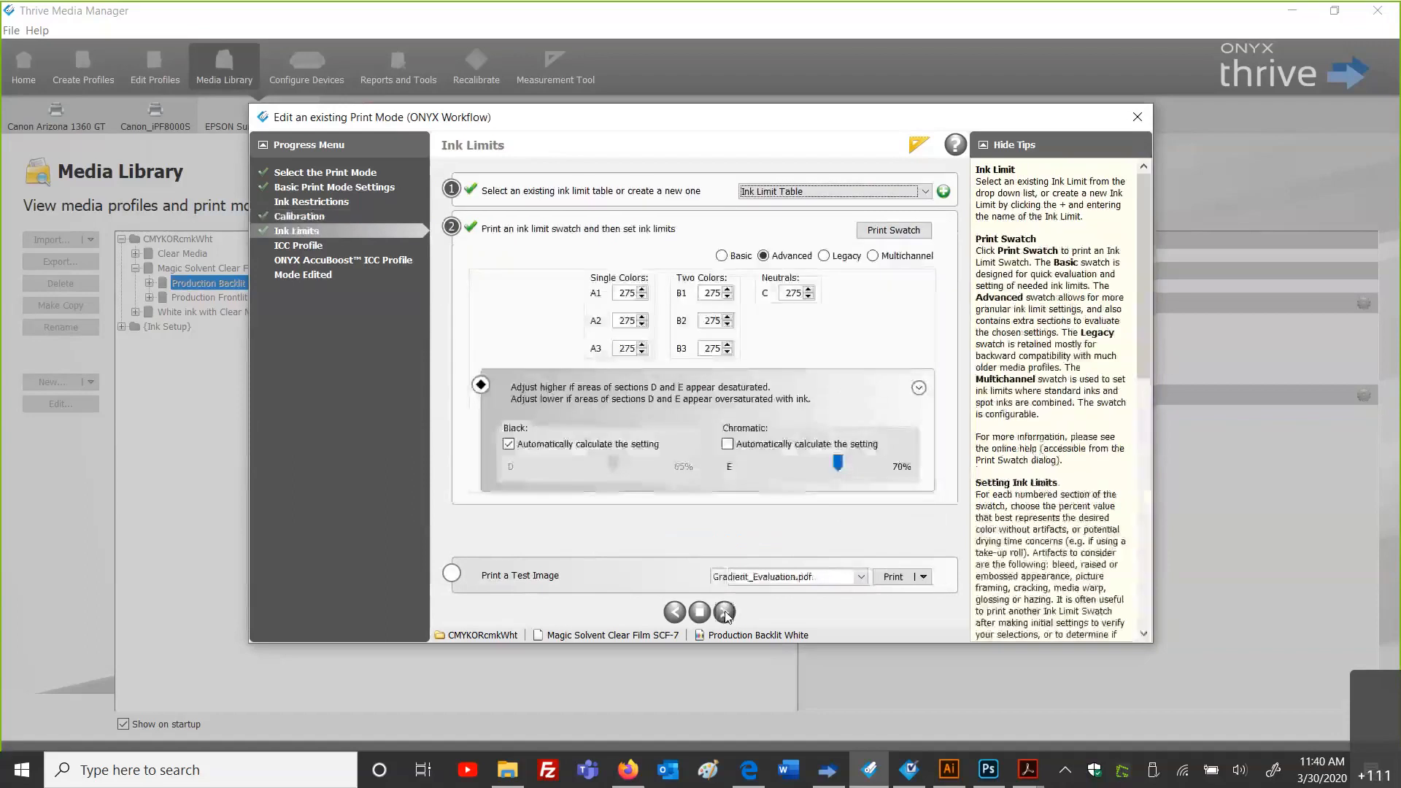
left_click(891, 231)
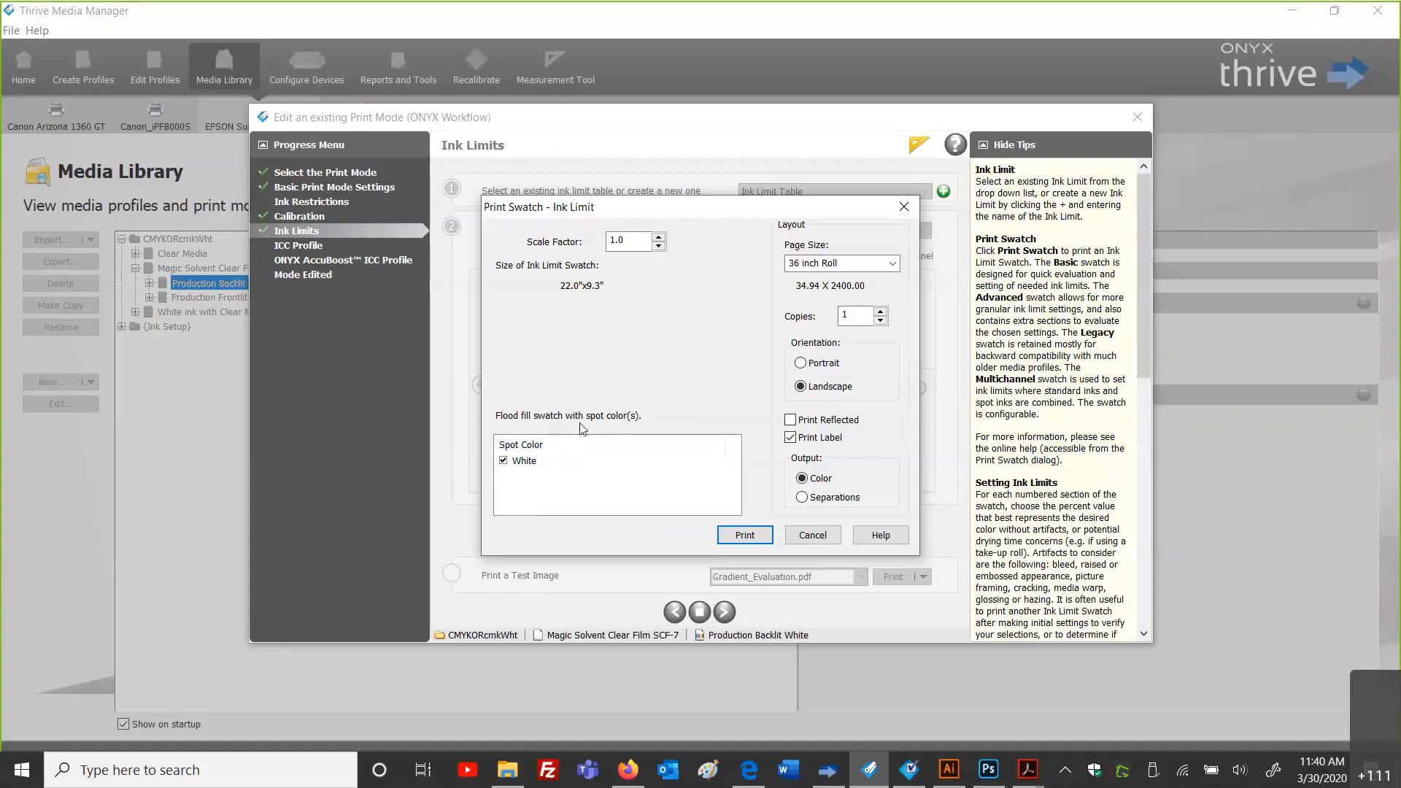
left_click(502, 460)
left_click(806, 532)
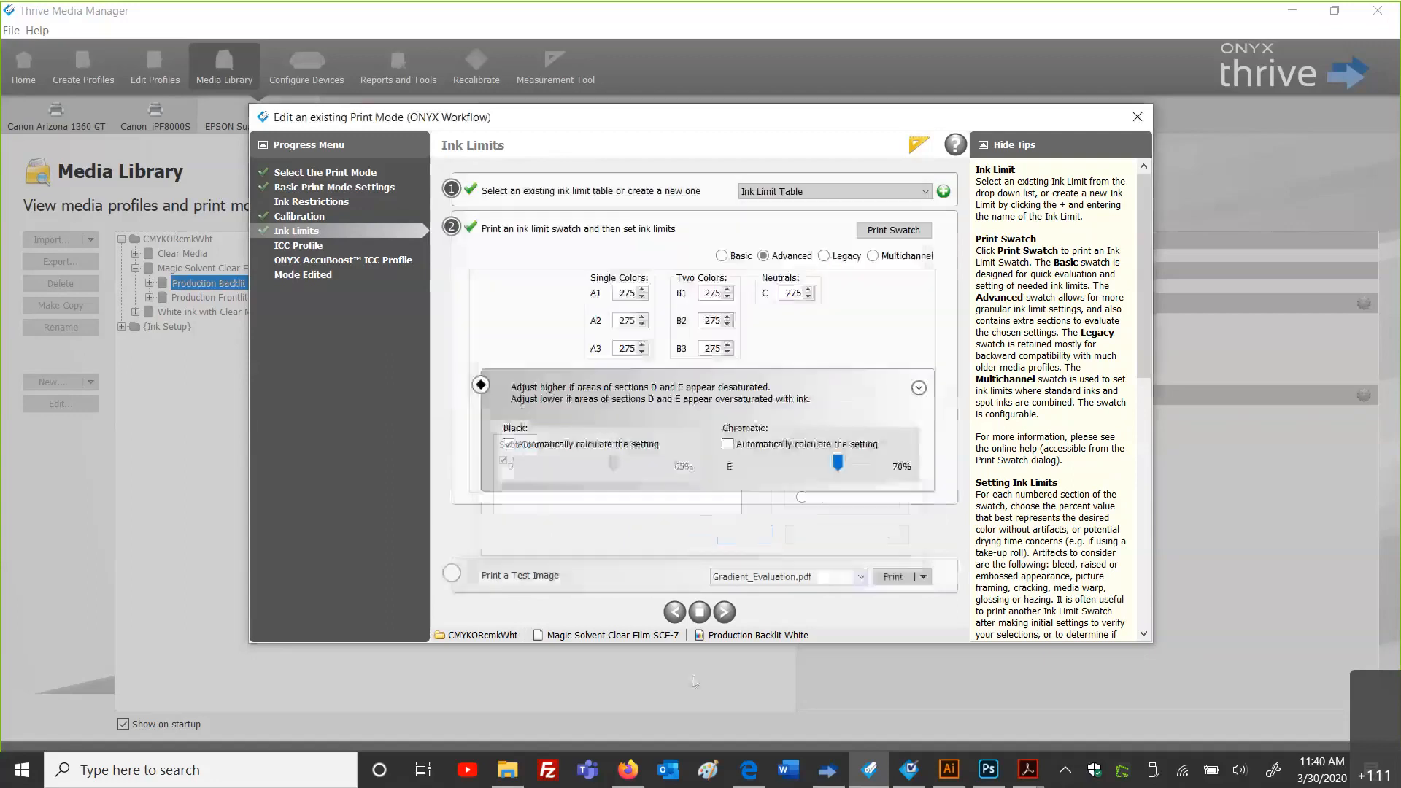
Step: Check the White flood fill option of the ICC profile swatch without printing, and stop the session without saving the page
left_click(724, 612)
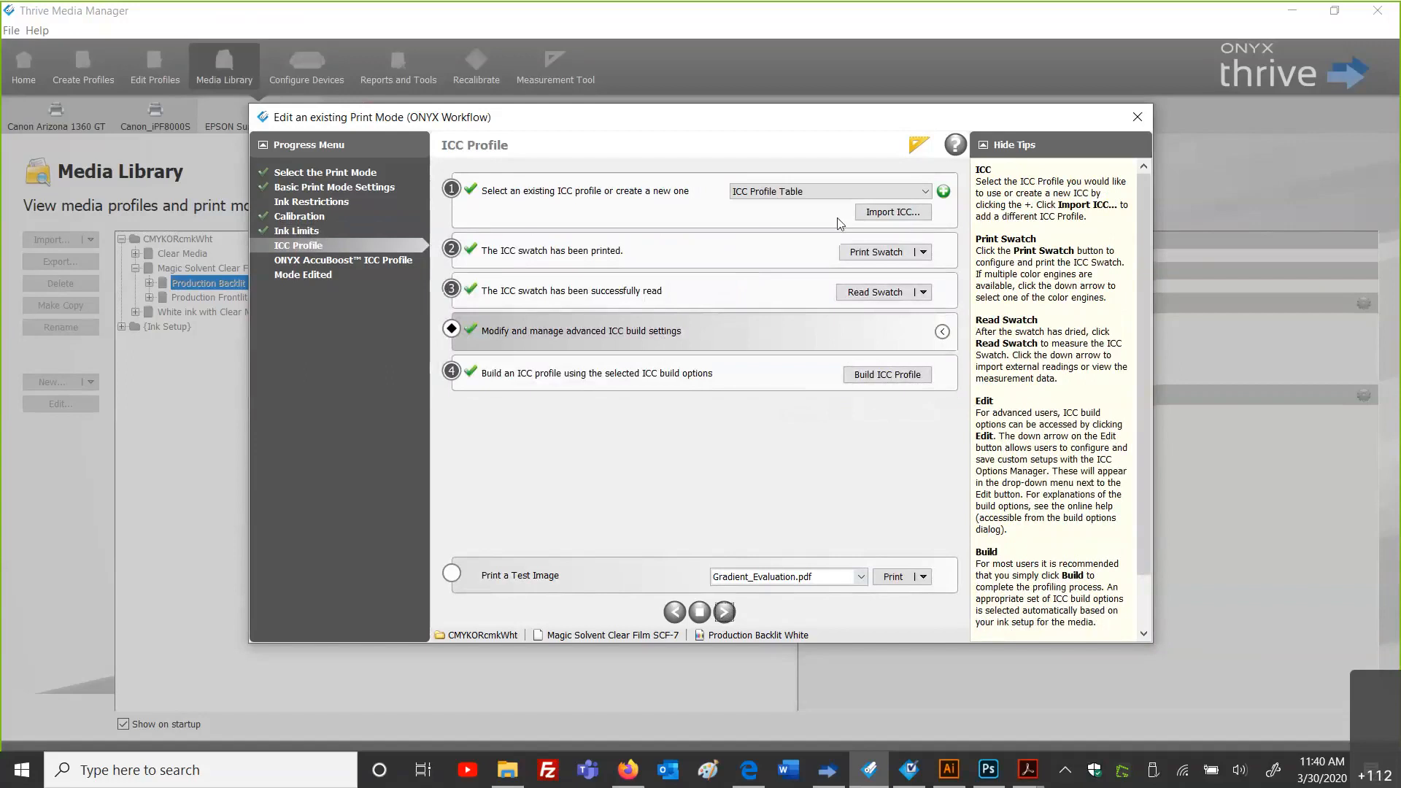
left_click(857, 254)
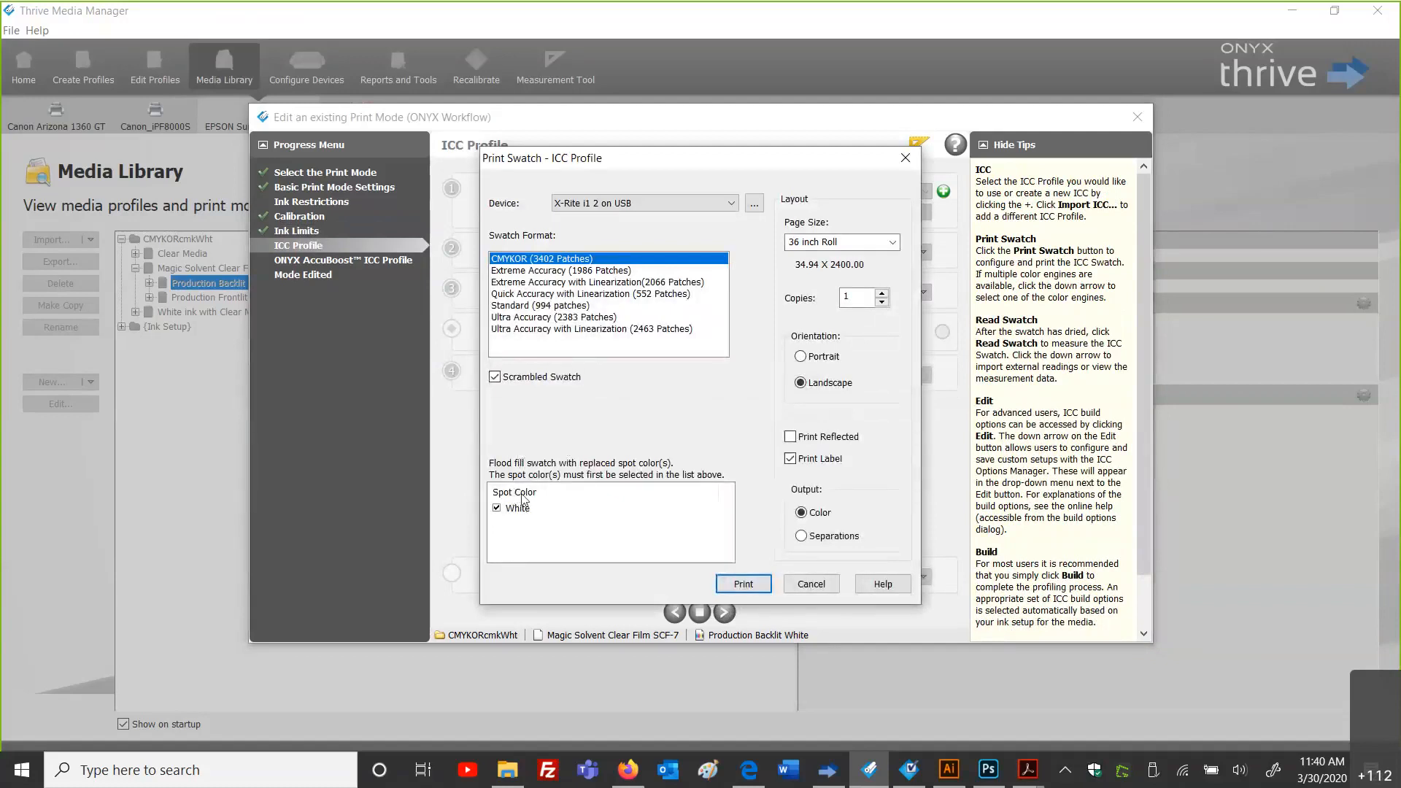
left_click(498, 509)
left_click(496, 507)
left_click(811, 581)
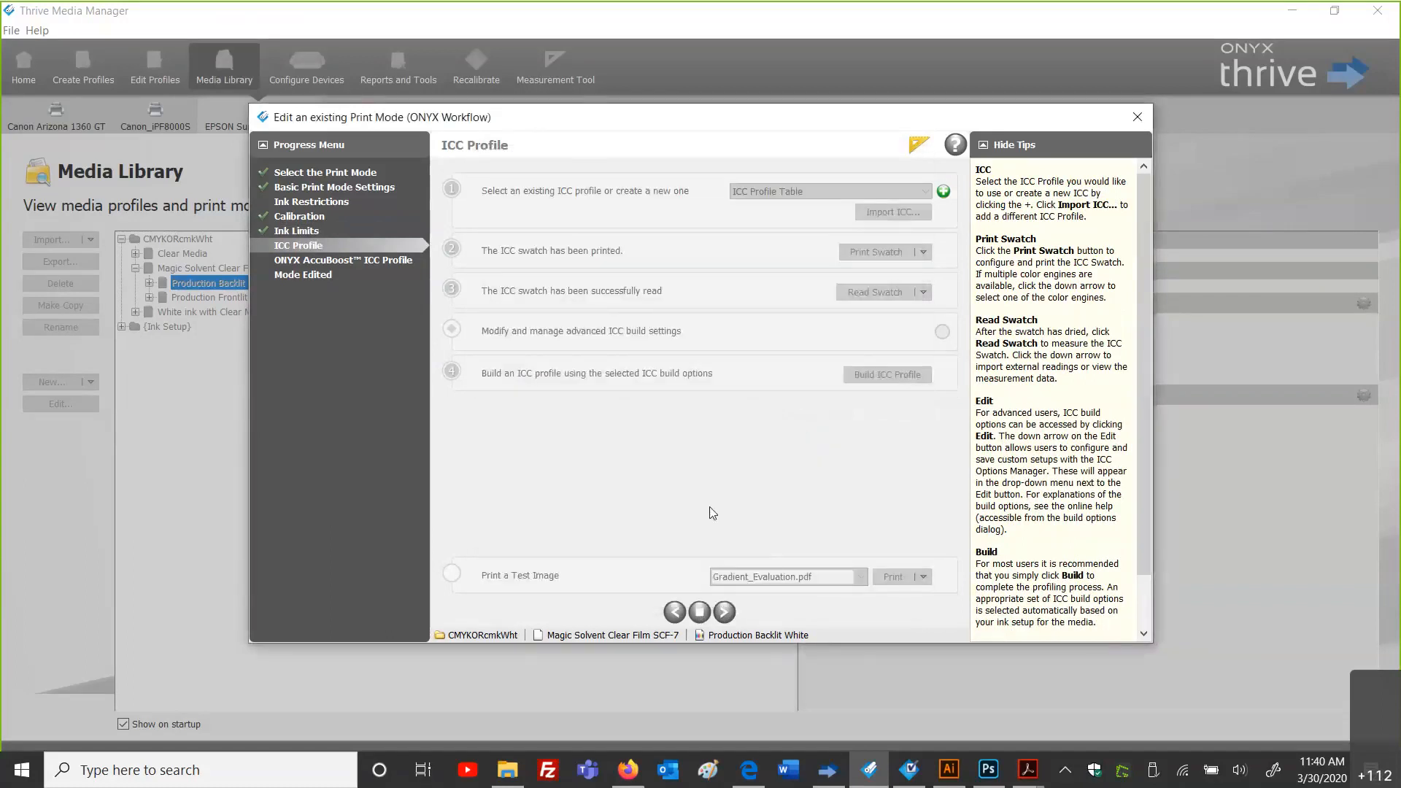
left_click(699, 611)
left_click(682, 398)
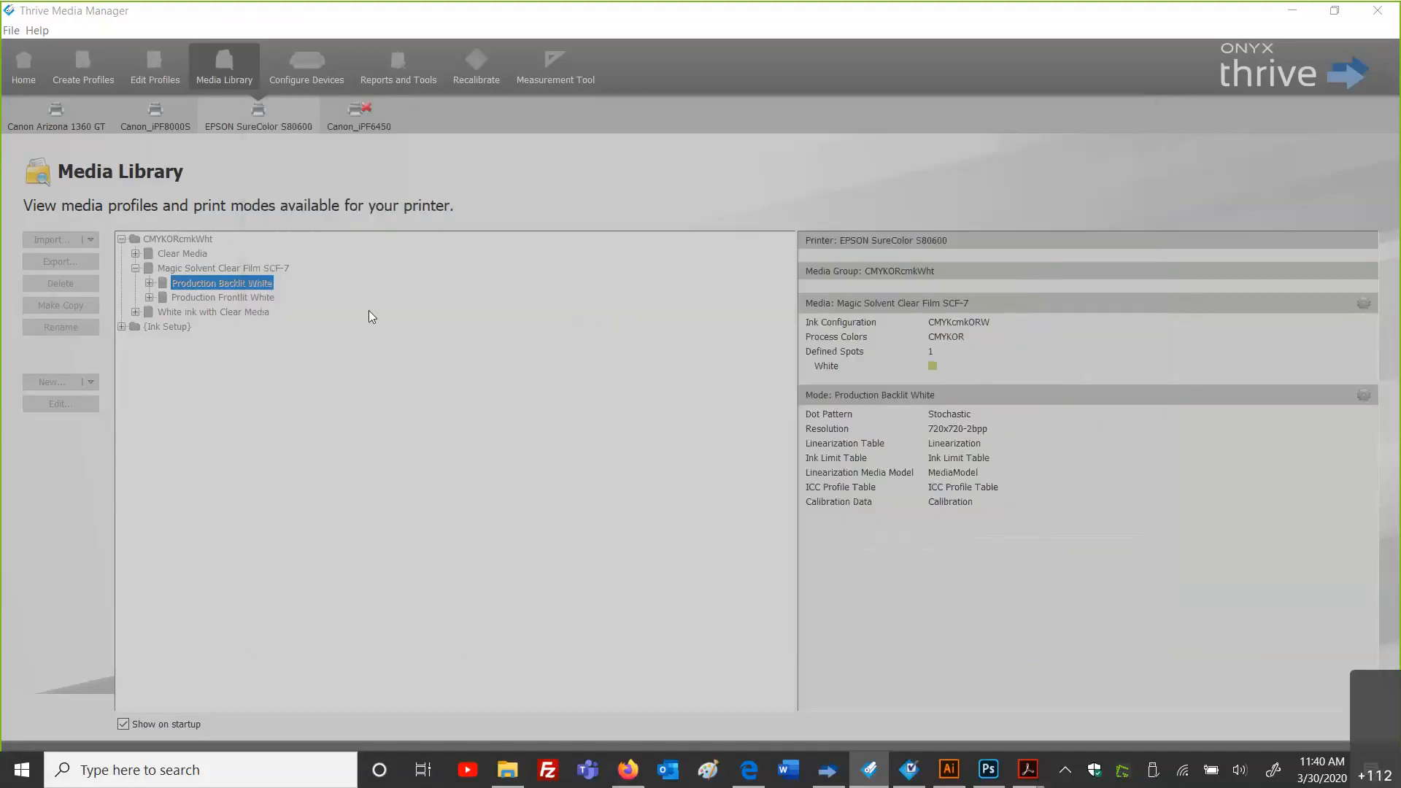
Step: Open the White ink with Clear Media profile for editing in the ONYX Workflow and advance to Add/Edit Modes
left_click(236, 317)
right_click(237, 312)
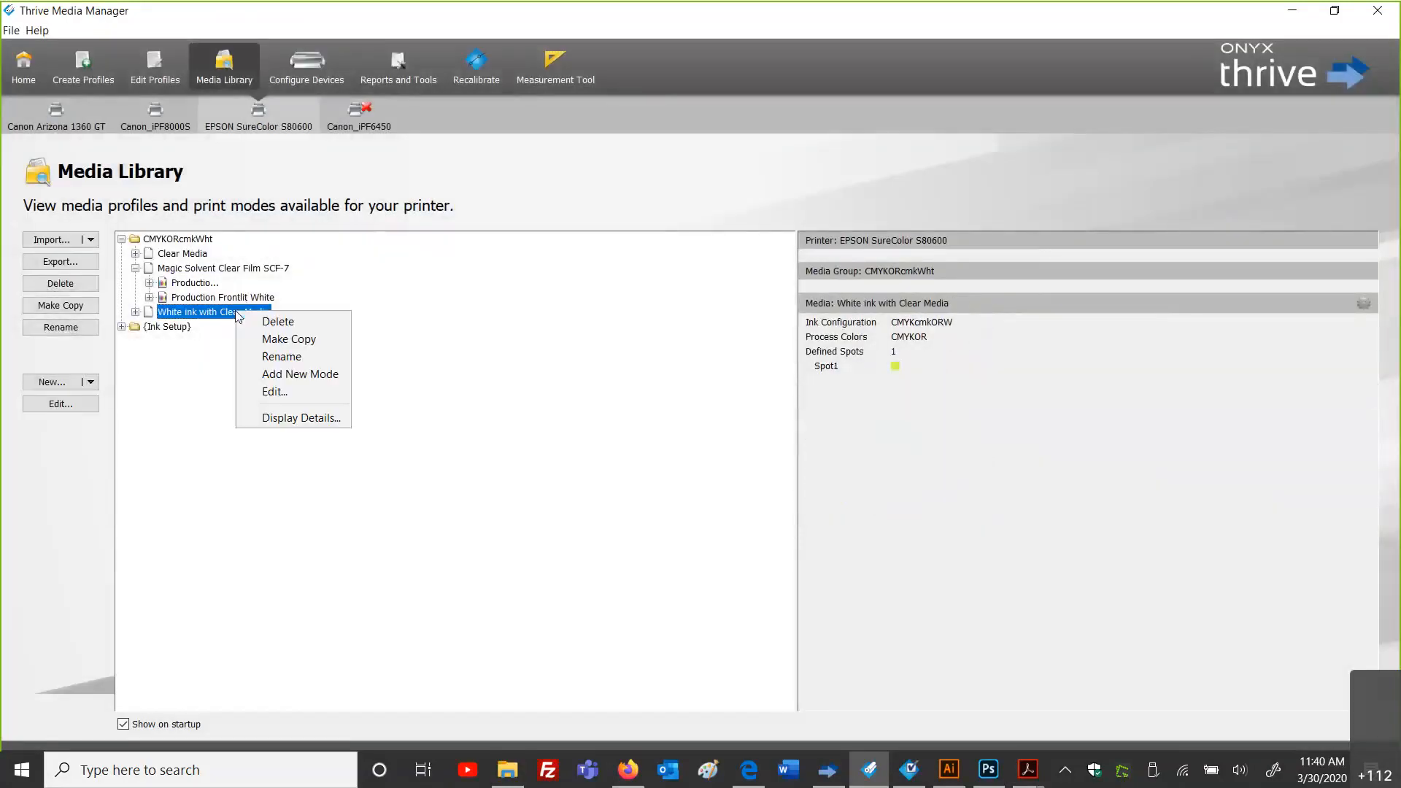
left_click(273, 393)
left_click(701, 406)
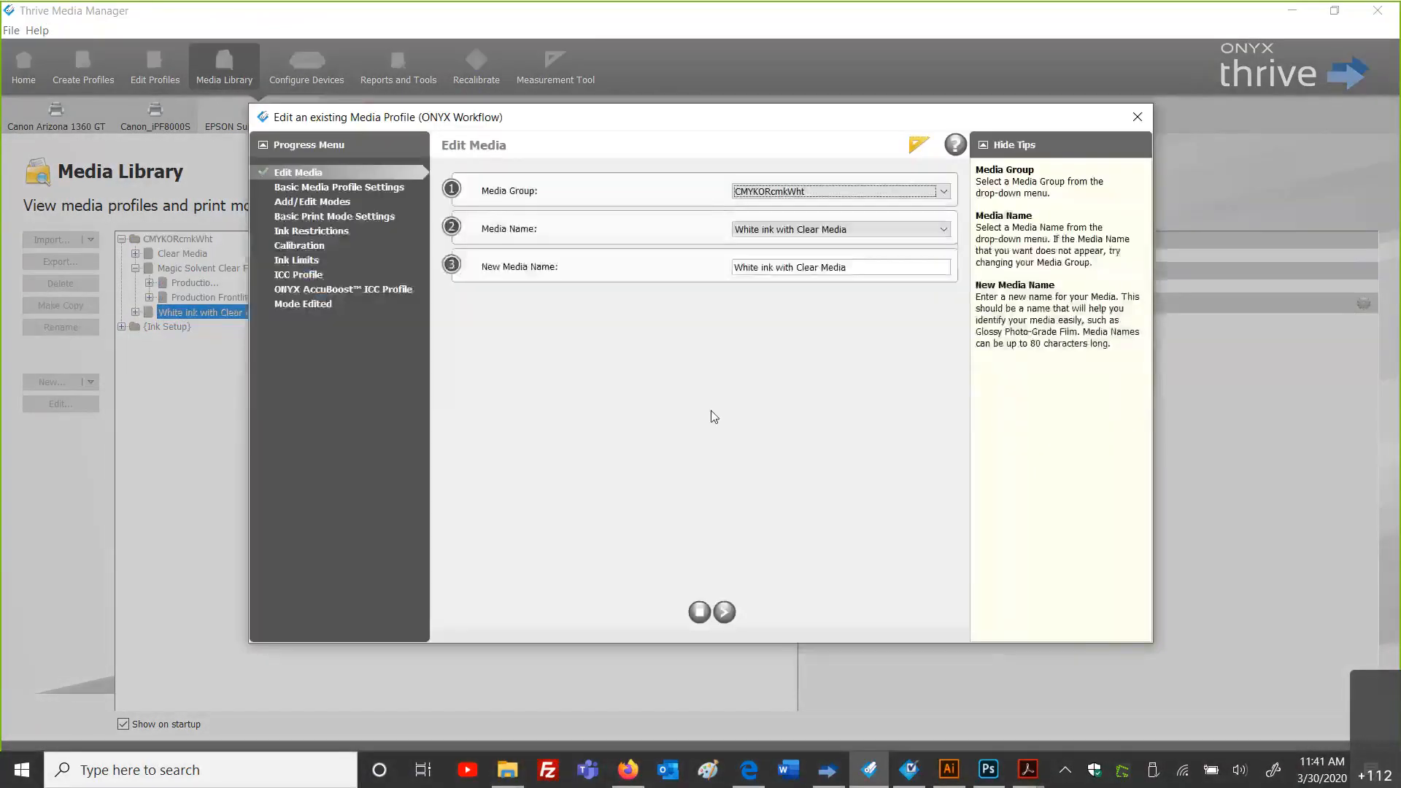
left_click(724, 611)
left_click(724, 611)
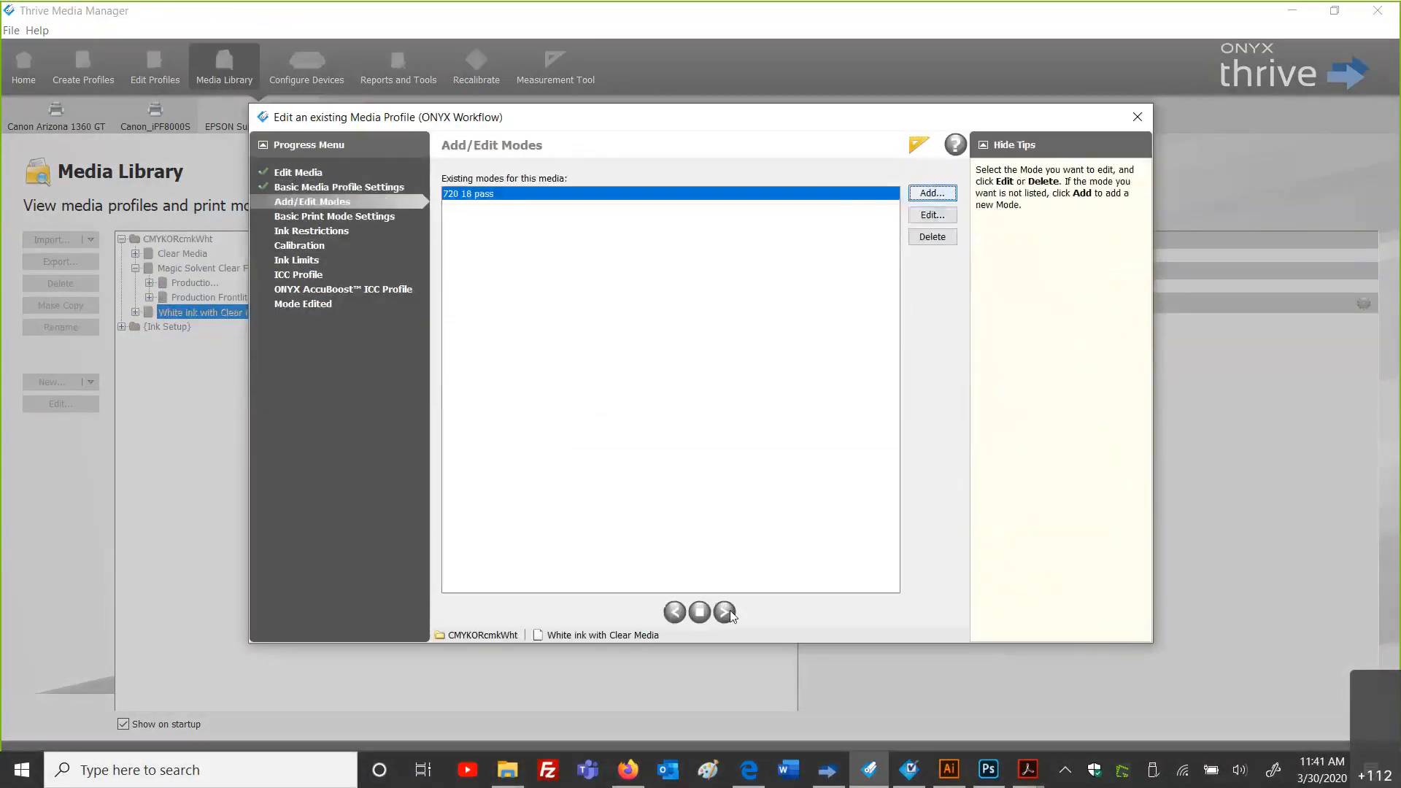
Step: Advance to Calibration, try Flood Fill and No Calibration for Spot1 in the swatch settings, and cancel without printing
left_click(724, 611)
left_click(728, 614)
left_click(729, 614)
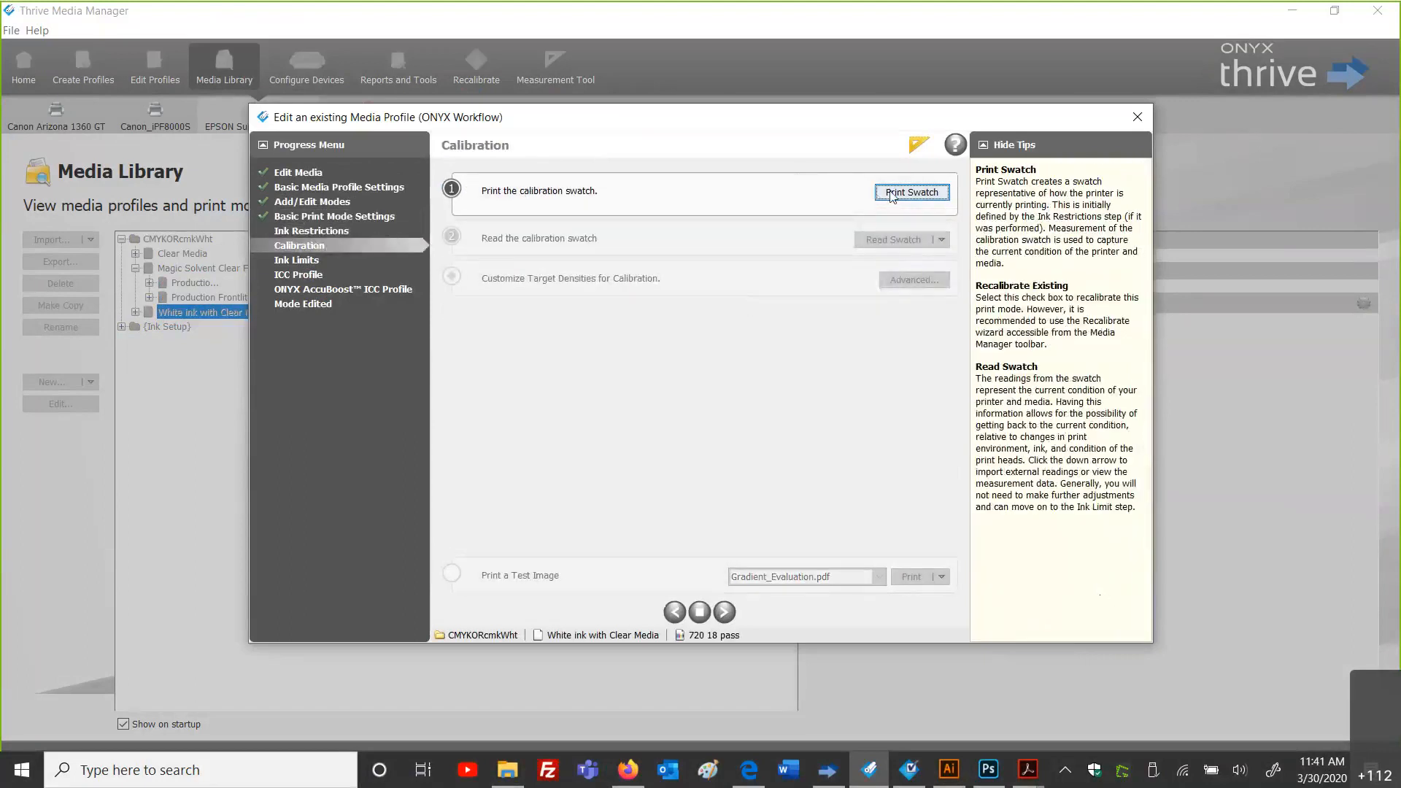
left_click(890, 195)
left_click(635, 456)
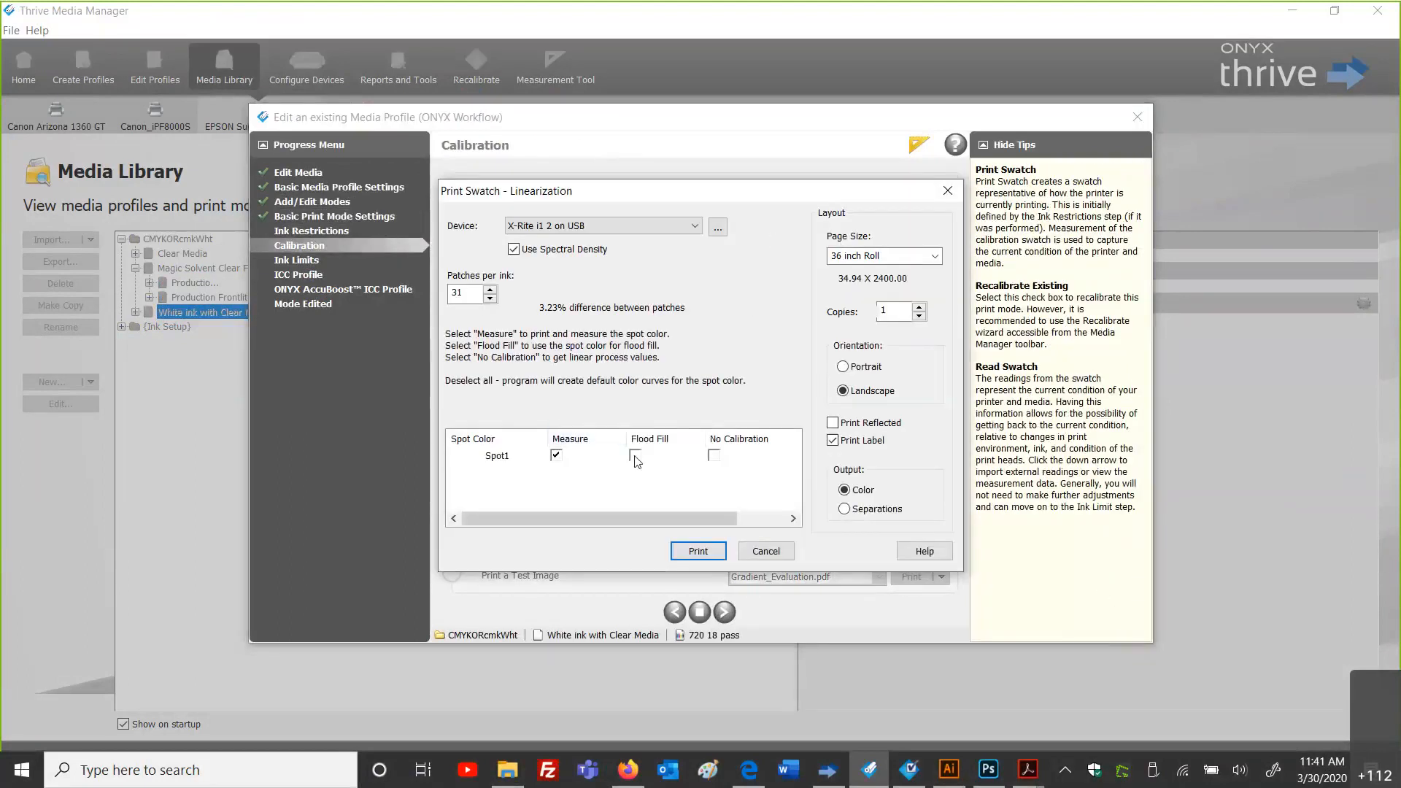
left_click(714, 457)
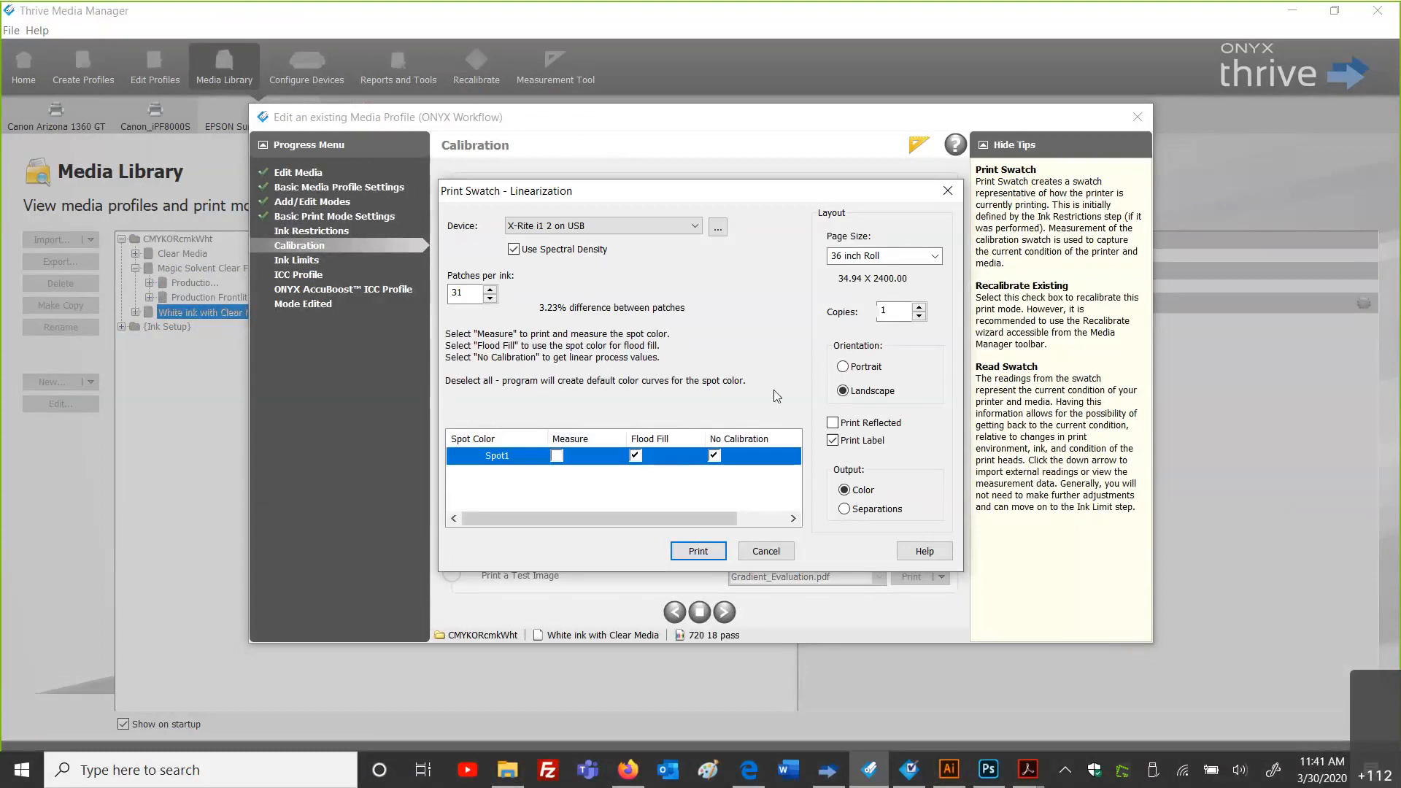
left_click(766, 550)
Step: Try flood filling the ink limit swatch with Spot1, and cancel without printing
left_click(875, 230)
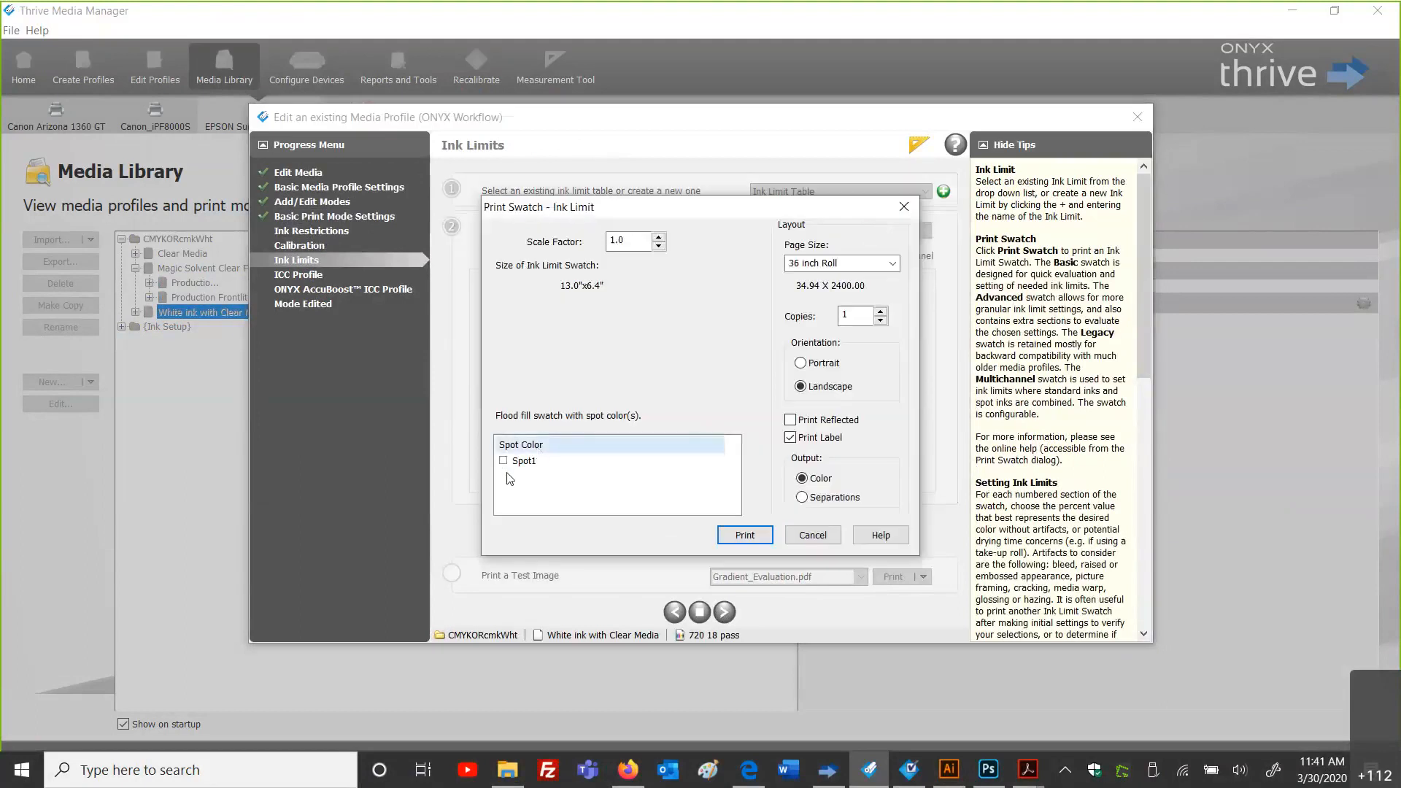
left_click(504, 461)
left_click(802, 533)
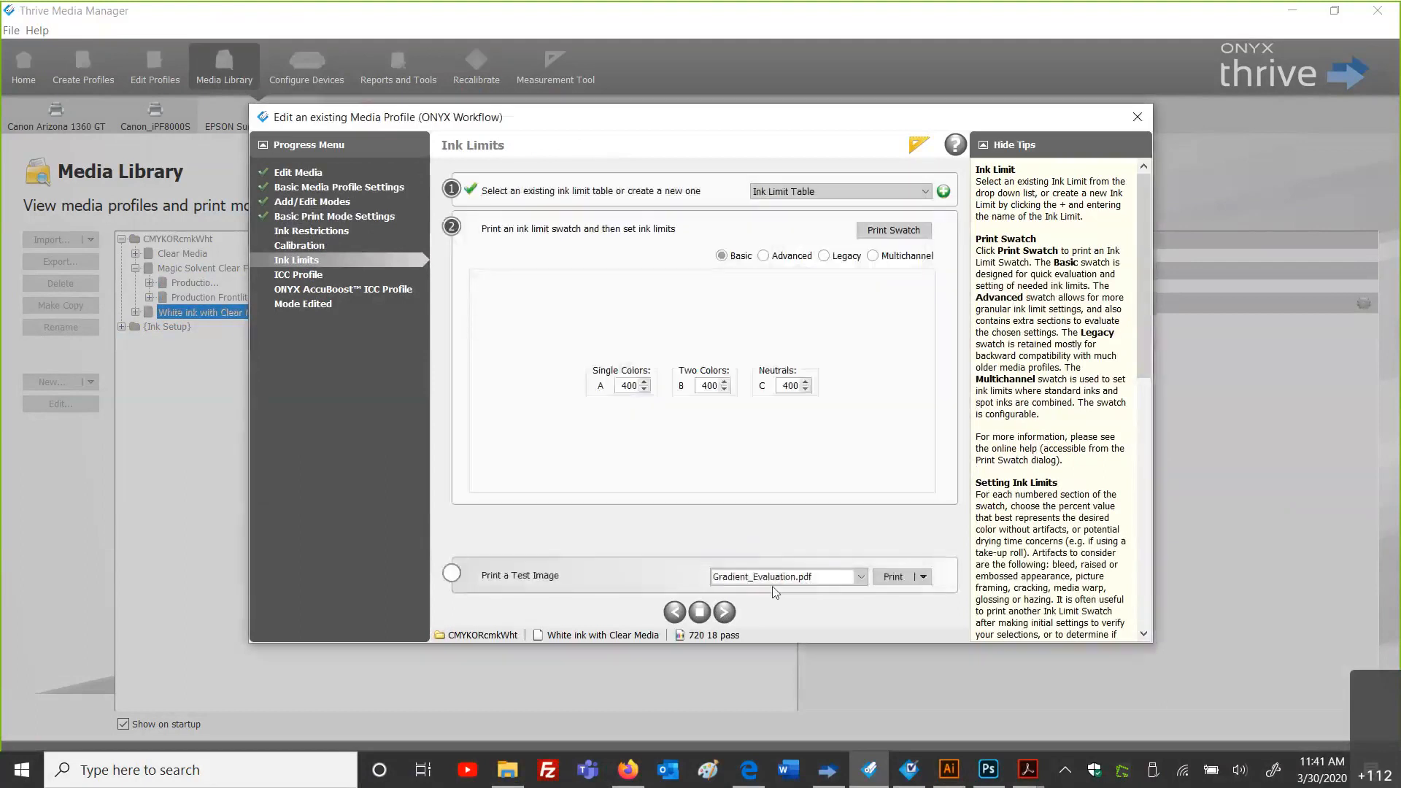
Step: Try the Spot1 flood fill for the ICC profile swatch without printing, and stop the session without saving the page
left_click(724, 612)
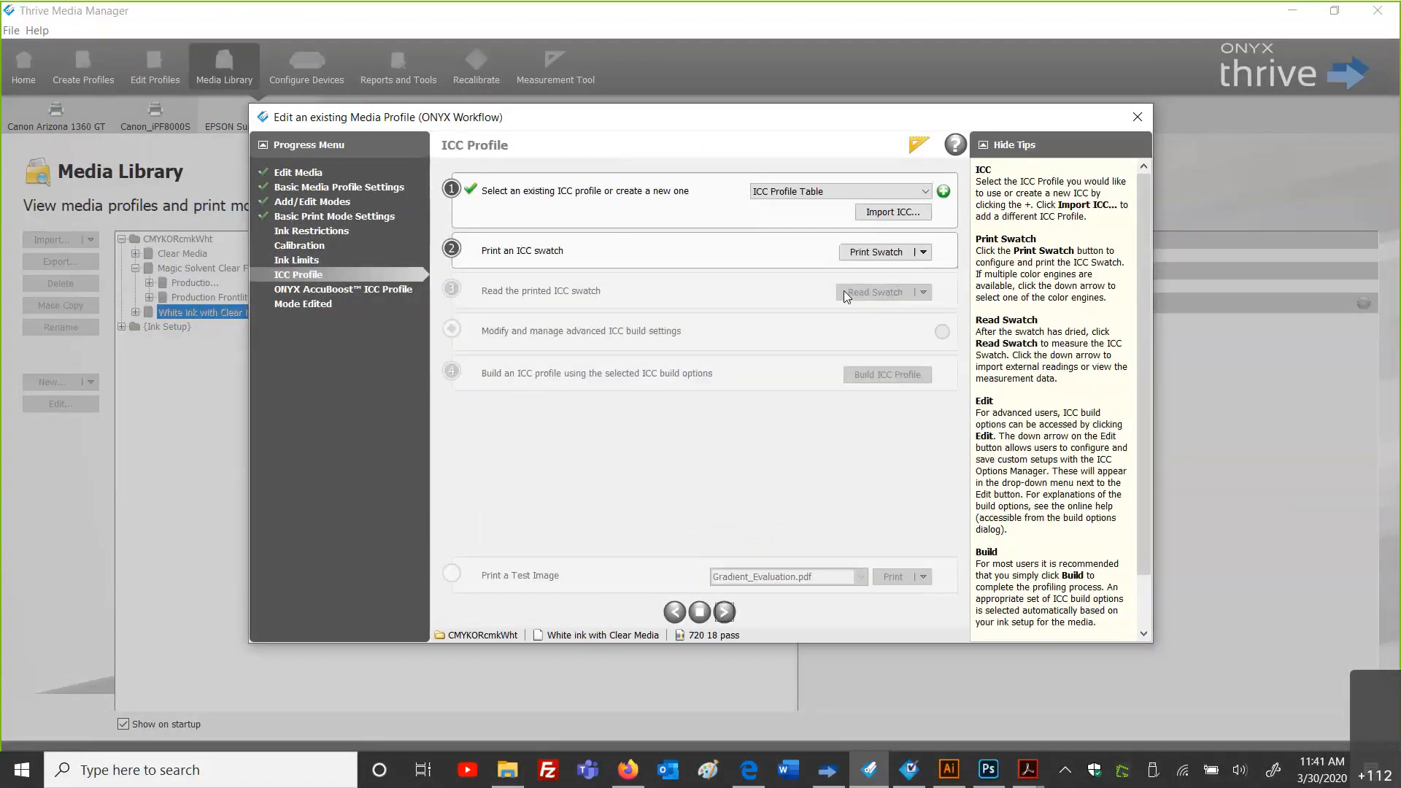
left_click(851, 257)
left_click(499, 511)
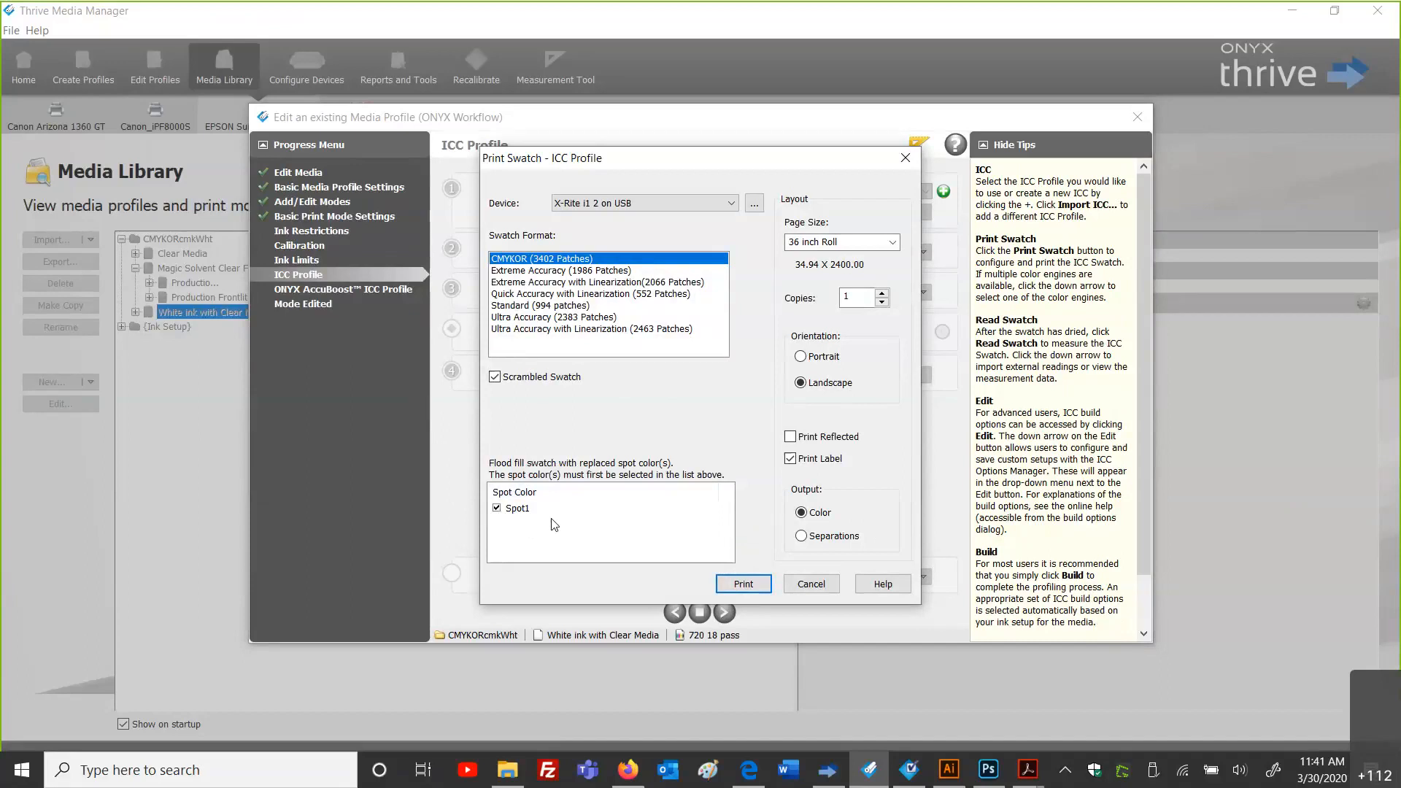
left_click(812, 584)
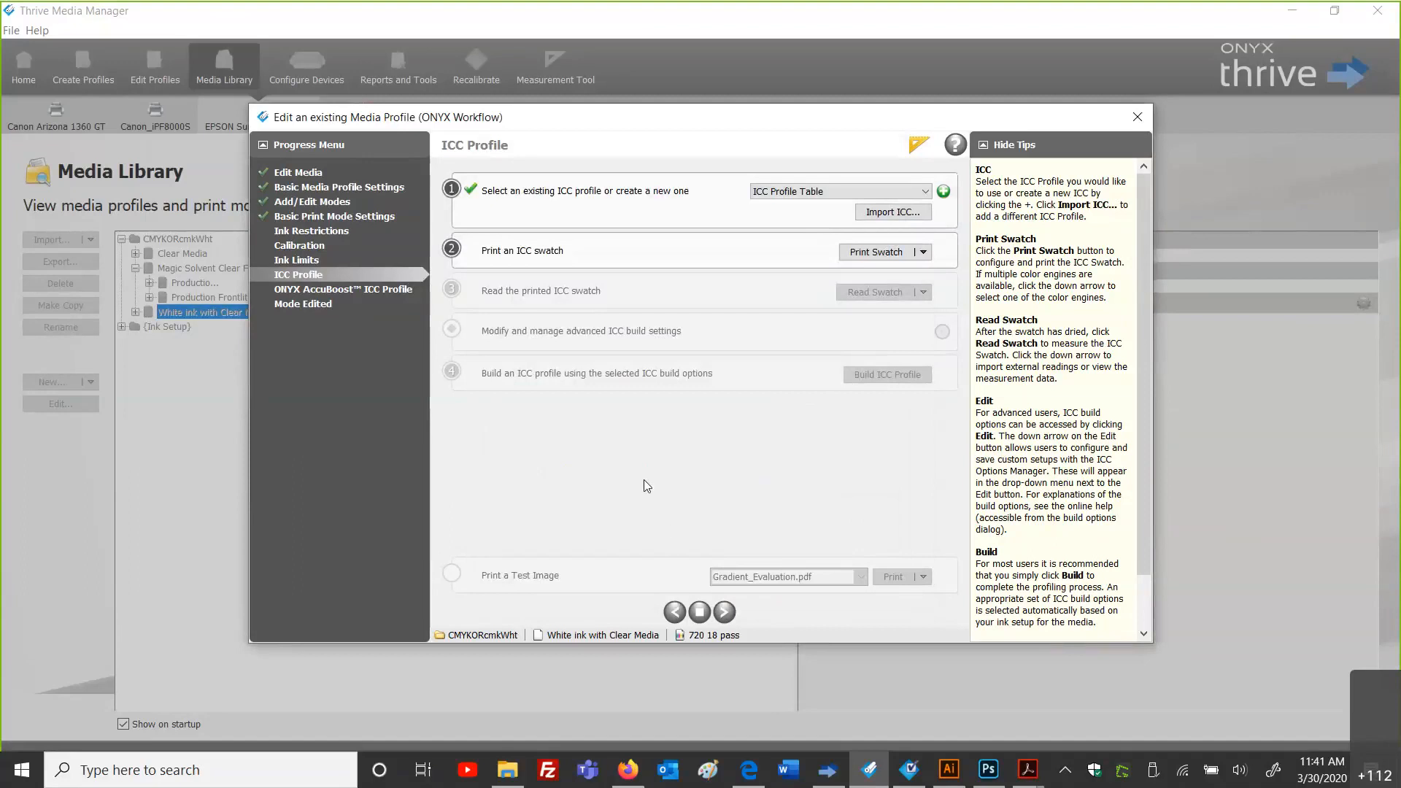
left_click(699, 612)
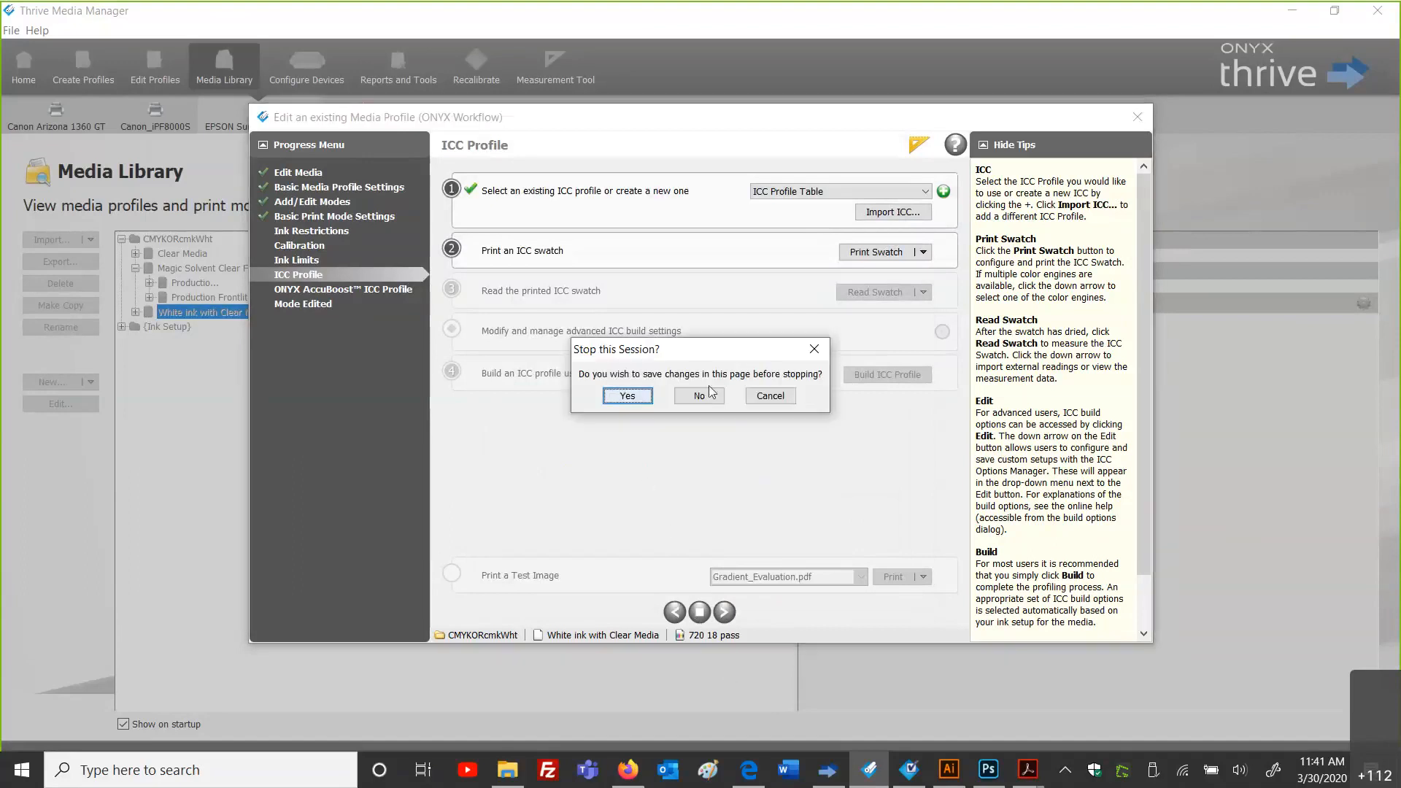
left_click(709, 394)
Step: Switch to Thrive RIP-Queue and review the printer's media choices, keeping White ink with Clear Media on the 36 inch Roll
left_click(832, 770)
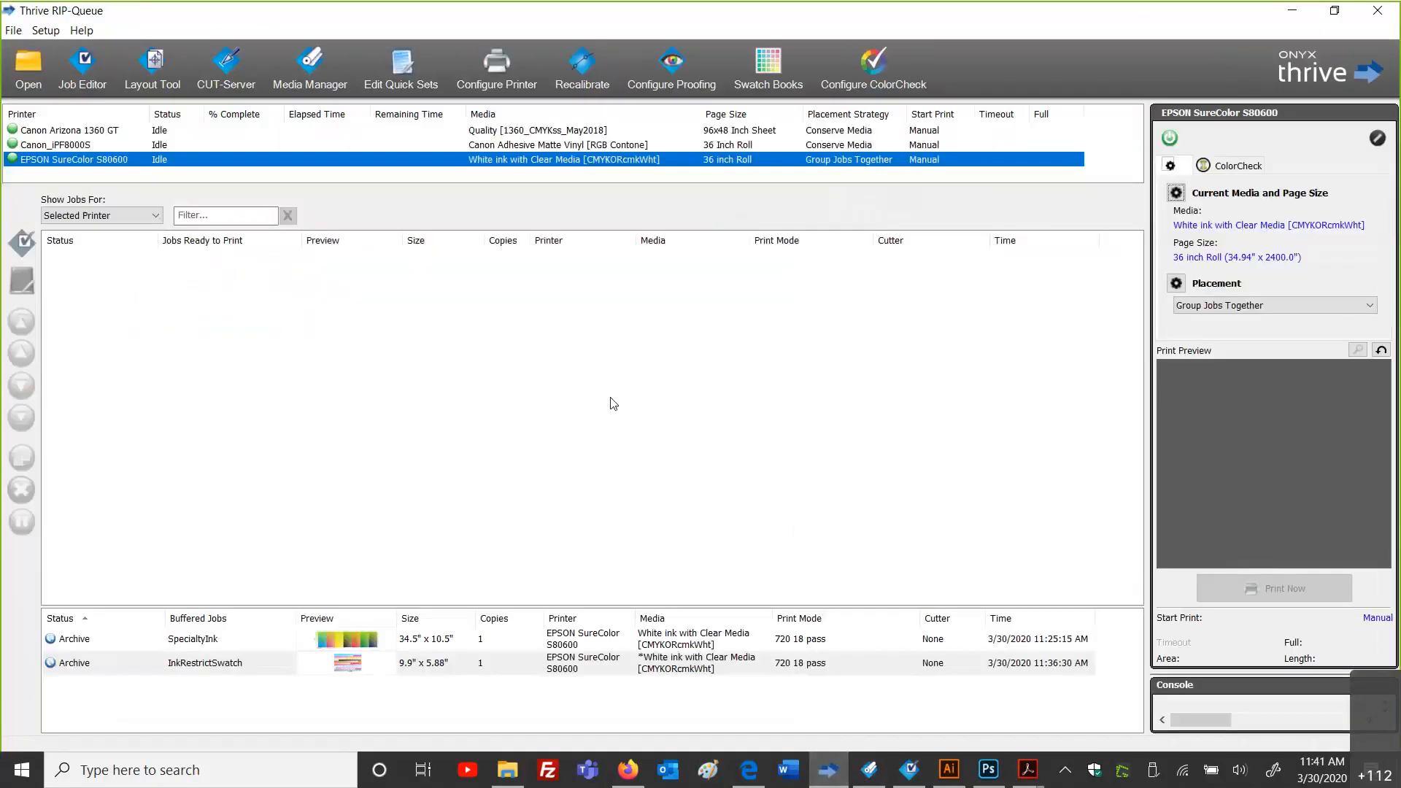
left_click(1176, 193)
left_click(605, 310)
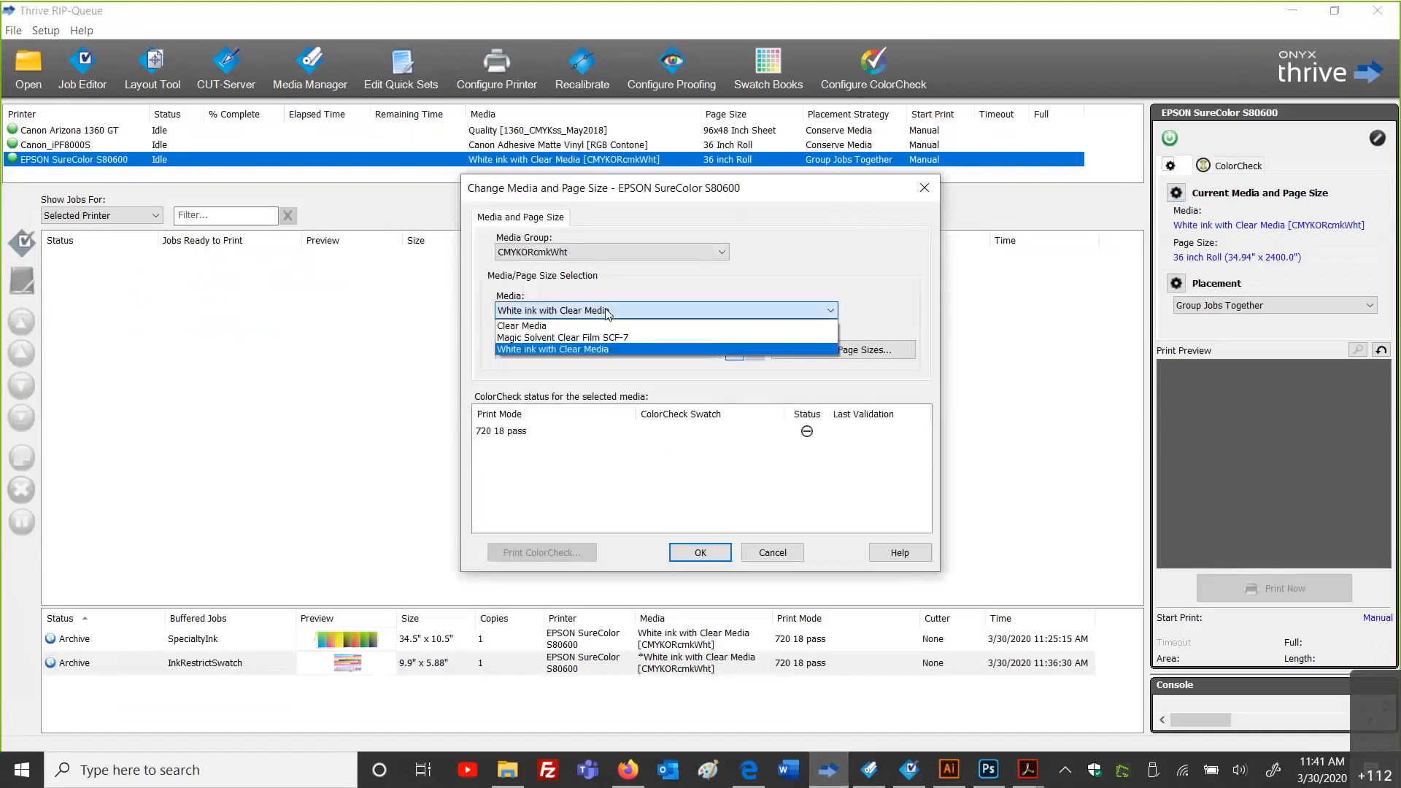
left_click(608, 312)
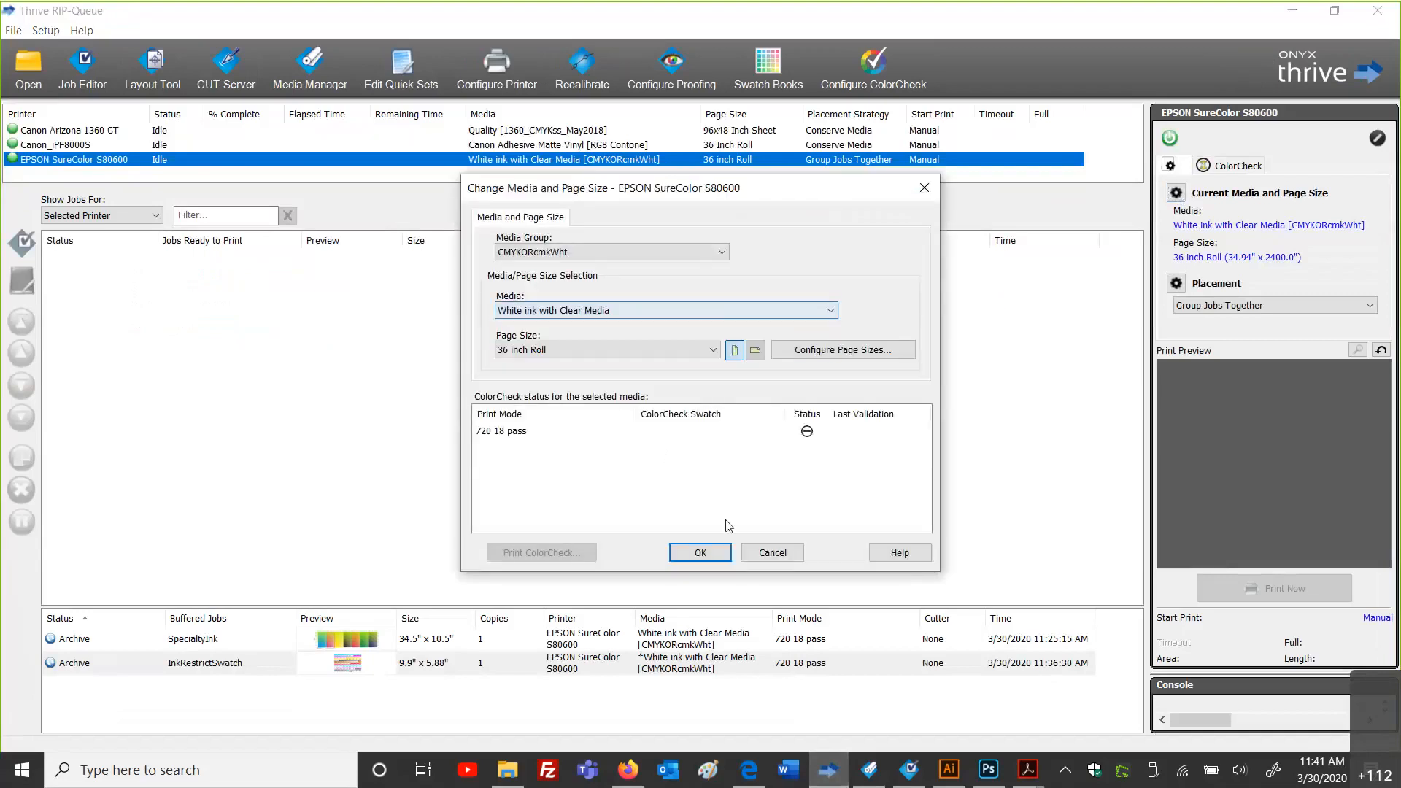
left_click(706, 552)
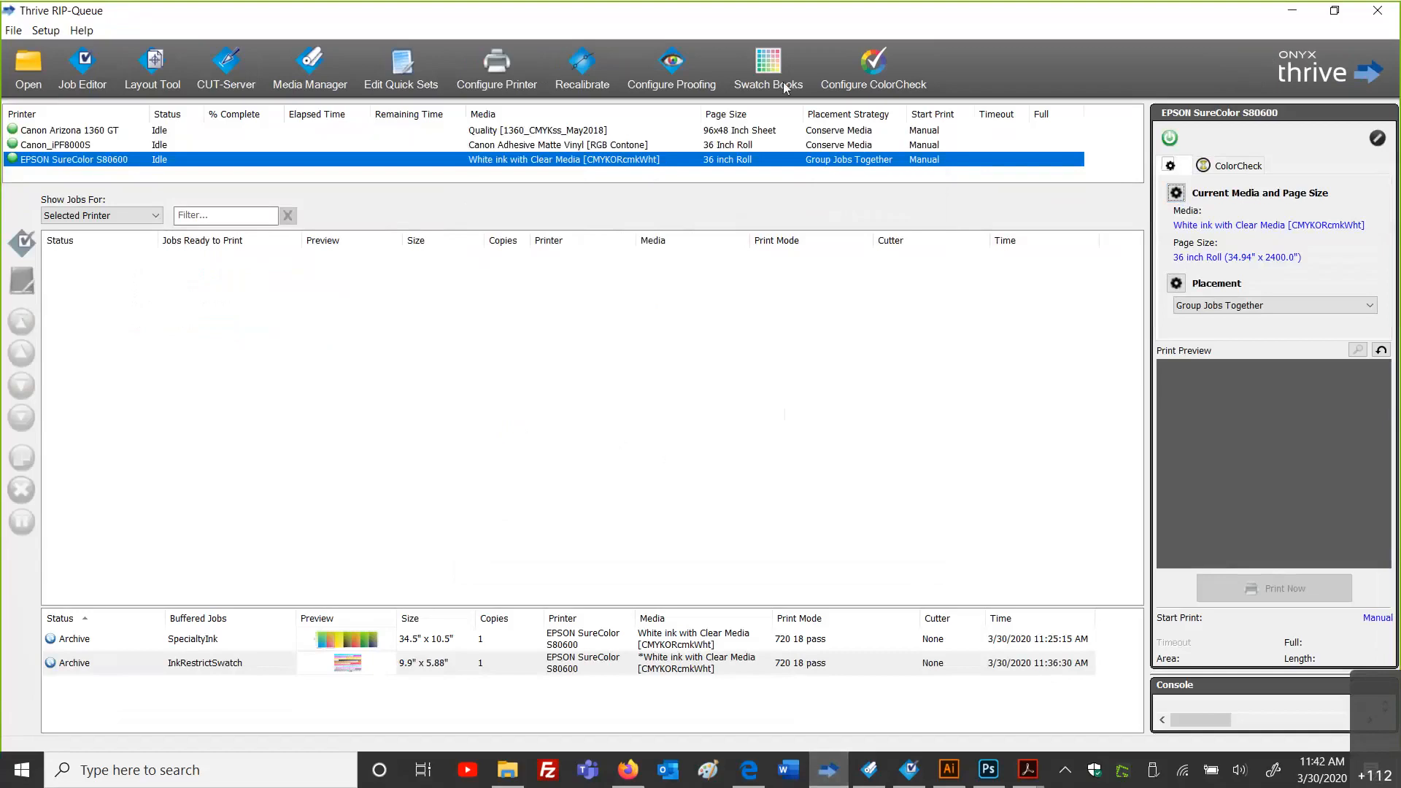
left_click(937, 30)
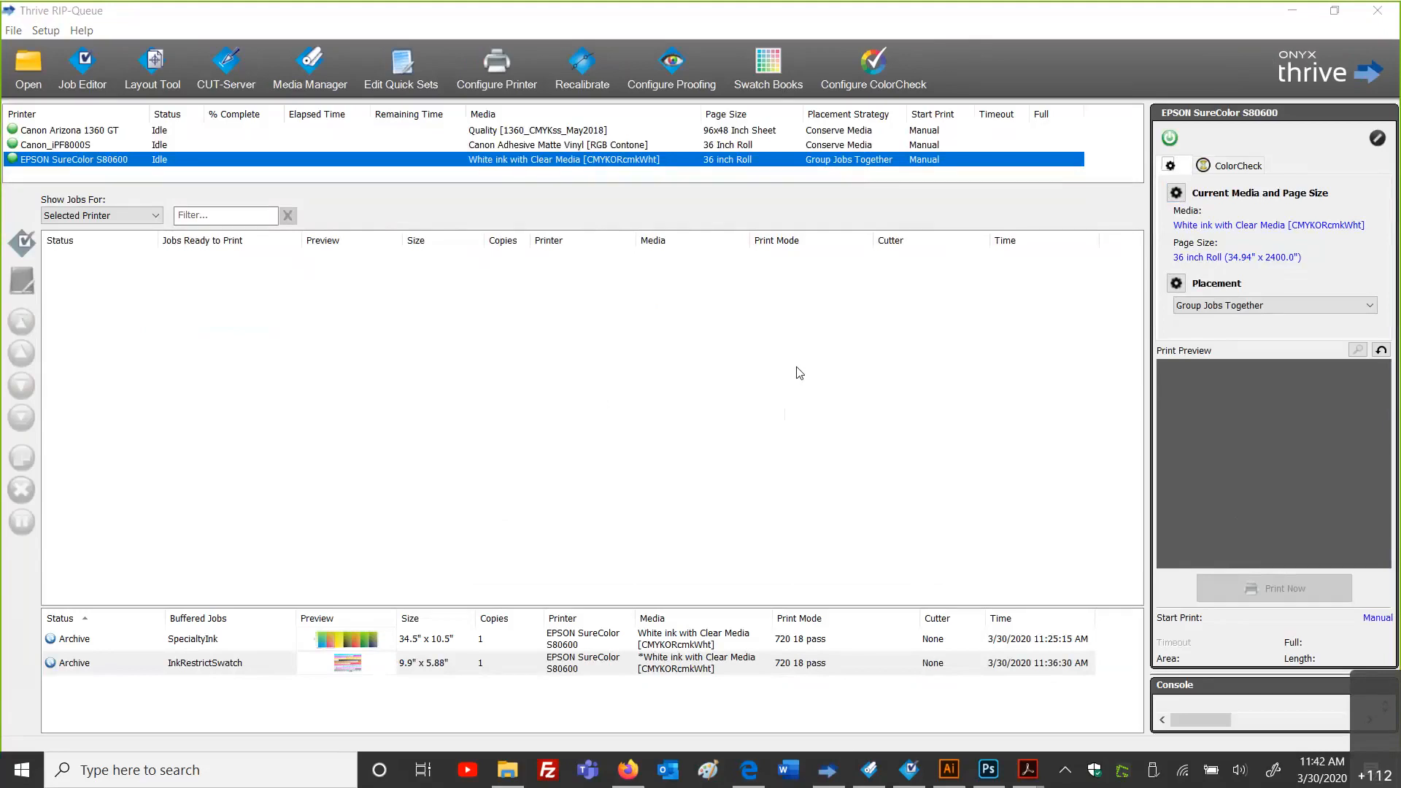
Step: Open the output Spot Channel Replacement settings of the EPSON SureColor S80600's default quick set, and widen the columns to read them
left_click(410, 76)
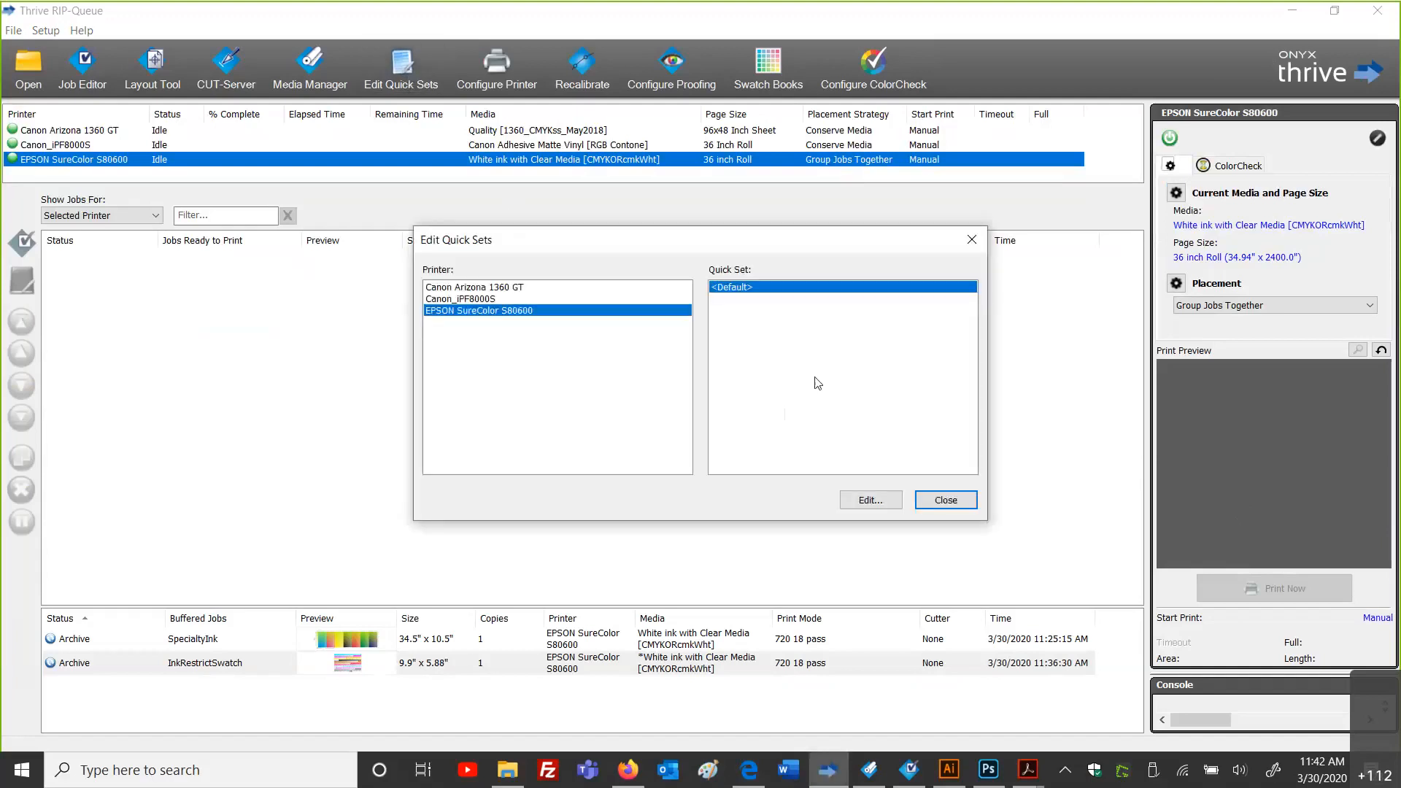
left_click(870, 500)
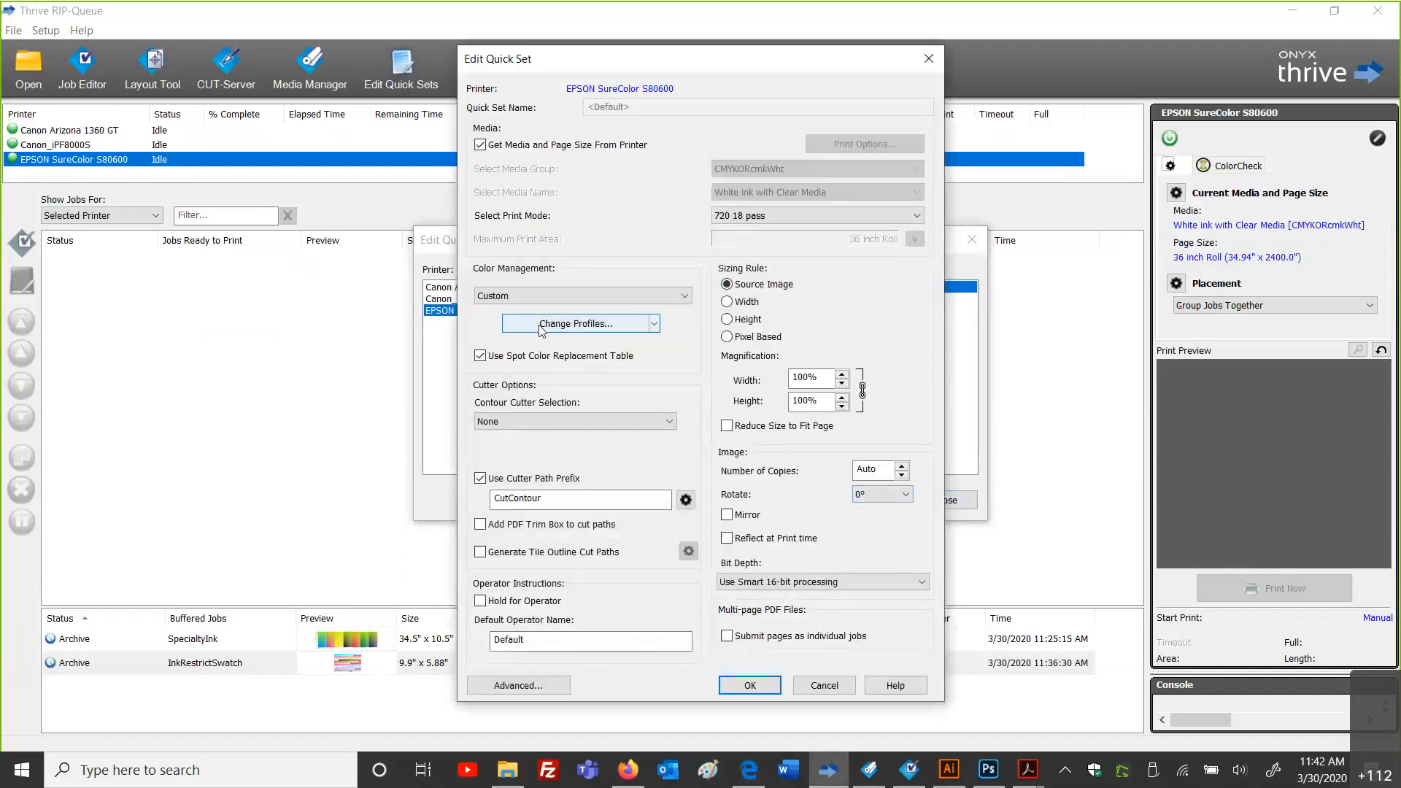
left_click(606, 326)
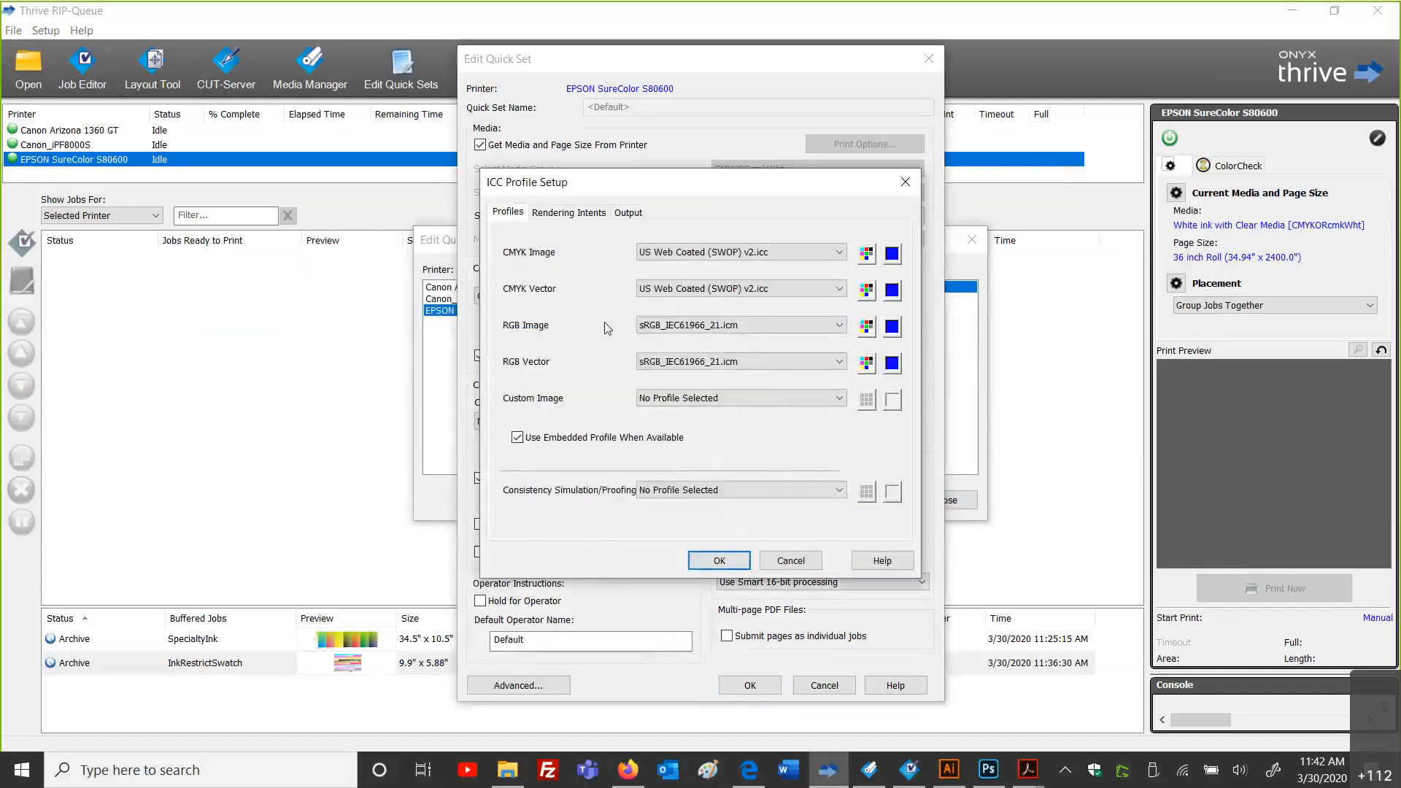
left_click(632, 214)
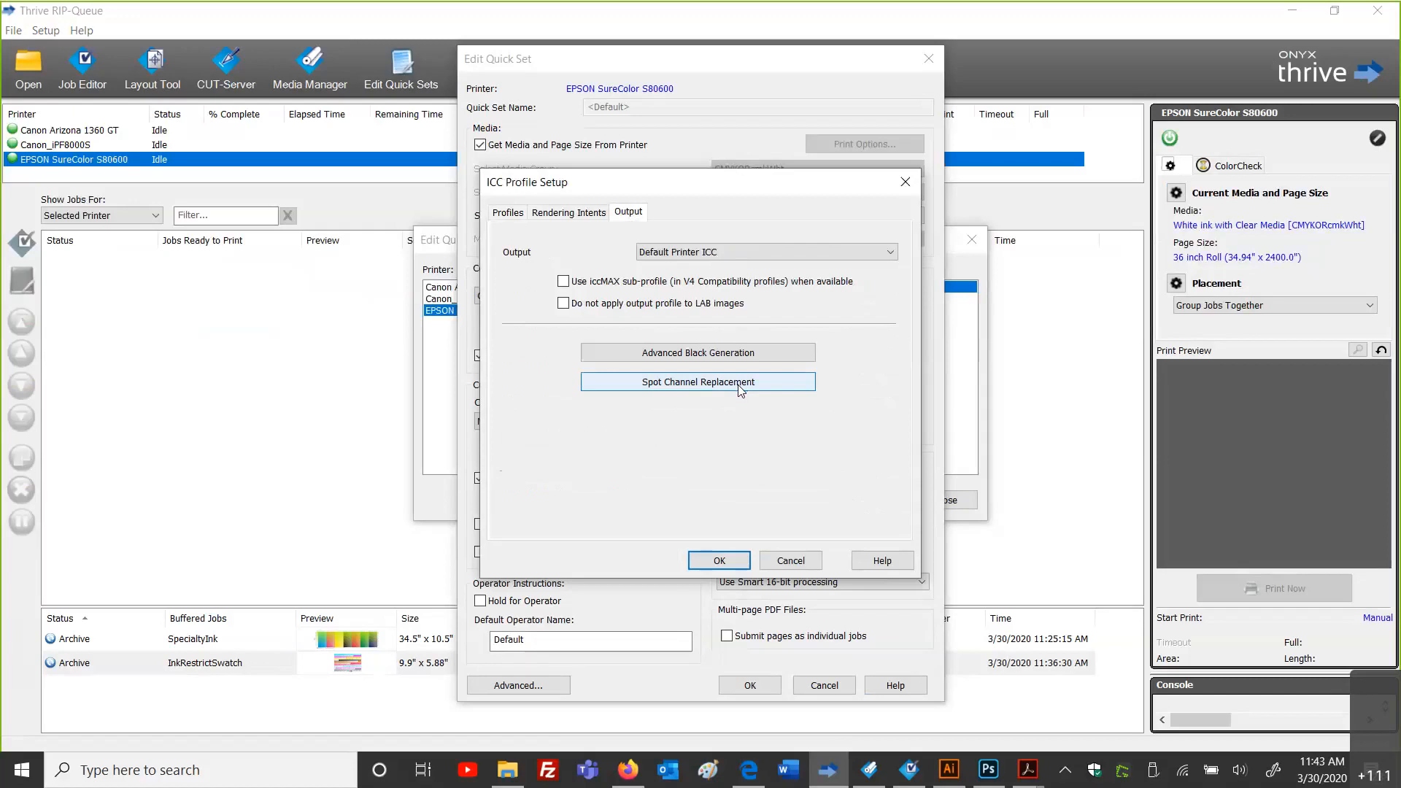
left_click(672, 383)
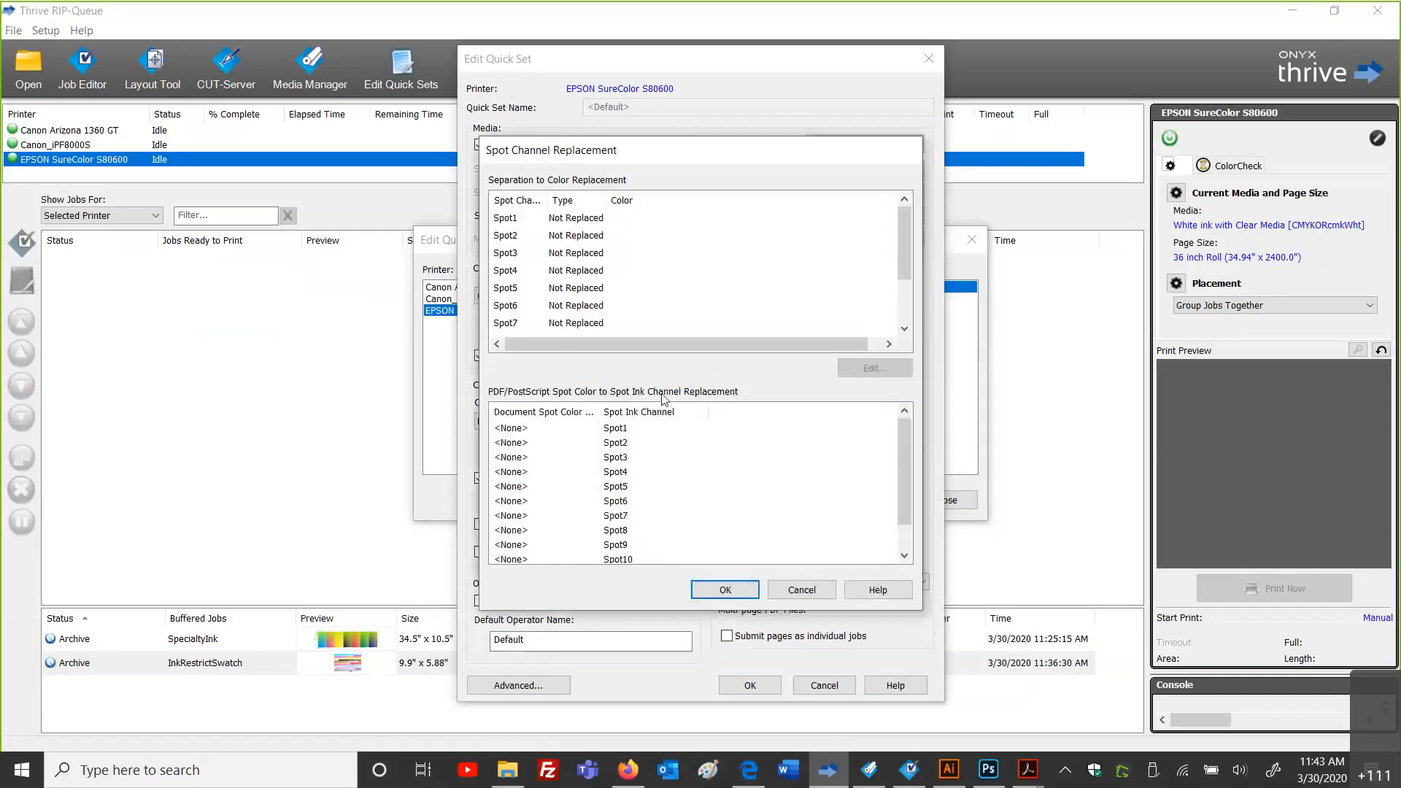
left_click_drag(598, 411, 652, 411)
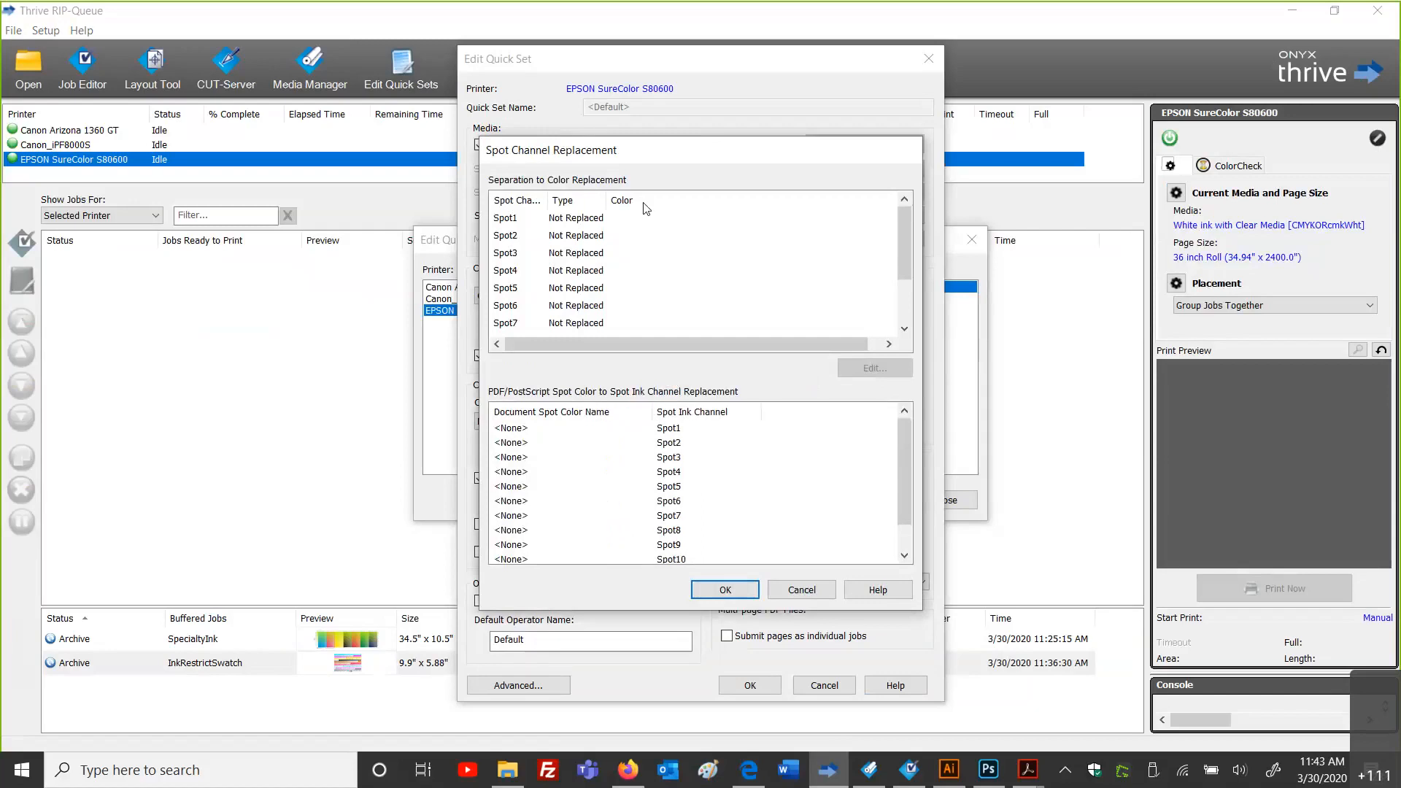
left_click_drag(548, 201, 719, 200)
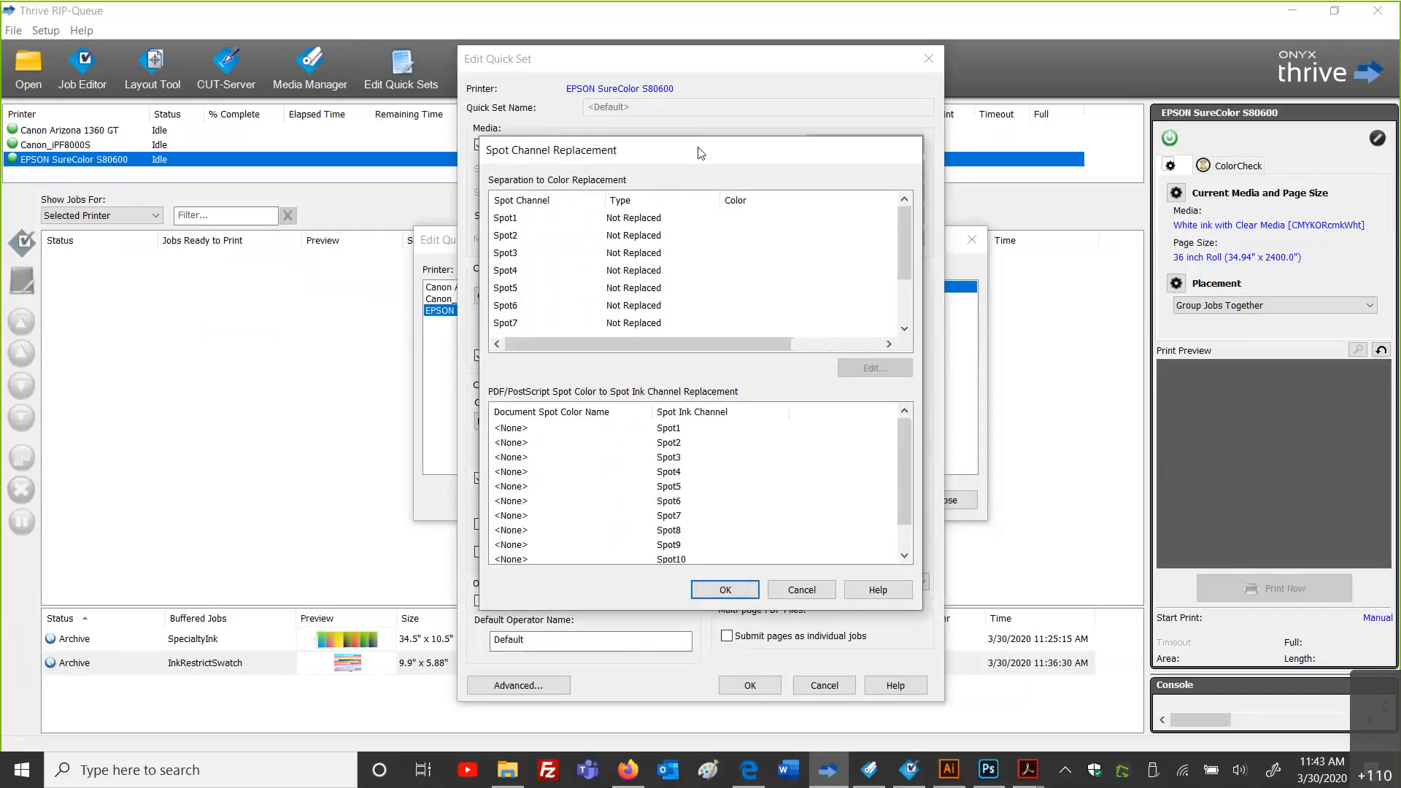
left_click_drag(728, 150, 749, 118)
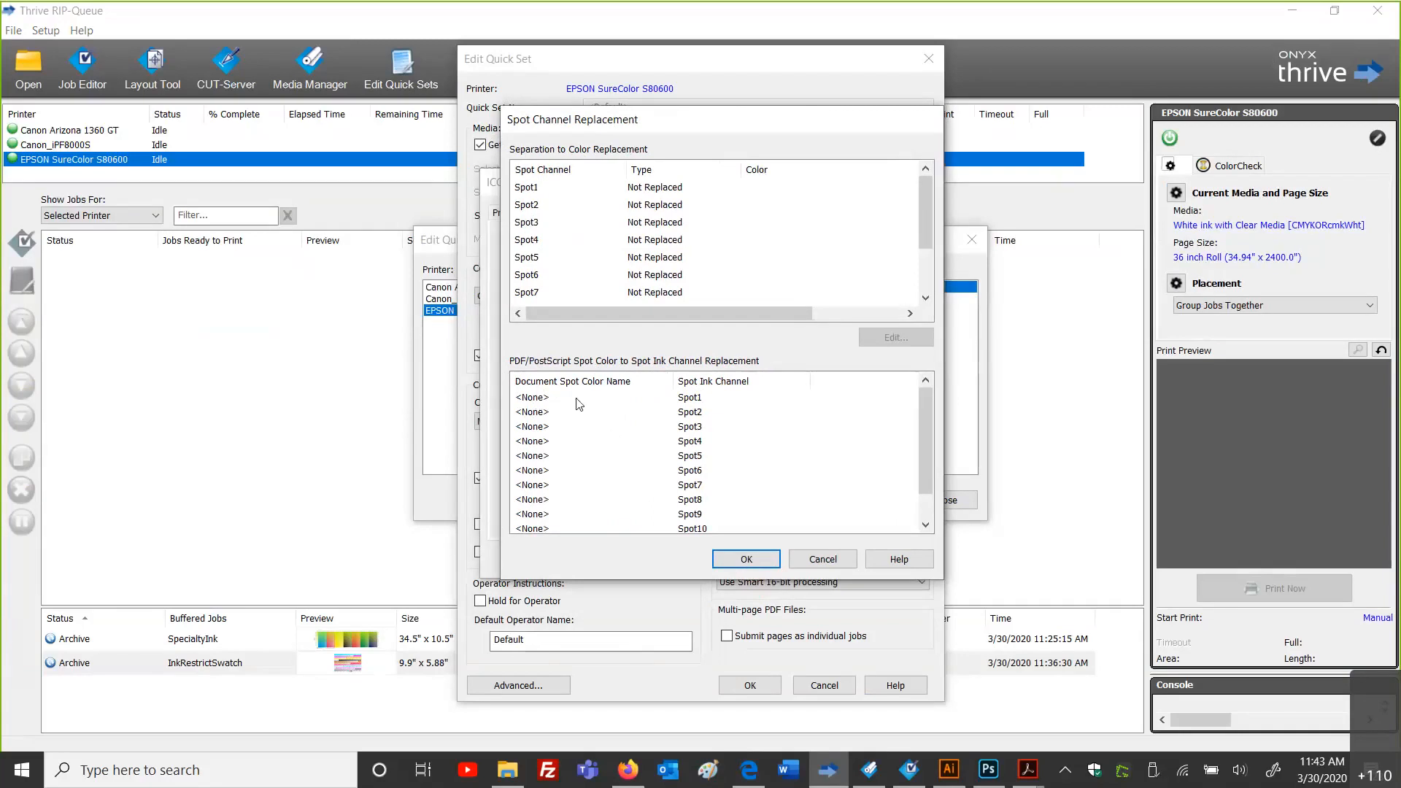
Step: Map the document spot color name White to the Spot1 ink channel, and reopen the replacement settings to check the entry
double_click(519, 400)
type("White1")
key("BackSpace")
type("ink")
key("BackSpace")
key("BackSpace")
key("BackSpace")
key("BackSpace")
left_click(746, 559)
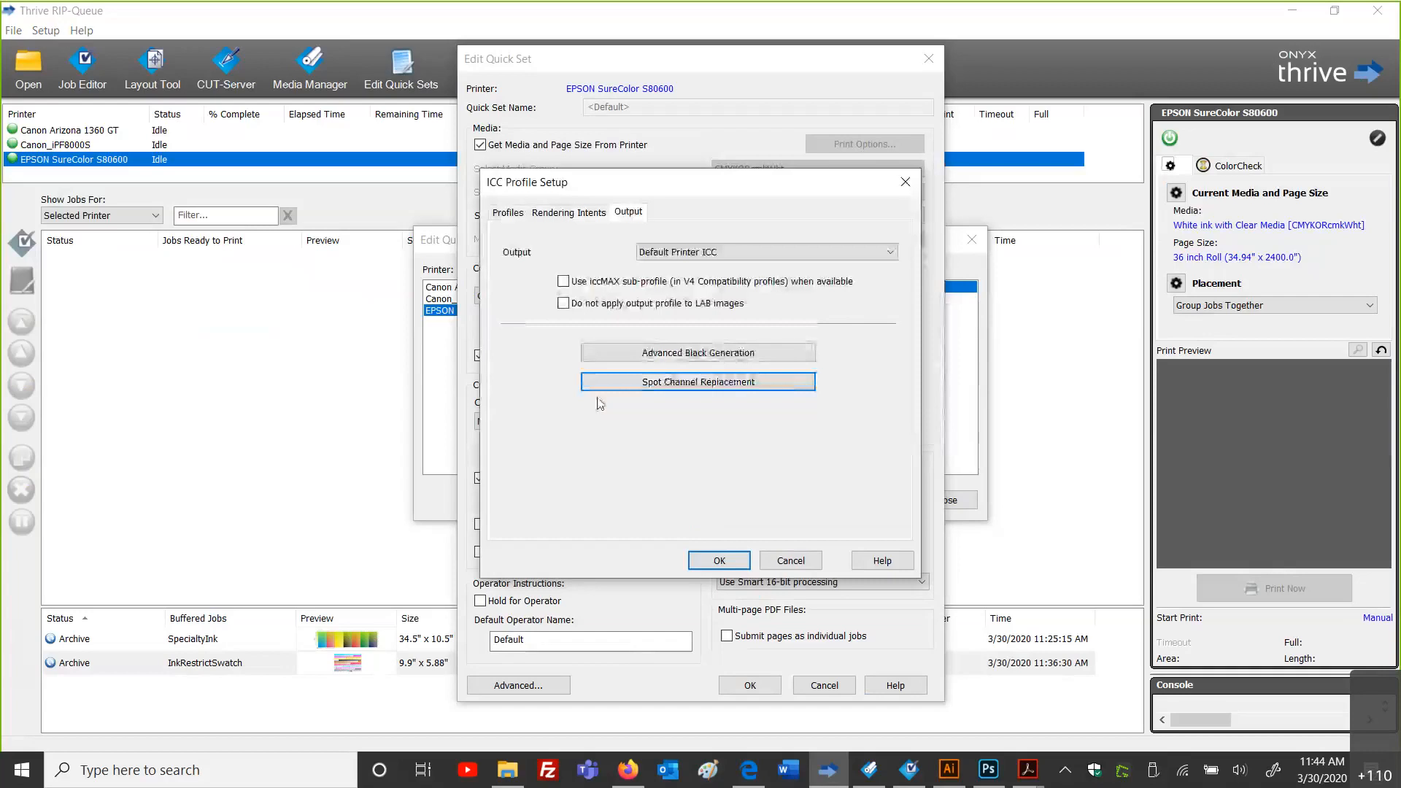
left_click(602, 383)
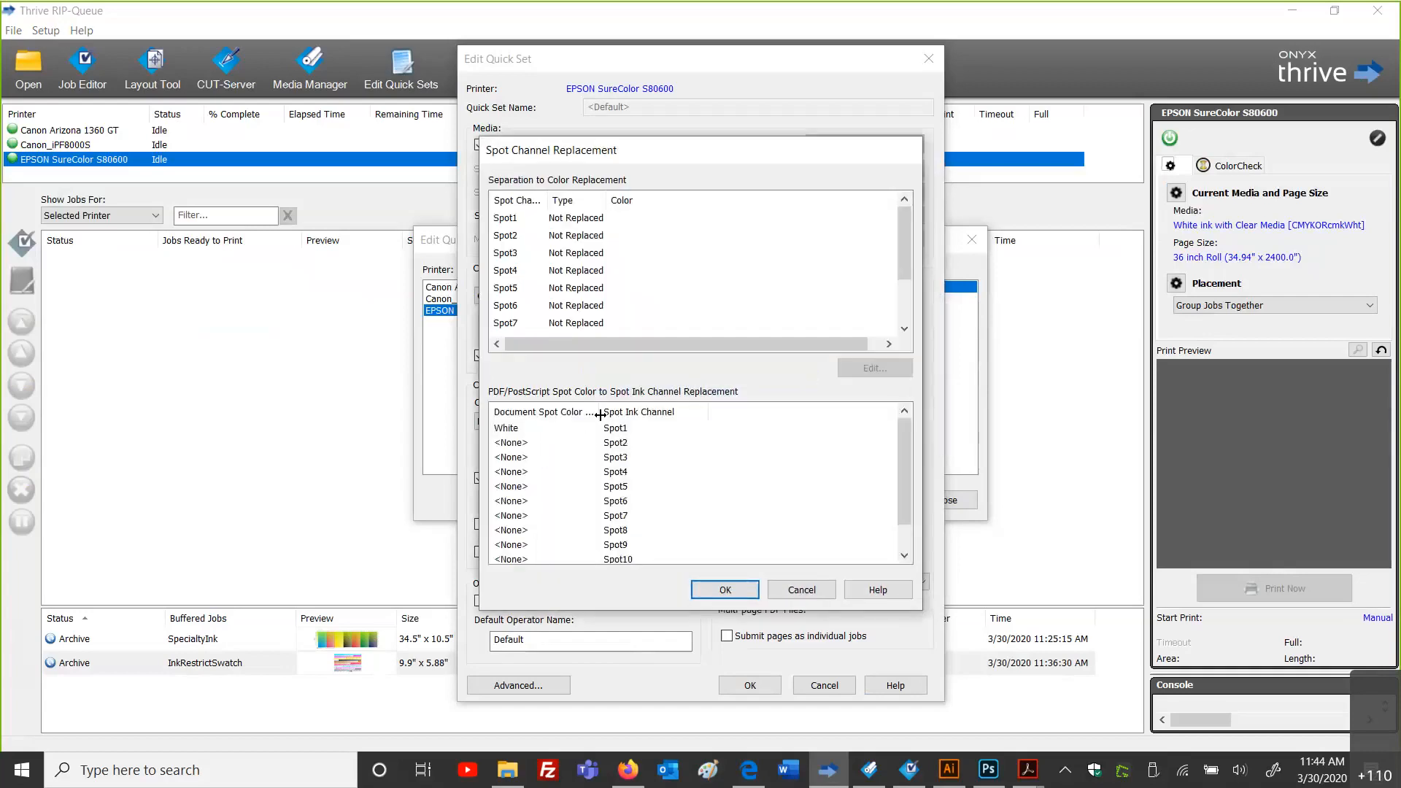
left_click_drag(600, 413, 654, 402)
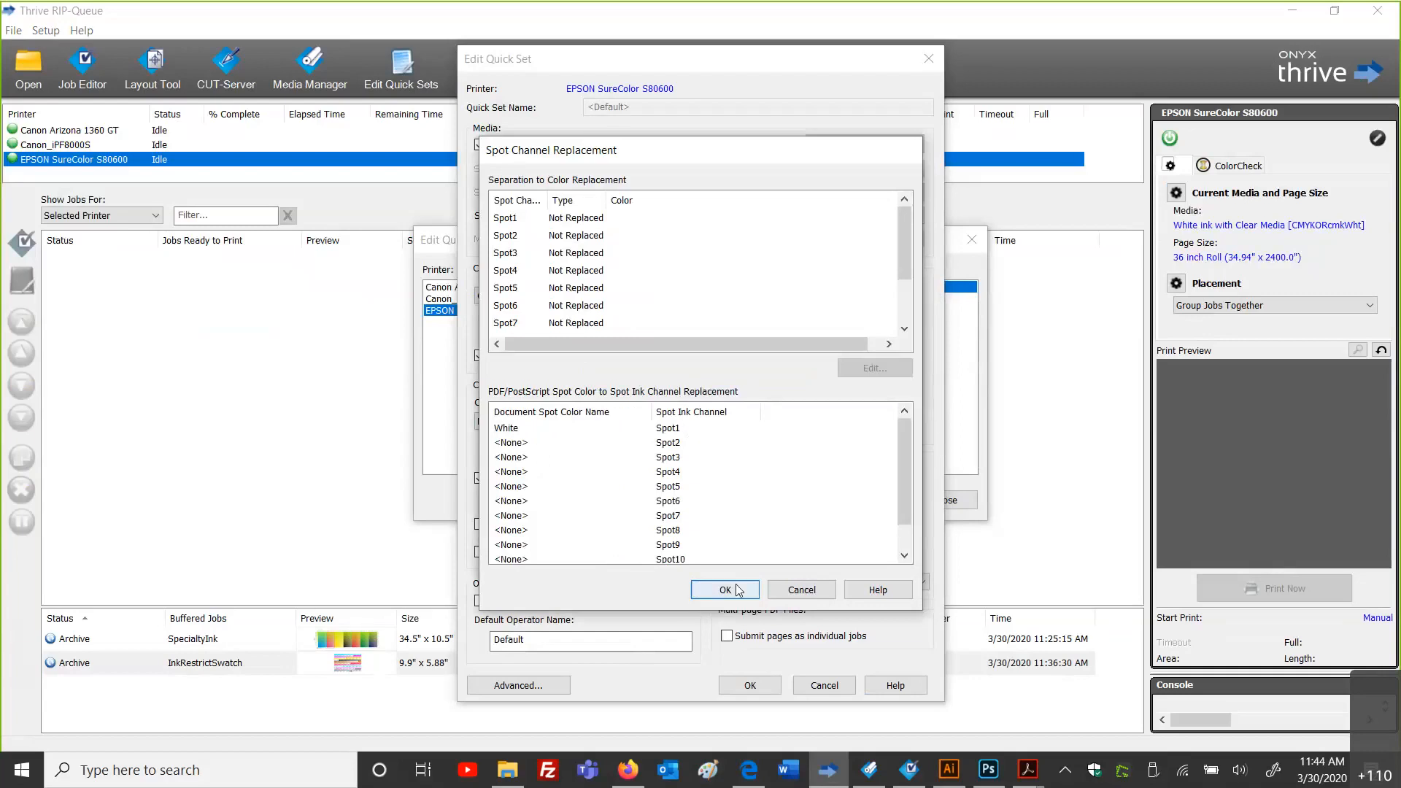
Step: Switch to Illustrator, check the spot swatch's name in White Tiger_White.pdf without changing it, and return to Thrive RIP-Queue
left_click(943, 779)
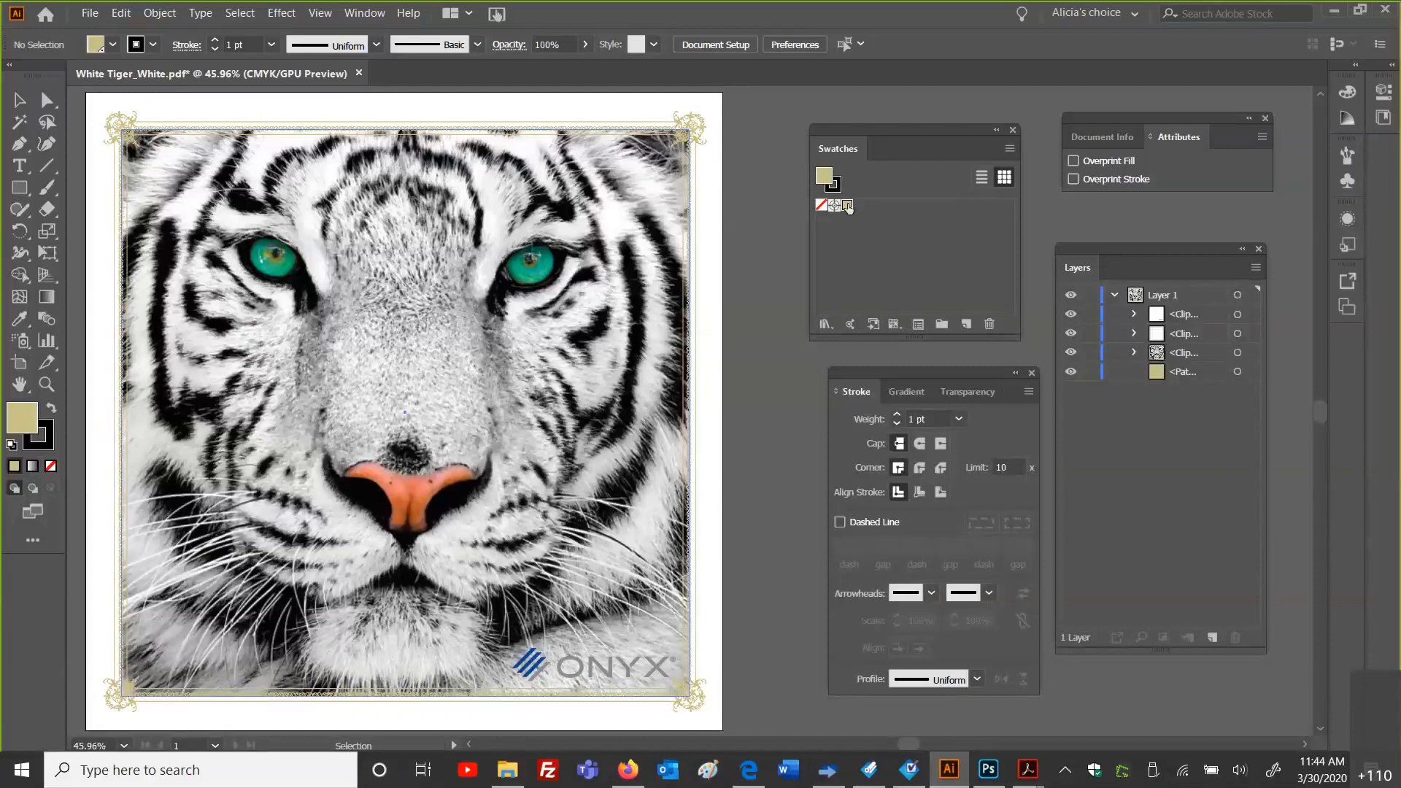
double_click(847, 207)
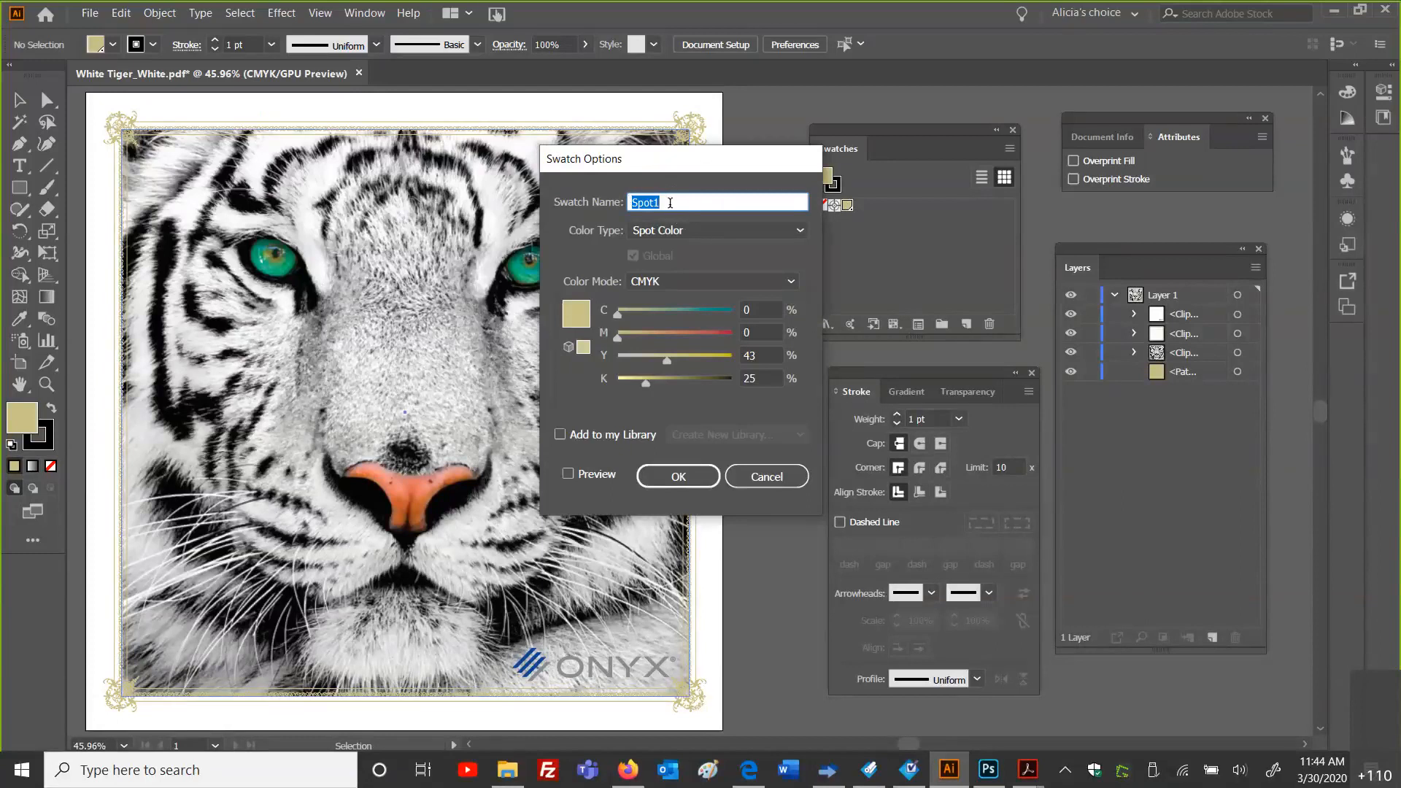
left_click(759, 477)
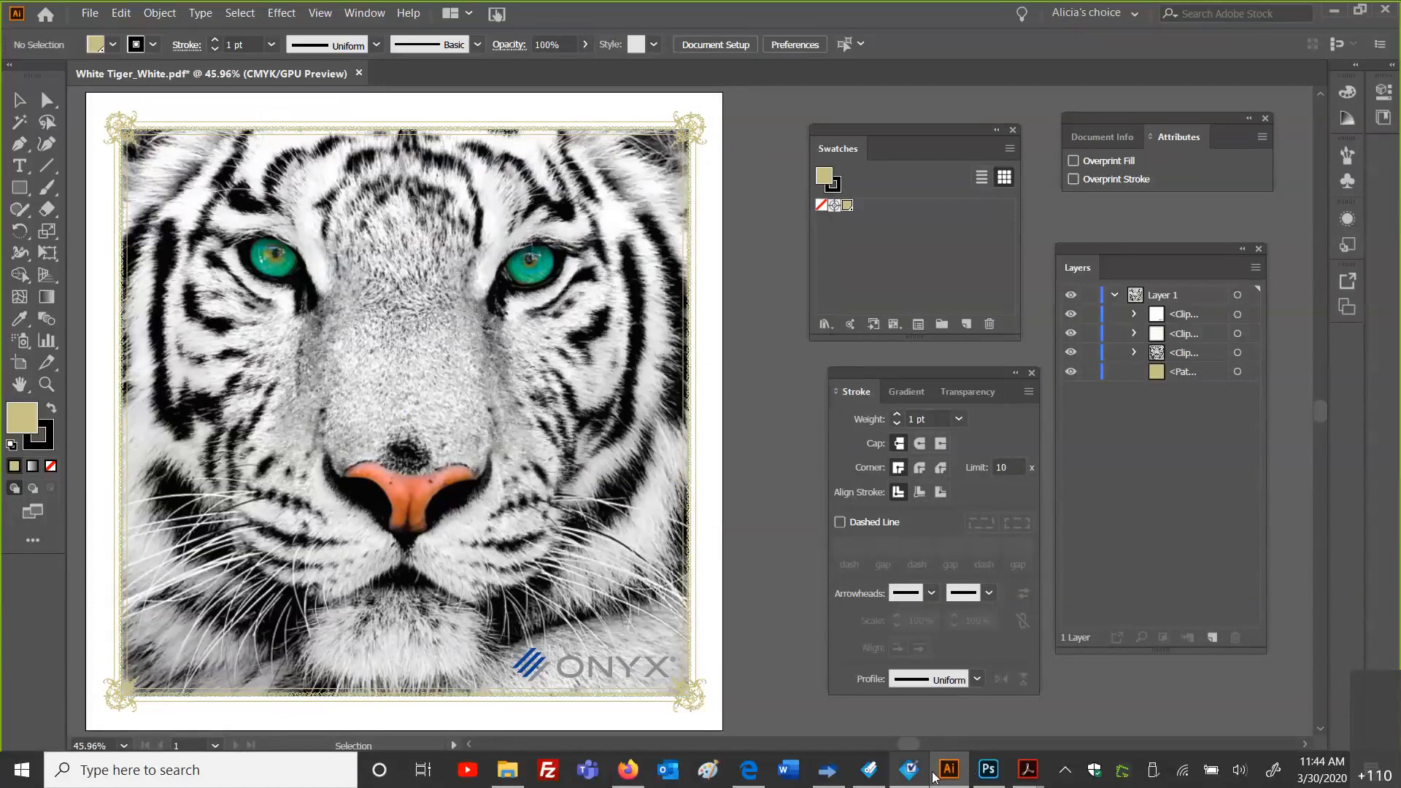
left_click(1334, 15)
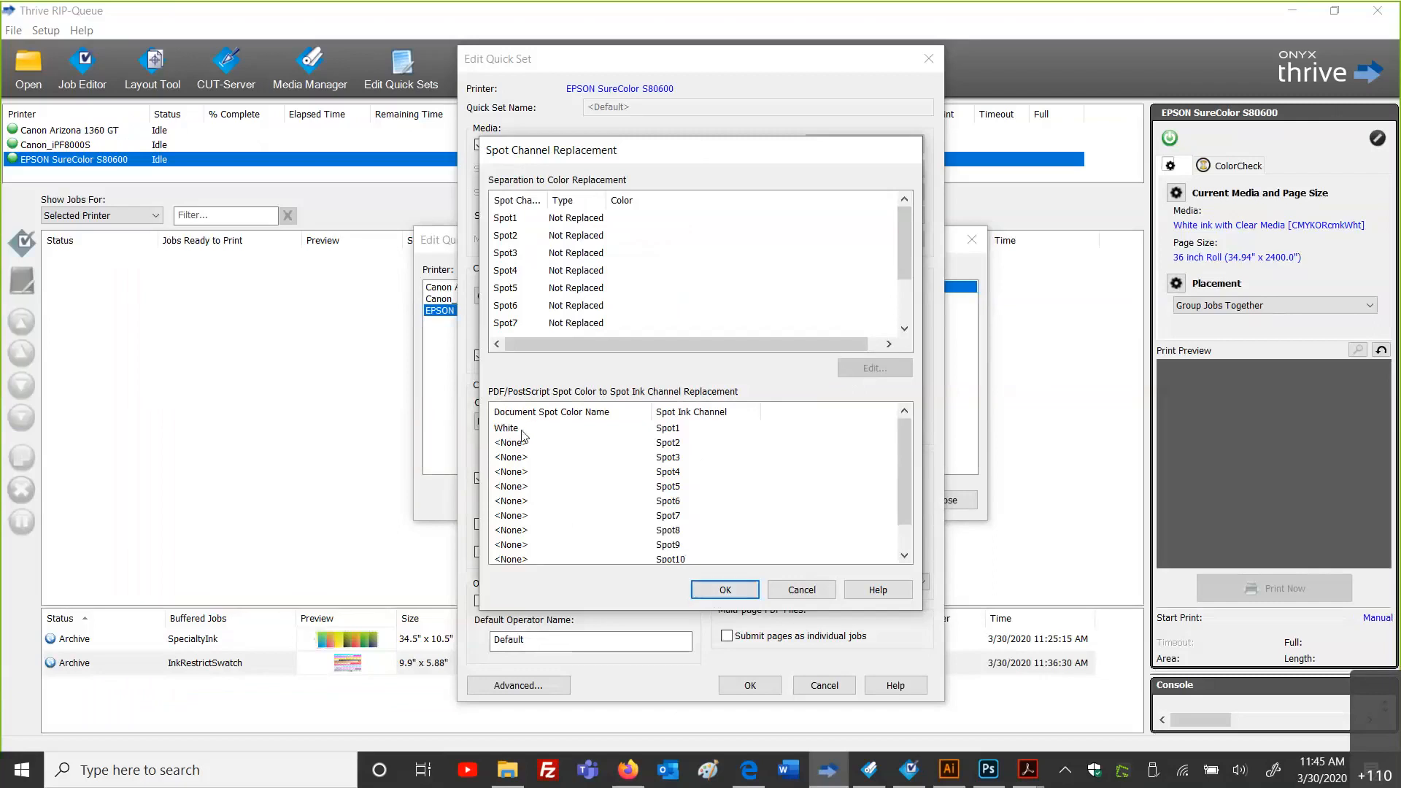
Step: Clear the document spot color name mapped to Spot1, save the default quick set, and close the quick set editor
double_click(554, 428)
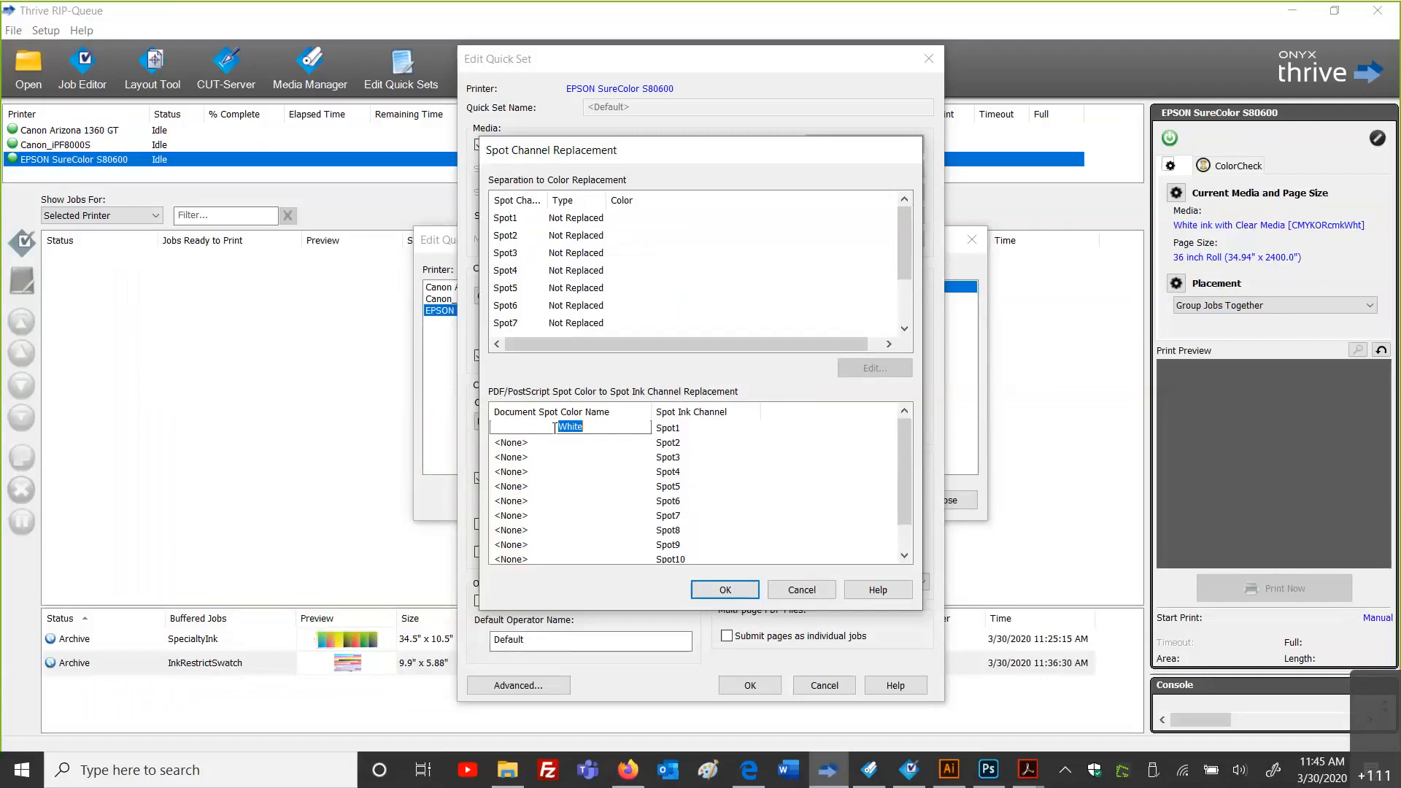
left_click(598, 428)
left_click(699, 592)
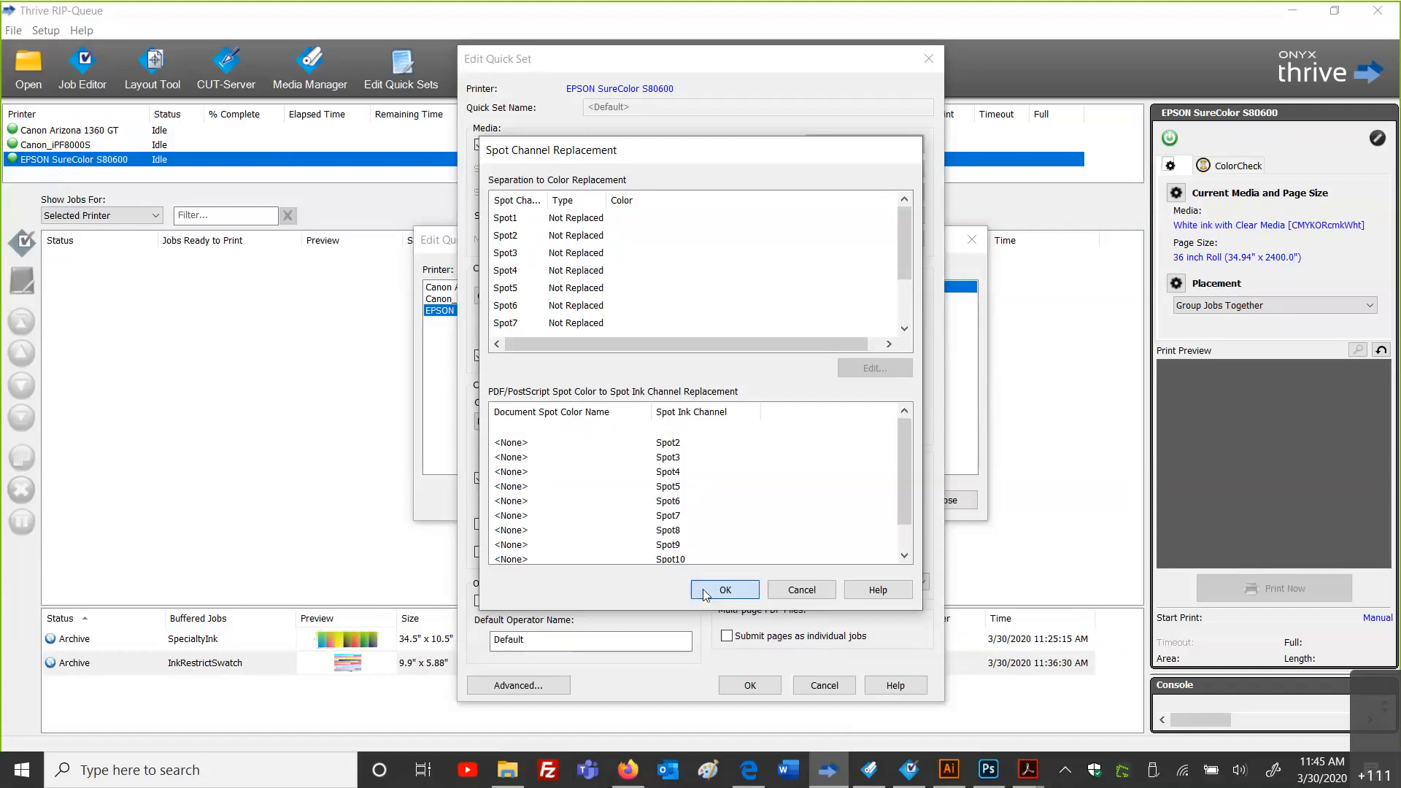
left_click(703, 562)
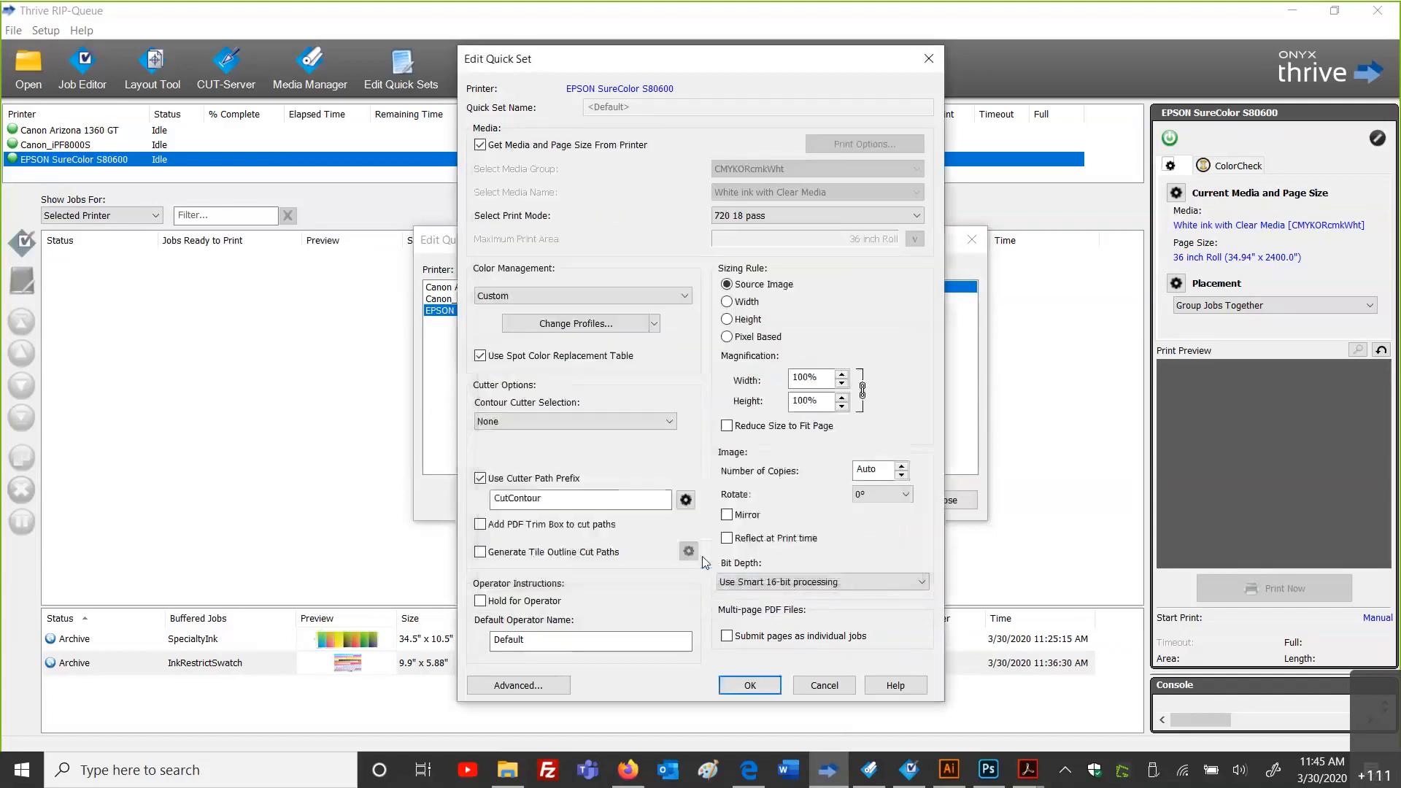
left_click(761, 690)
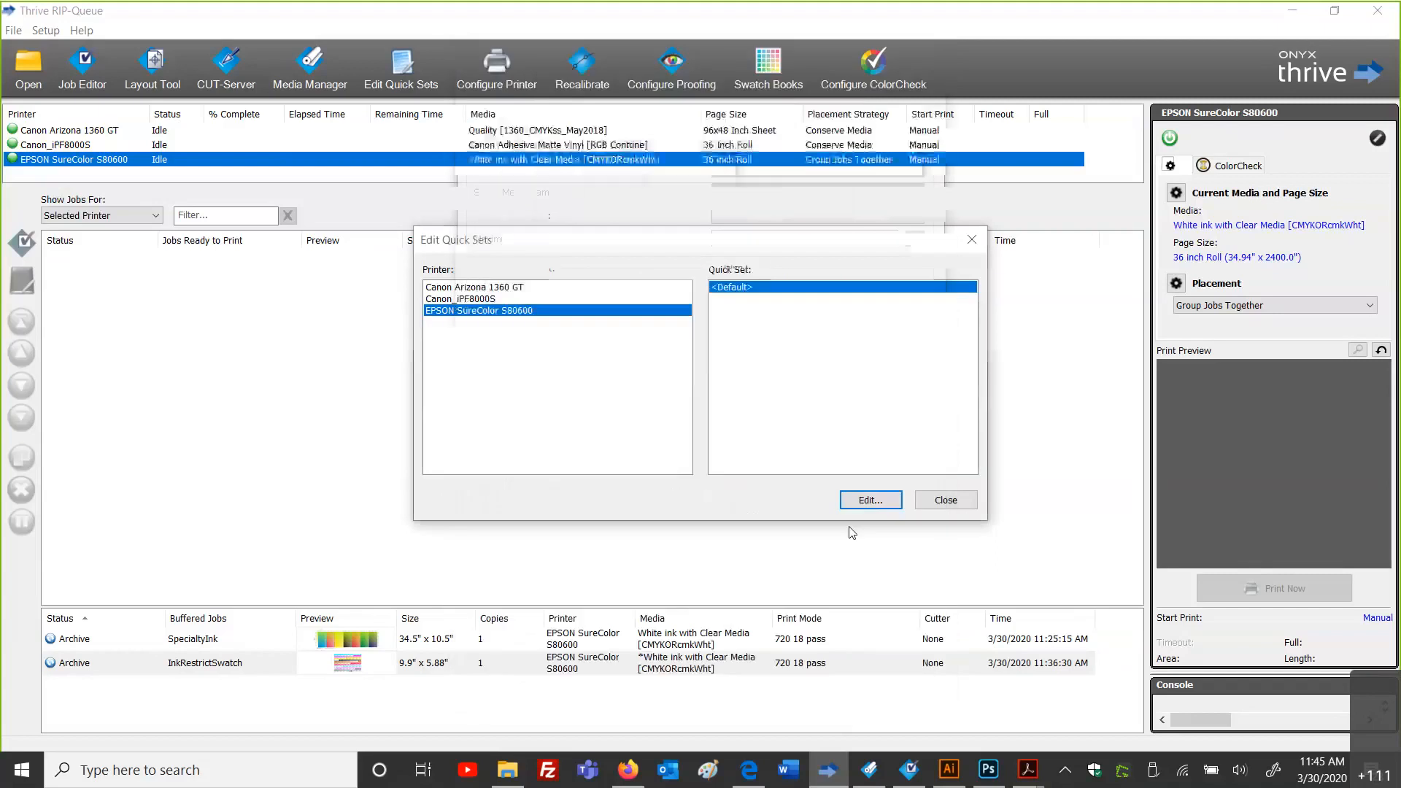
left_click(952, 499)
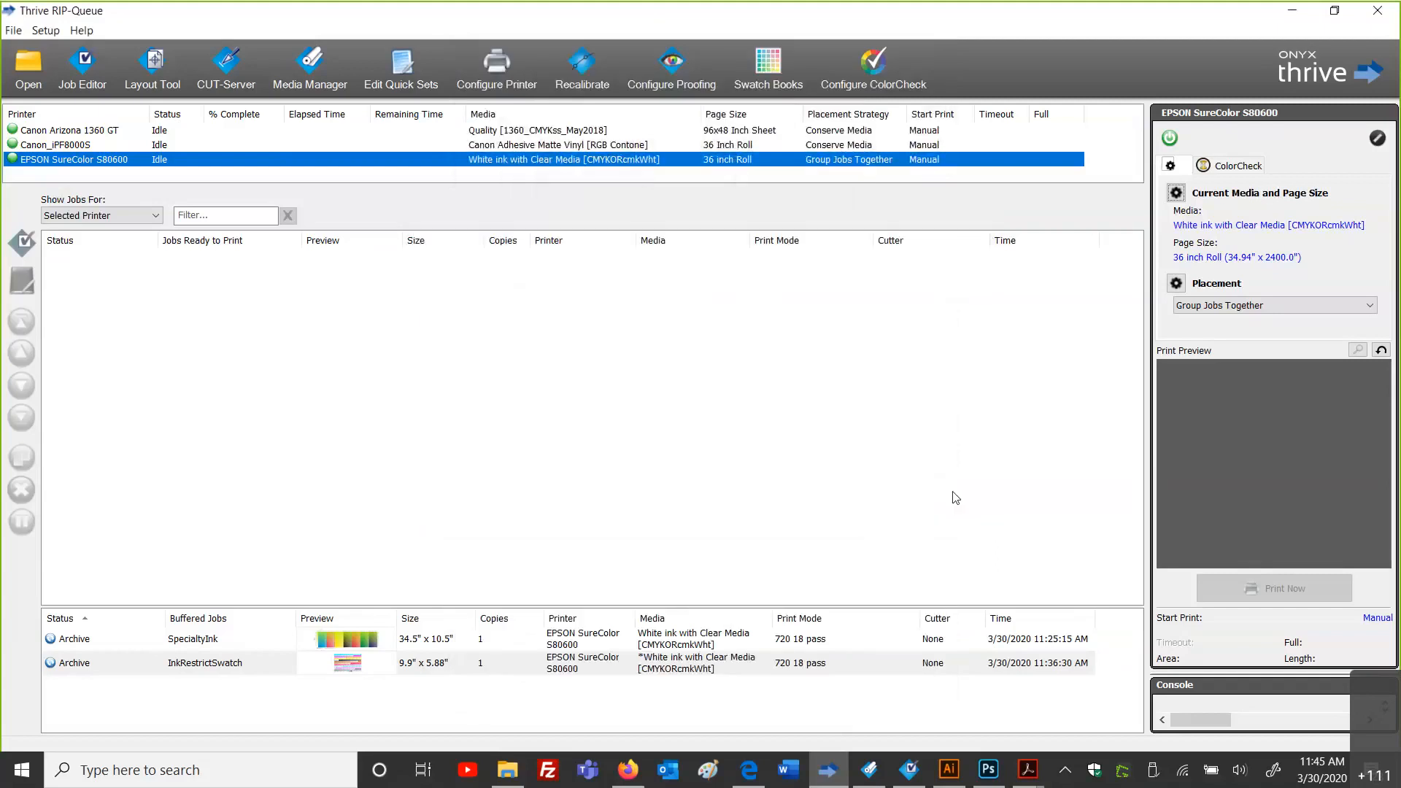
Step: Open White Tiger_White.pdf from the Training_Images folder in Job Editor, using the EPSON SureColor S80600's default quick set
left_click(25, 66)
scroll(690, 446, "down", 5)
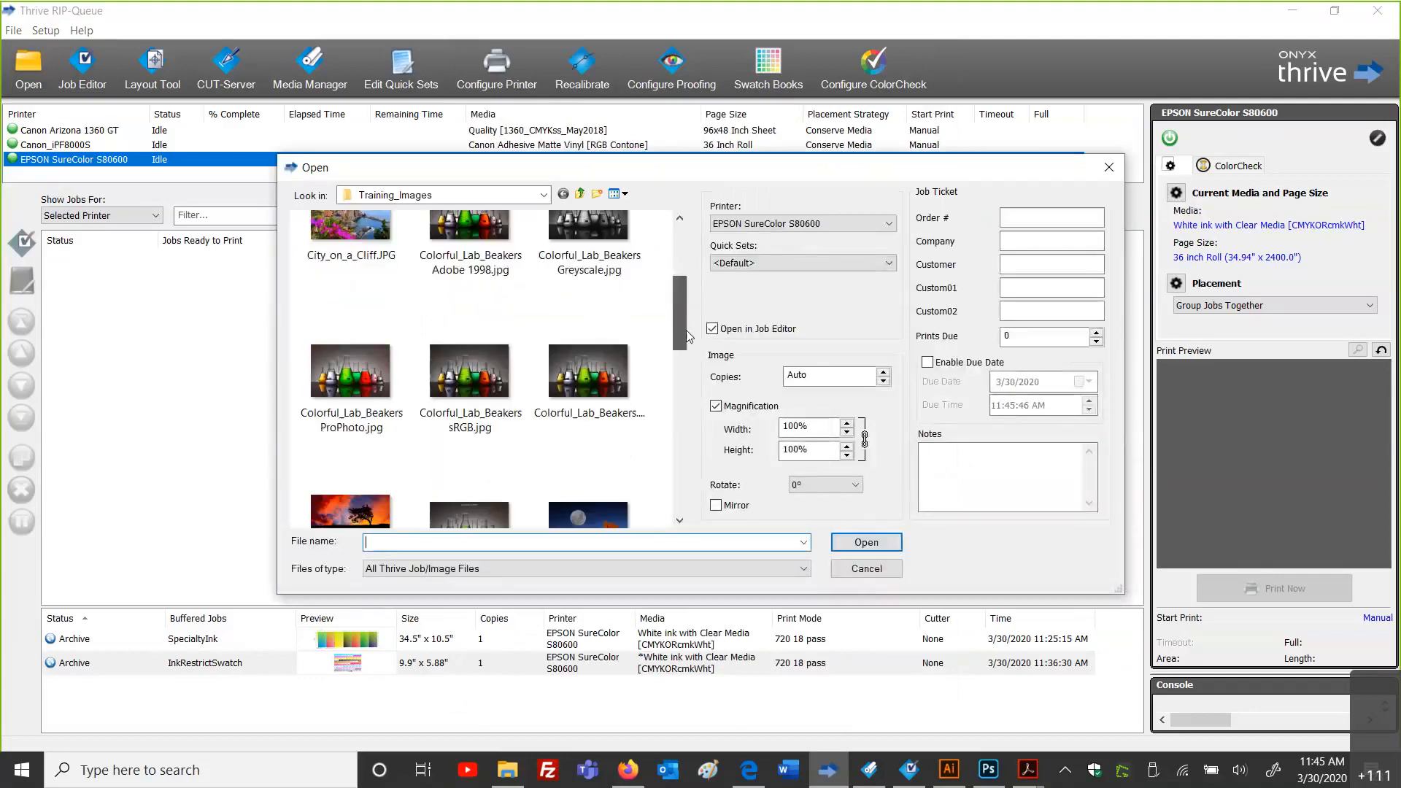
scroll(690, 446, "down", 3)
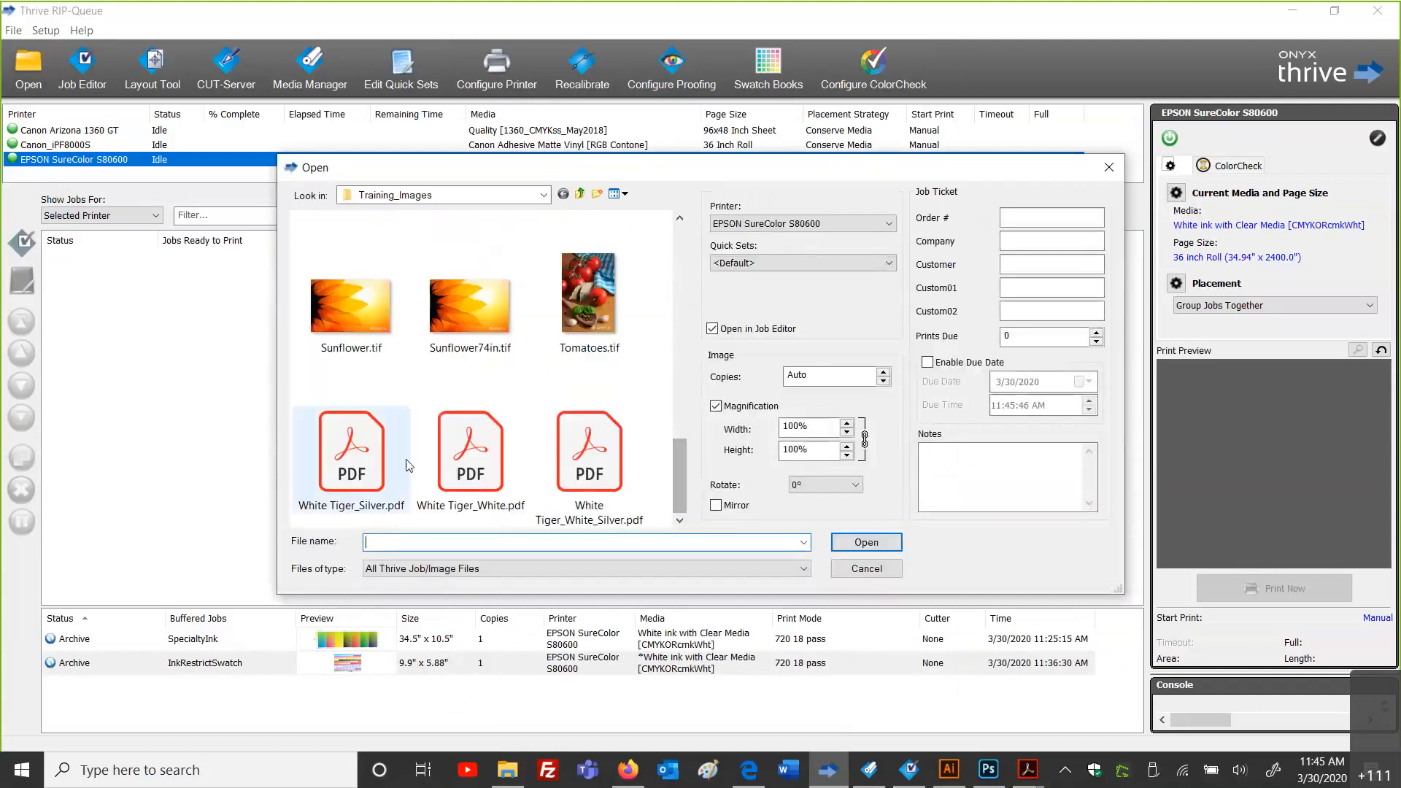
left_click(466, 467)
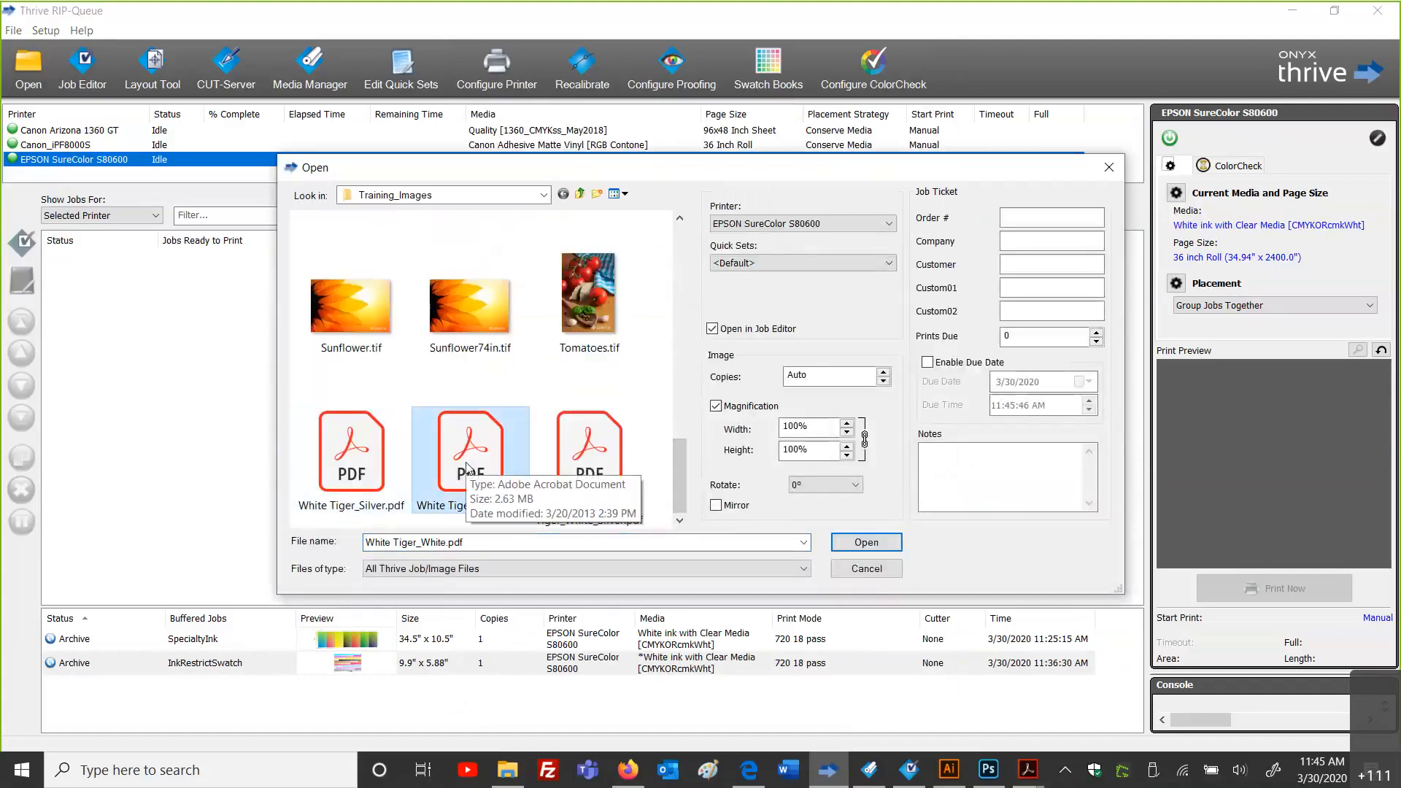
left_click(868, 542)
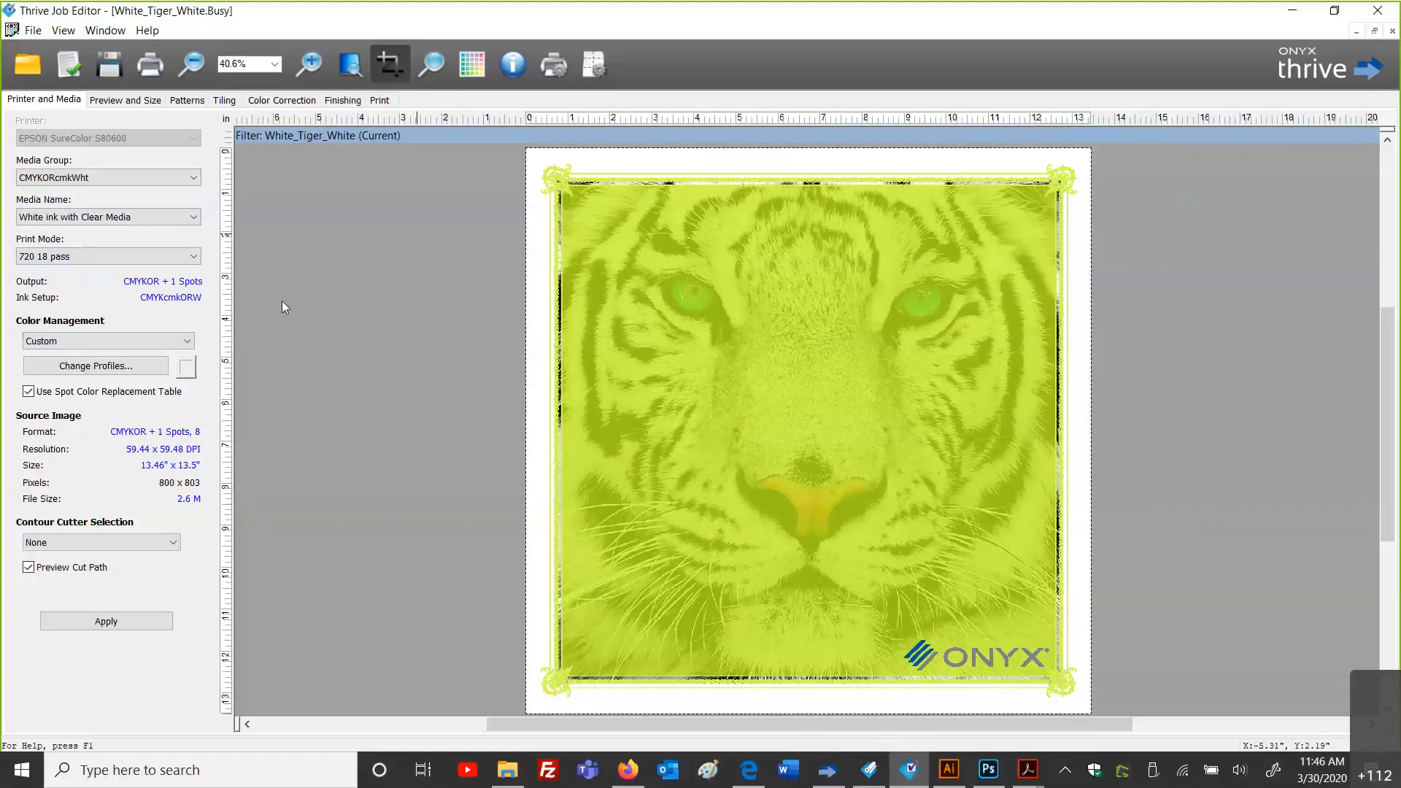
Step: Check the tiger job's color correction channels, including Spot1, and submit the job to the RIP-Queue
left_click(289, 102)
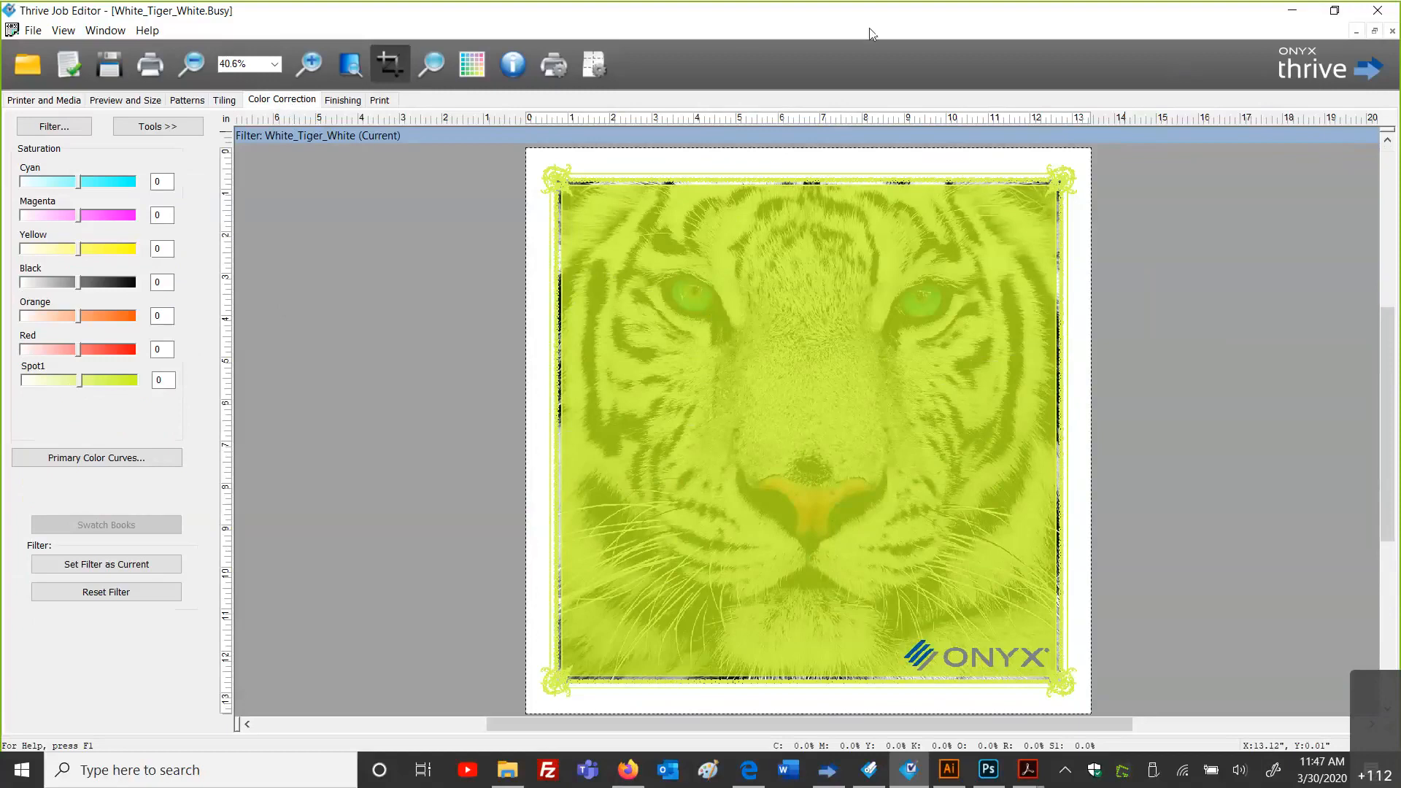
key("alt+Tab")
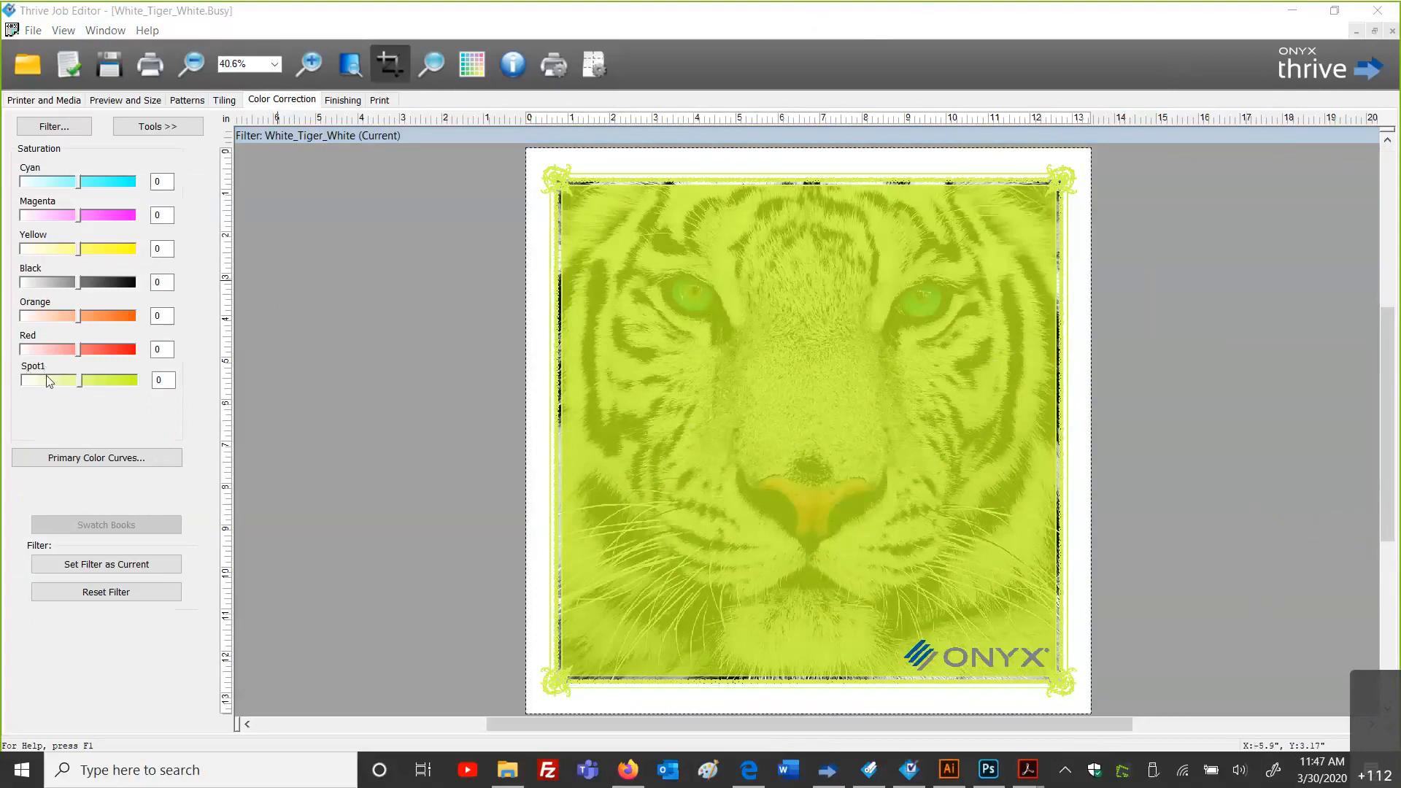
left_click(152, 71)
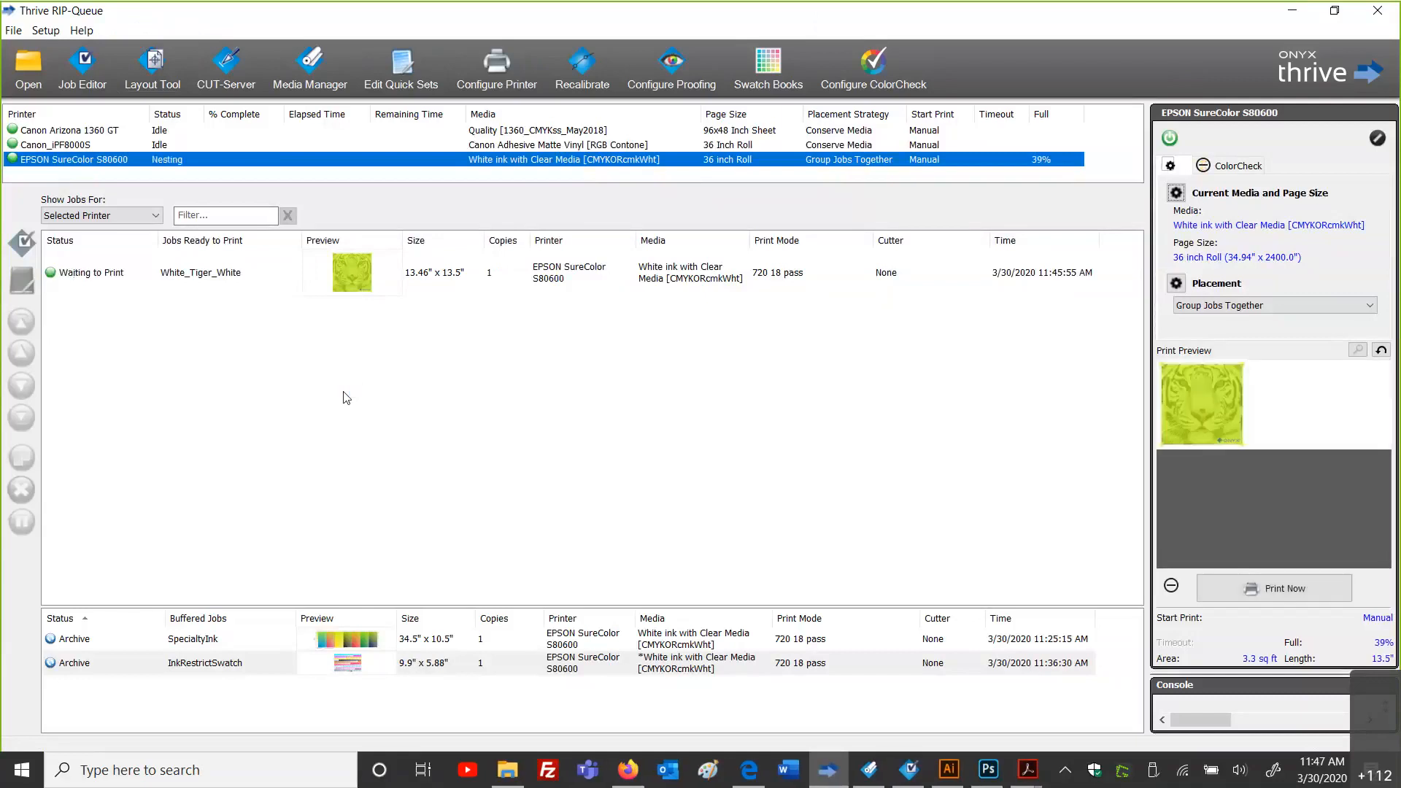
Step: Open Wheels_InkLimit_16bit_600.tif from the Samples folder in Job Editor for the EPSON SureColor S80600
left_click(33, 67)
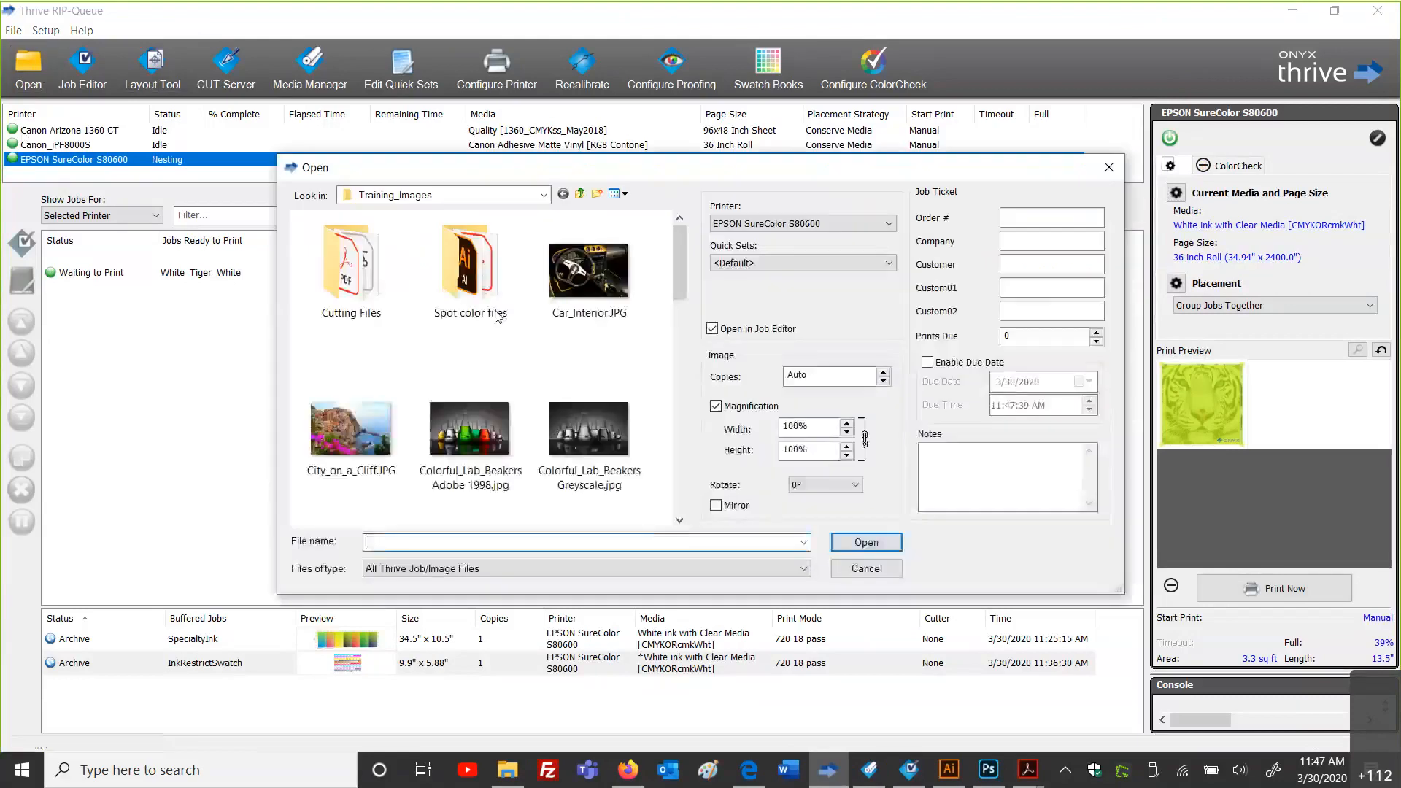
left_click(579, 193)
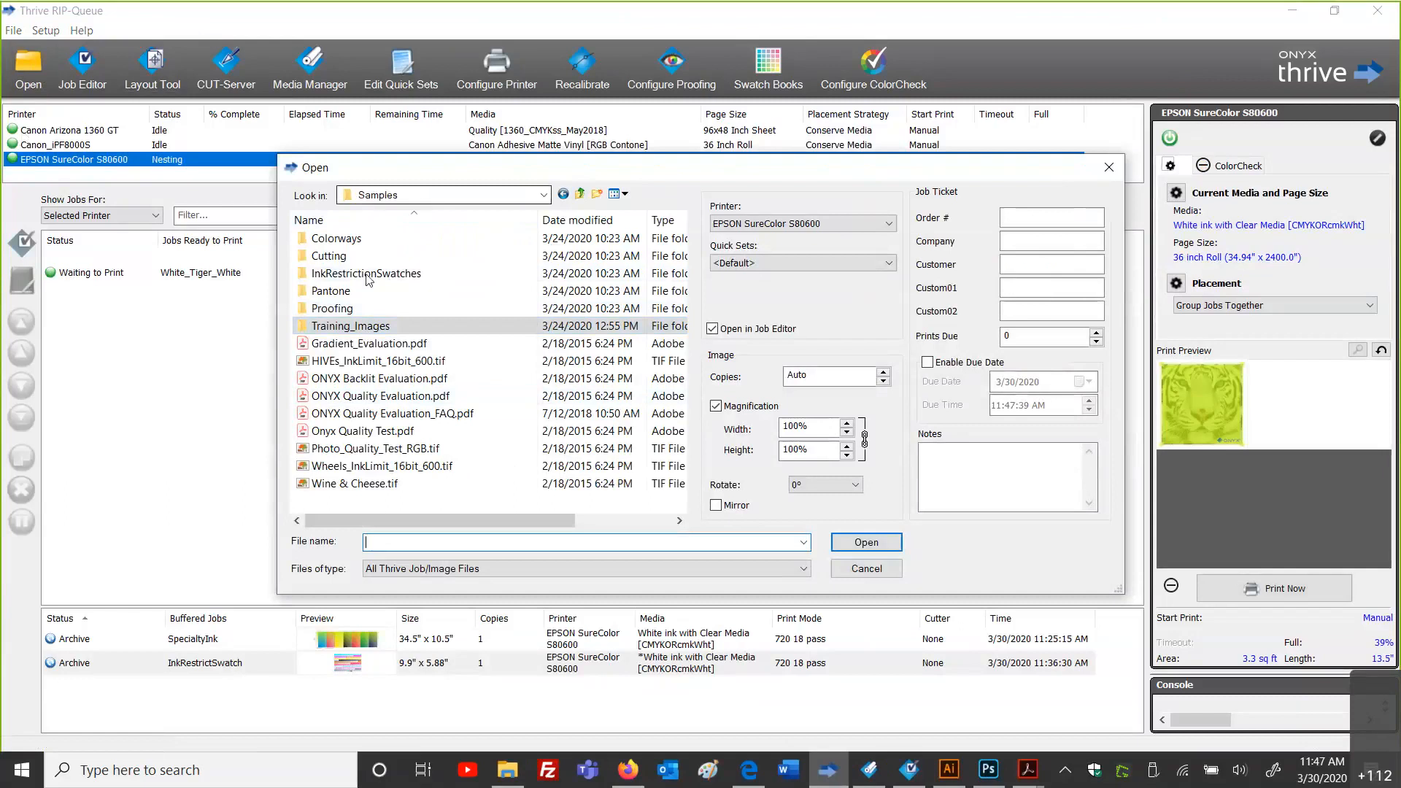
left_click(326, 398)
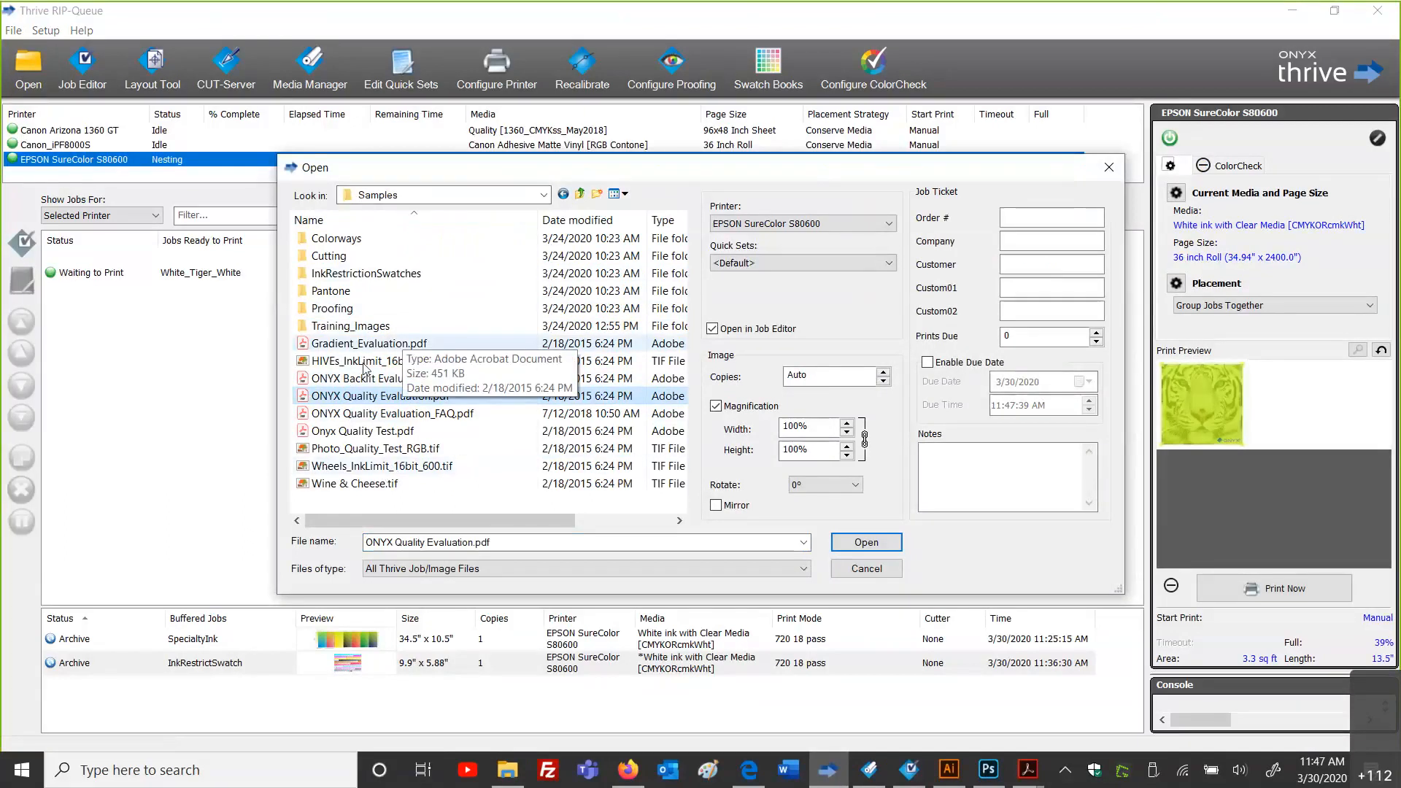
left_click(368, 467)
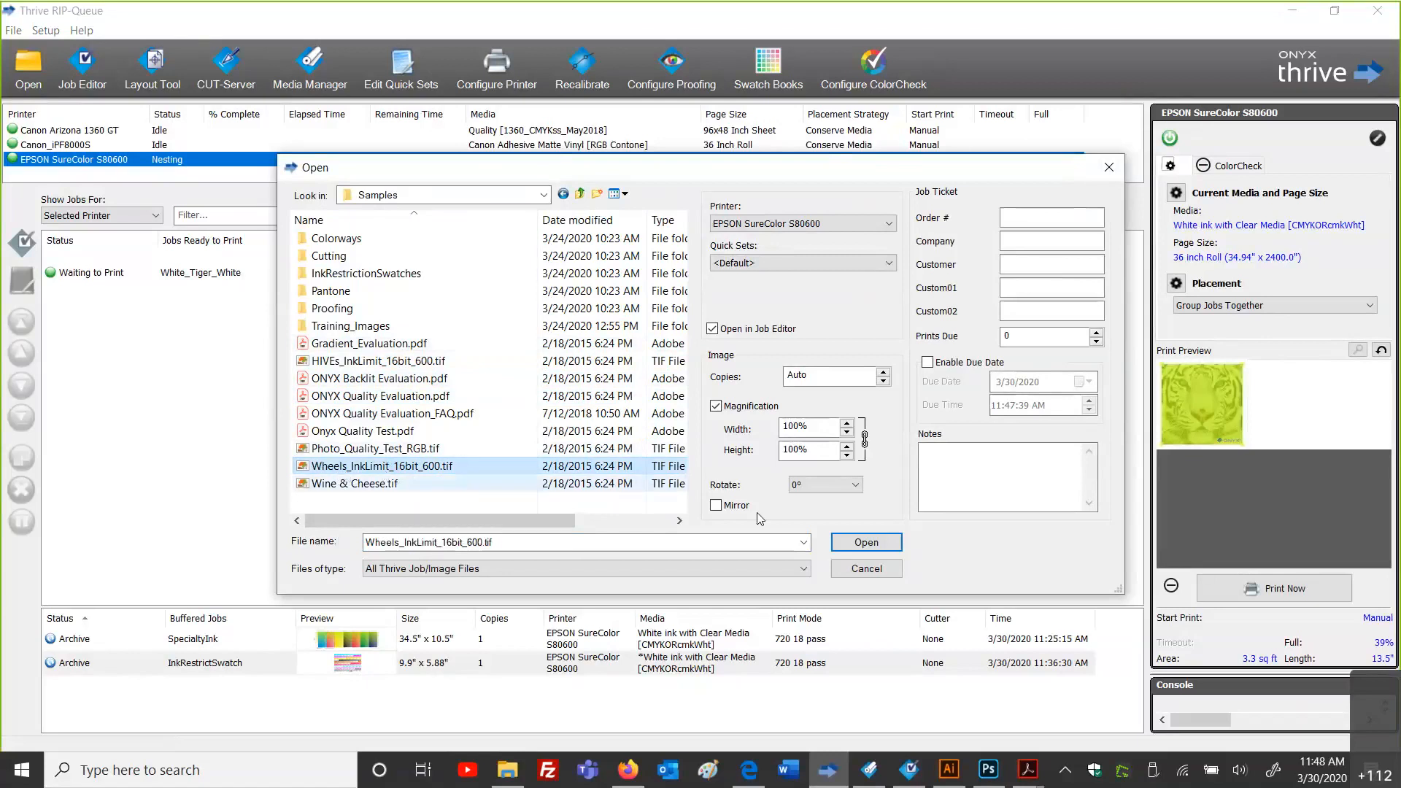
left_click(874, 547)
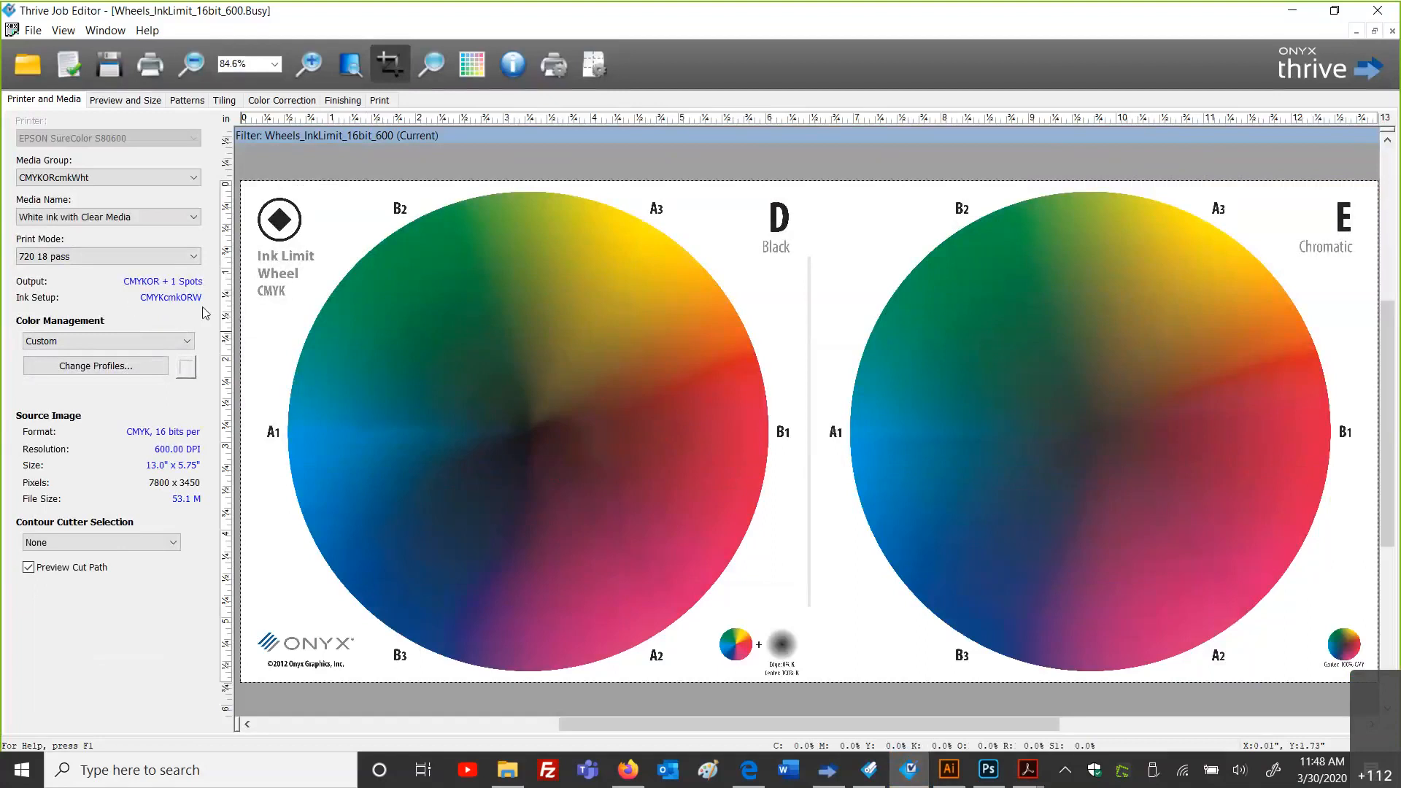
Step: Enable spot layer generation for the ink limit wheels with the Spot Layer Tool, and apply a Flood Fill to the Spot1 channel
left_click(278, 101)
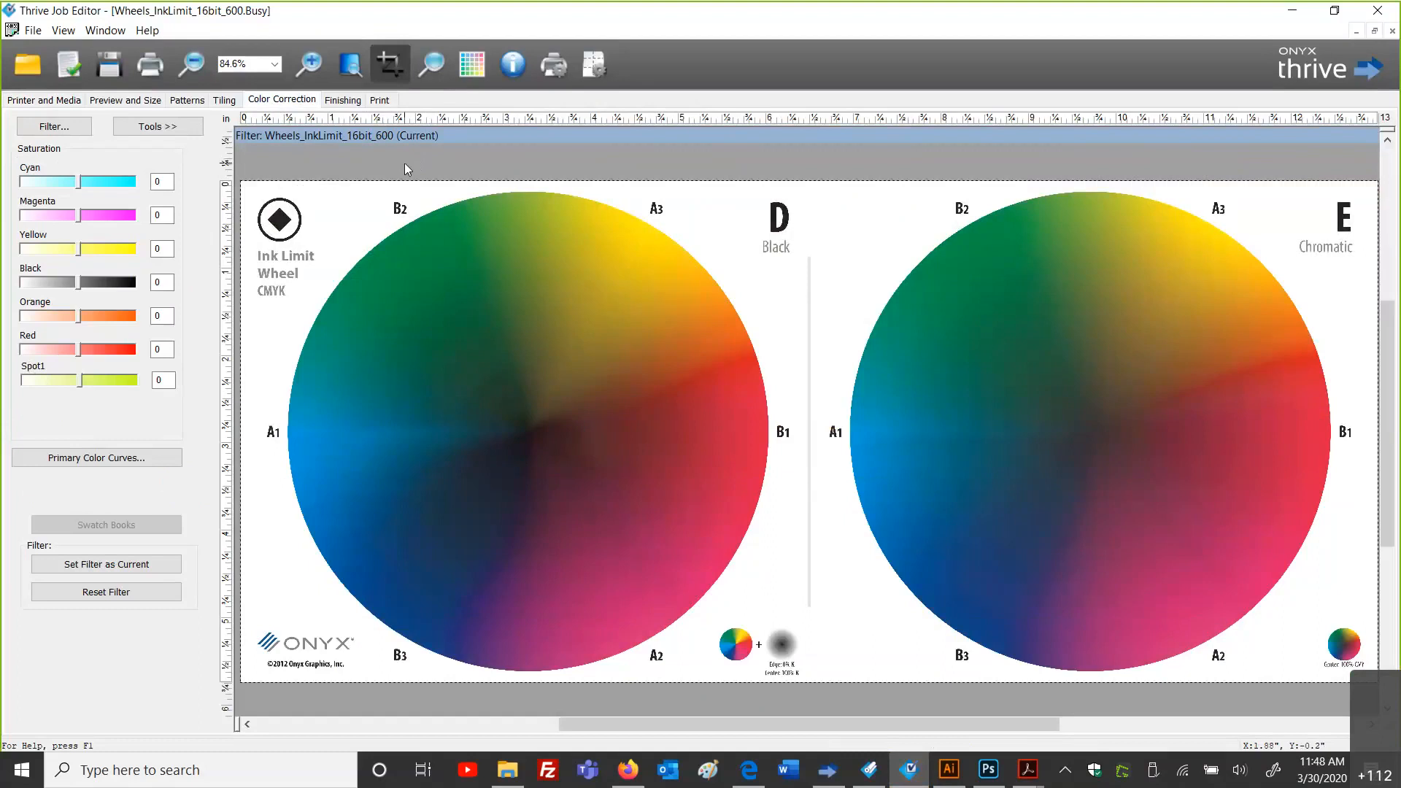
left_click(157, 131)
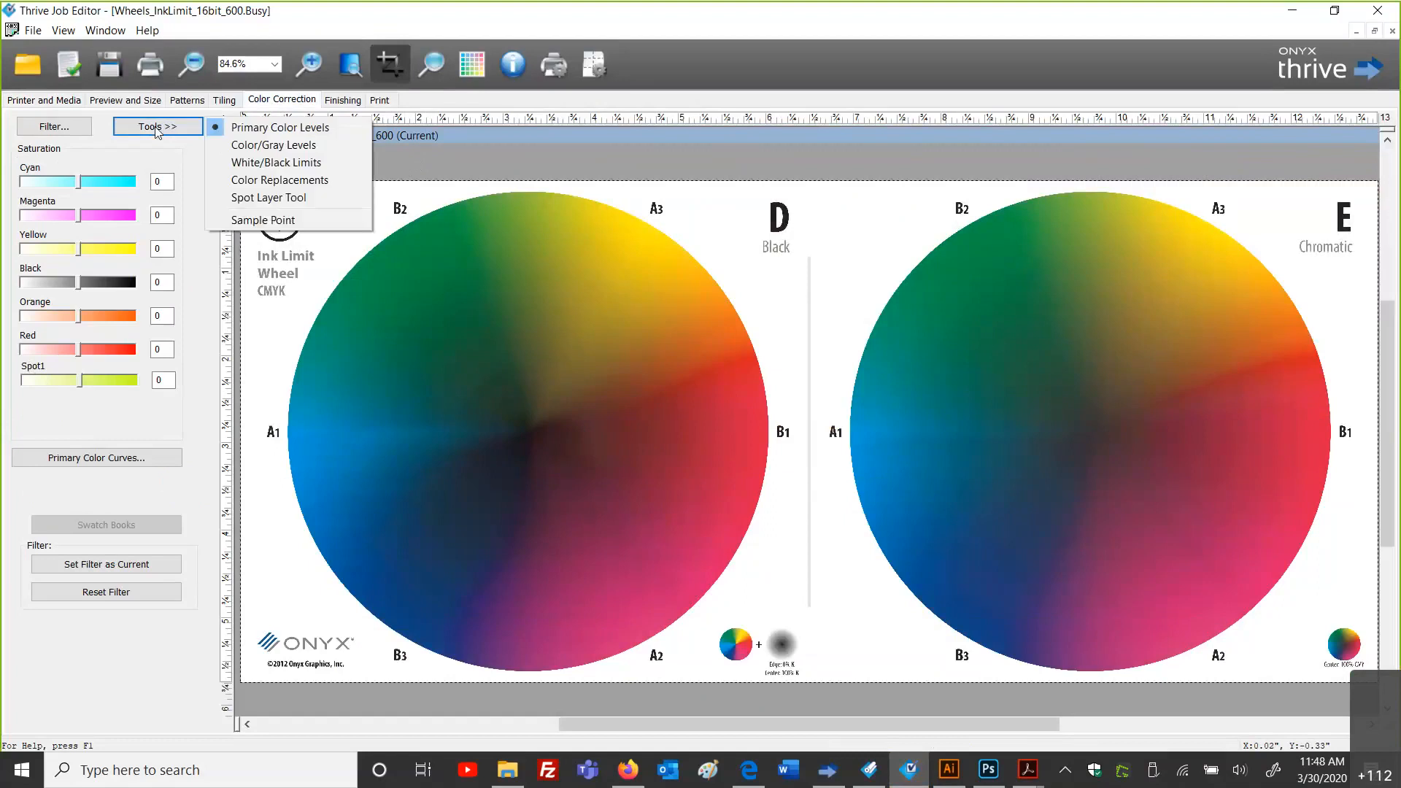
left_click(223, 198)
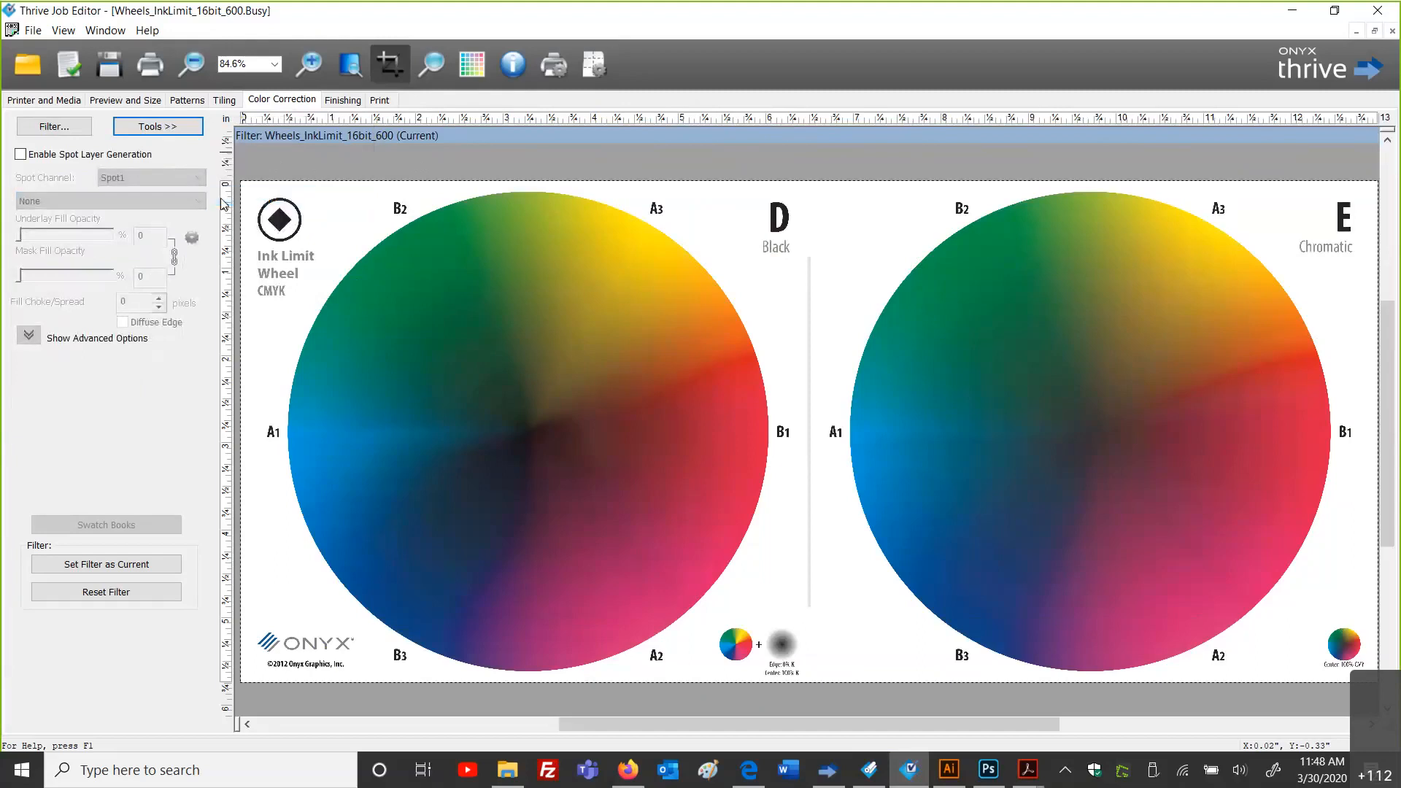
left_click(21, 154)
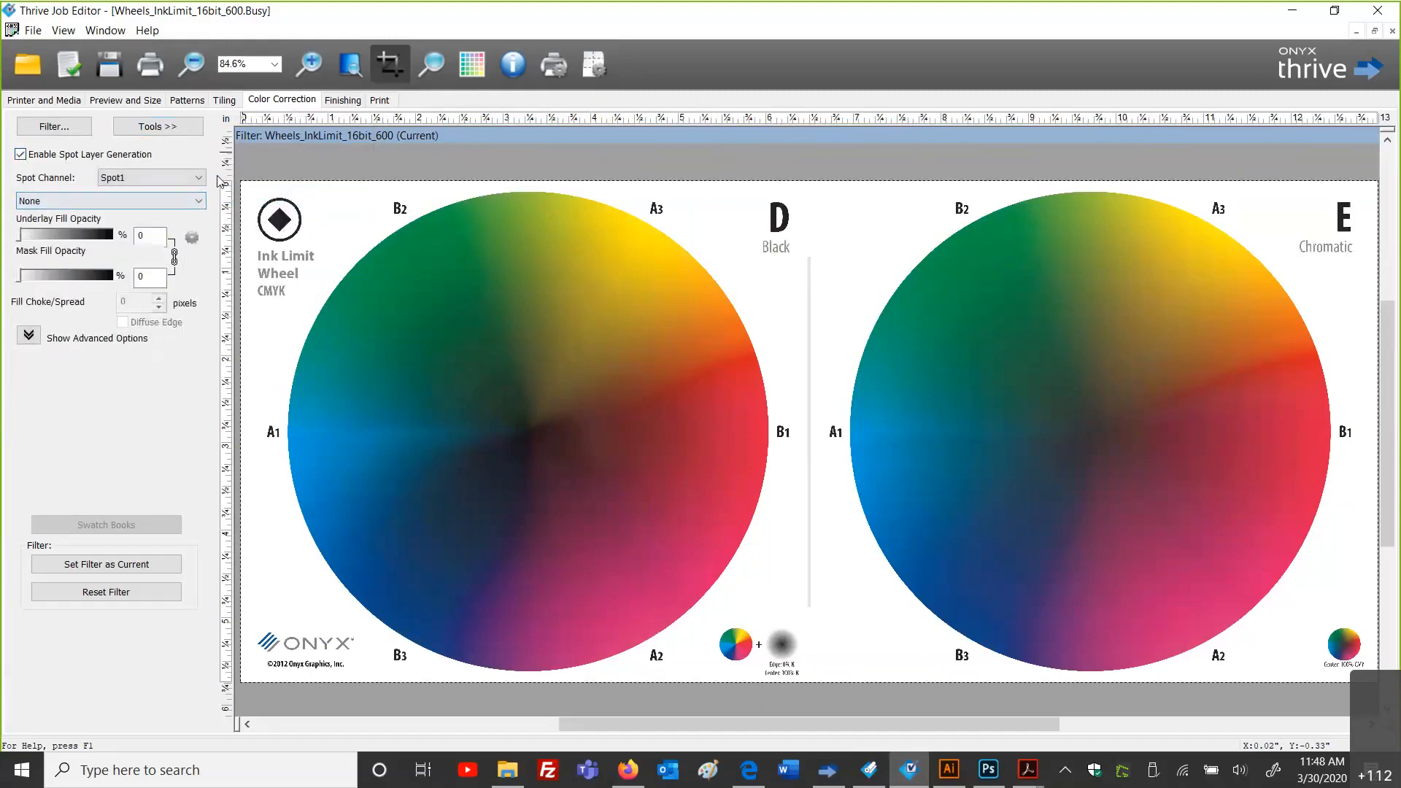
left_click(198, 178)
left_click(199, 178)
left_click(198, 178)
left_click(199, 178)
left_click(181, 201)
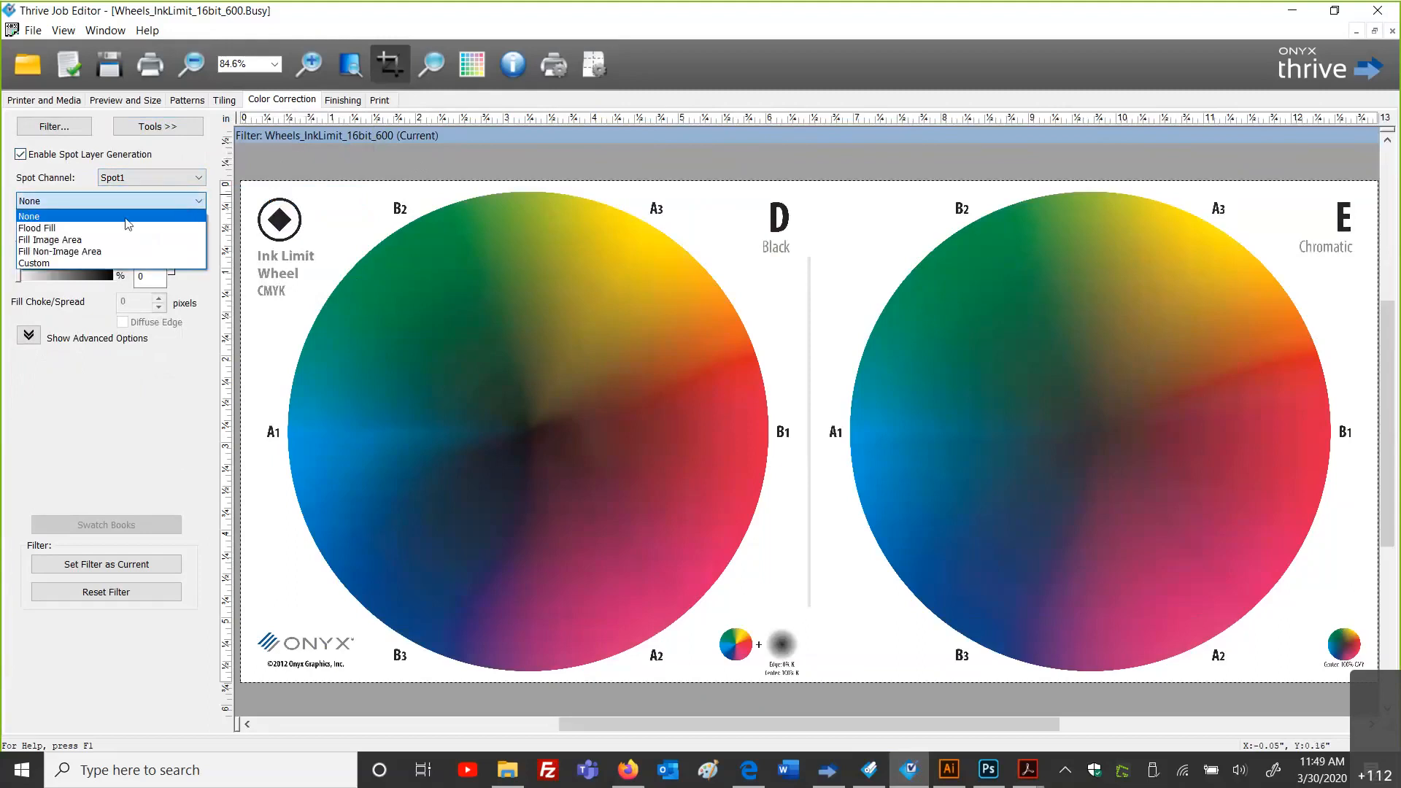
left_click(91, 228)
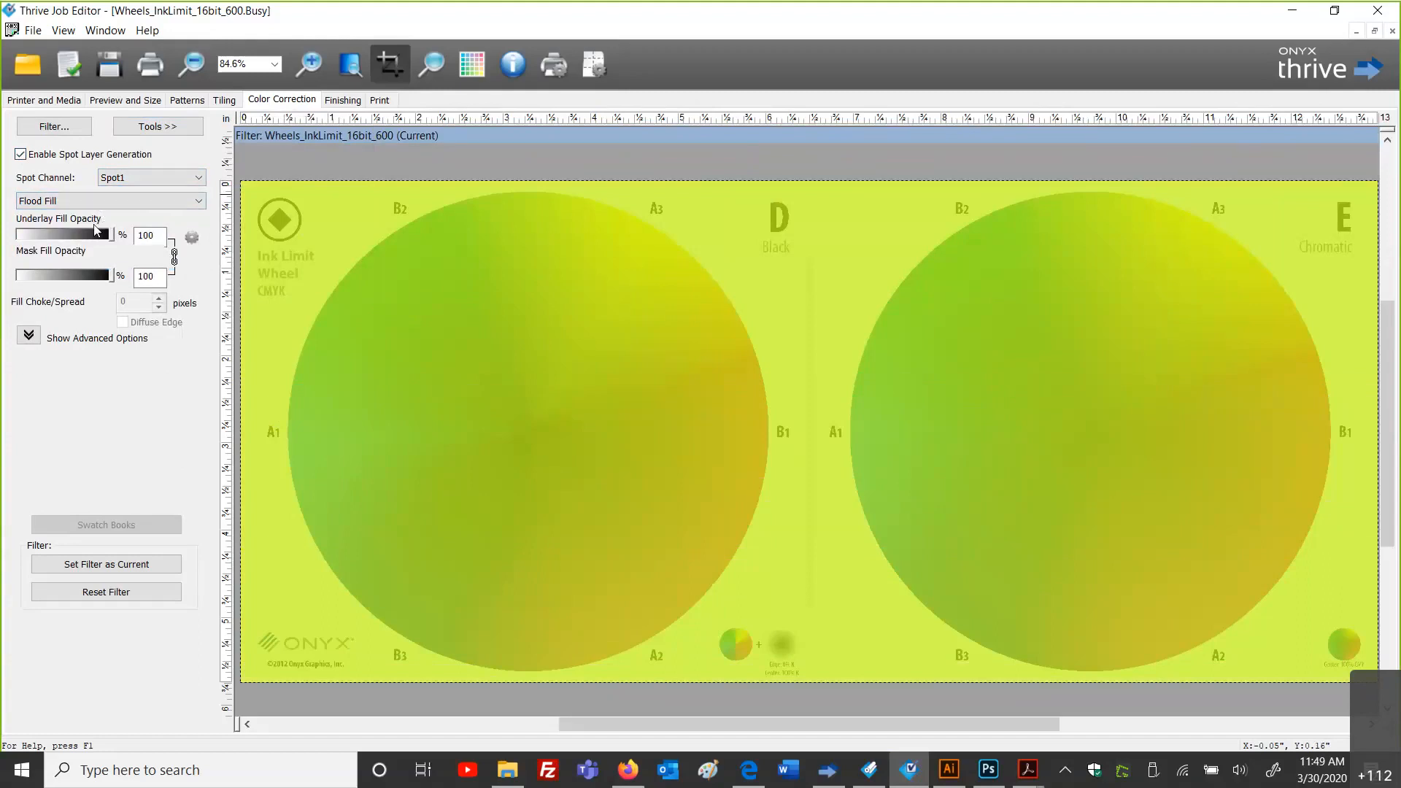
Step: Try the Fill Image Area and Fill Non-Image Area options for the Spot1 layer, and set it back to Flood Fill
left_click(199, 203)
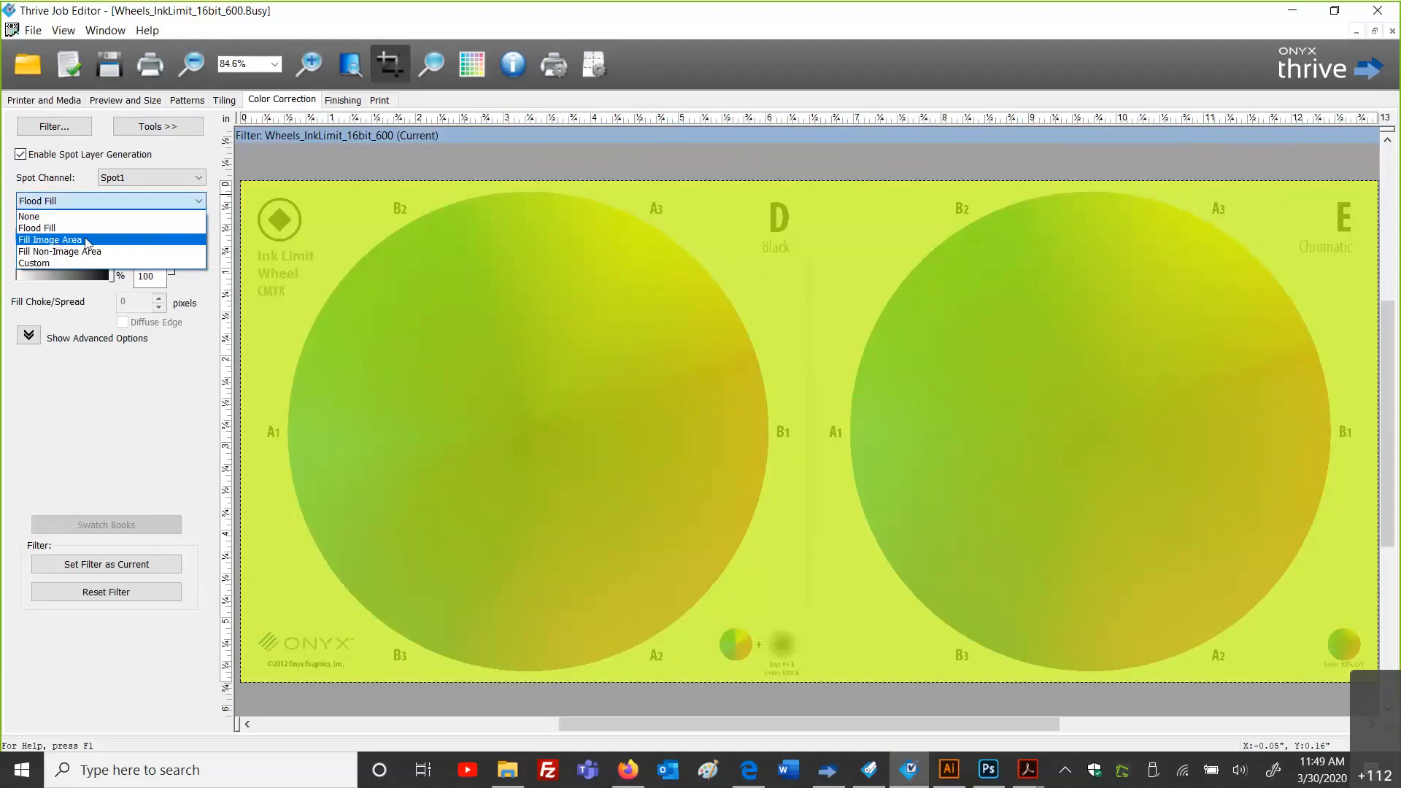
left_click(90, 241)
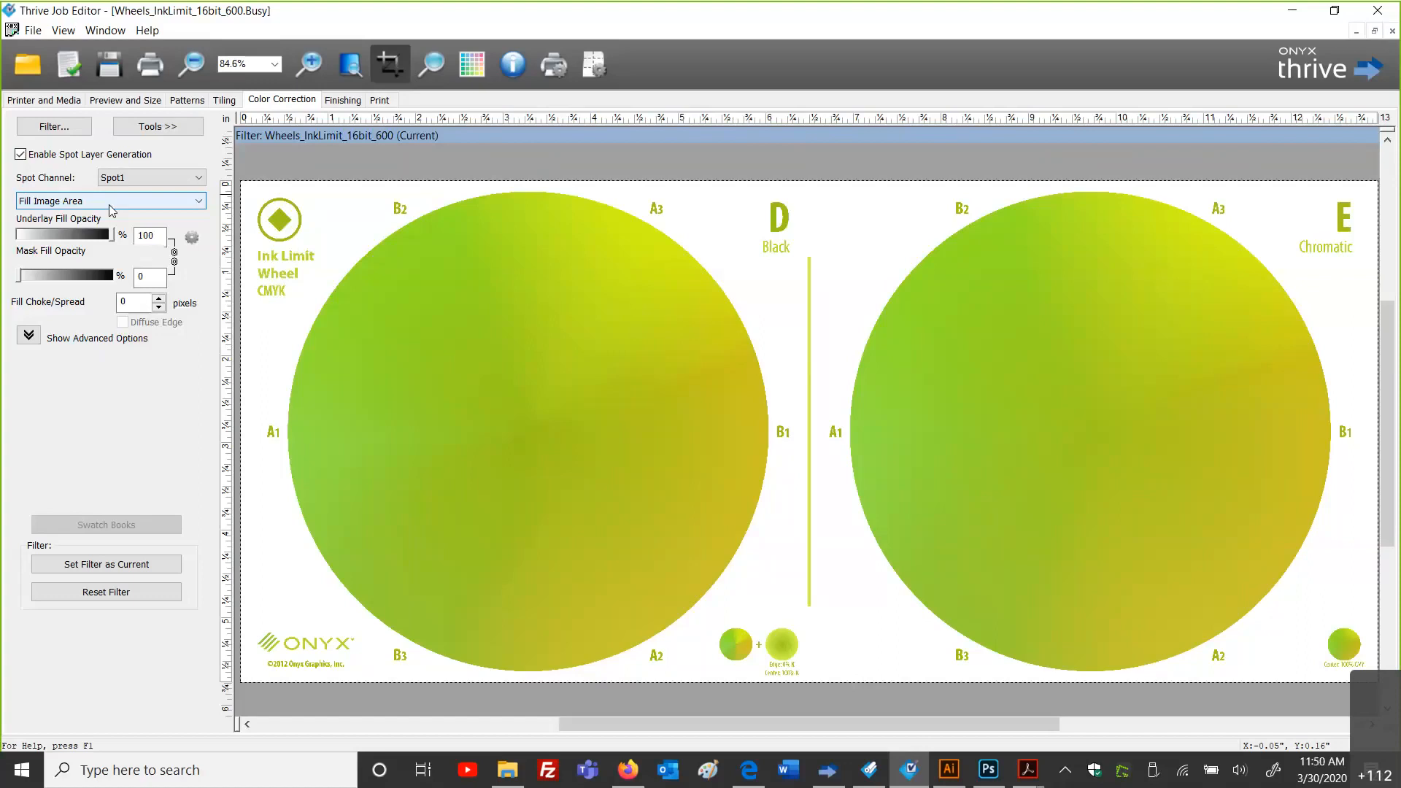
left_click(191, 202)
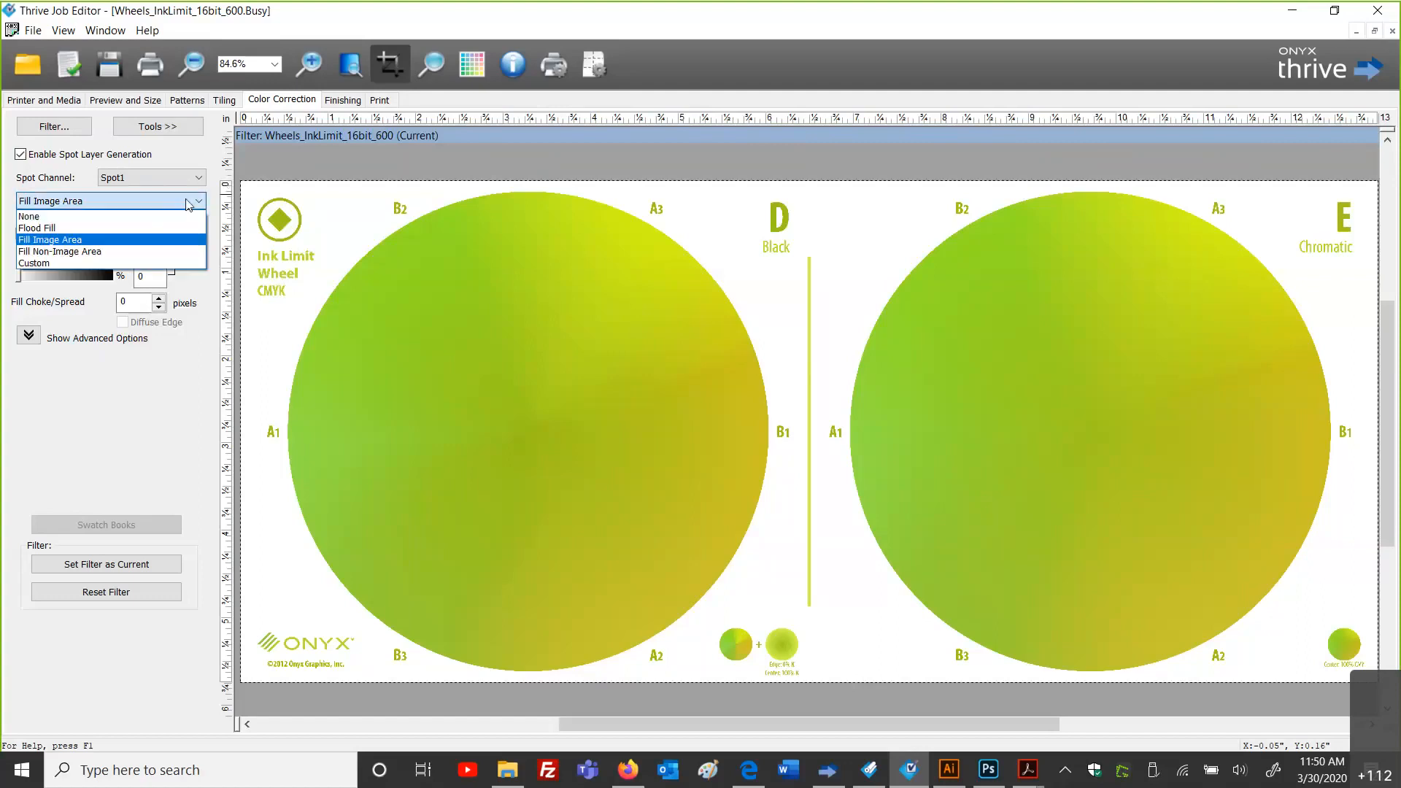
left_click(45, 252)
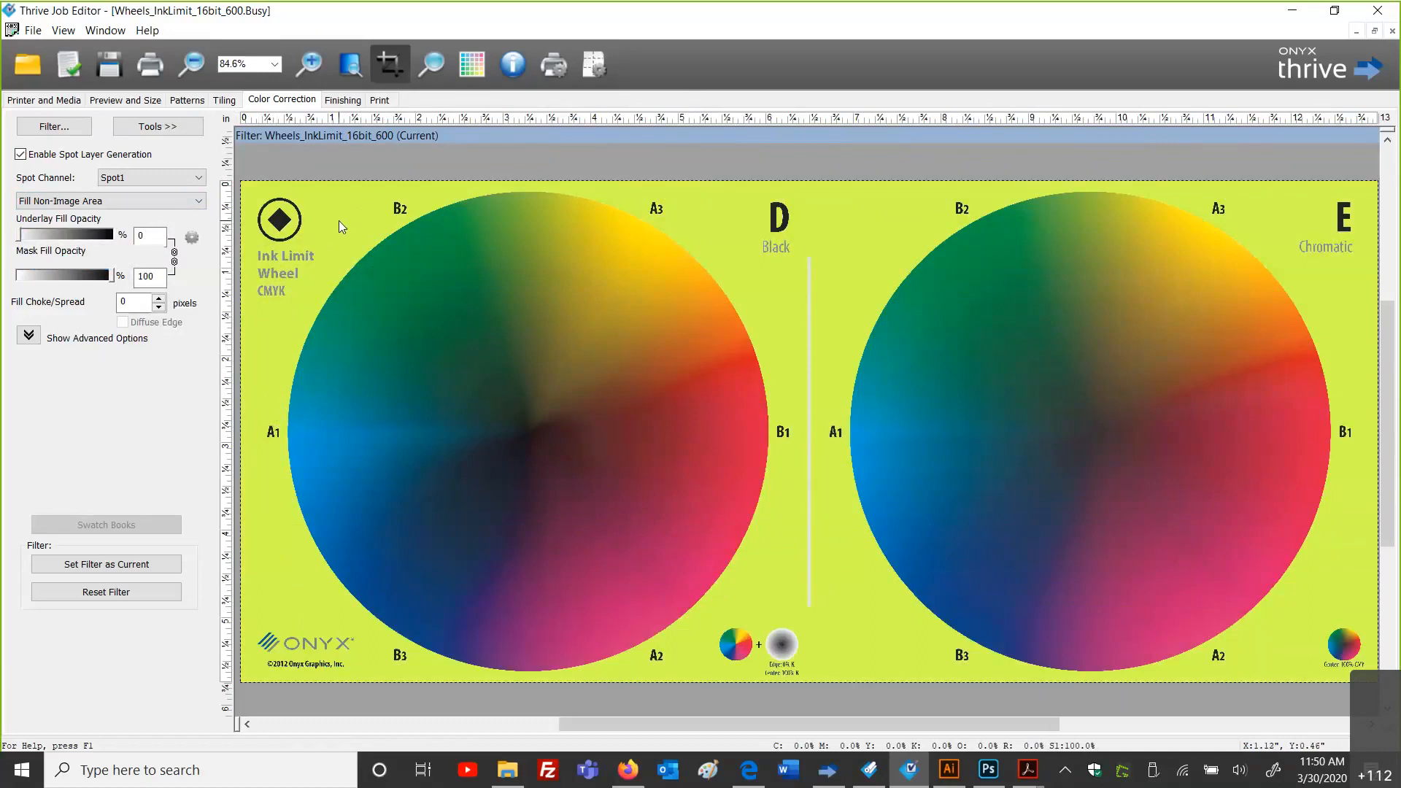
left_click(146, 201)
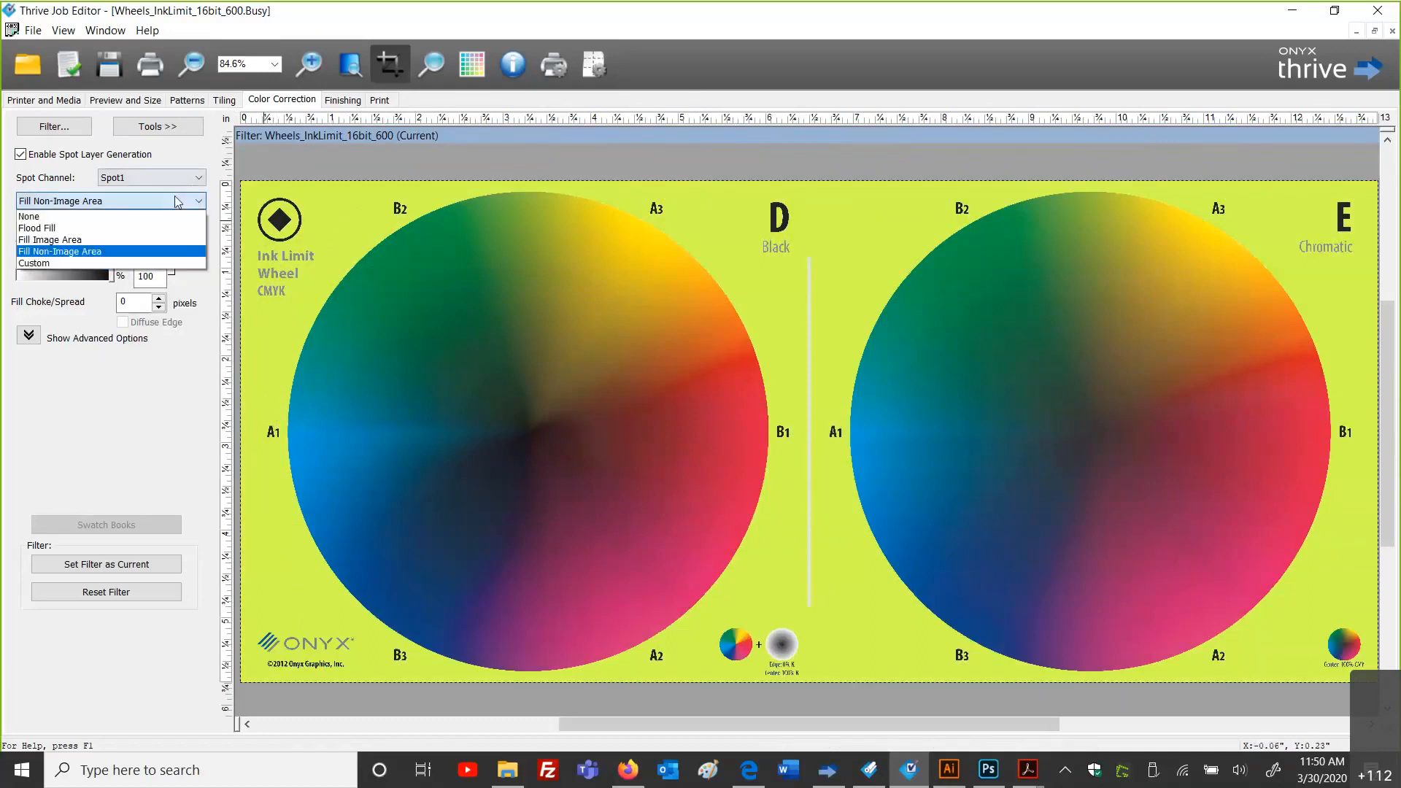
left_click(141, 228)
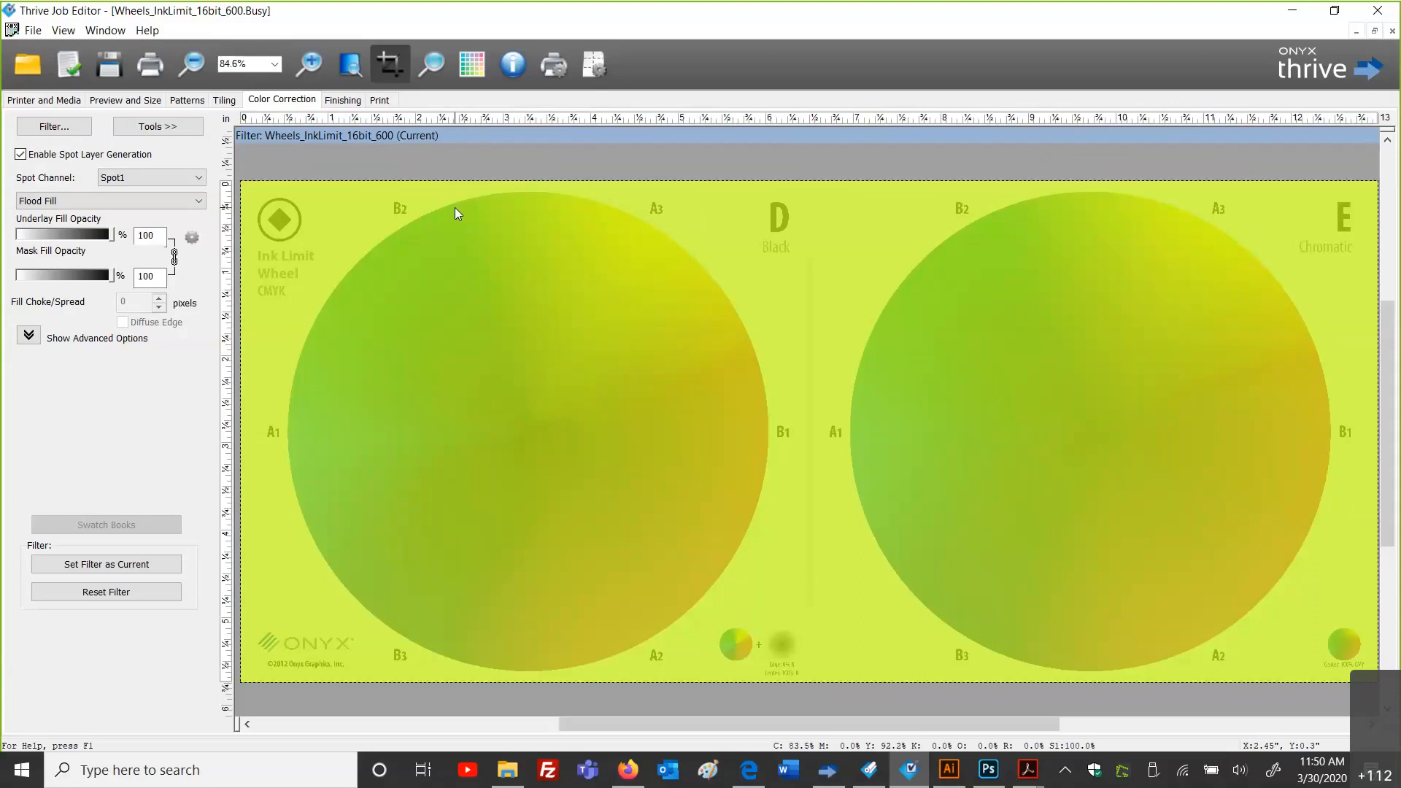
Step: Start exporting the Wheels_InkLimit_16bit_600 filter from the Filter Manager, saving its changes, and name the file Flood Fill White.filter
left_click(64, 132)
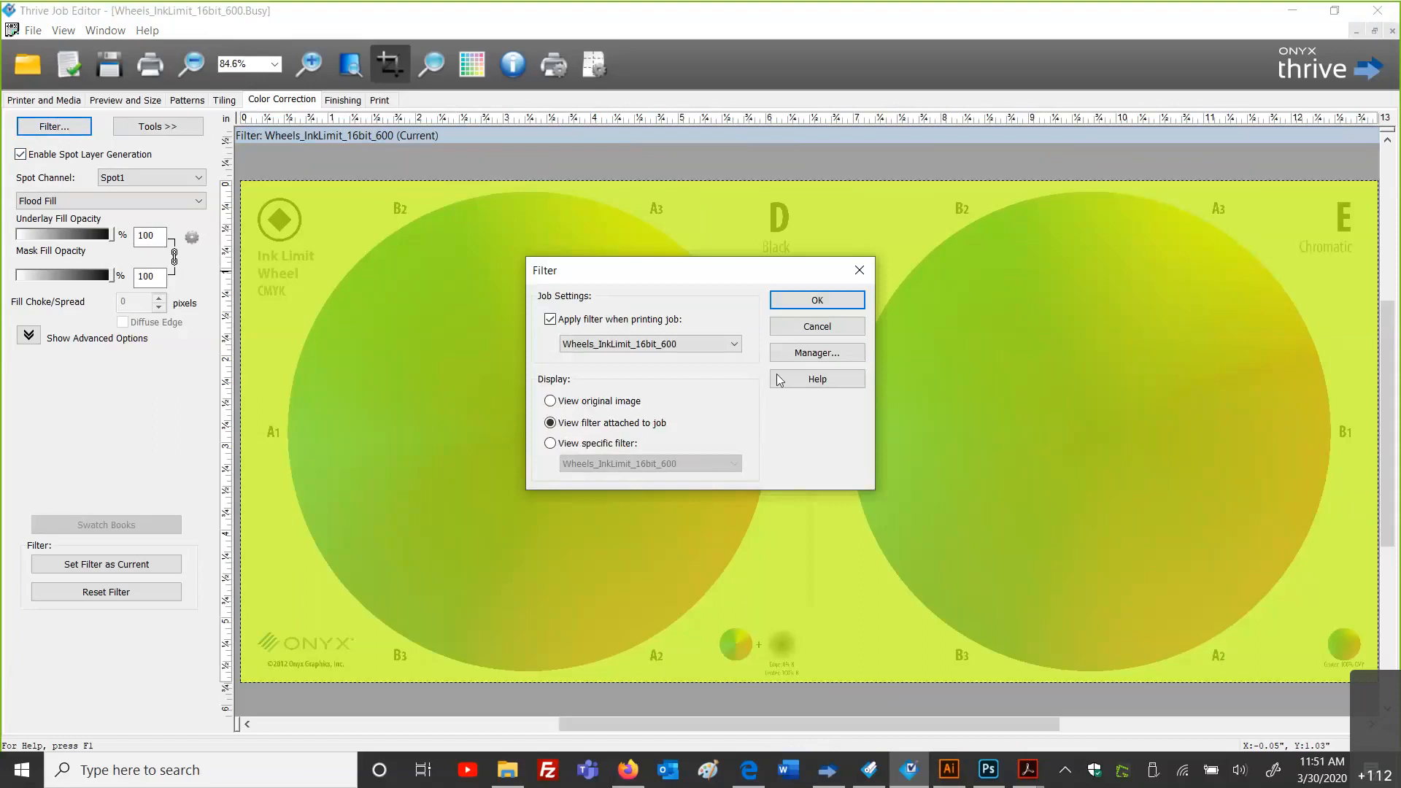
left_click(812, 354)
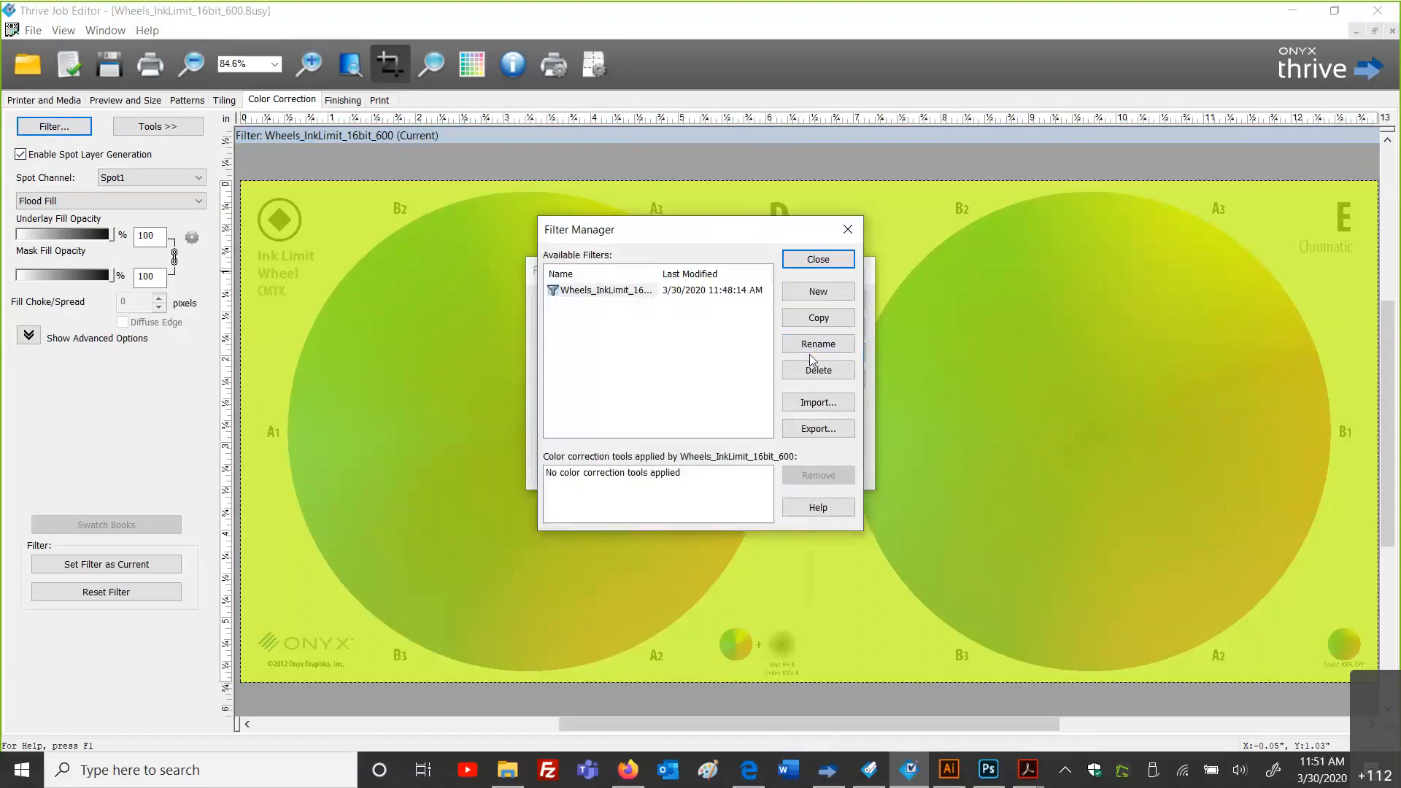
left_click(818, 428)
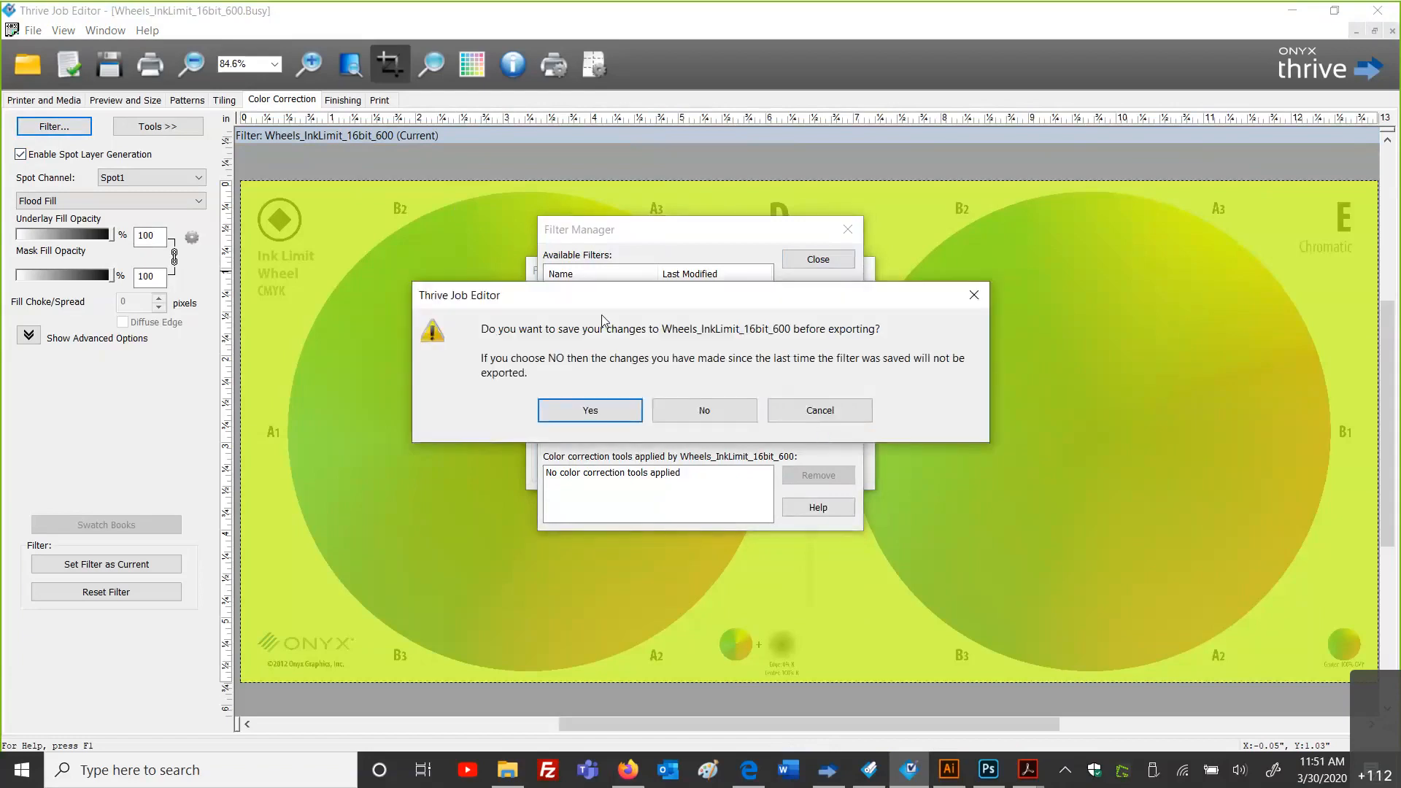
left_click(573, 414)
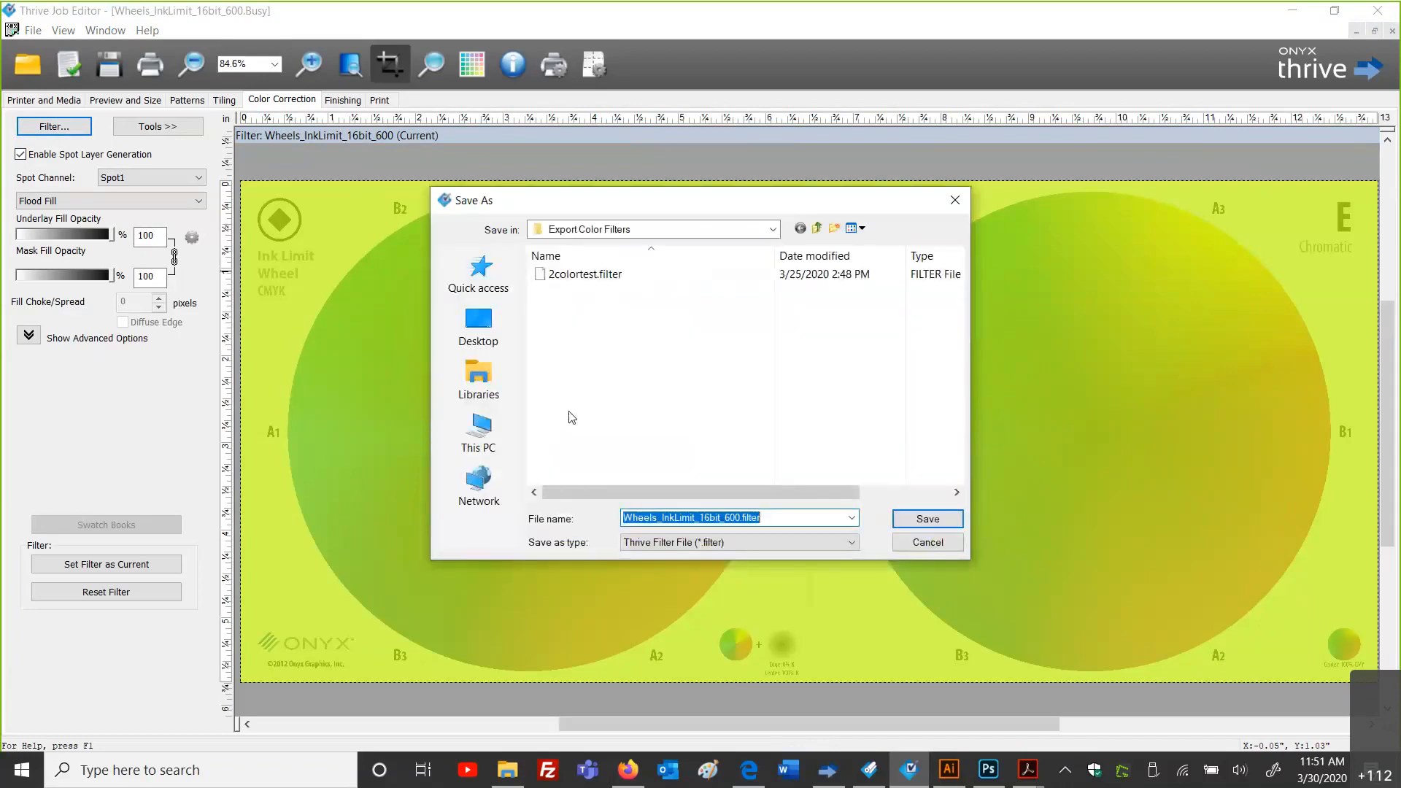
left_click(748, 518)
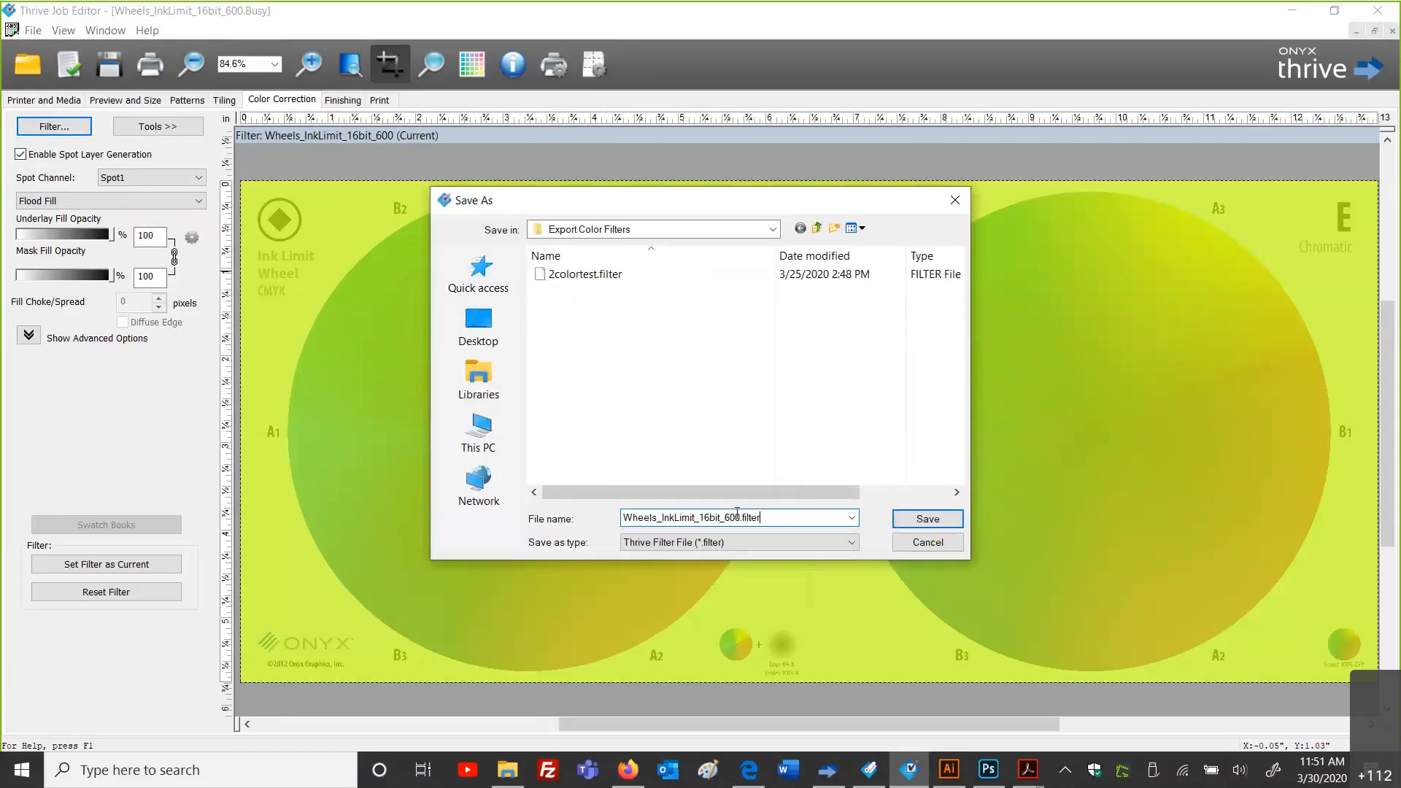
double_click(739, 517)
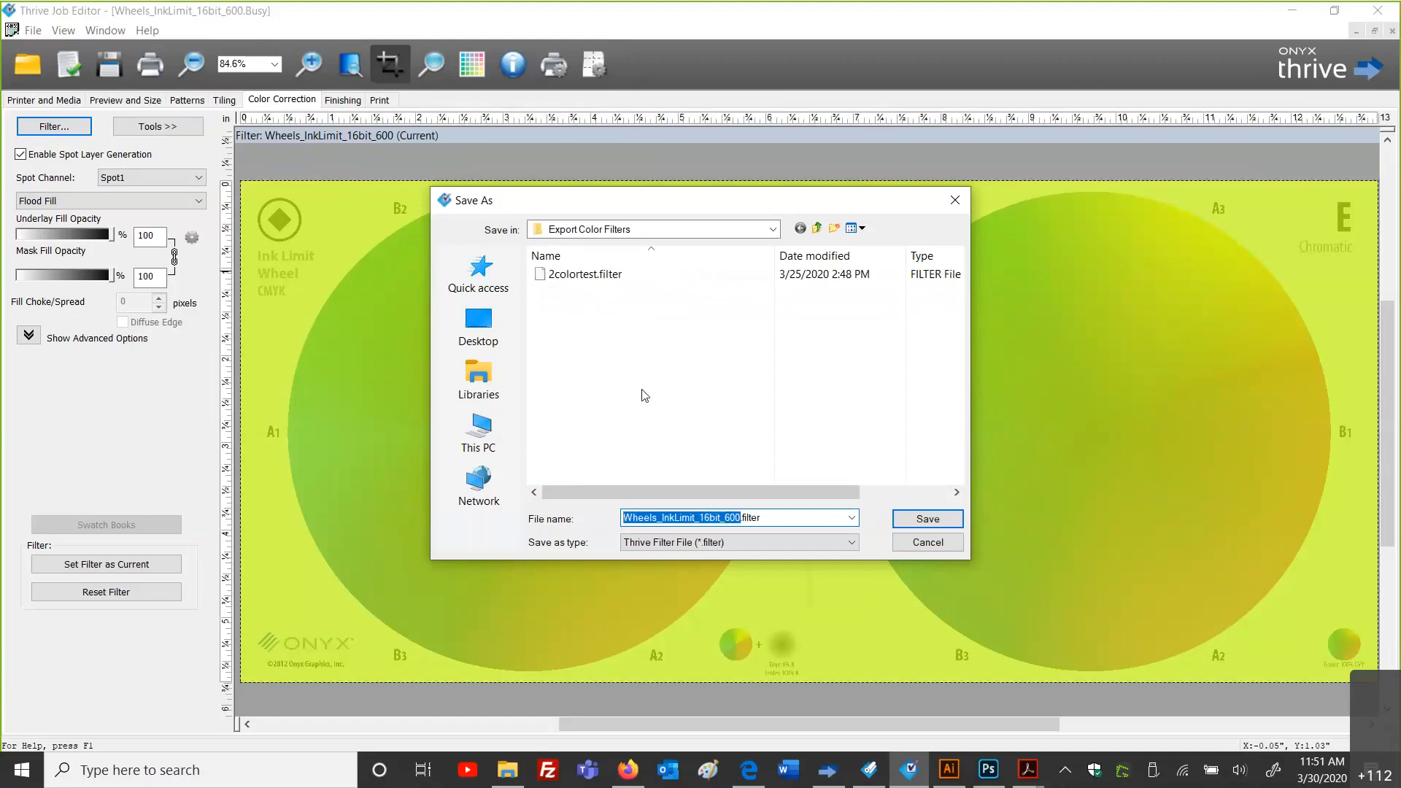
type("Flood Fill White")
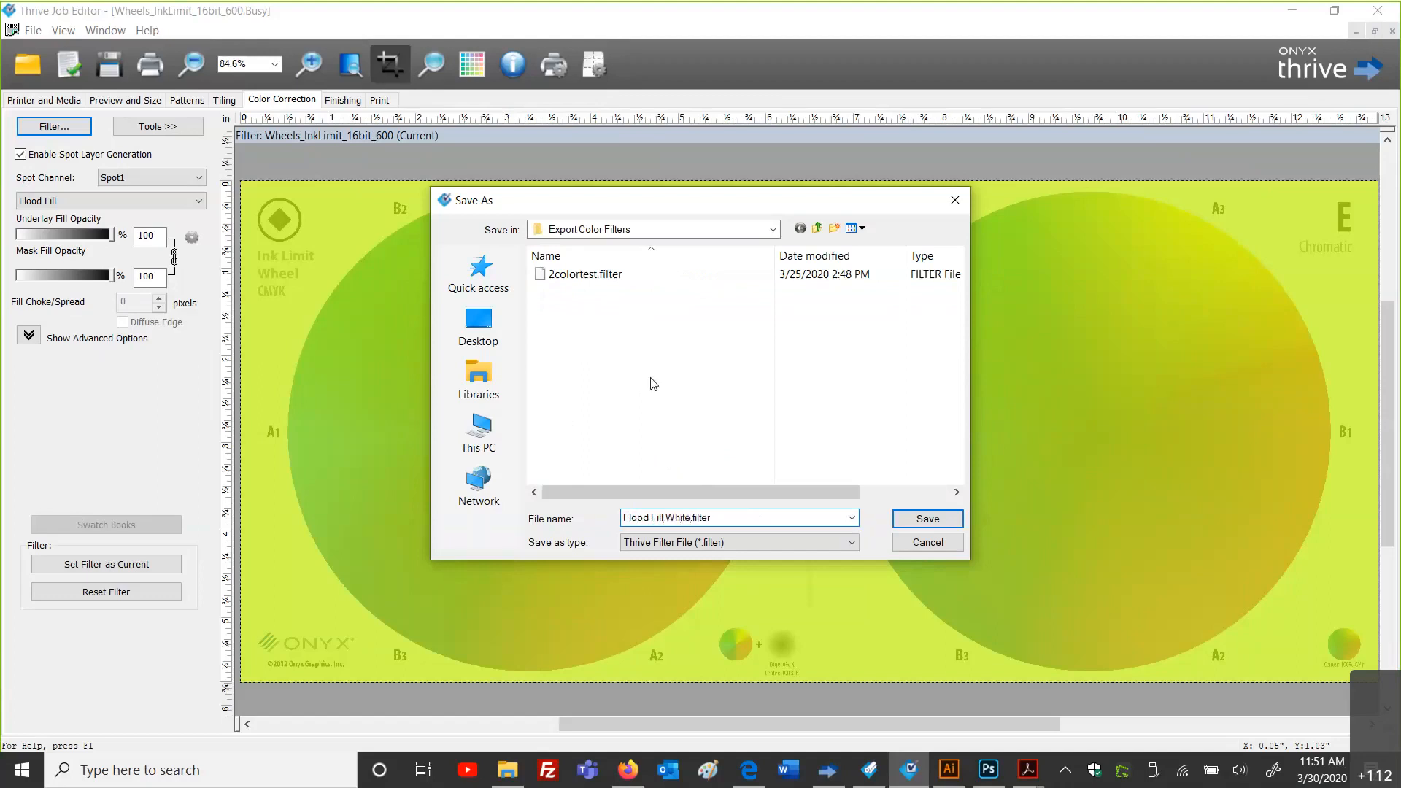
Step: Browse to the Thrive19 Samples folder on the OS (C:) drive as the destination for the exported filter
left_click(772, 229)
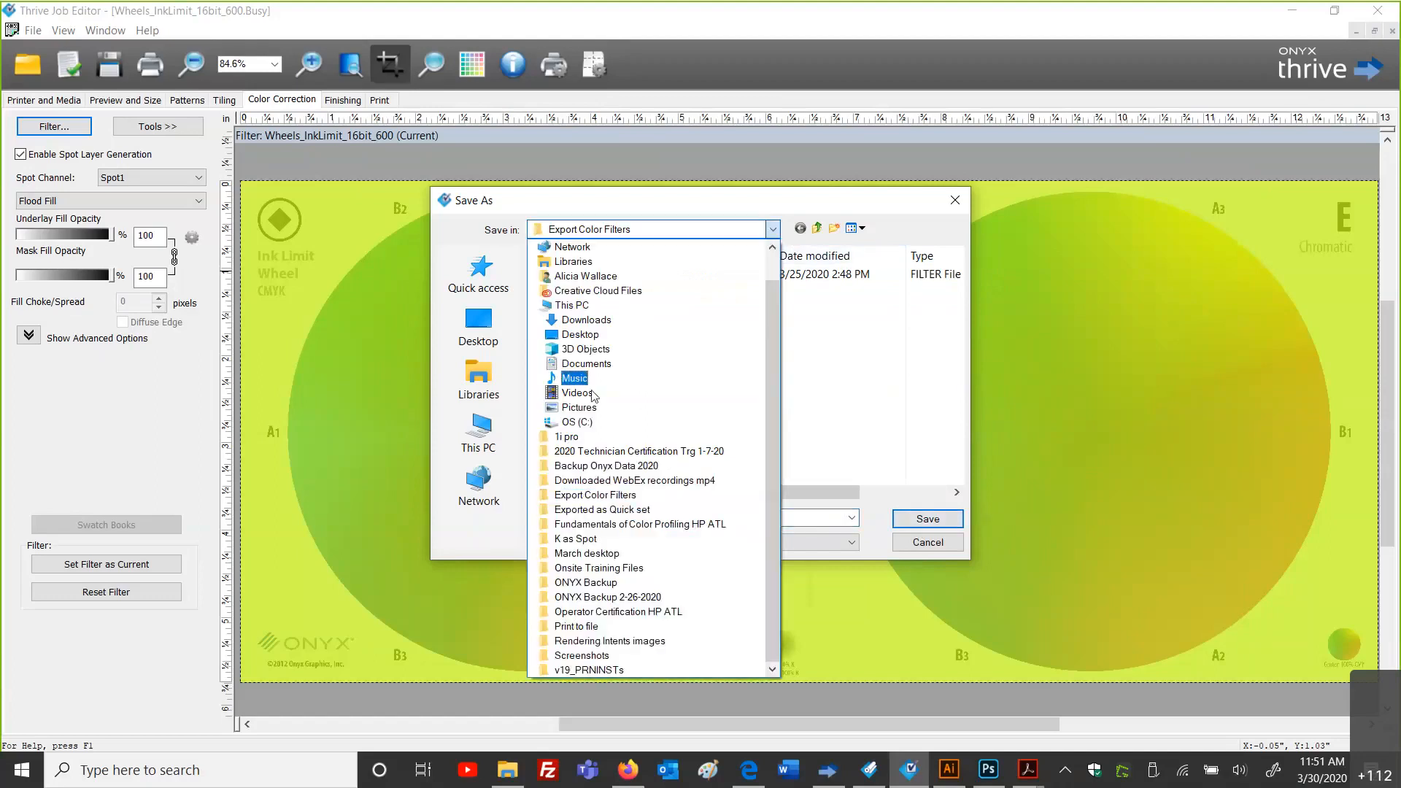
left_click(576, 422)
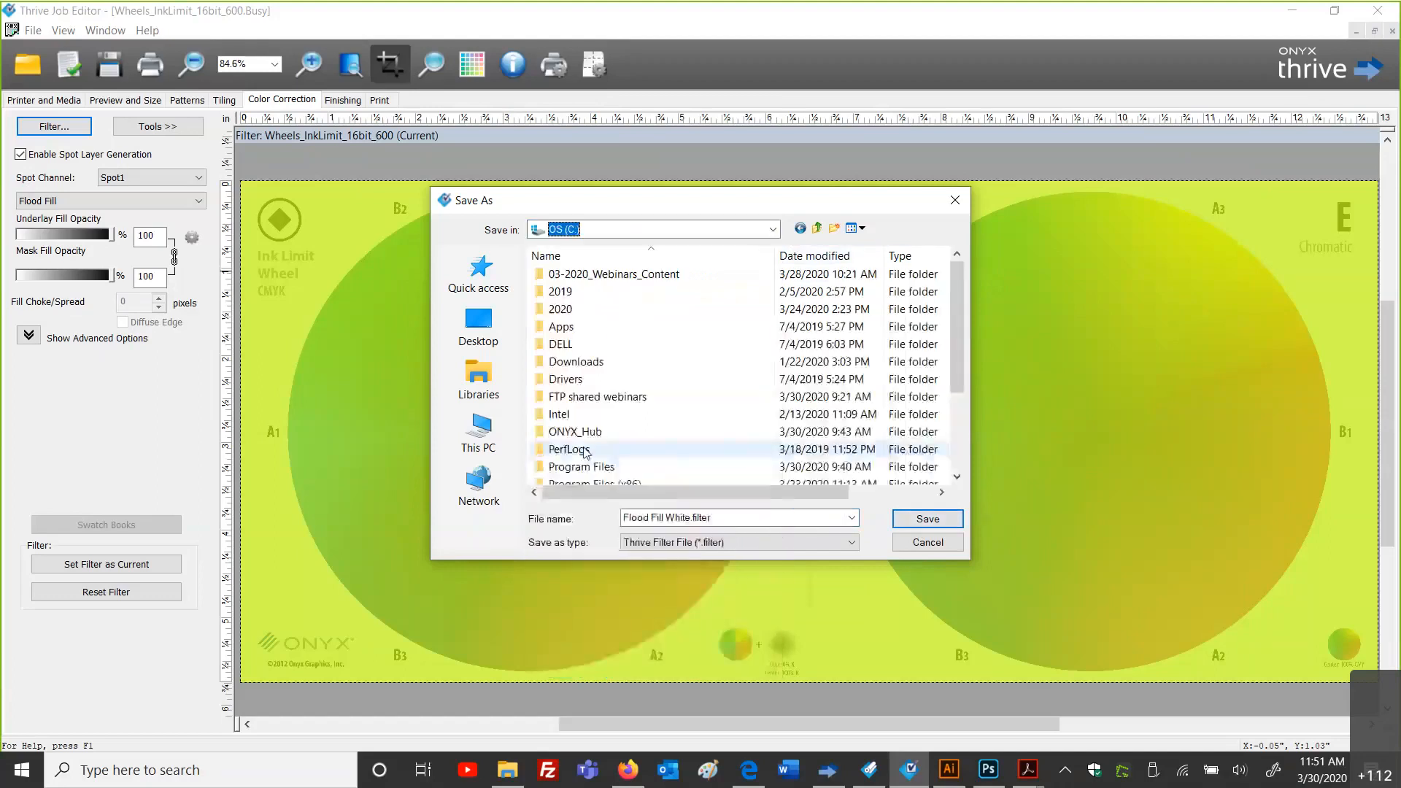
double_click(576, 414)
scroll(577, 394, "down", 5)
double_click(576, 379)
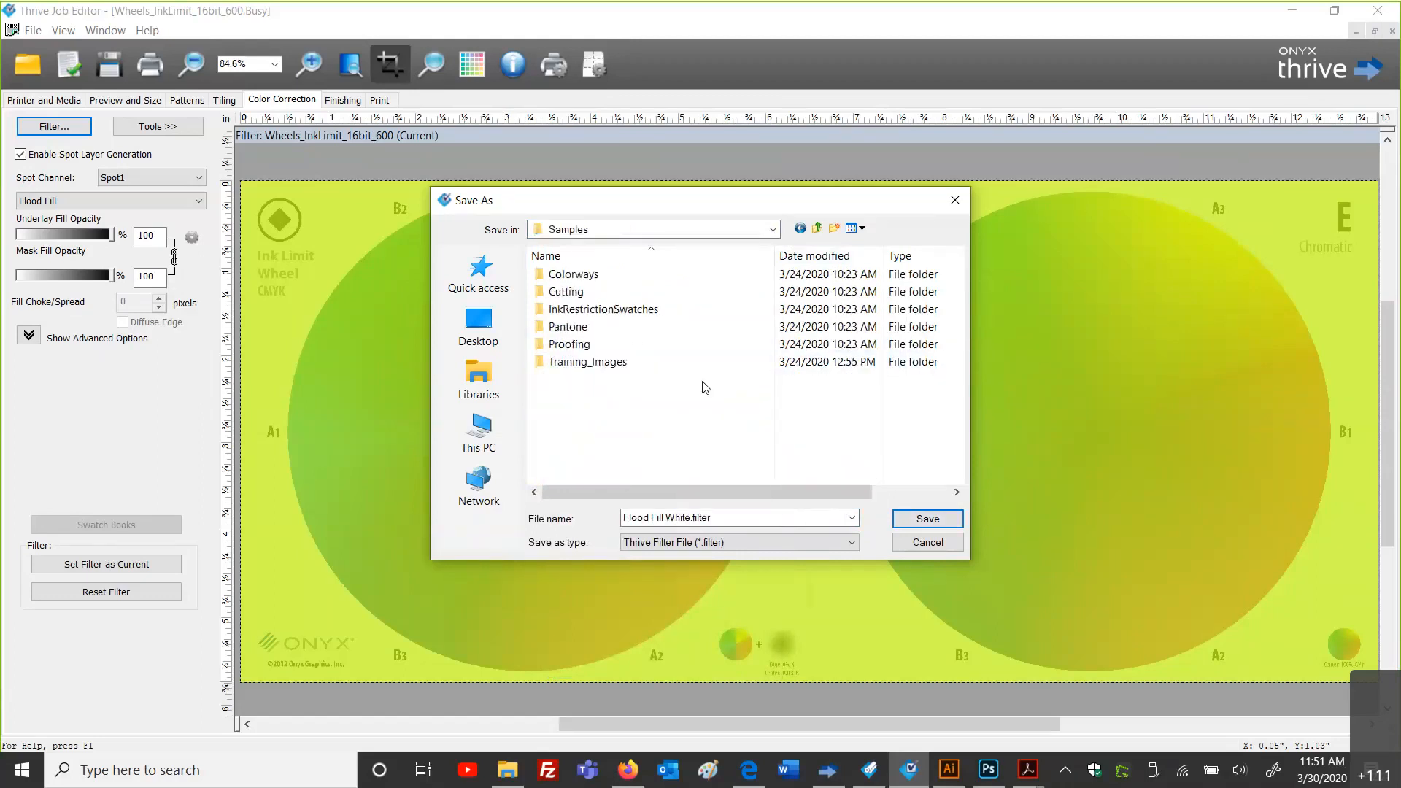
Step: Create a folder named Filters inside Samples and save Flood Fill White.filter in it
left_click(834, 230)
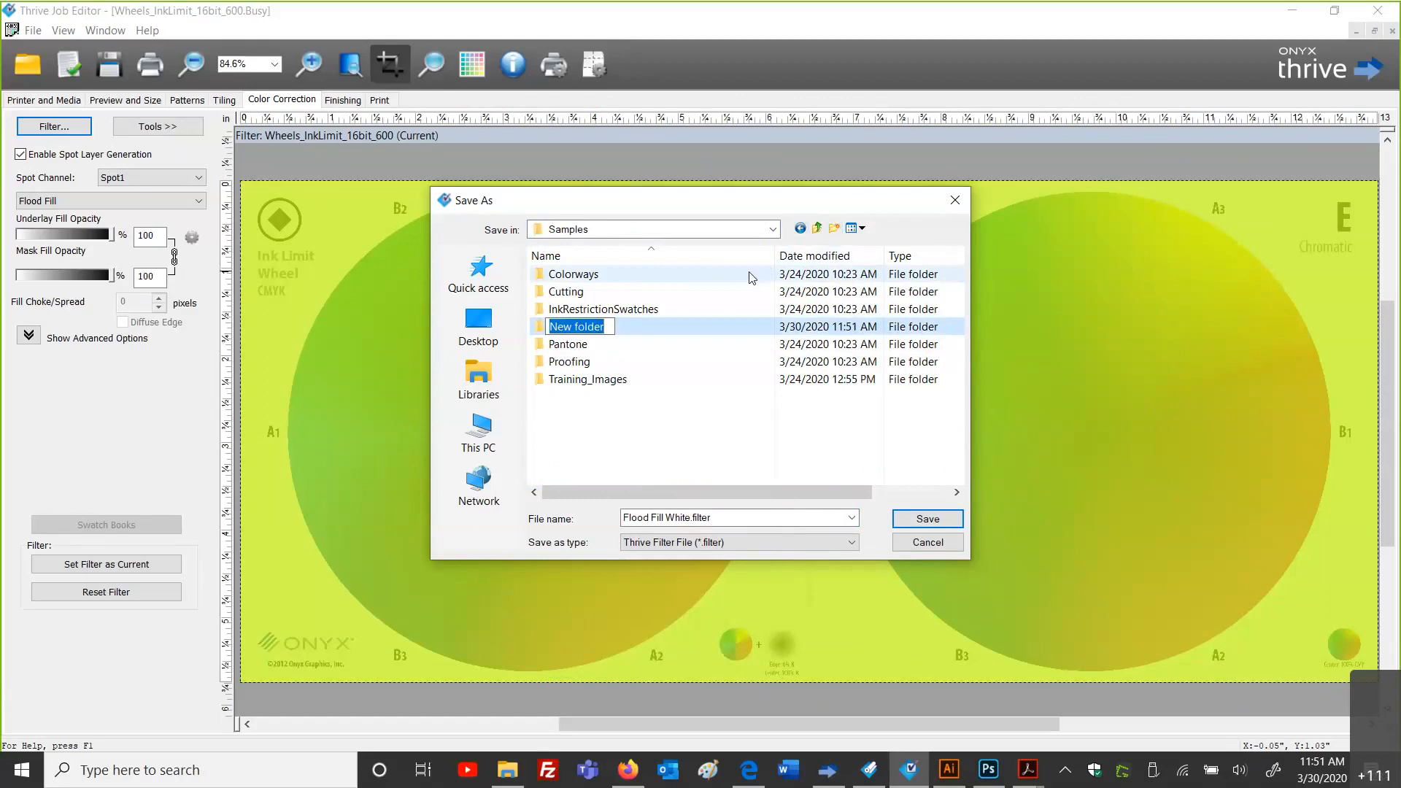
type("Filt")
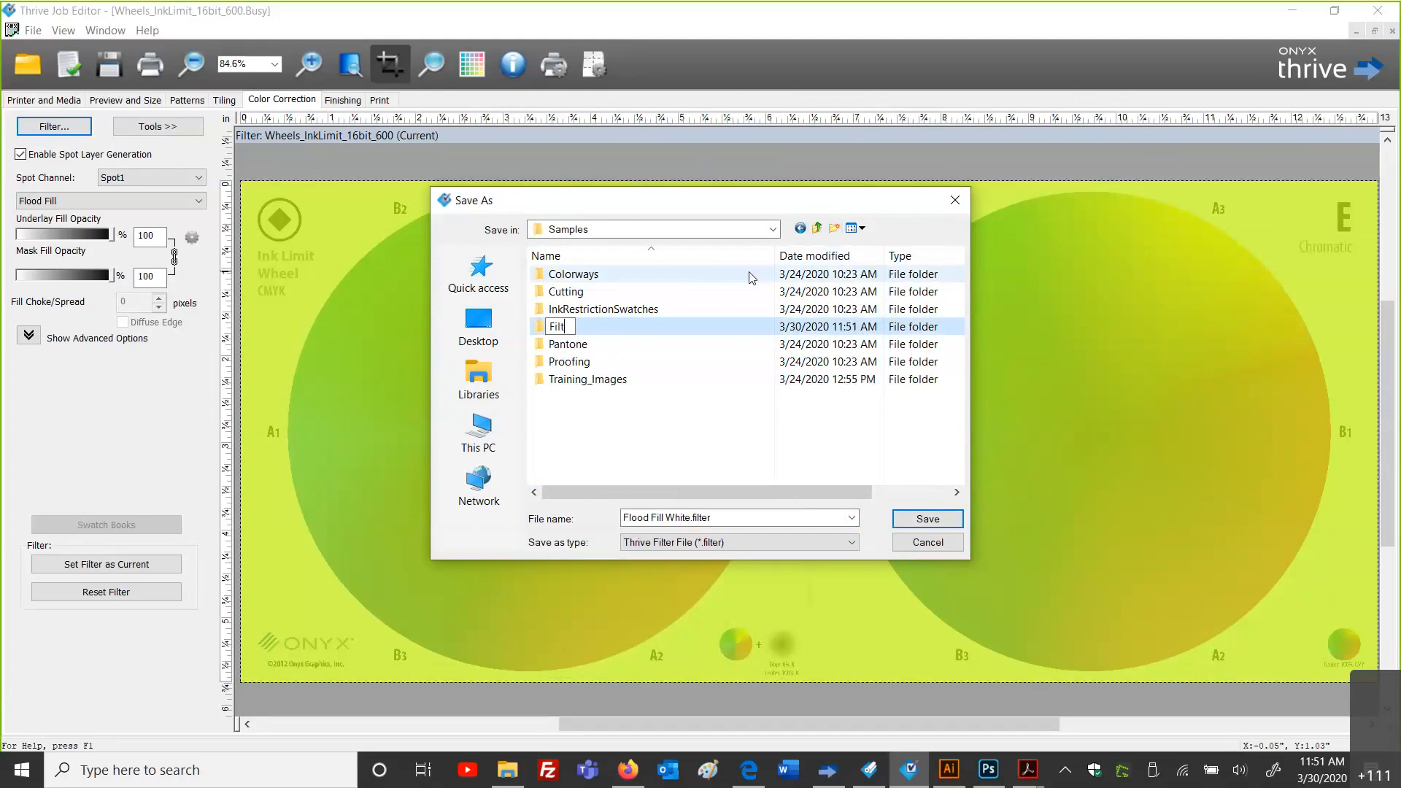
type("ers")
key("Return")
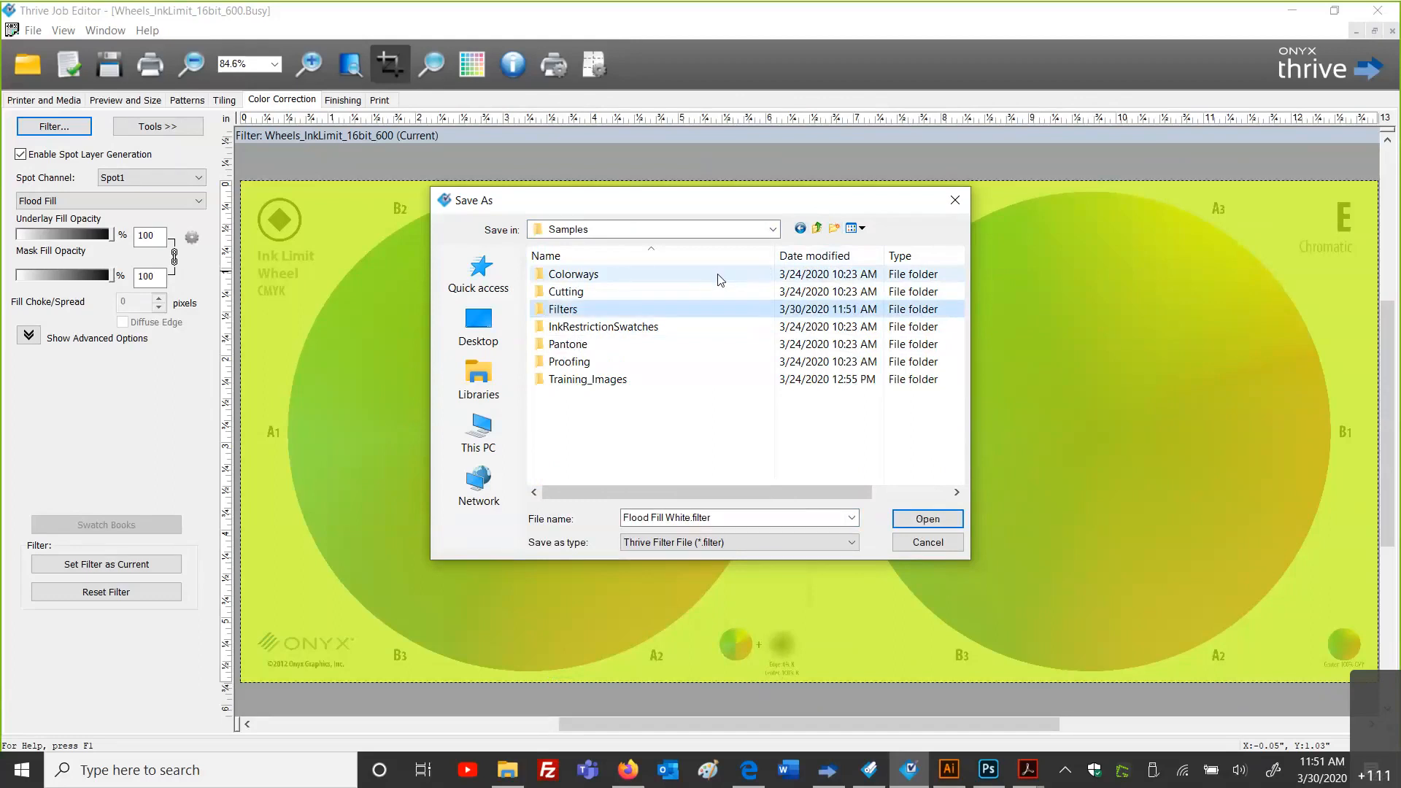
double_click(566, 313)
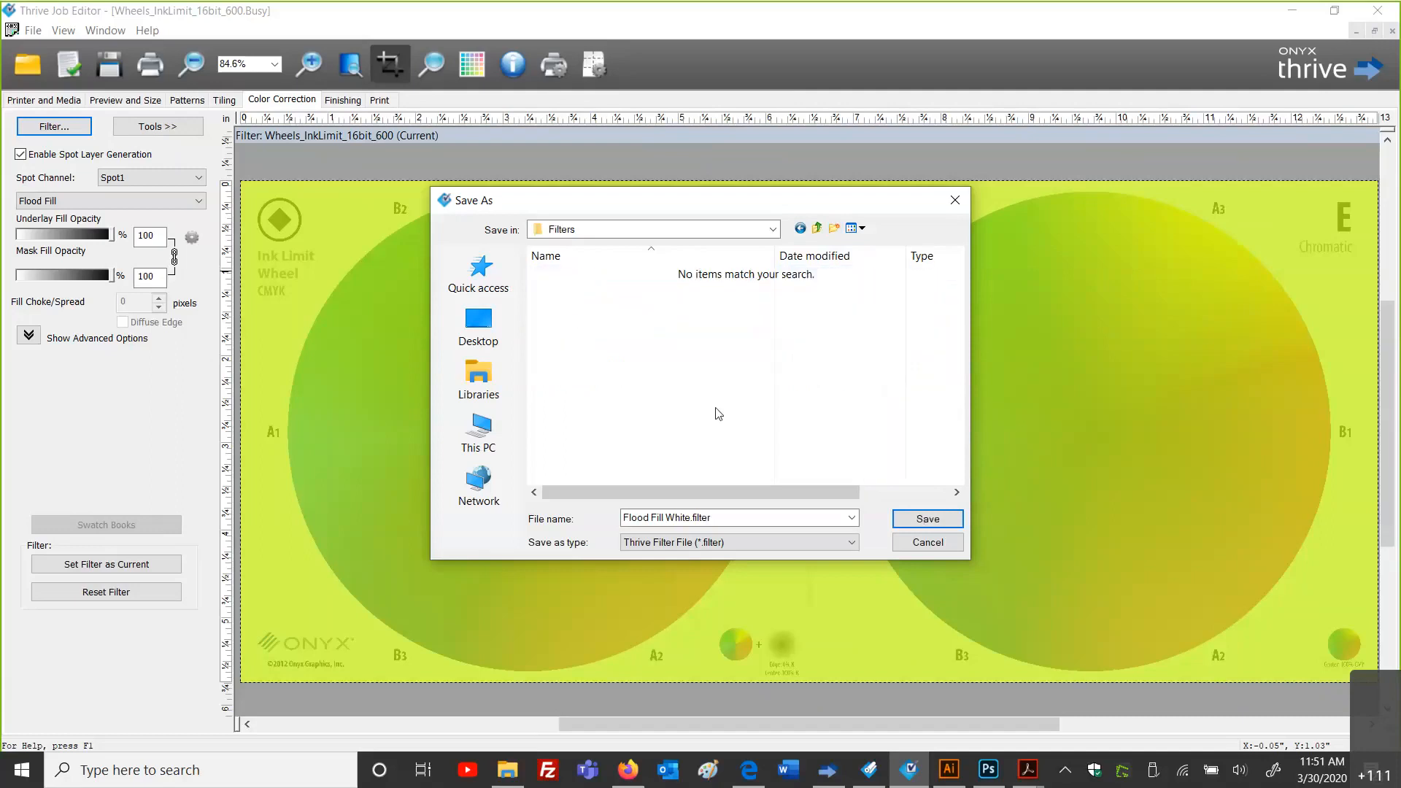
left_click(919, 520)
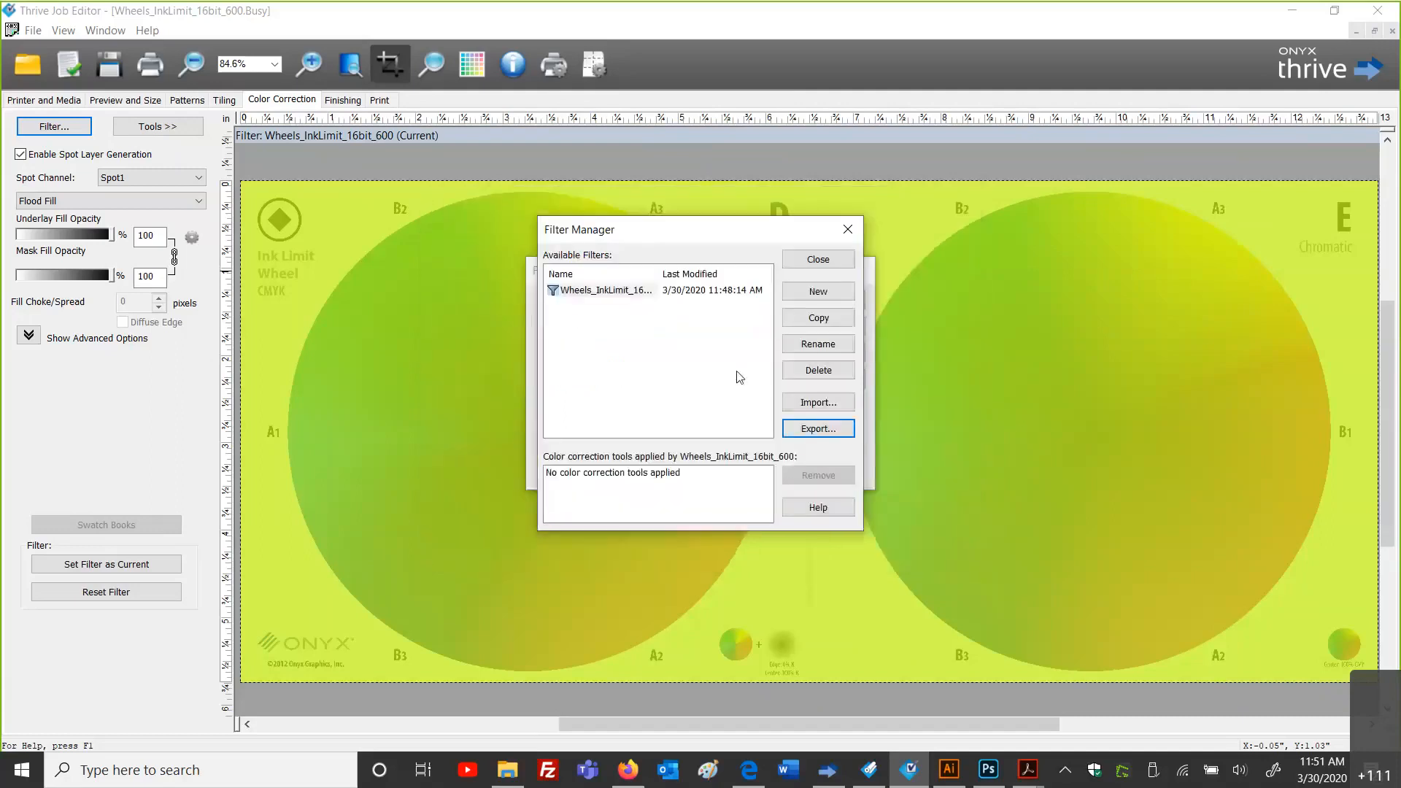
Step: Close the Filter Manager and submit the Wheels_InkLimit_16bit_600 job for printing
left_click(807, 266)
left_click(818, 299)
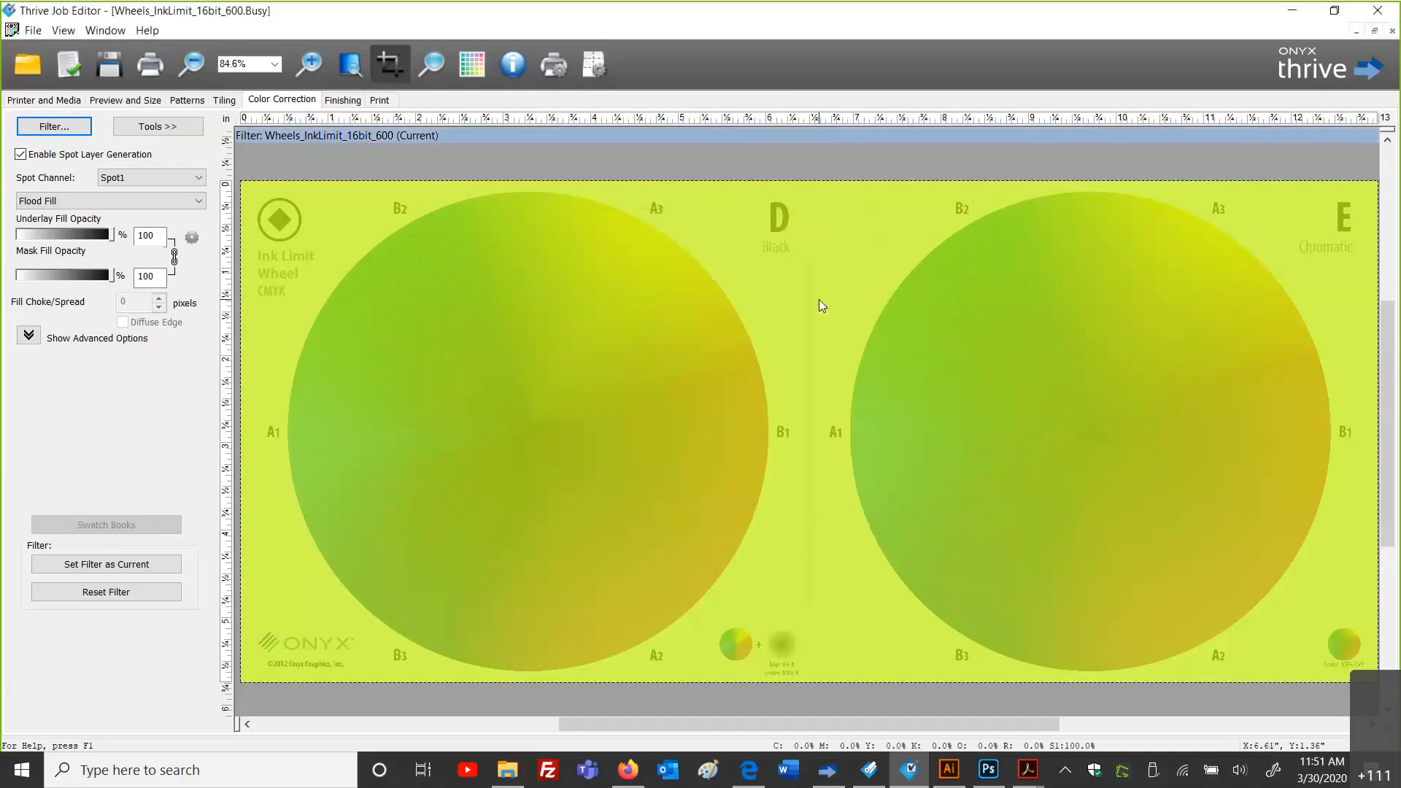
left_click(149, 64)
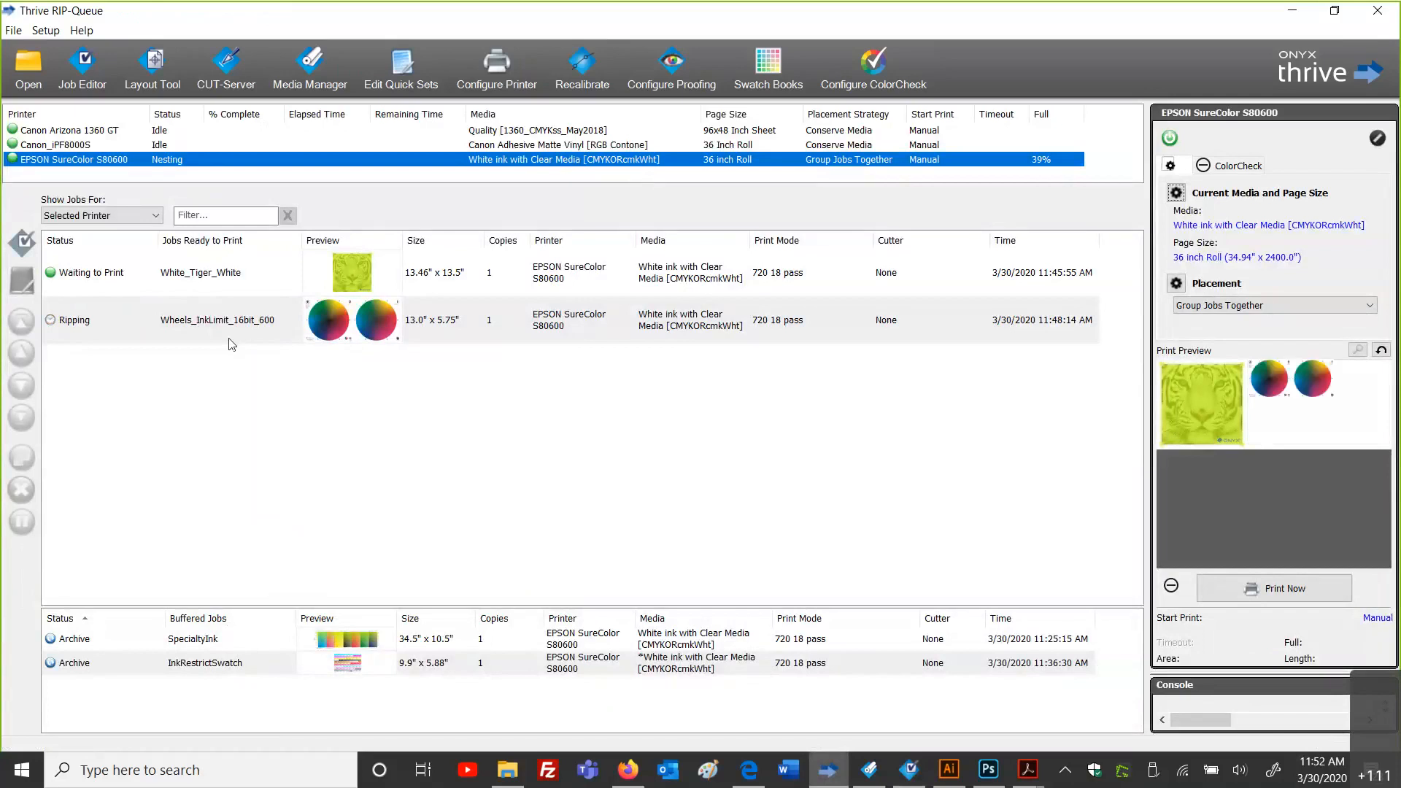
Step: Add a new quick set named Flood Fill White to the EPSON SureColor S80600 printer configuration
left_click(496, 67)
left_click(684, 411)
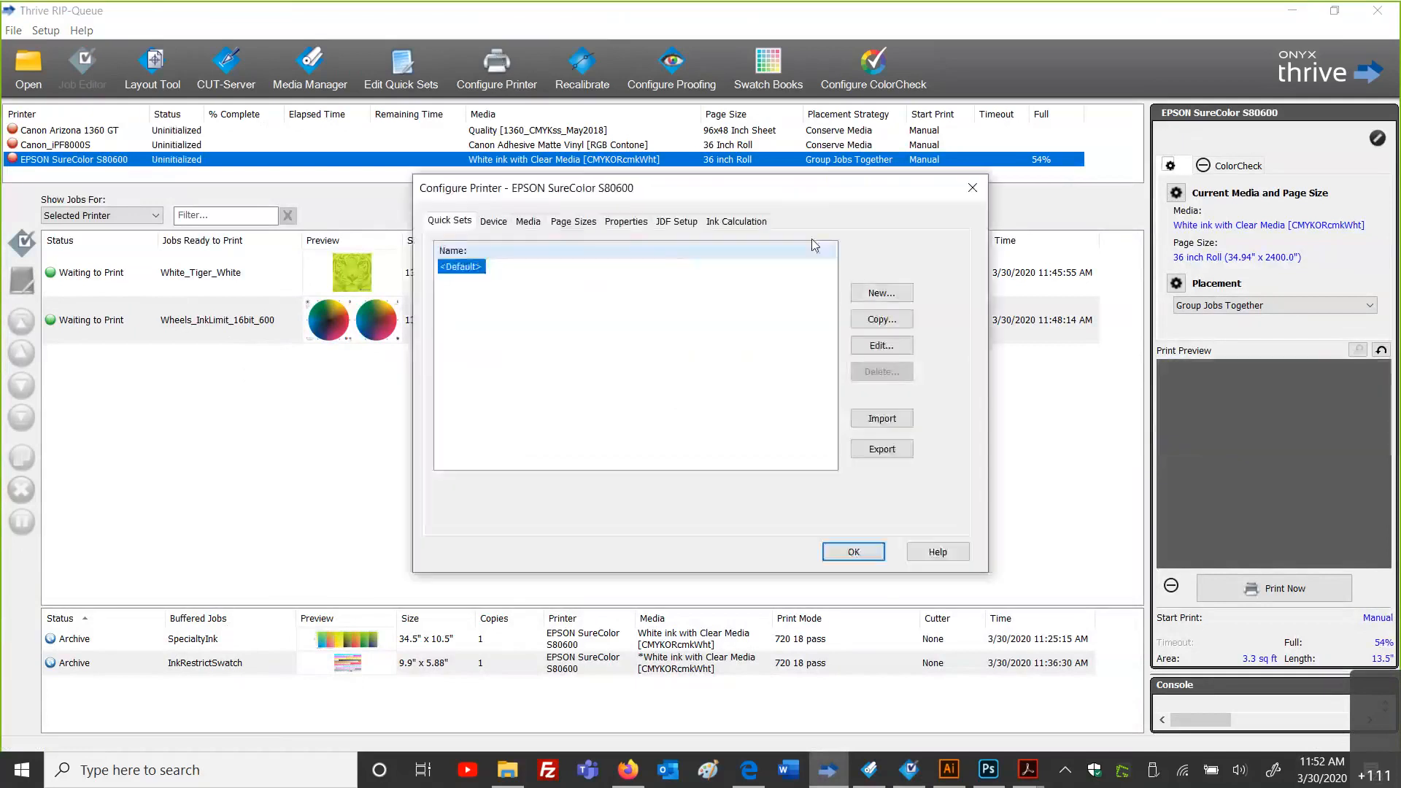
left_click(882, 292)
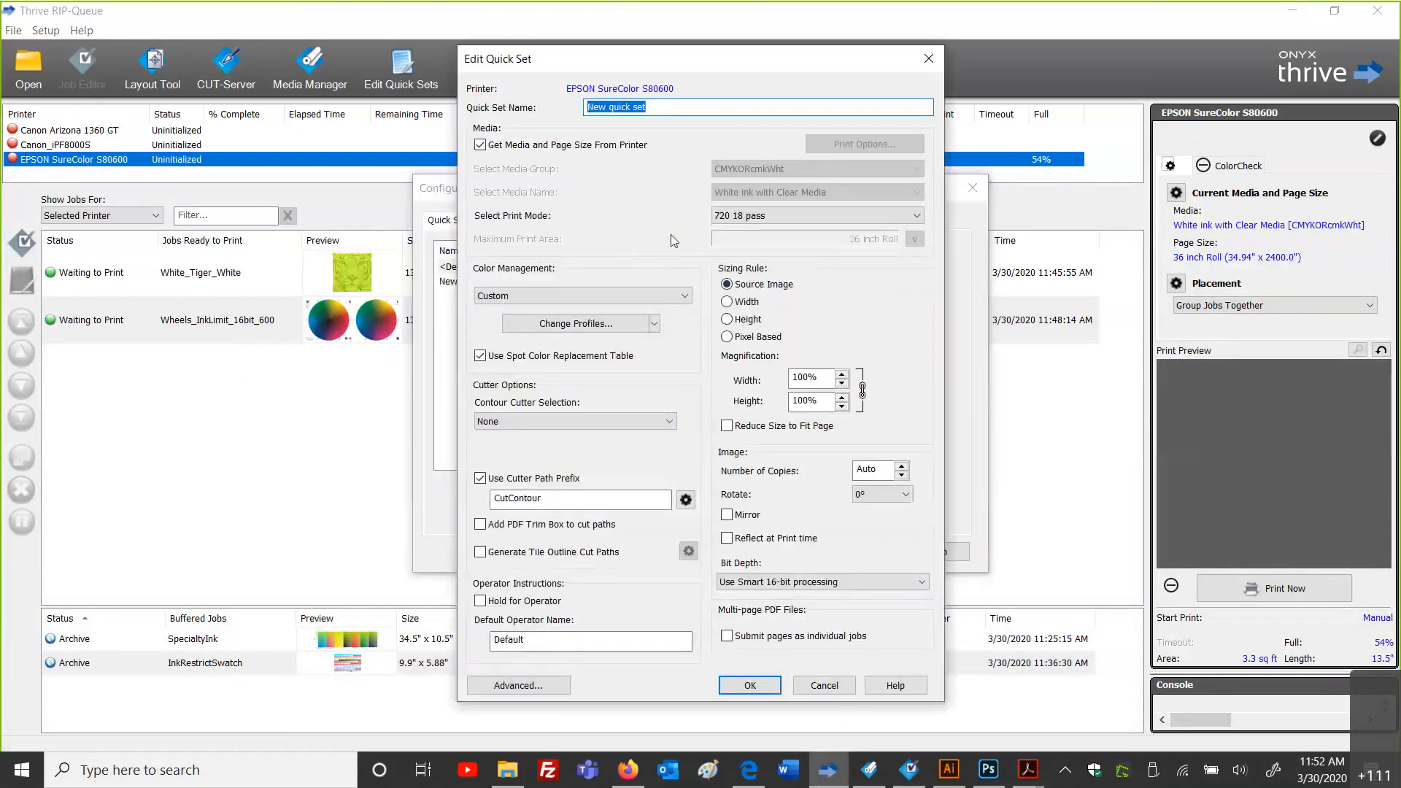
type("Flood Fill White")
Step: Import Flood Fill White.filter from Samples\Filters into the quick set's advanced Color Correction options
left_click(553, 688)
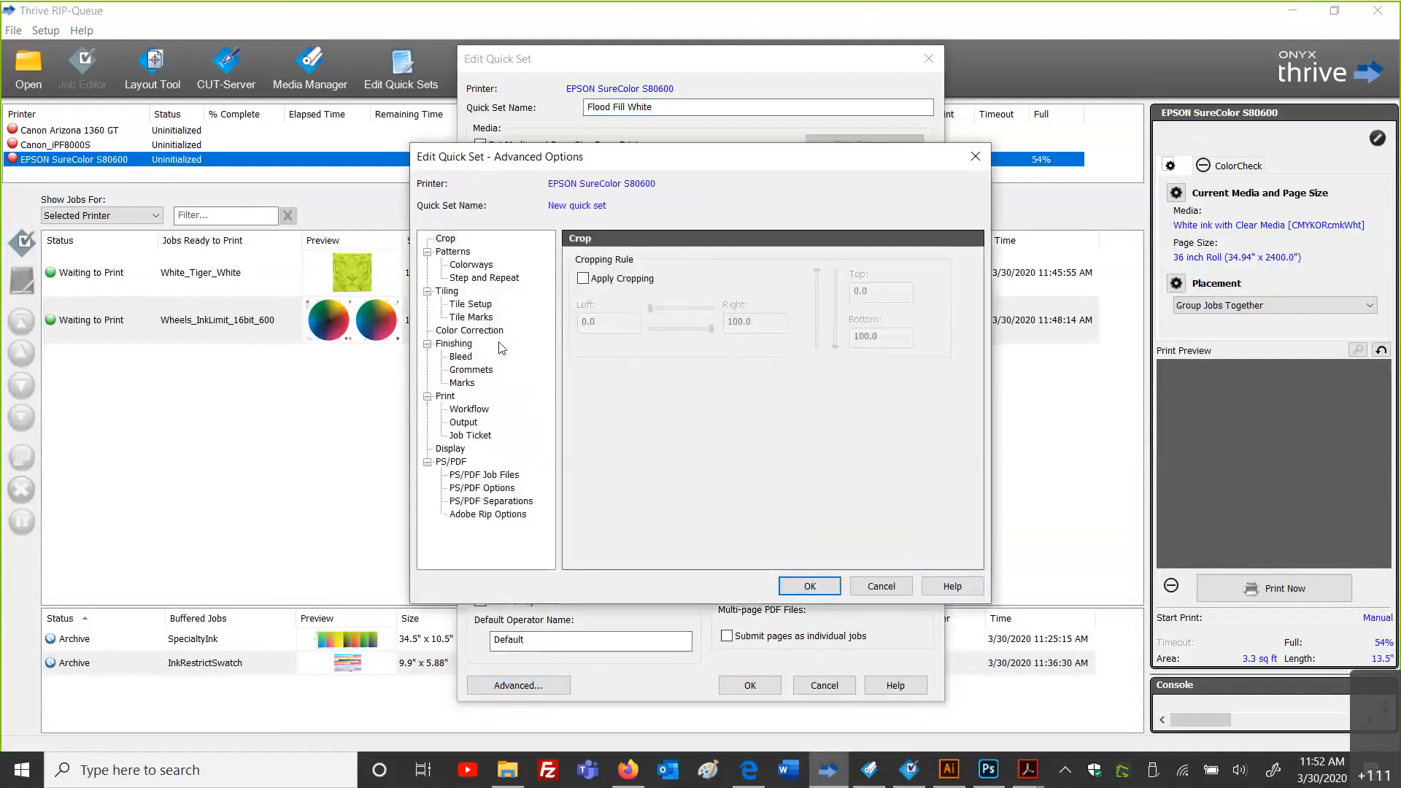
left_click(496, 331)
left_click(905, 333)
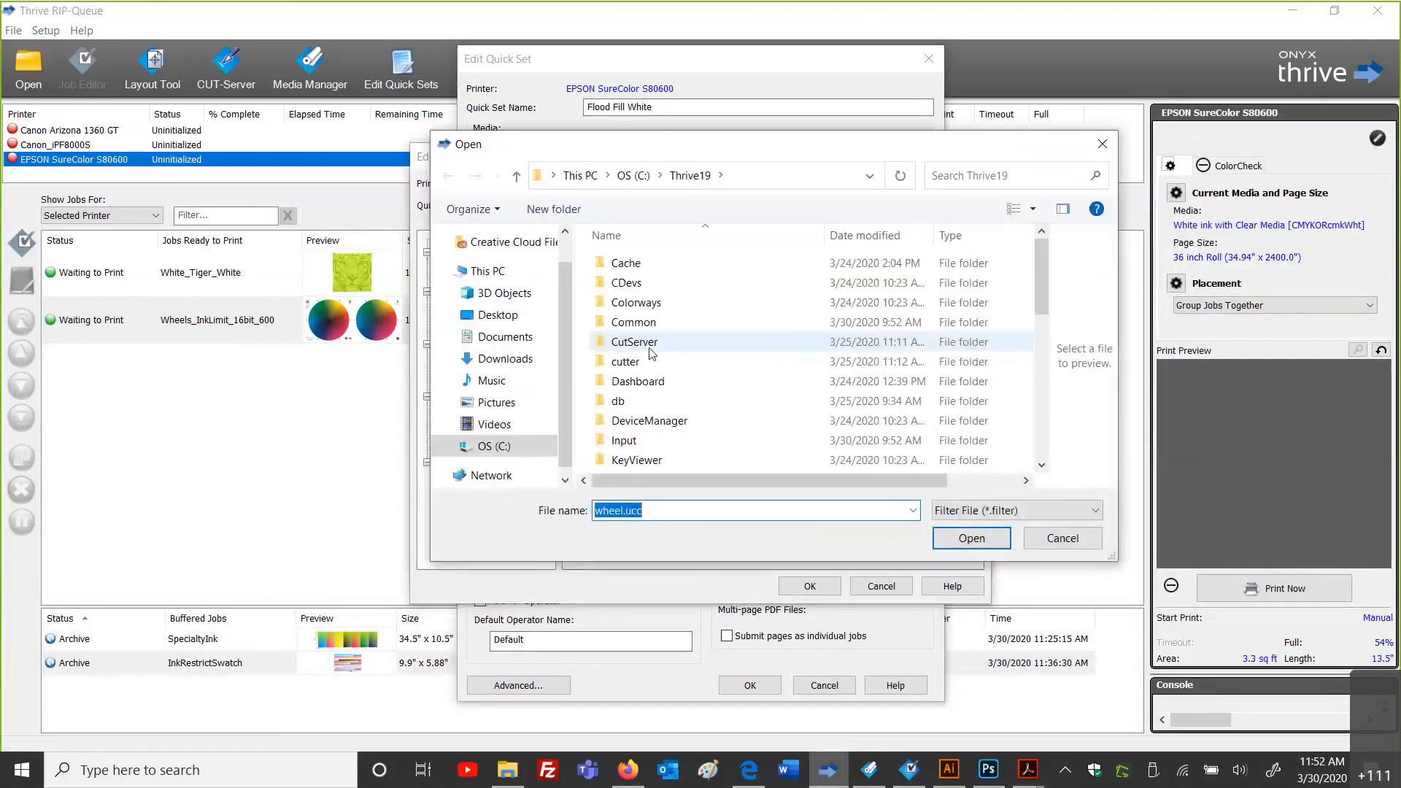
scroll(650, 356, "down", 5)
scroll(644, 355, "down", 1)
double_click(631, 313)
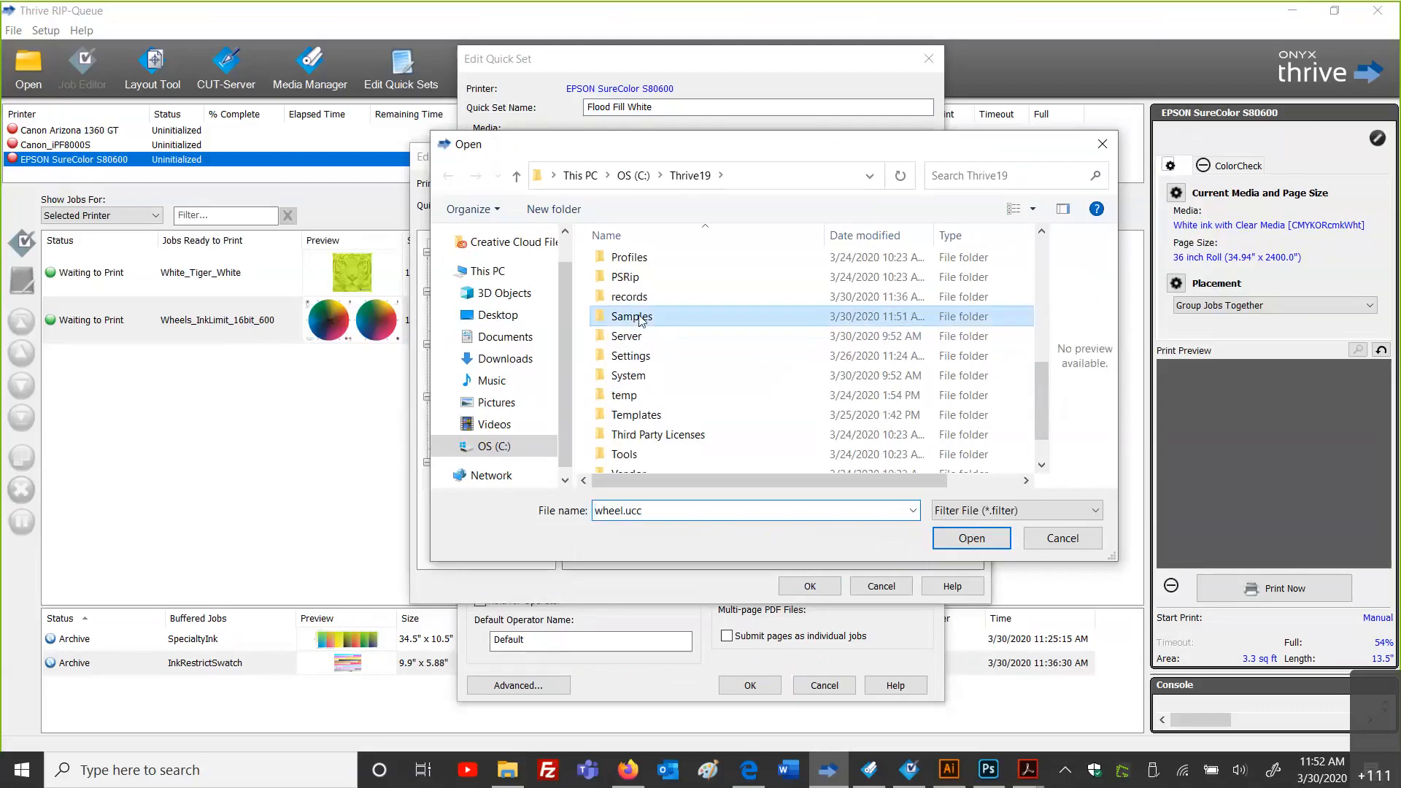
double_click(640, 306)
left_click(642, 264)
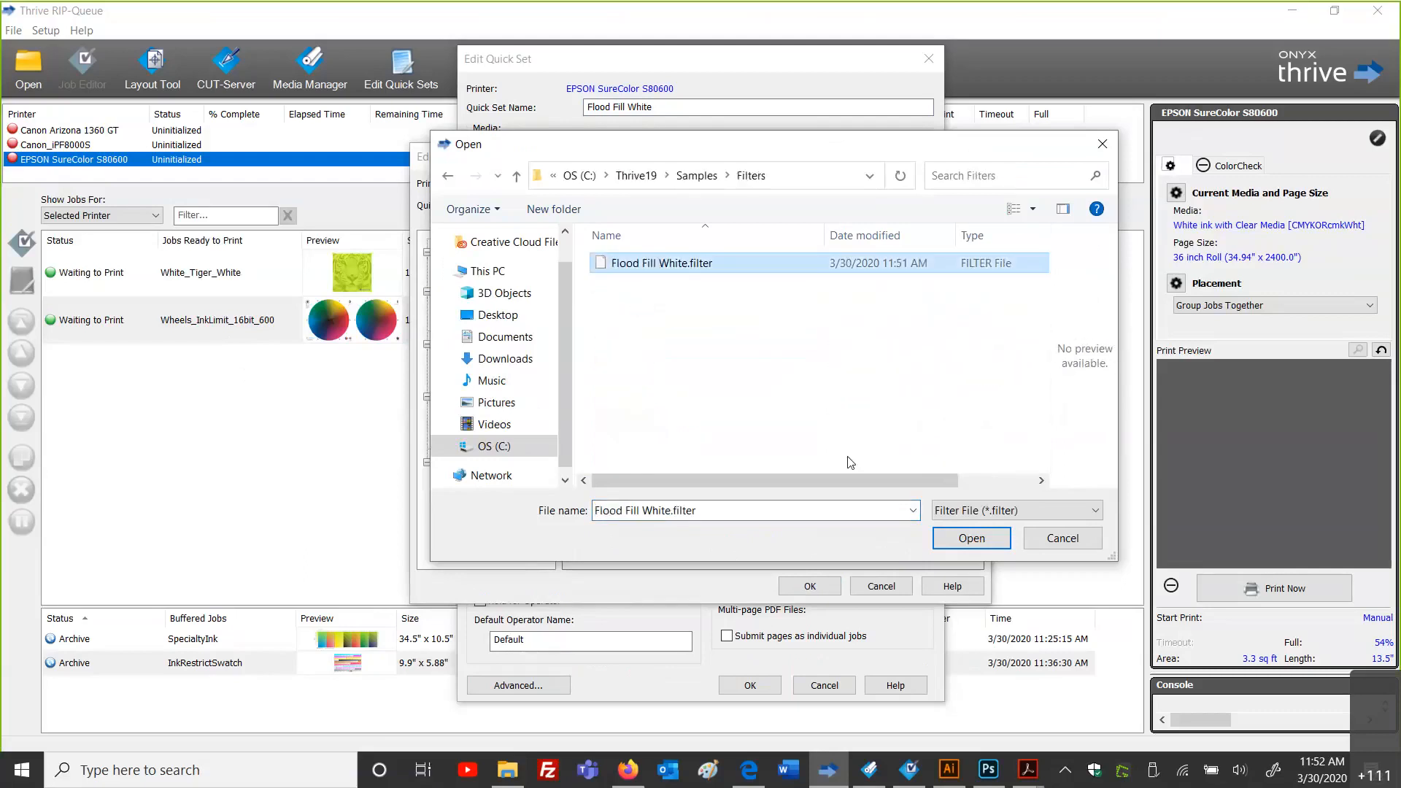
left_click(943, 539)
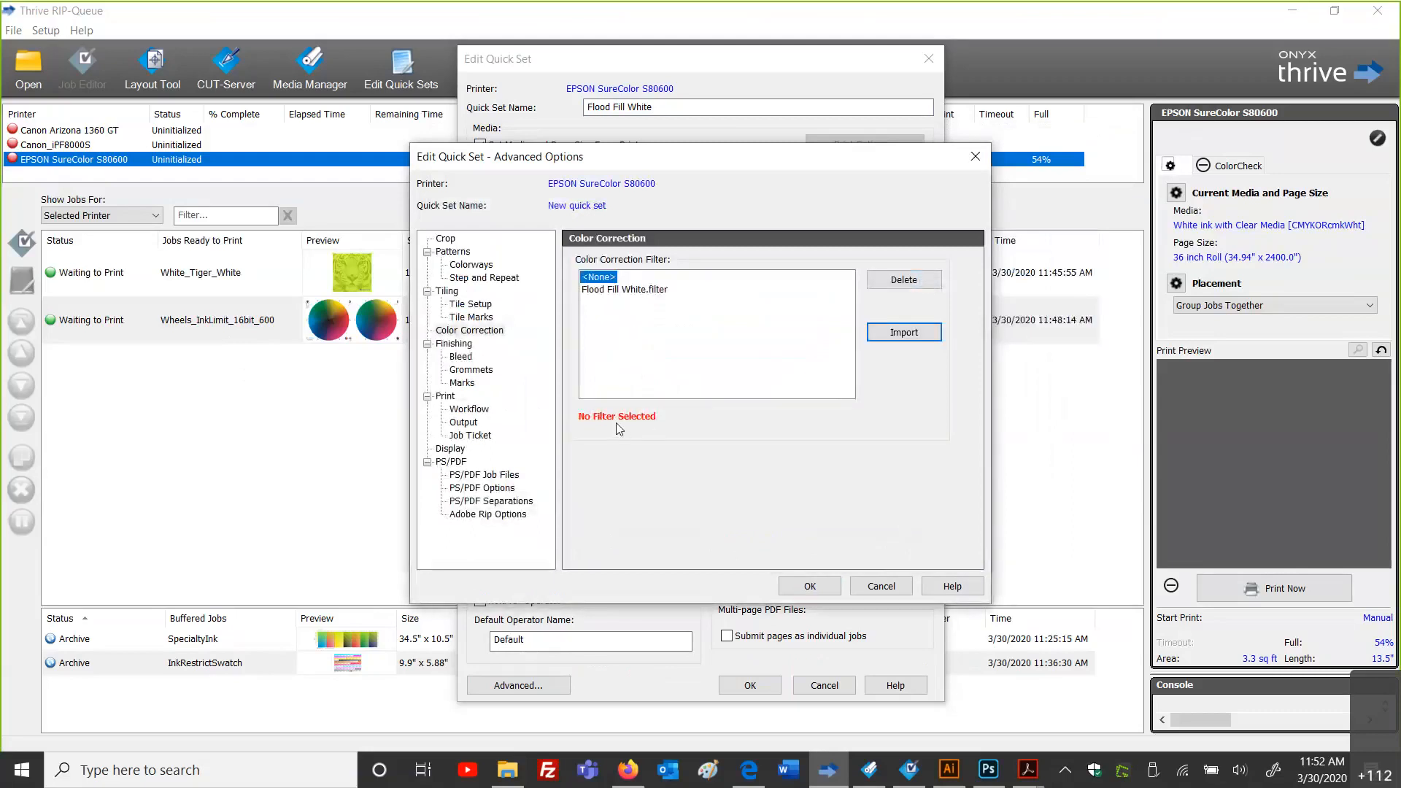
Step: Apply Flood Fill White.filter as the quick set's color correction filter, then save the quick set and the printer configuration
left_click(650, 290)
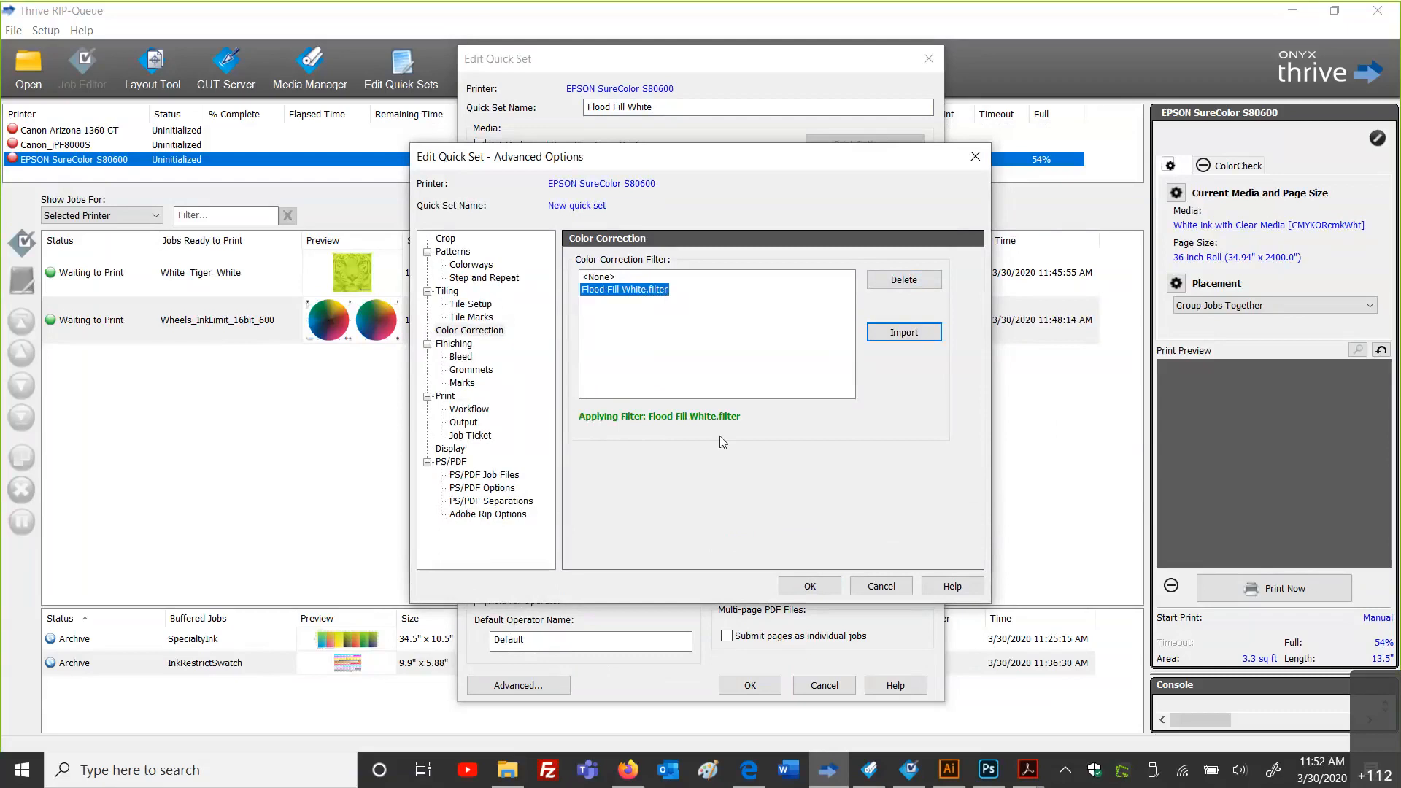
left_click(808, 587)
left_click(750, 685)
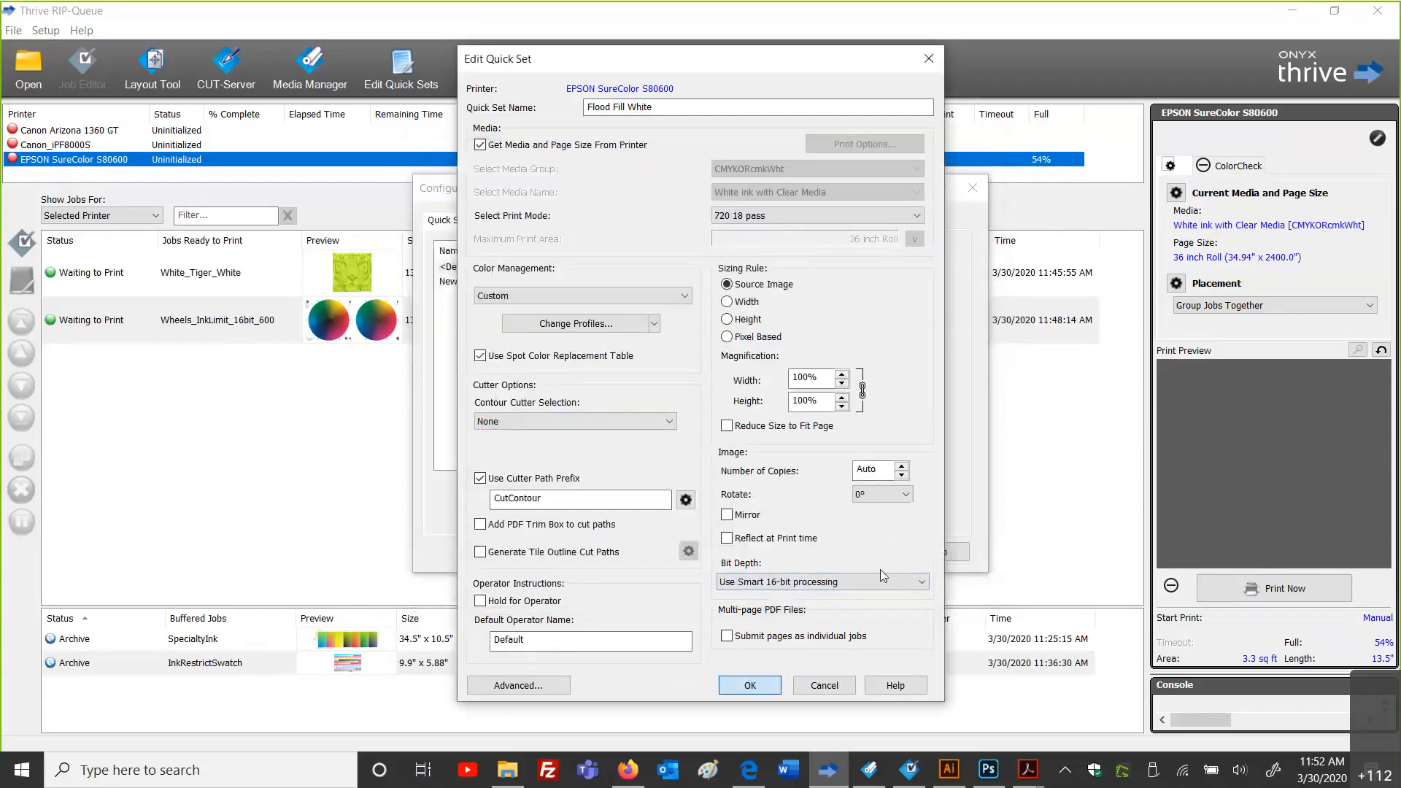
left_click(866, 559)
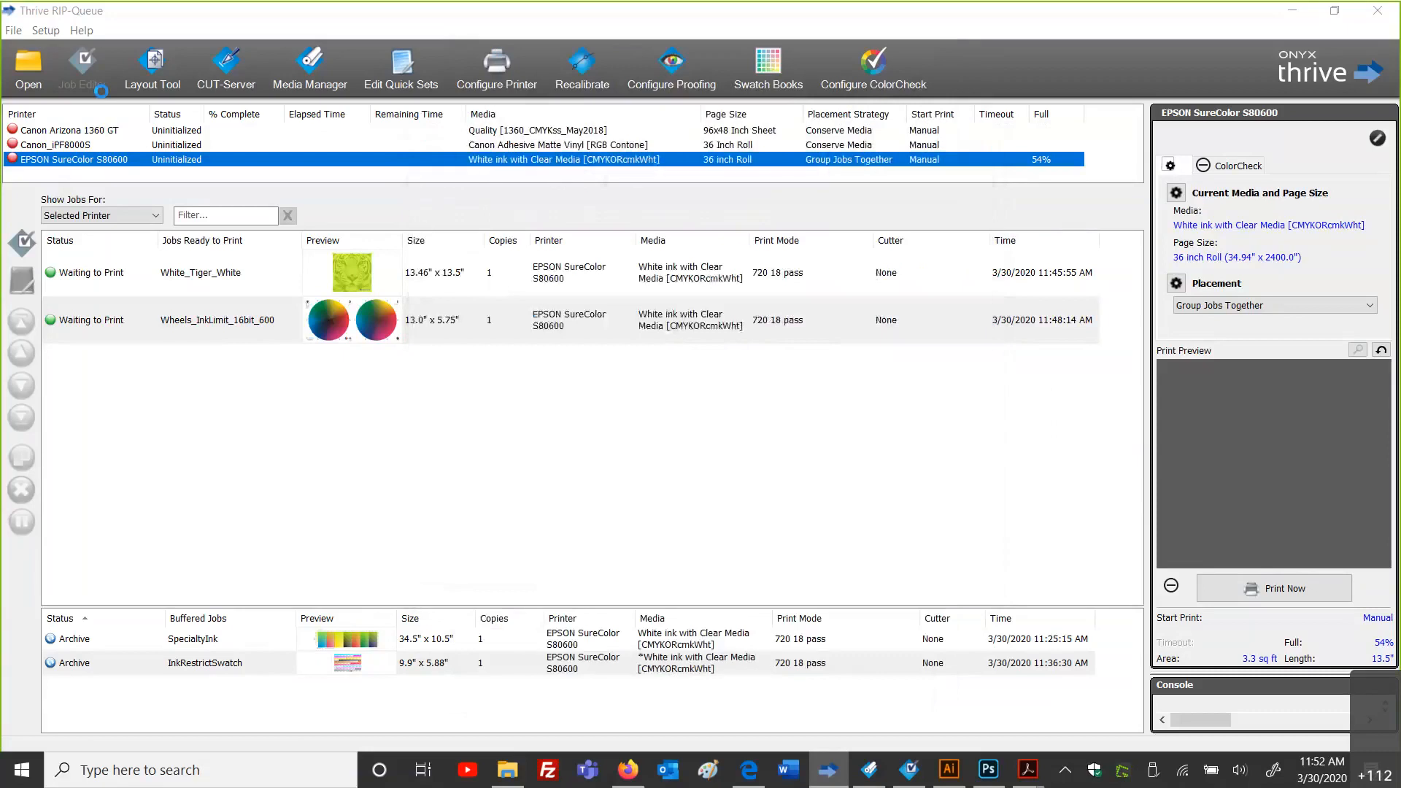
Step: Open Wheels_InkLimit_16bit_600.tif in Job Editor with the Flood Fill White quick set and submit it for printing
left_click(40, 77)
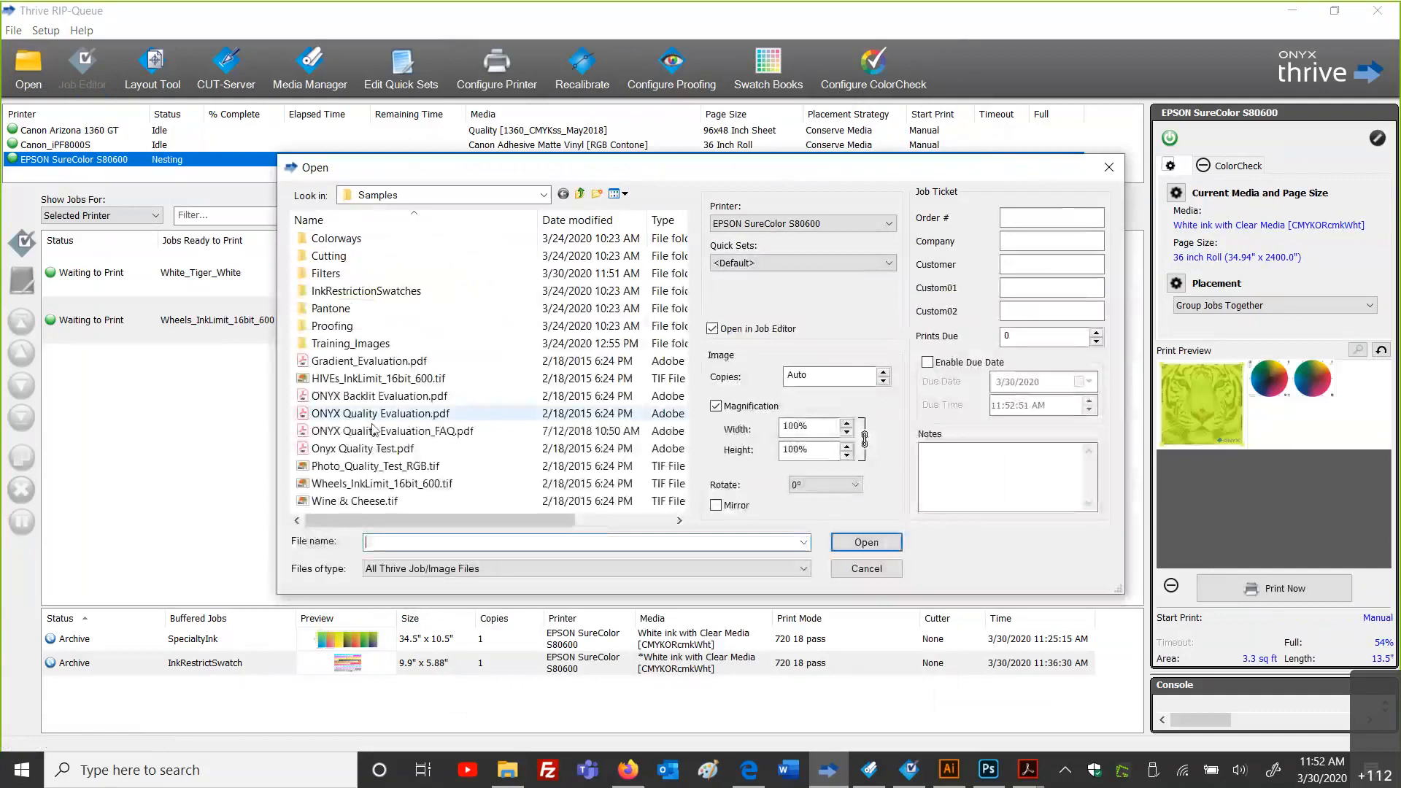
left_click(382, 487)
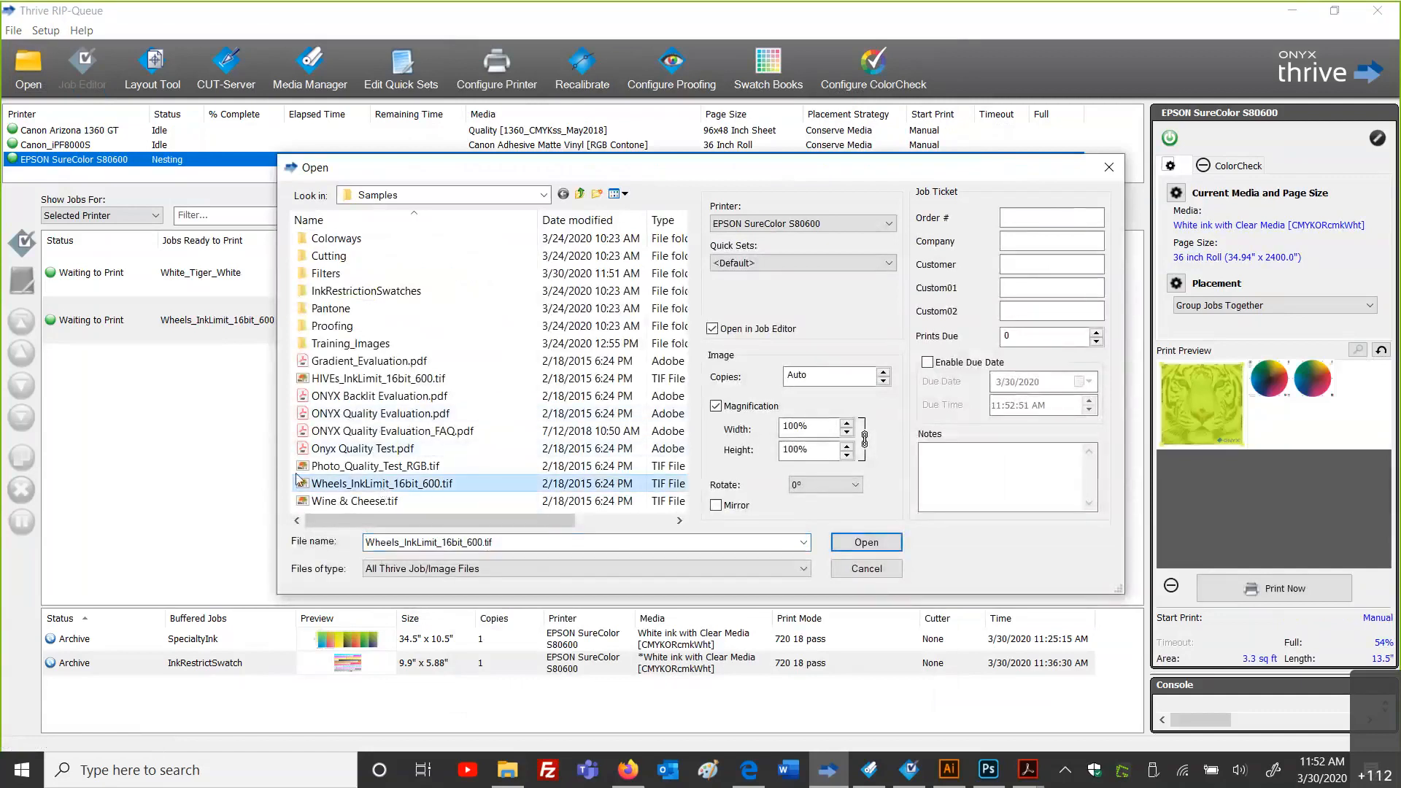
left_click(810, 263)
left_click(817, 290)
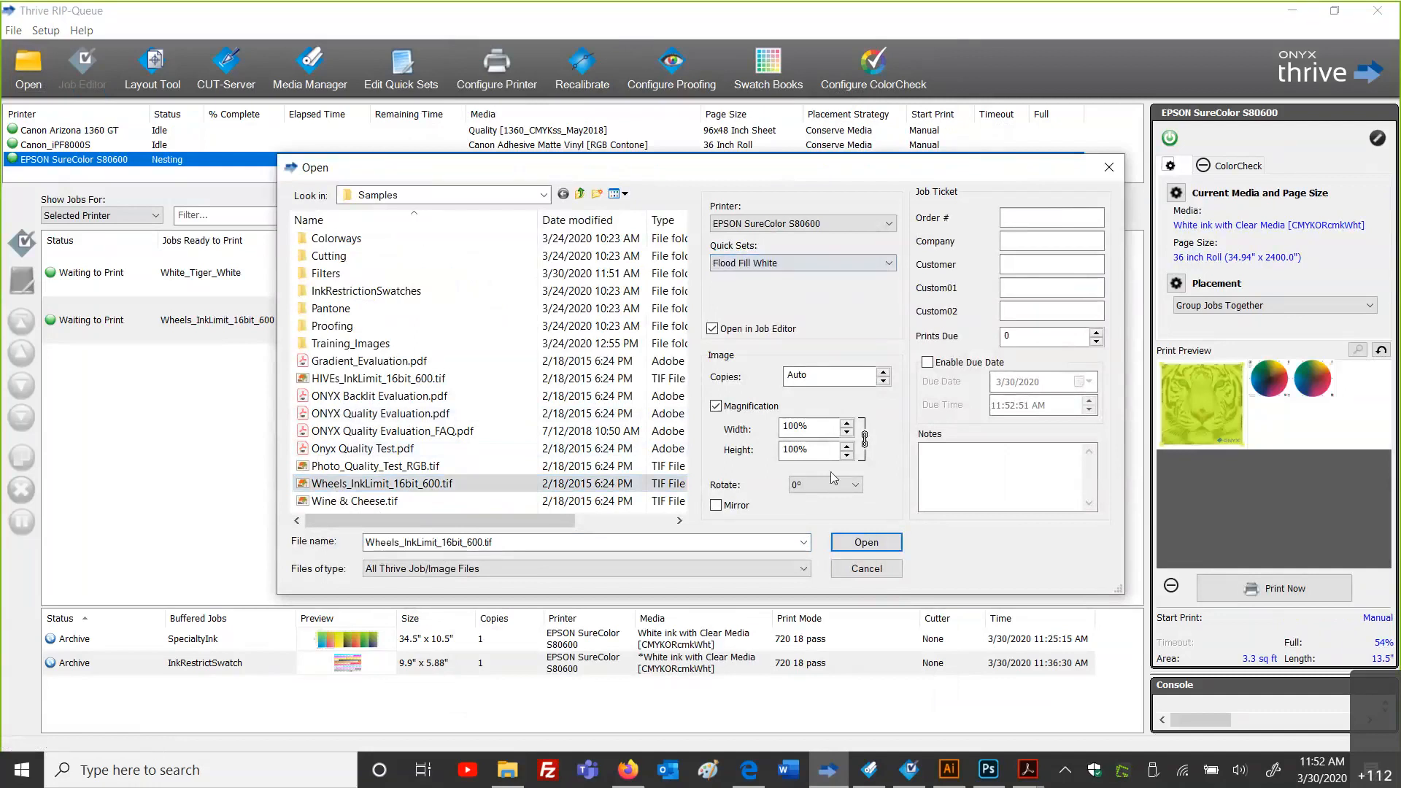
left_click(866, 543)
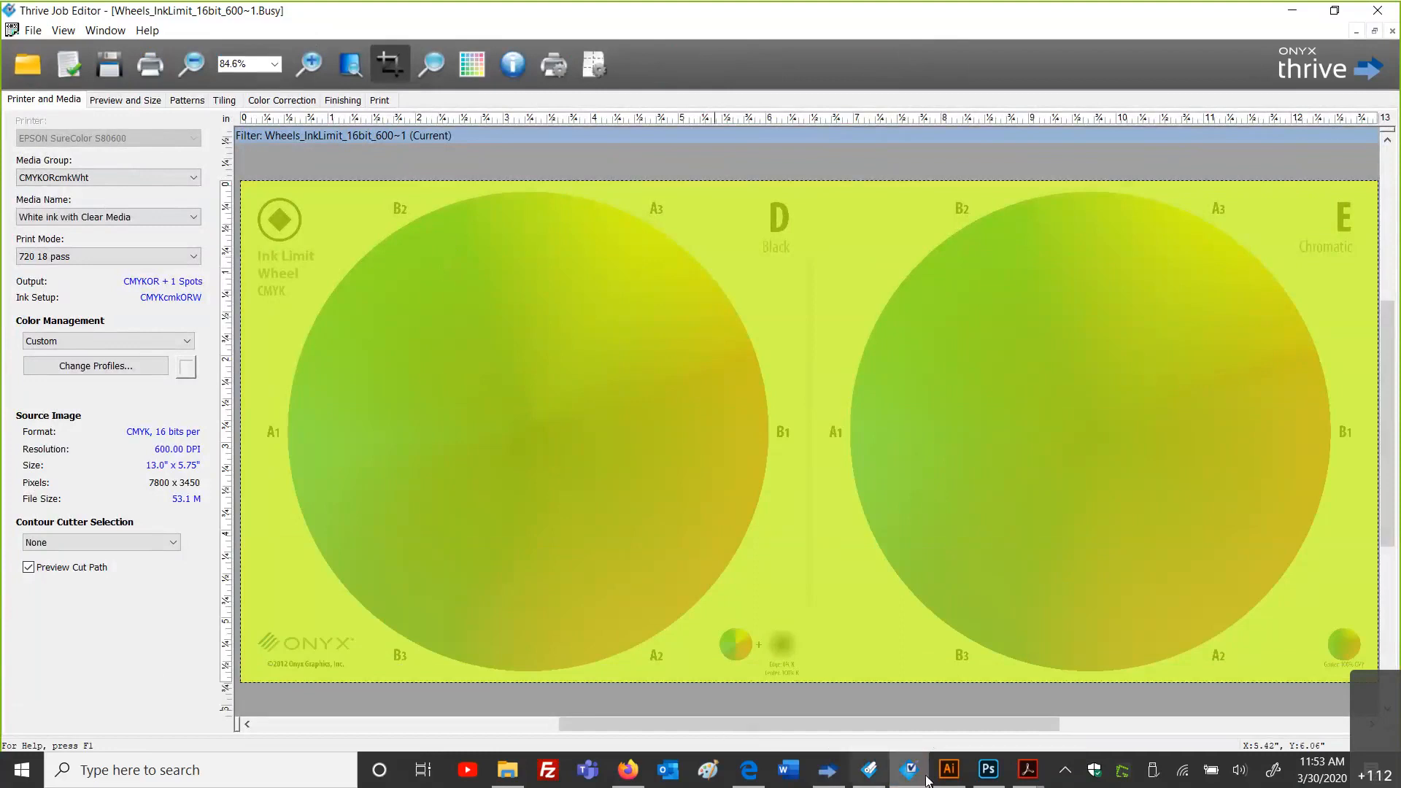
left_click(150, 65)
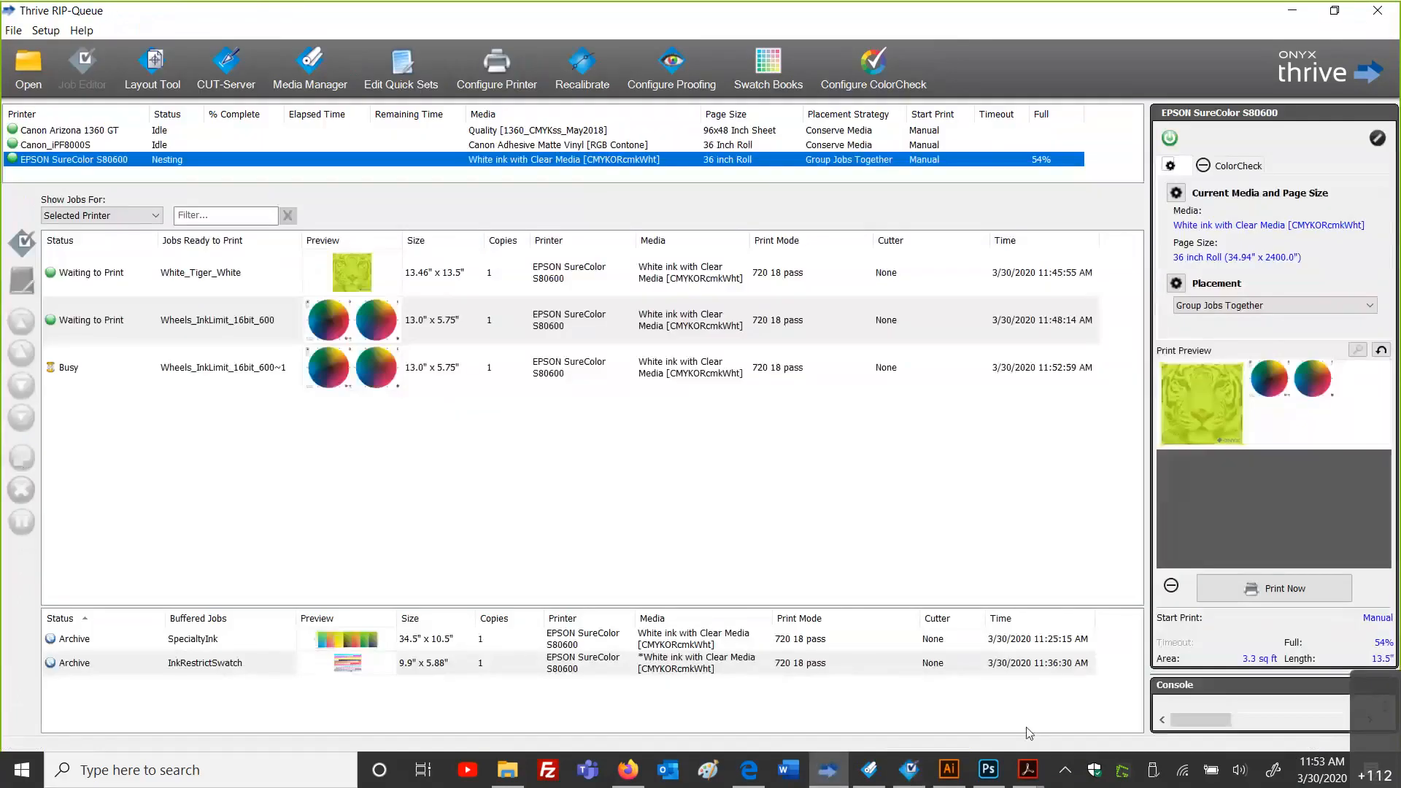
Step: Switch to Adobe Acrobat and review the Photoshop and Illustrator design sections of Designing_with_white_specialty_ink_wTS.pdf
mouse_move(1028, 770)
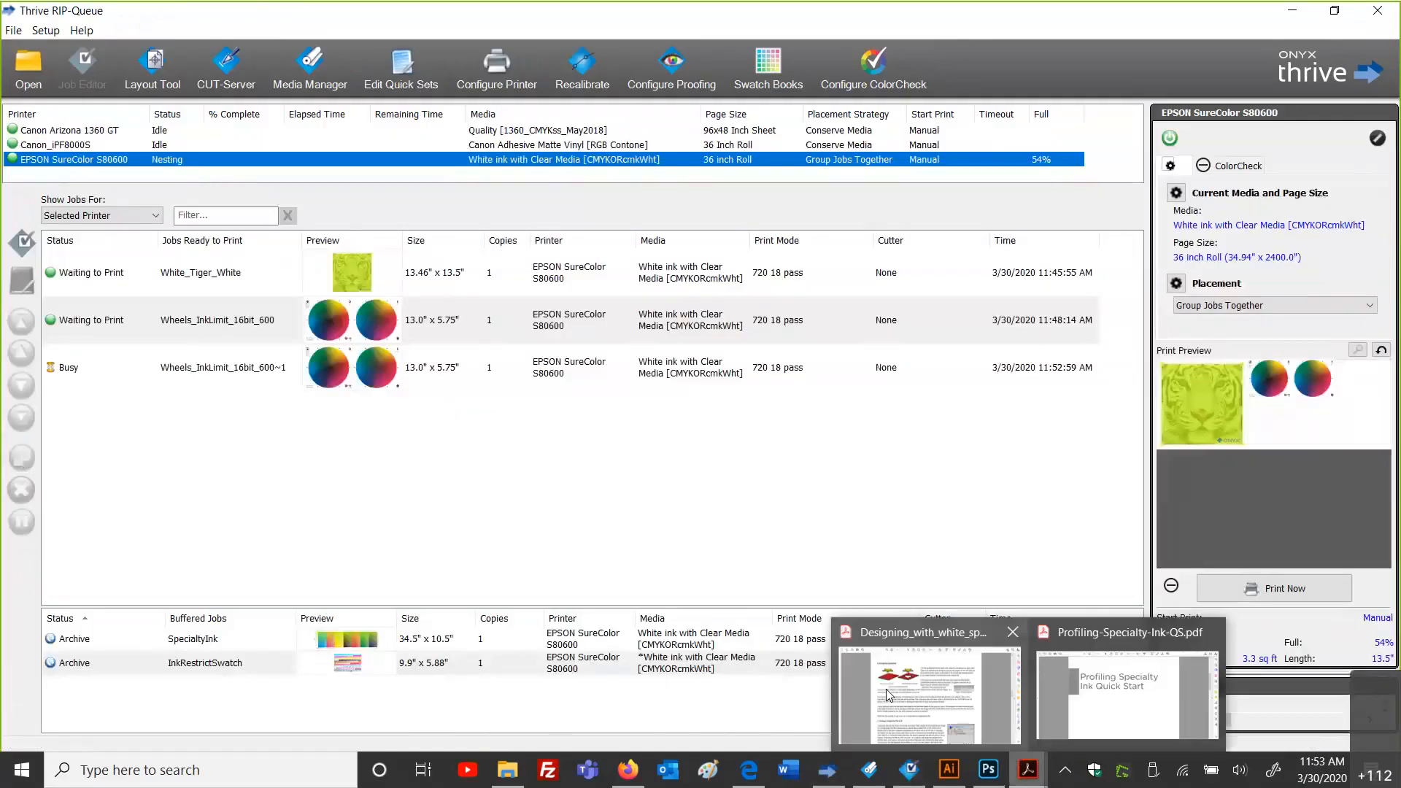
left_click(887, 693)
scroll(688, 460, "up", 15)
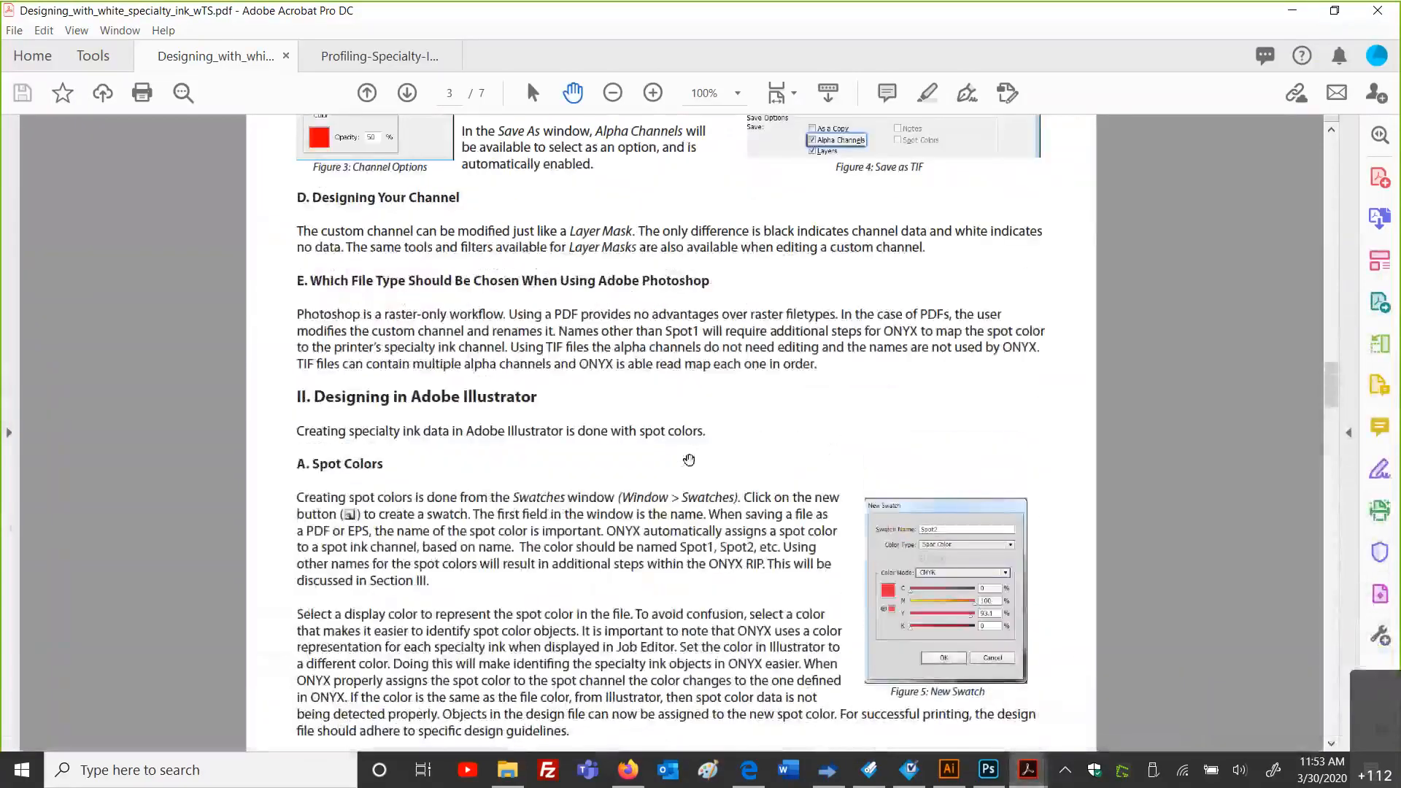
scroll(689, 460, "up", 10)
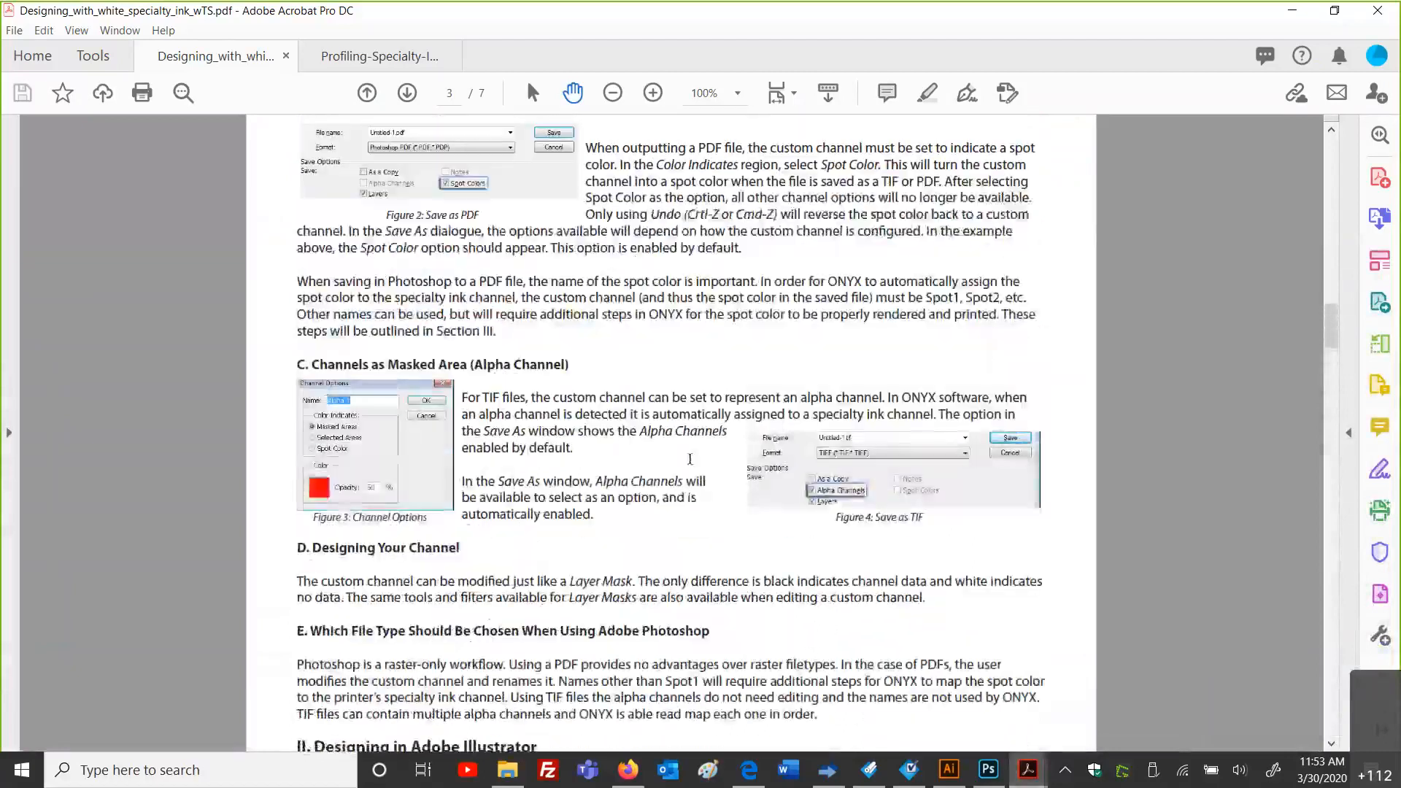
scroll(690, 460, "up", 15)
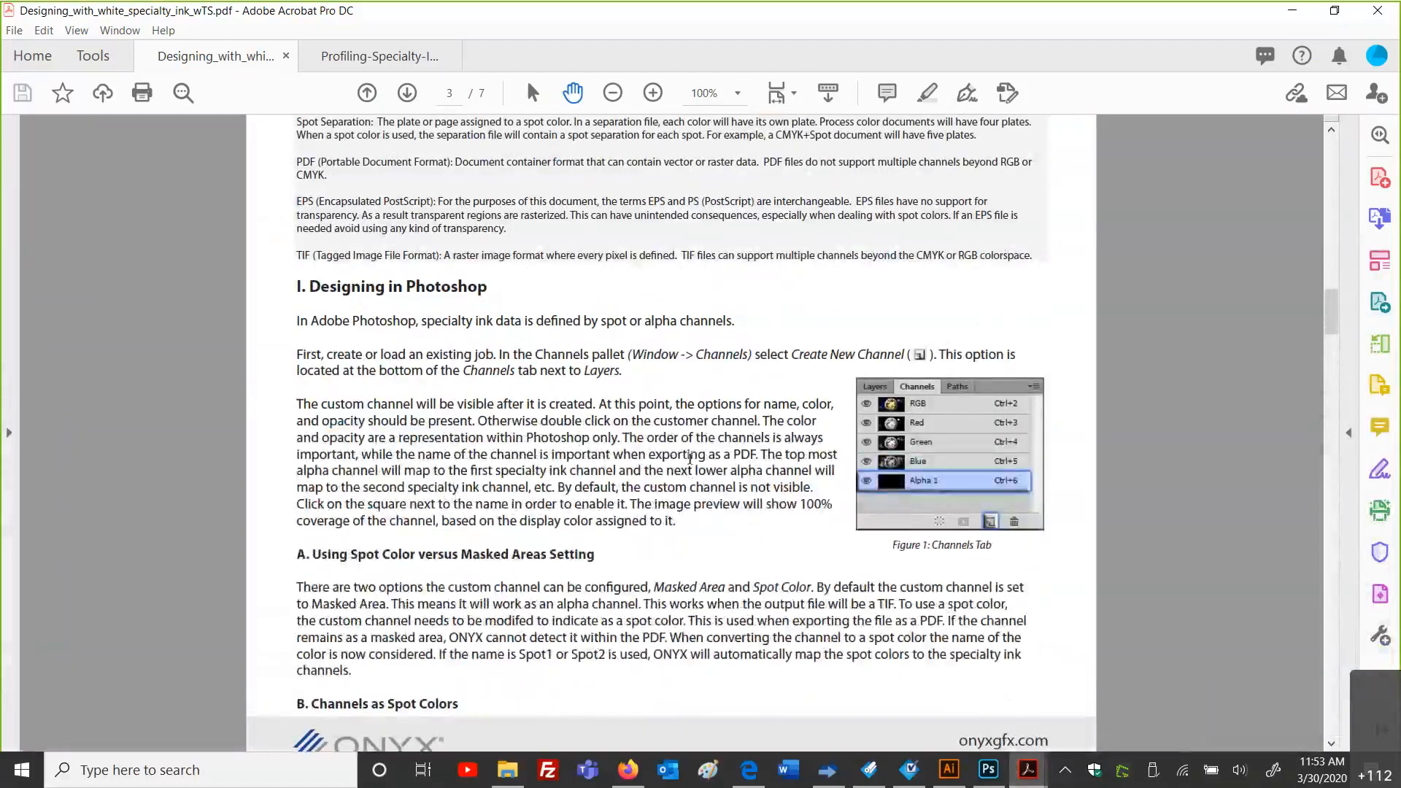
scroll(690, 459, "down", 20)
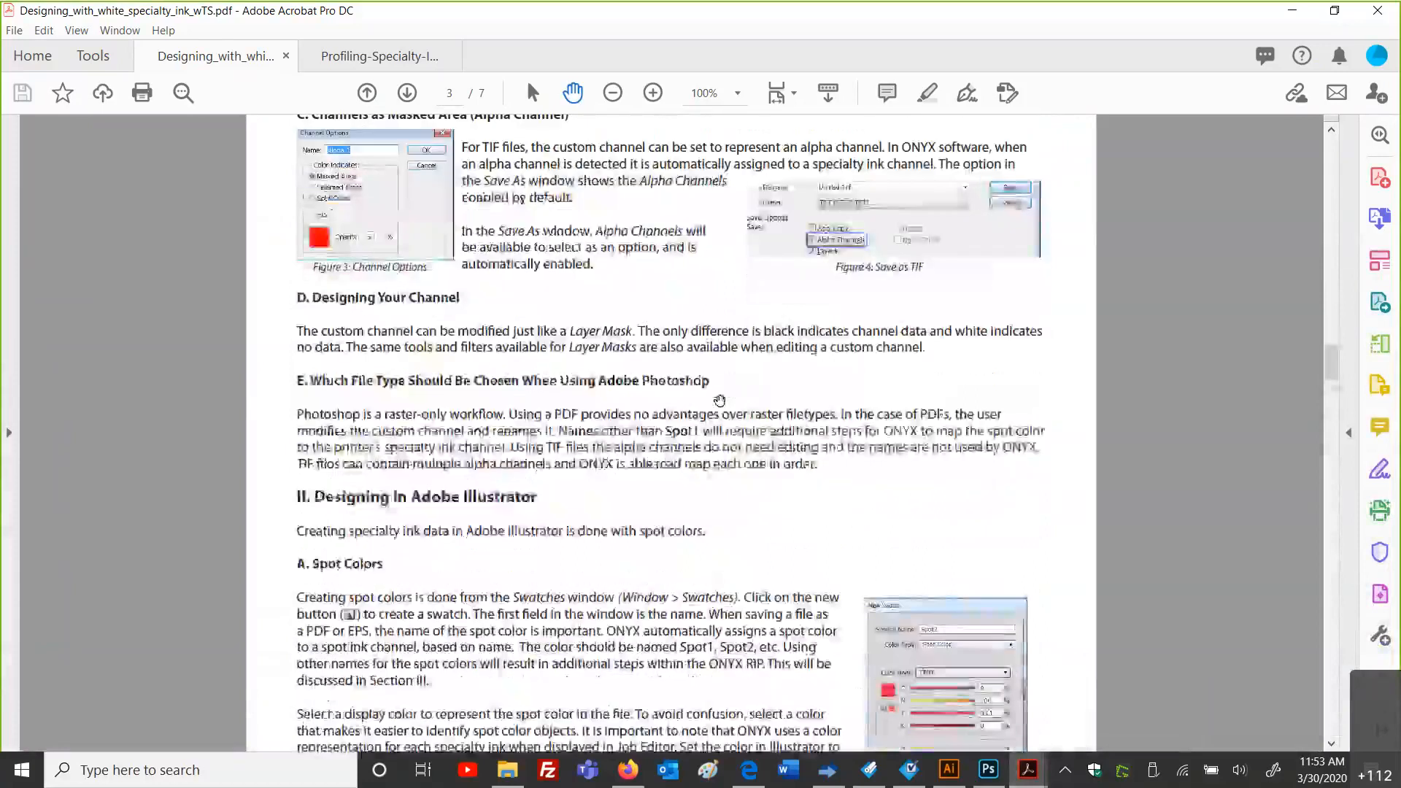
scroll(719, 401, "down", 10)
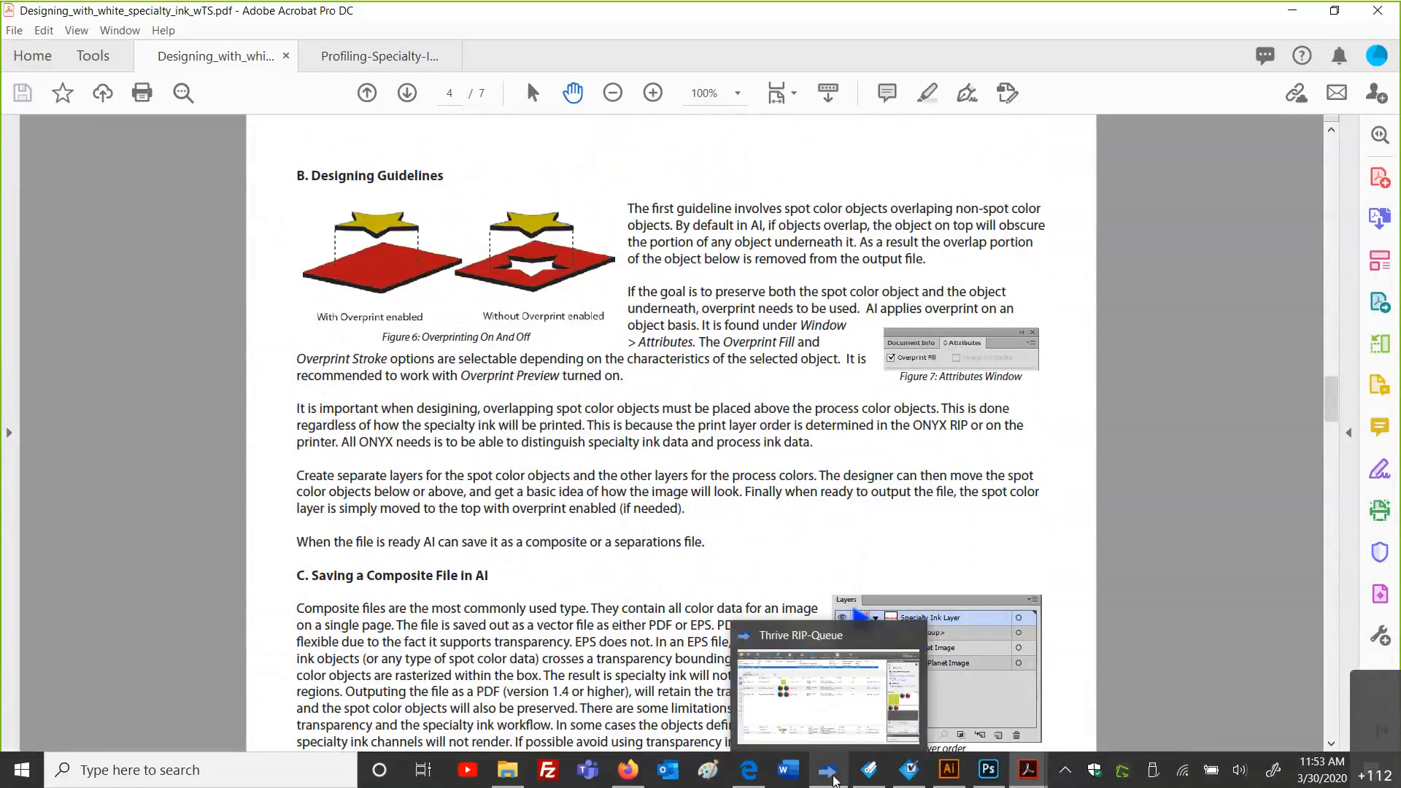
Step: Switch back to Thrive RIP-Queue and open ONYX Quality Evaluation.pdf in Job Editor with the Flood Fill White quick set
left_click(835, 780)
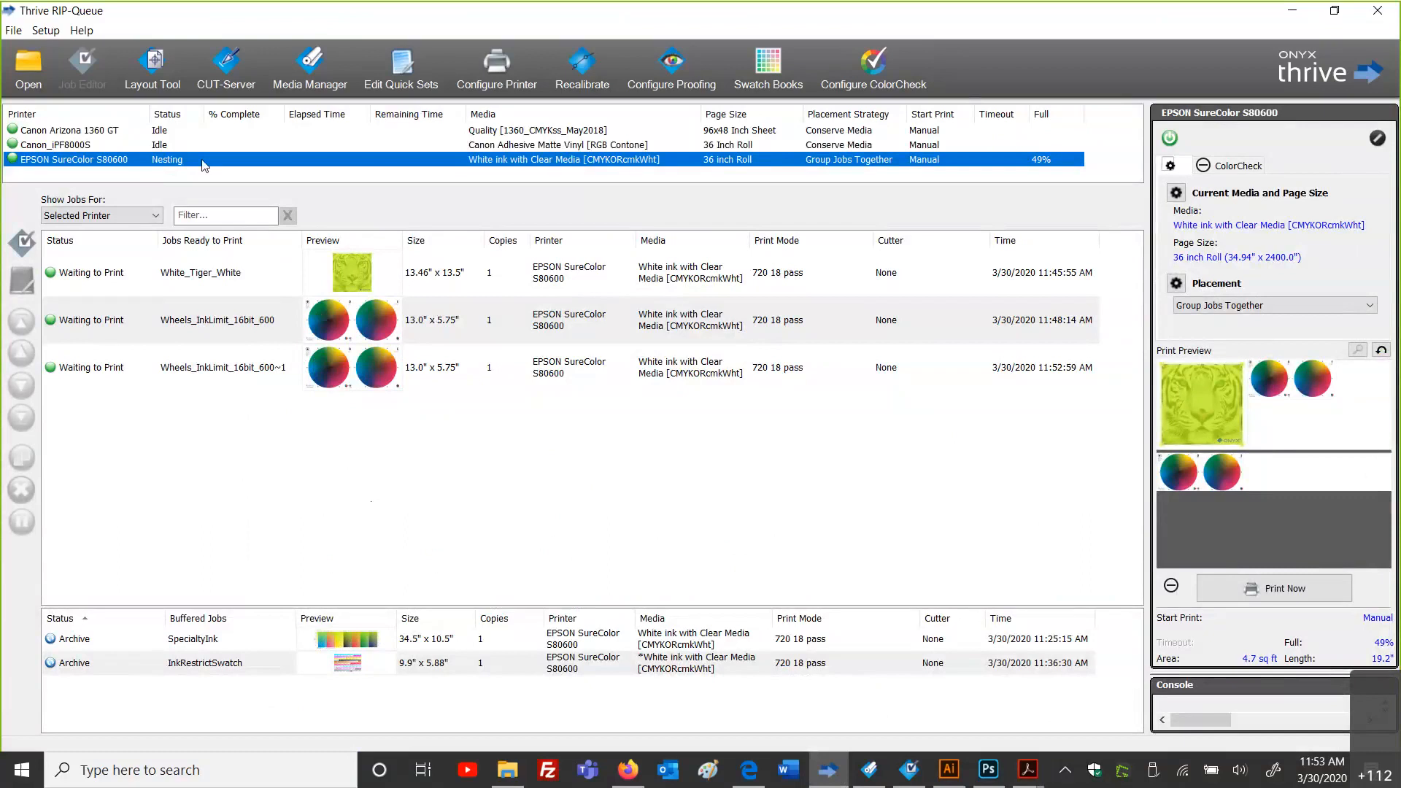
left_click(39, 69)
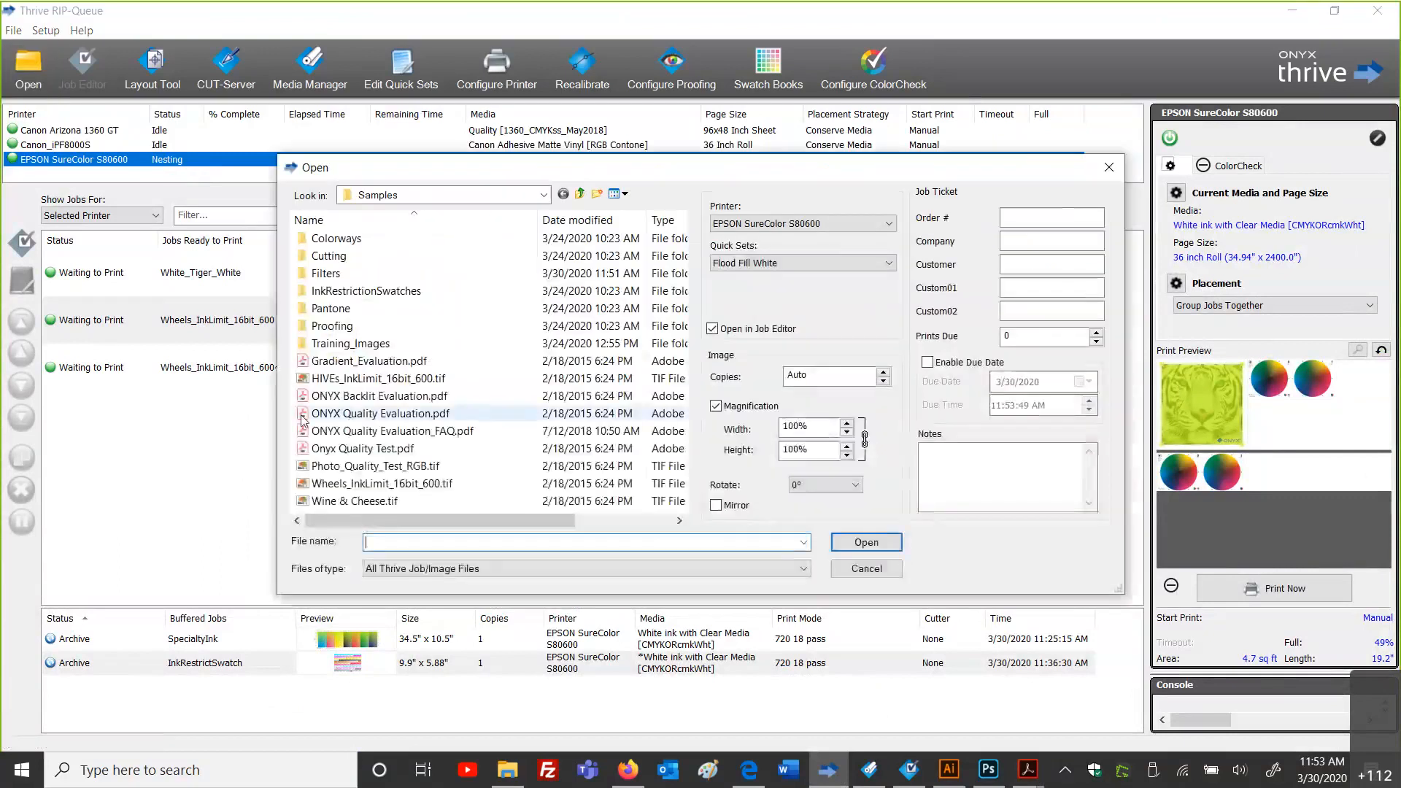
left_click(380, 414)
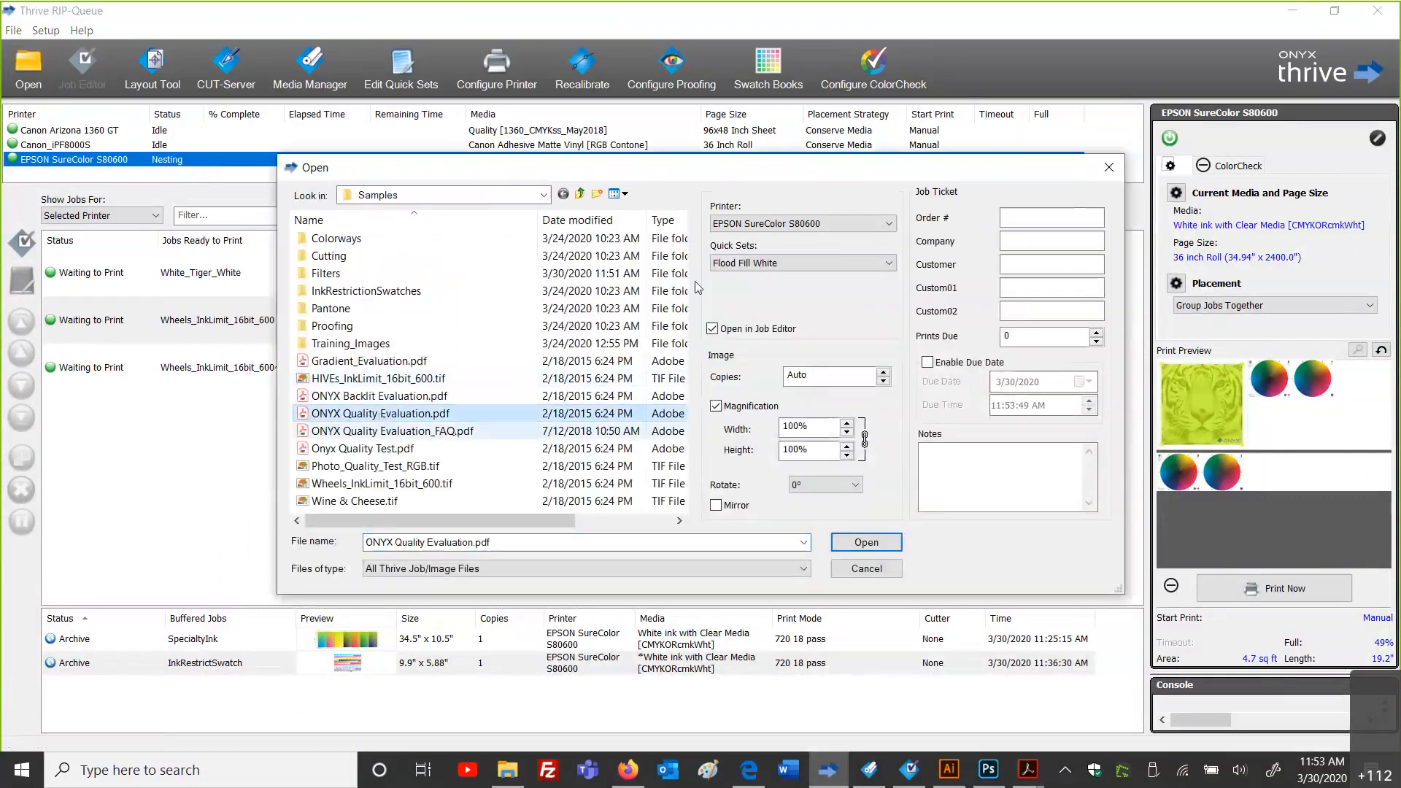
left_click(778, 264)
left_click(778, 264)
left_click(865, 542)
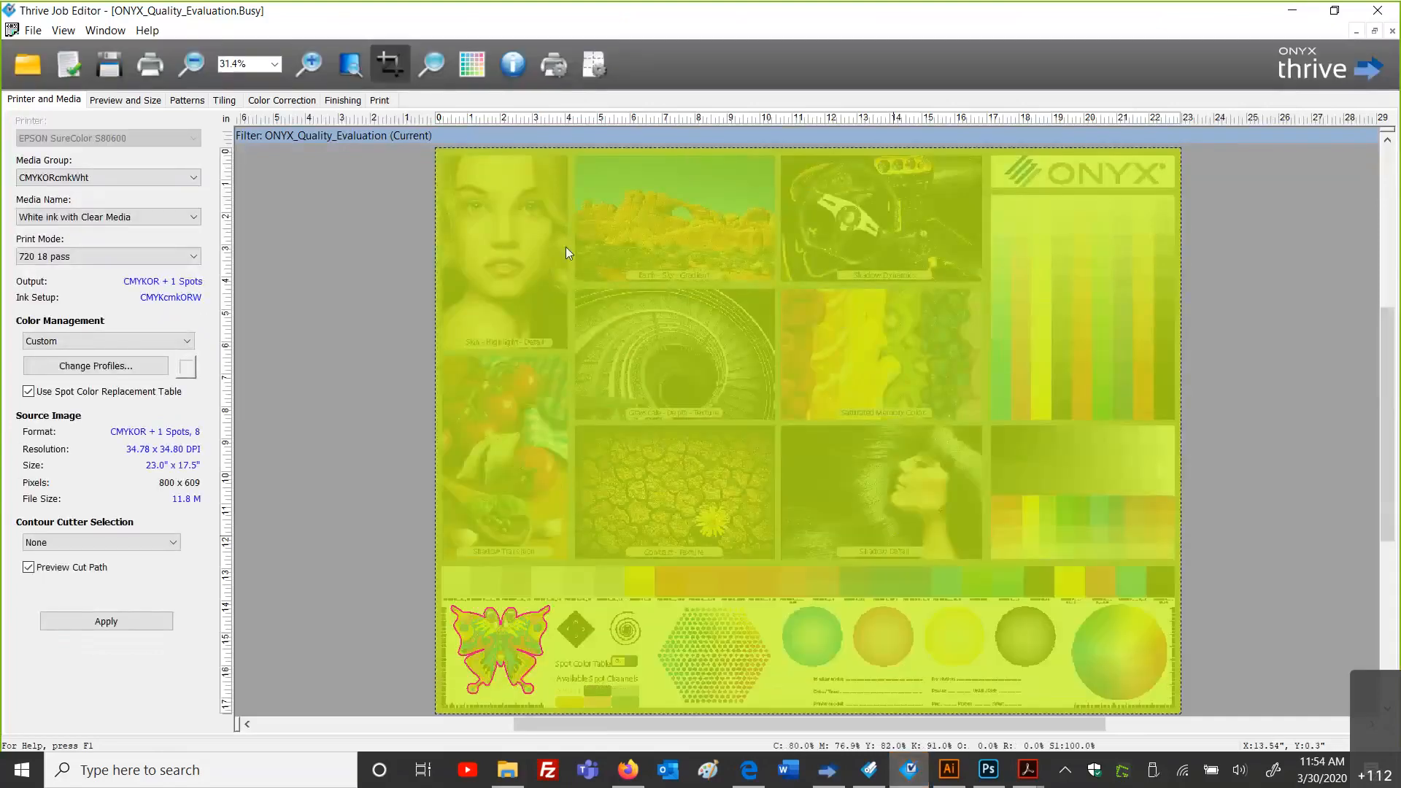
Step: Submit the ONYX_Quality_Evaluation job with the white flood fill for printing
left_click(149, 65)
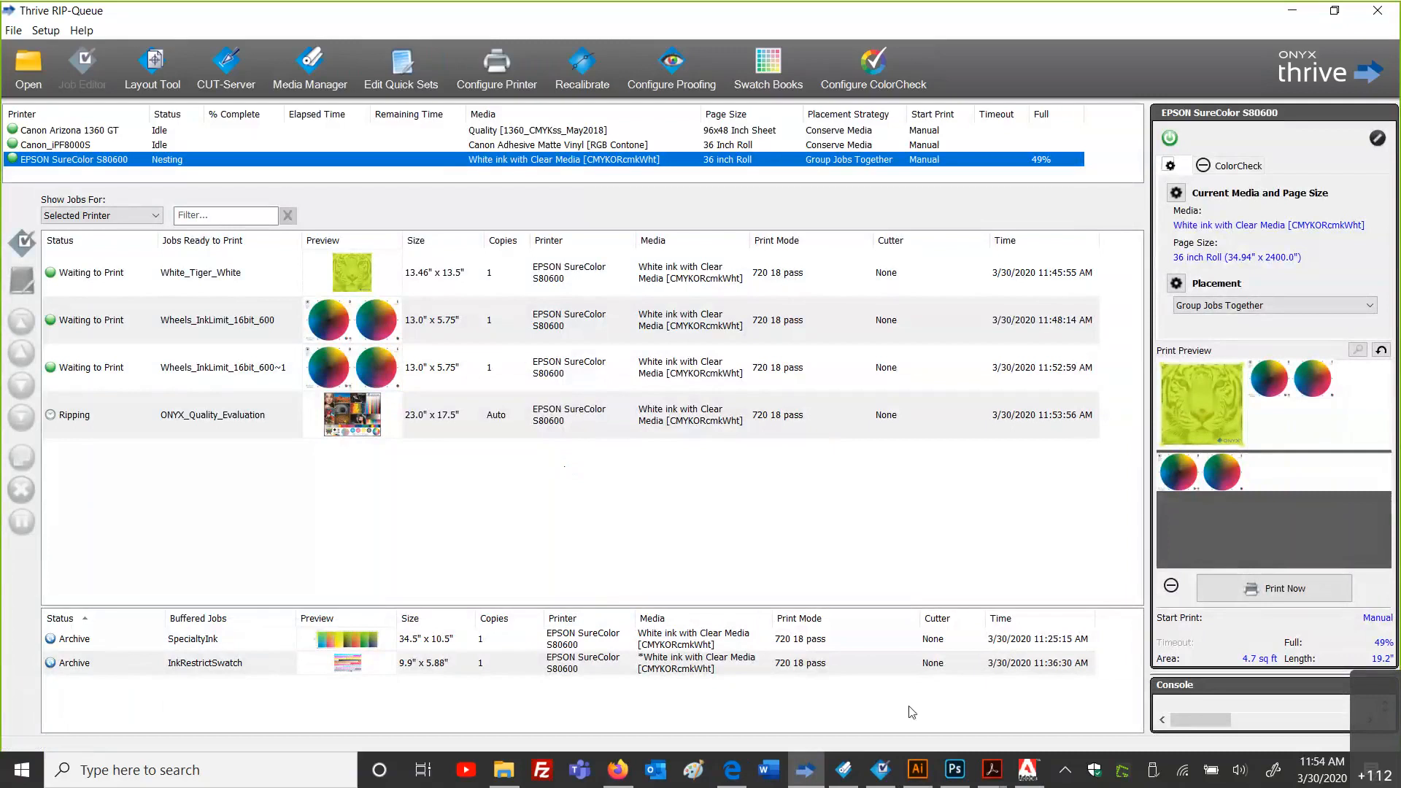
Step: Switch to Adobe Acrobat and review the ink configuration, process color and spot color steps in Profiling-Specialty-Ink-QS.pdf
mouse_move(996, 771)
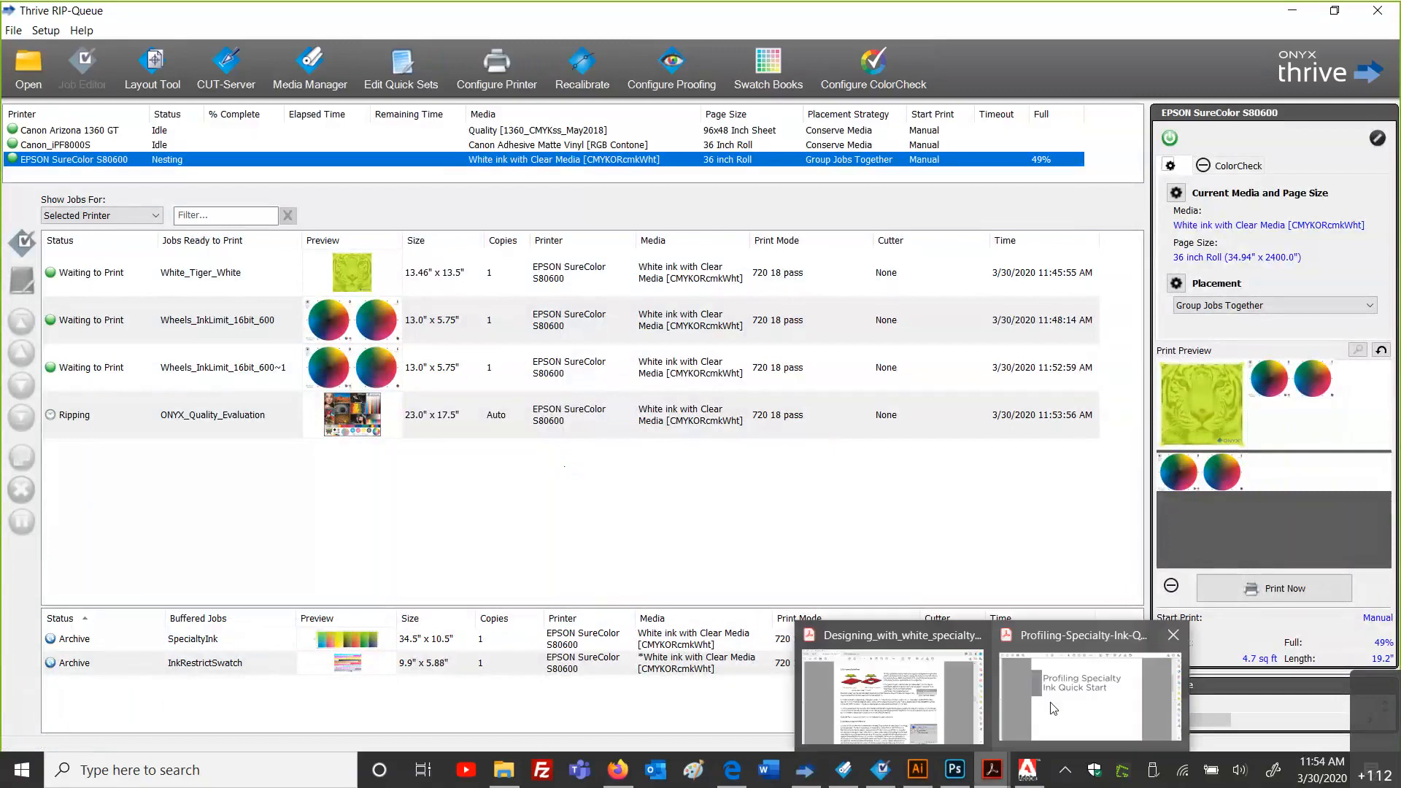
left_click(1052, 708)
scroll(624, 481, "up", 2)
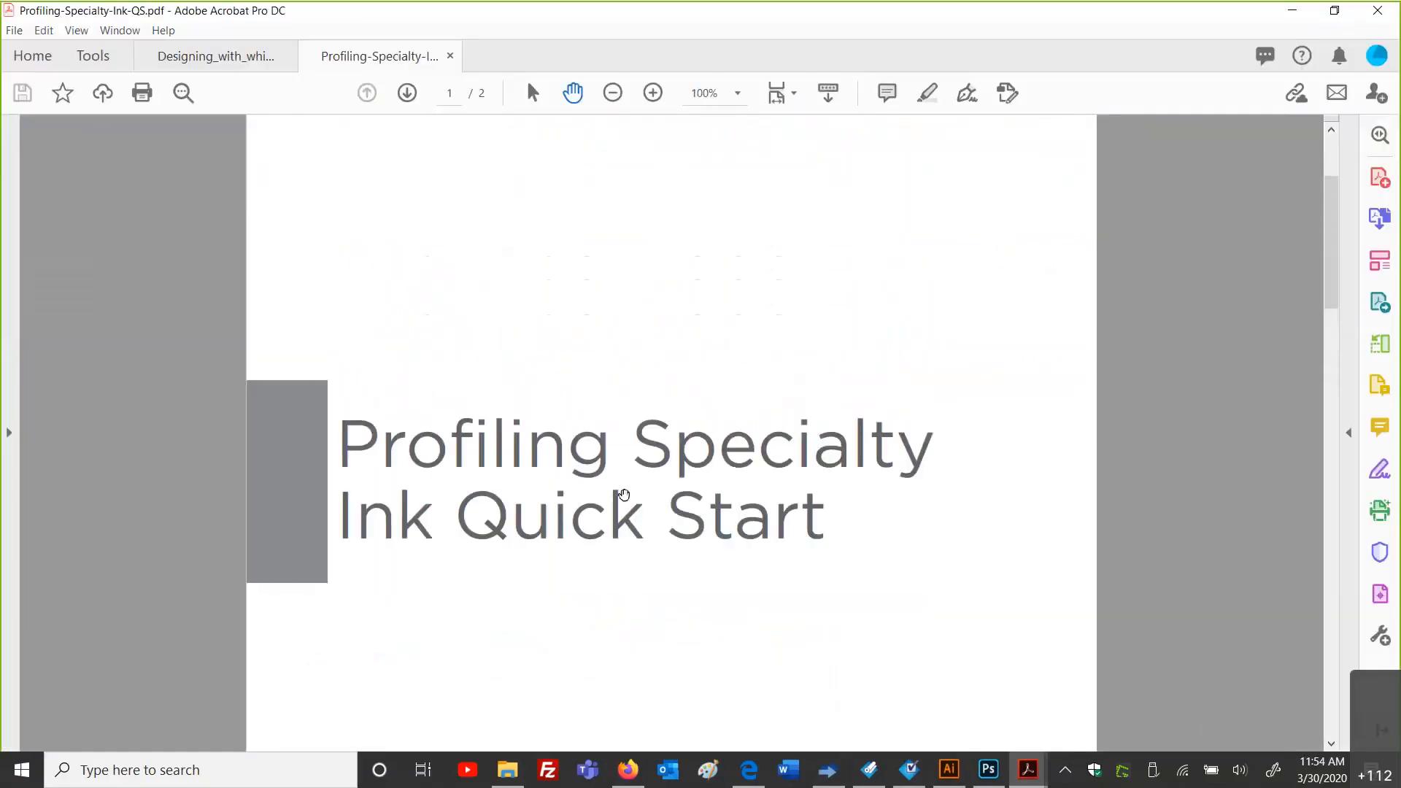
scroll(650, 444, "down", 3)
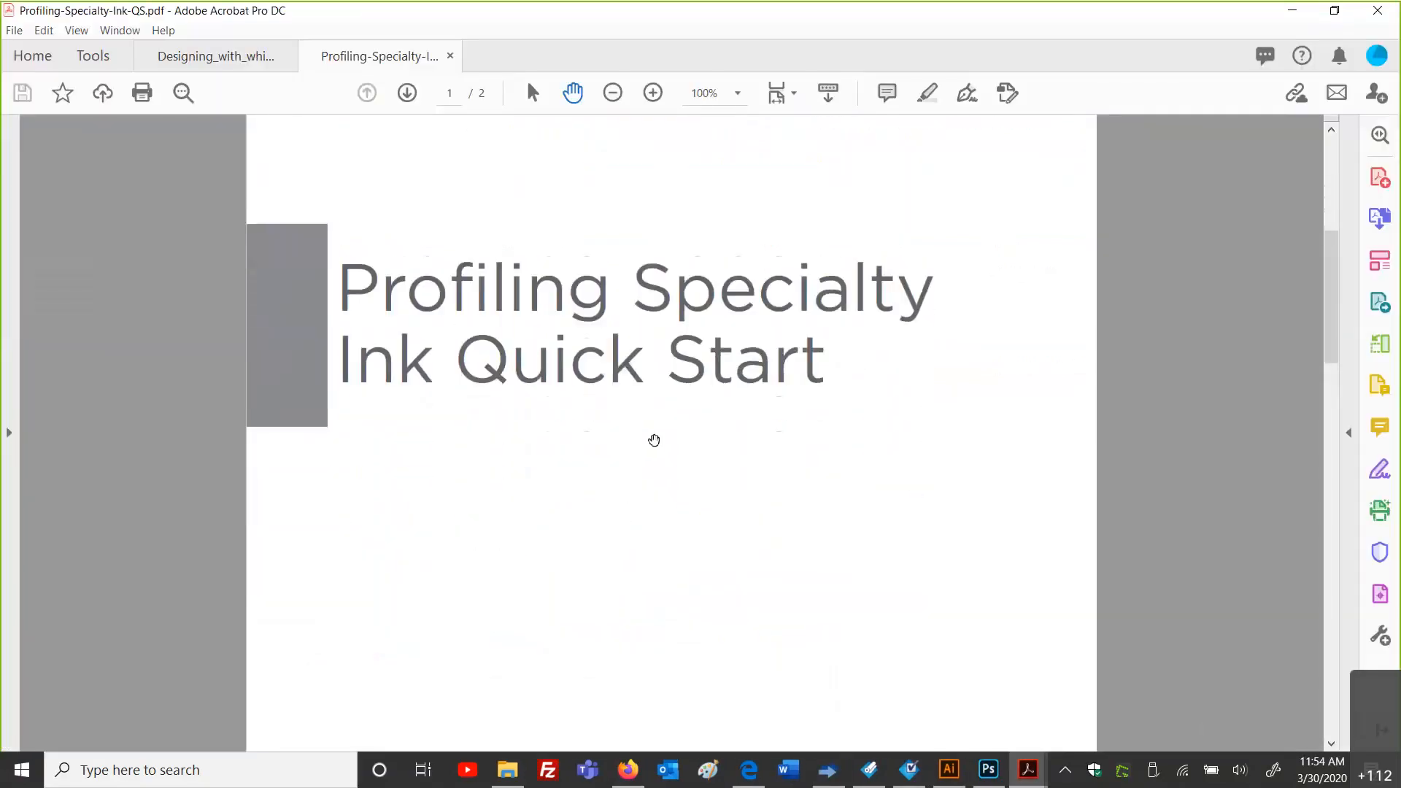
scroll(729, 407, "down", 1)
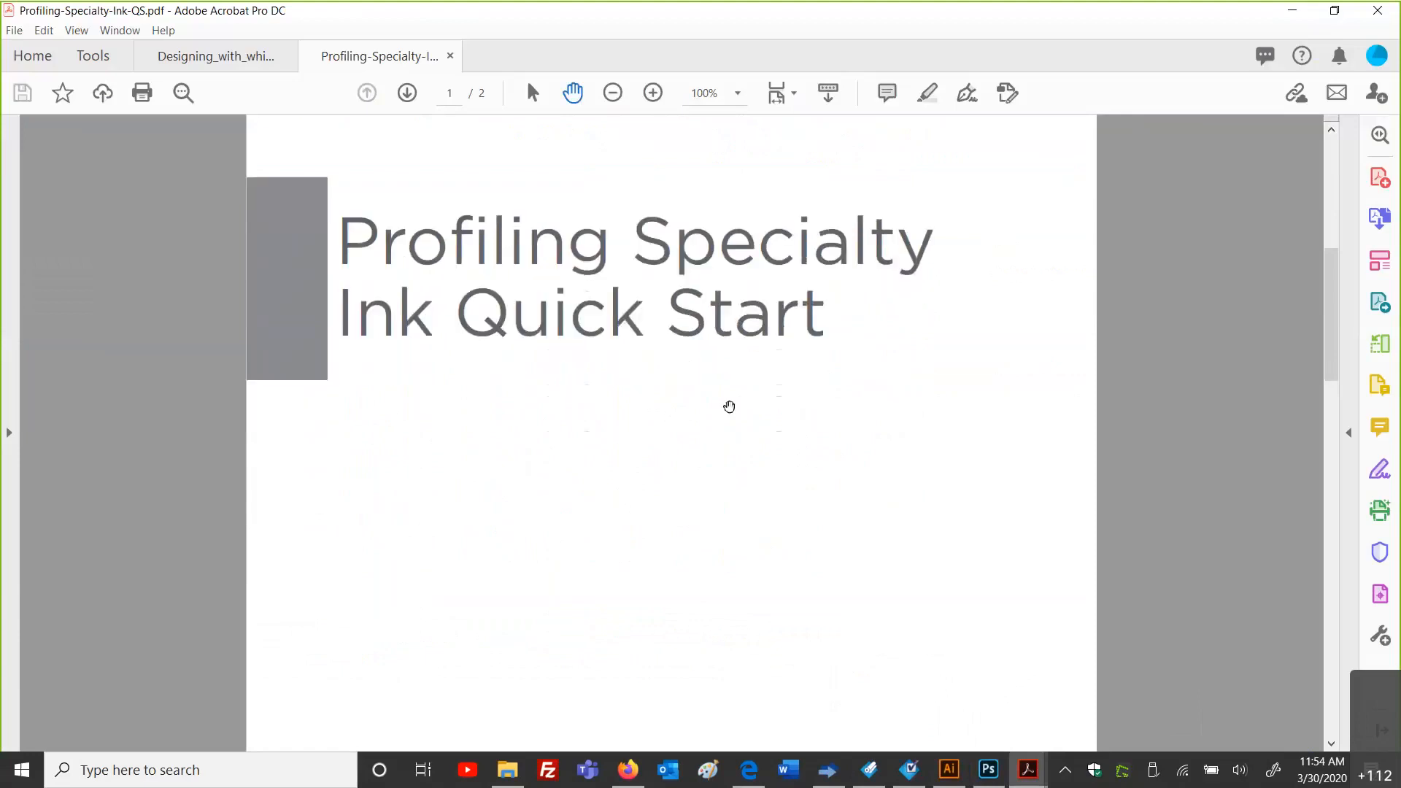
scroll(729, 407, "down", 4)
scroll(730, 377, "down", 10)
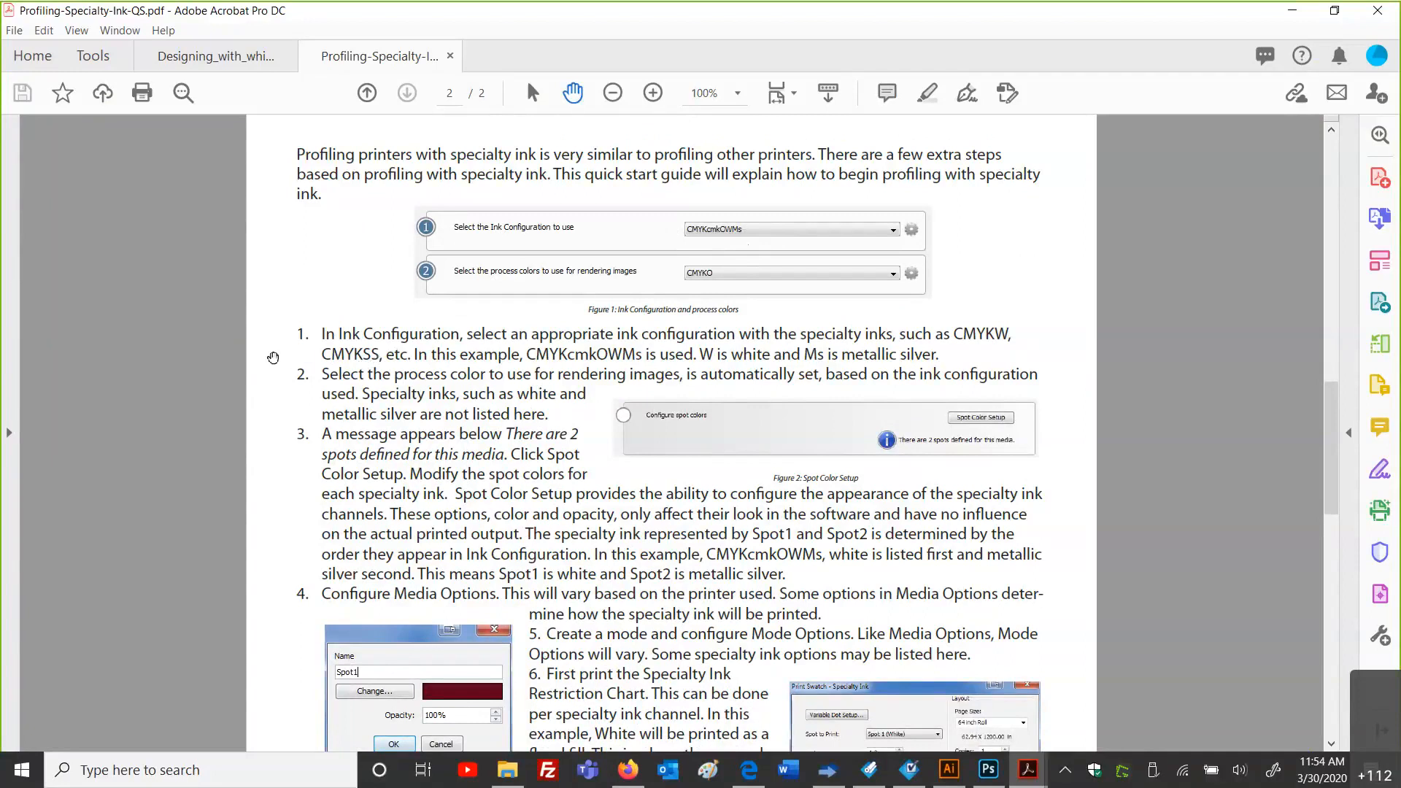
left_click(937, 21)
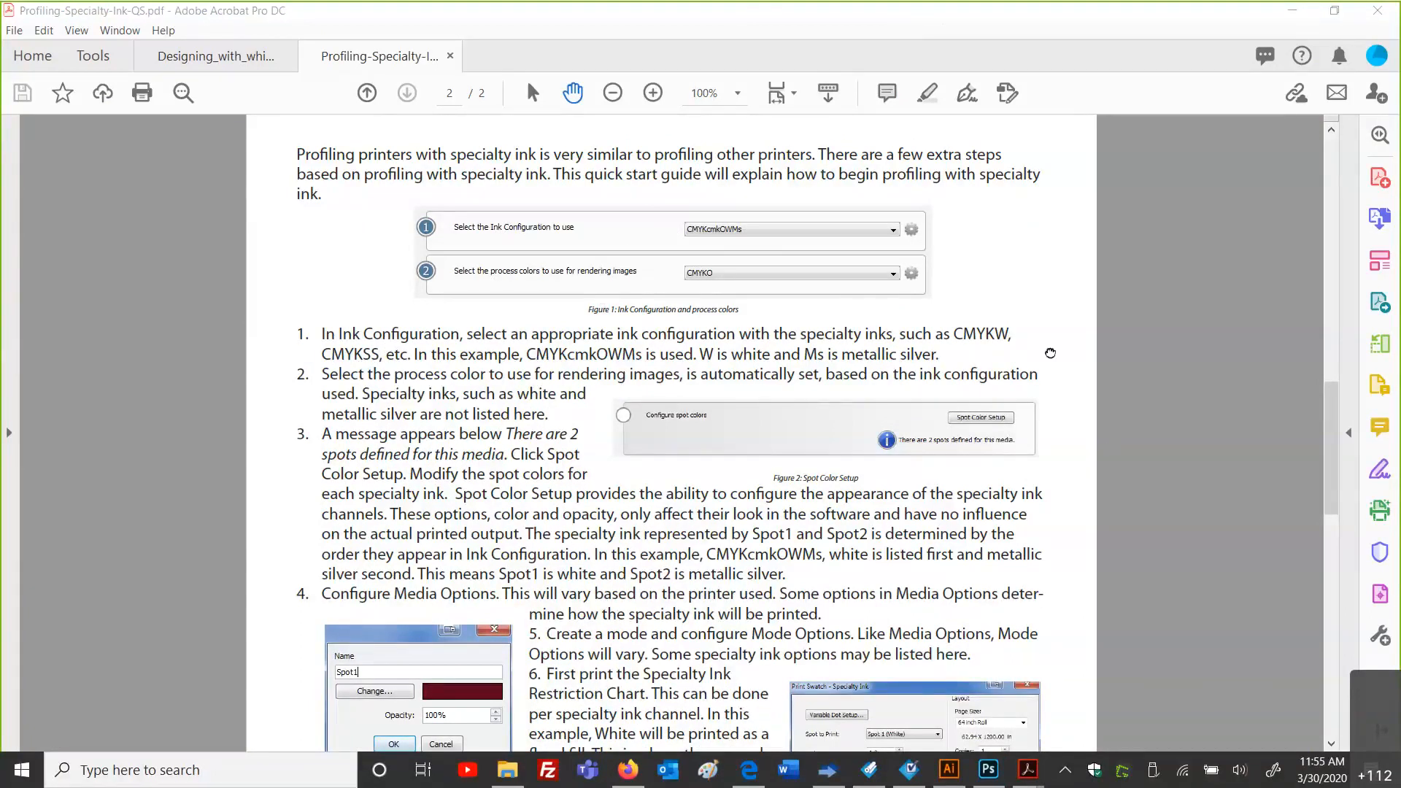
Step: Read the guide's steps on the specialty ink restriction chart and ink restriction swatch, and return to Thrive RIP-Queue
scroll(1065, 252, "down", 3)
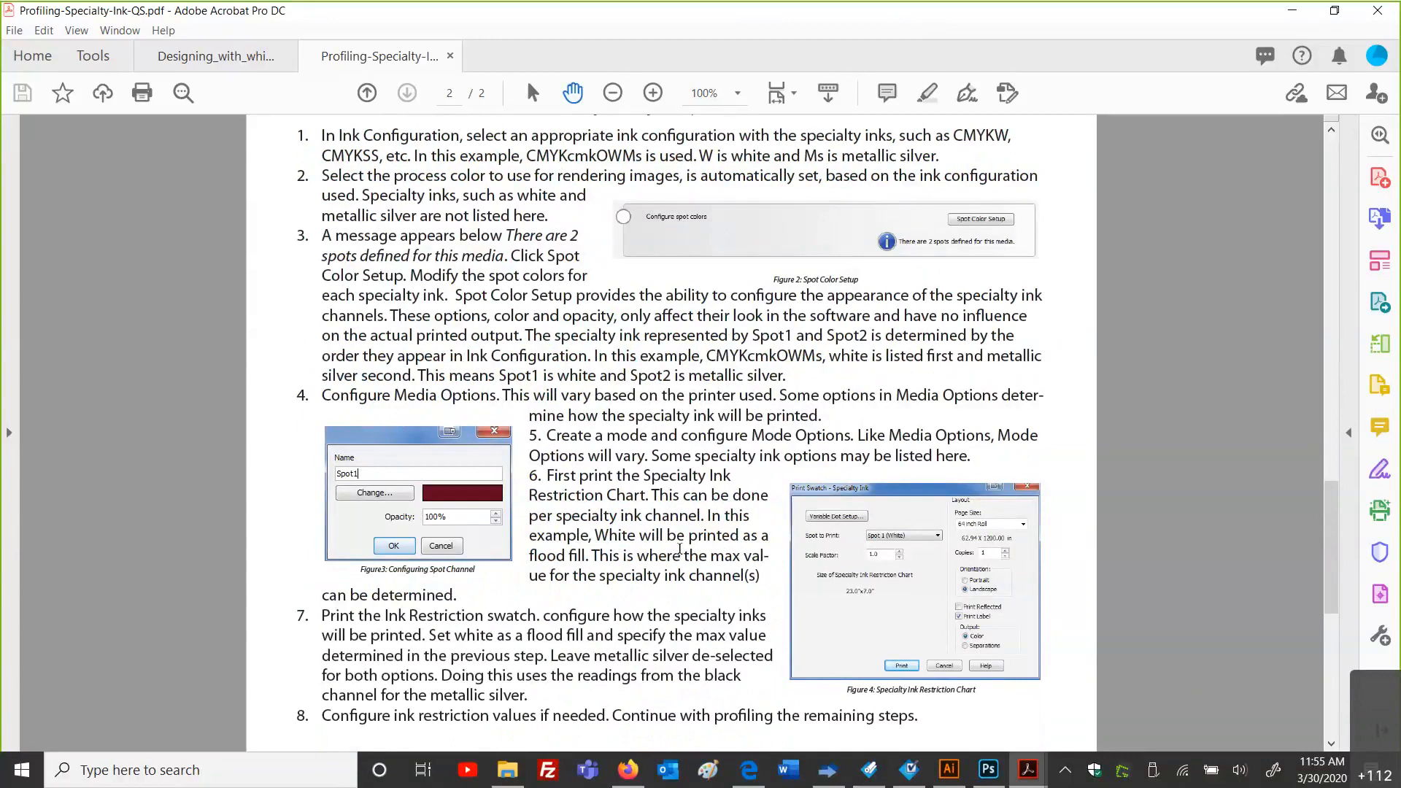
scroll(658, 366, "down", 3)
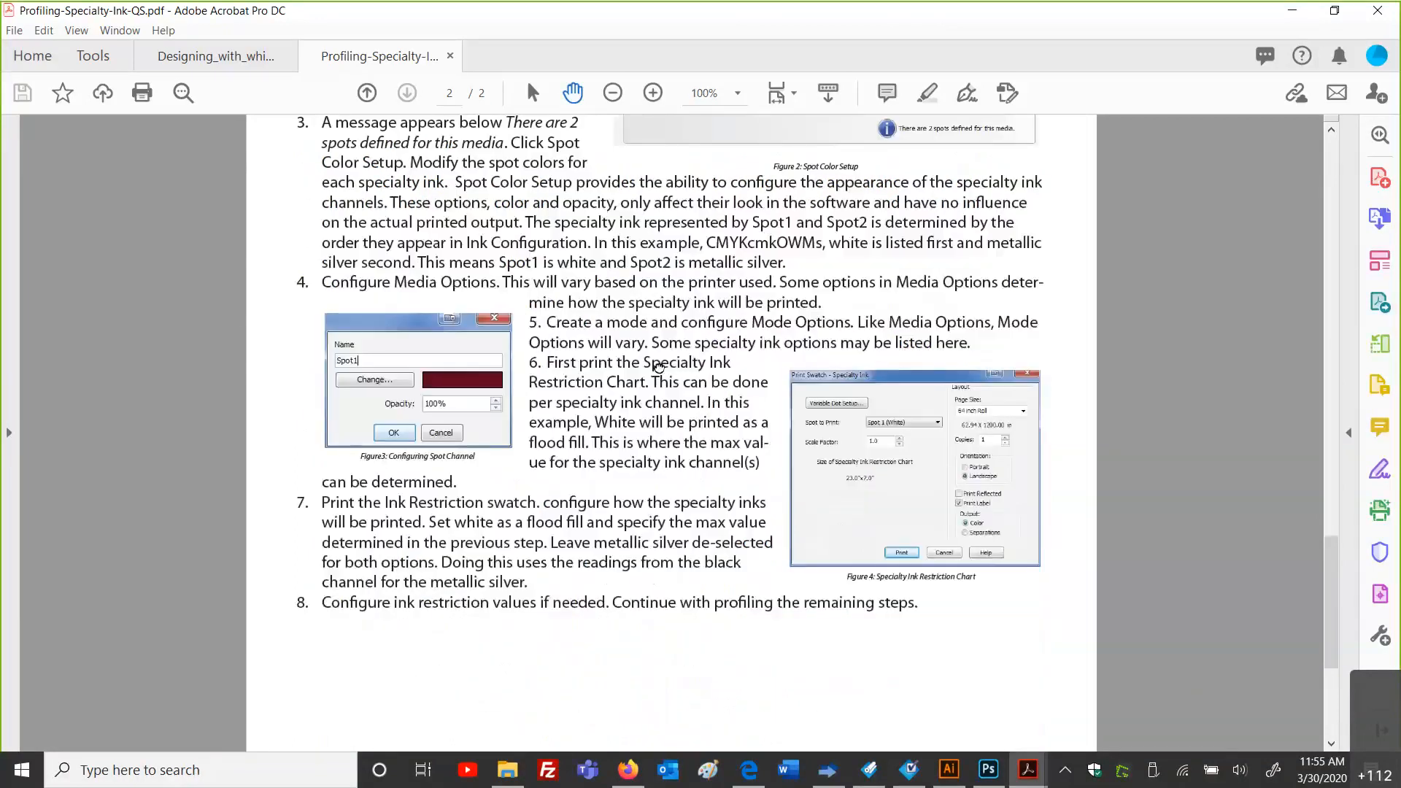
scroll(658, 366, "down", 1)
scroll(641, 422, "up", 2)
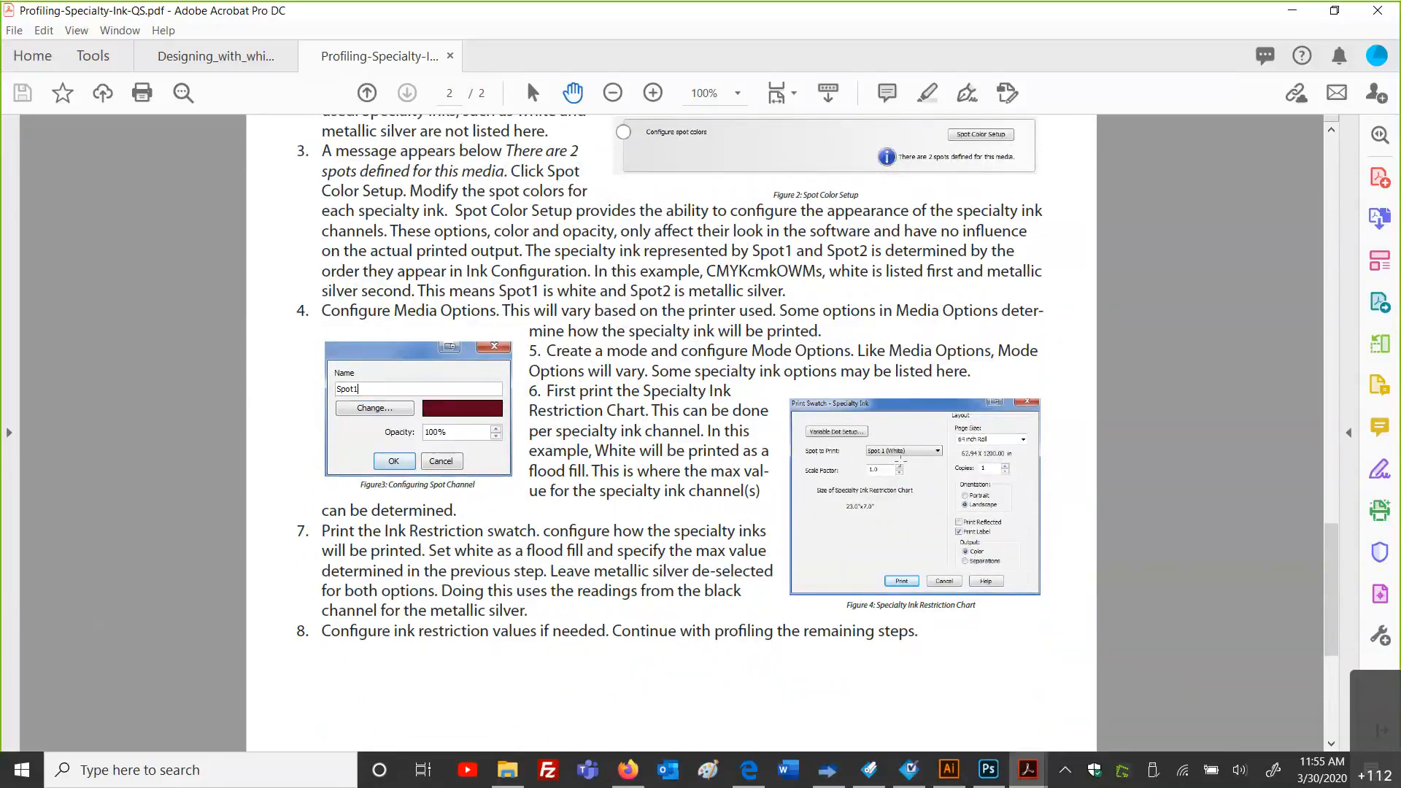
left_click_drag(659, 647, 658, 625)
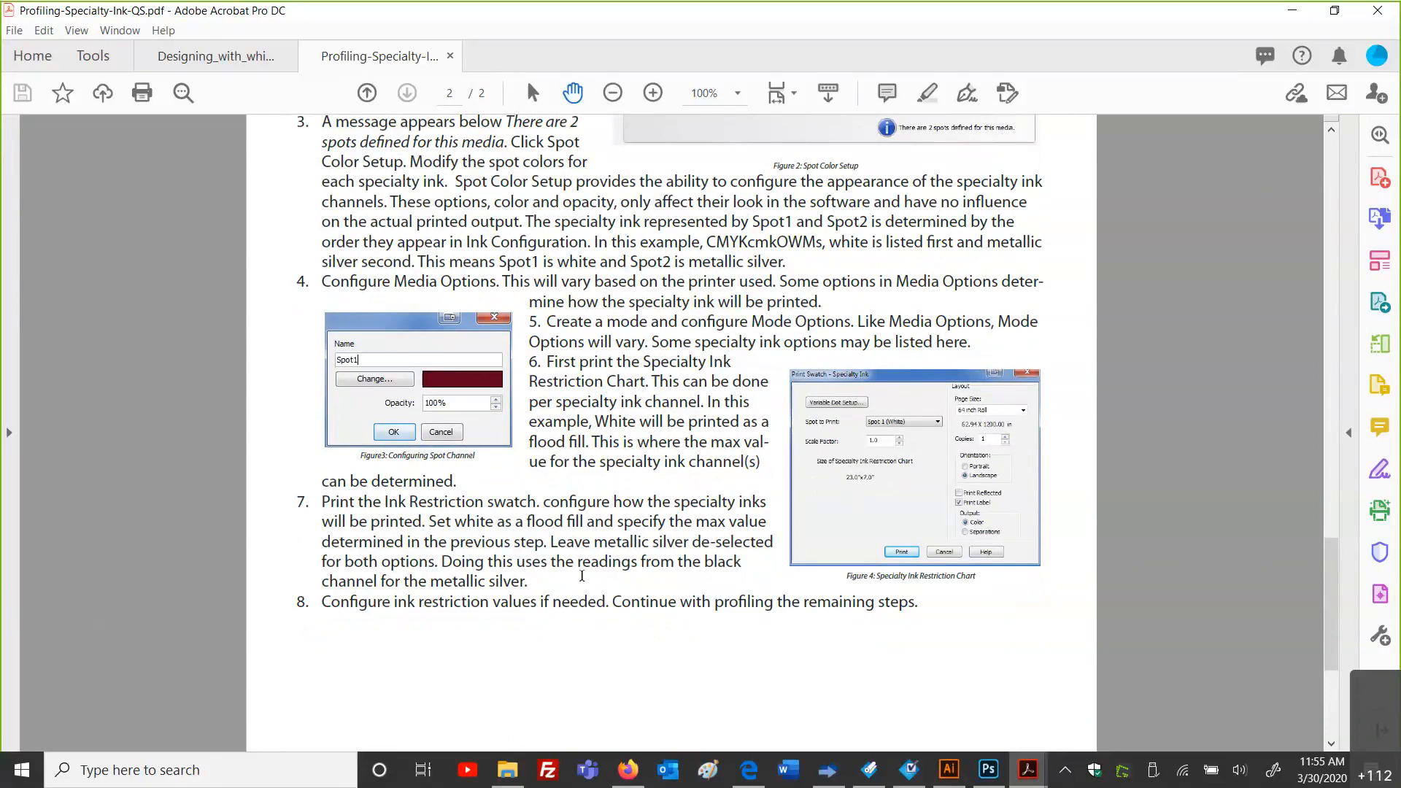
scroll(582, 573, "up", 3)
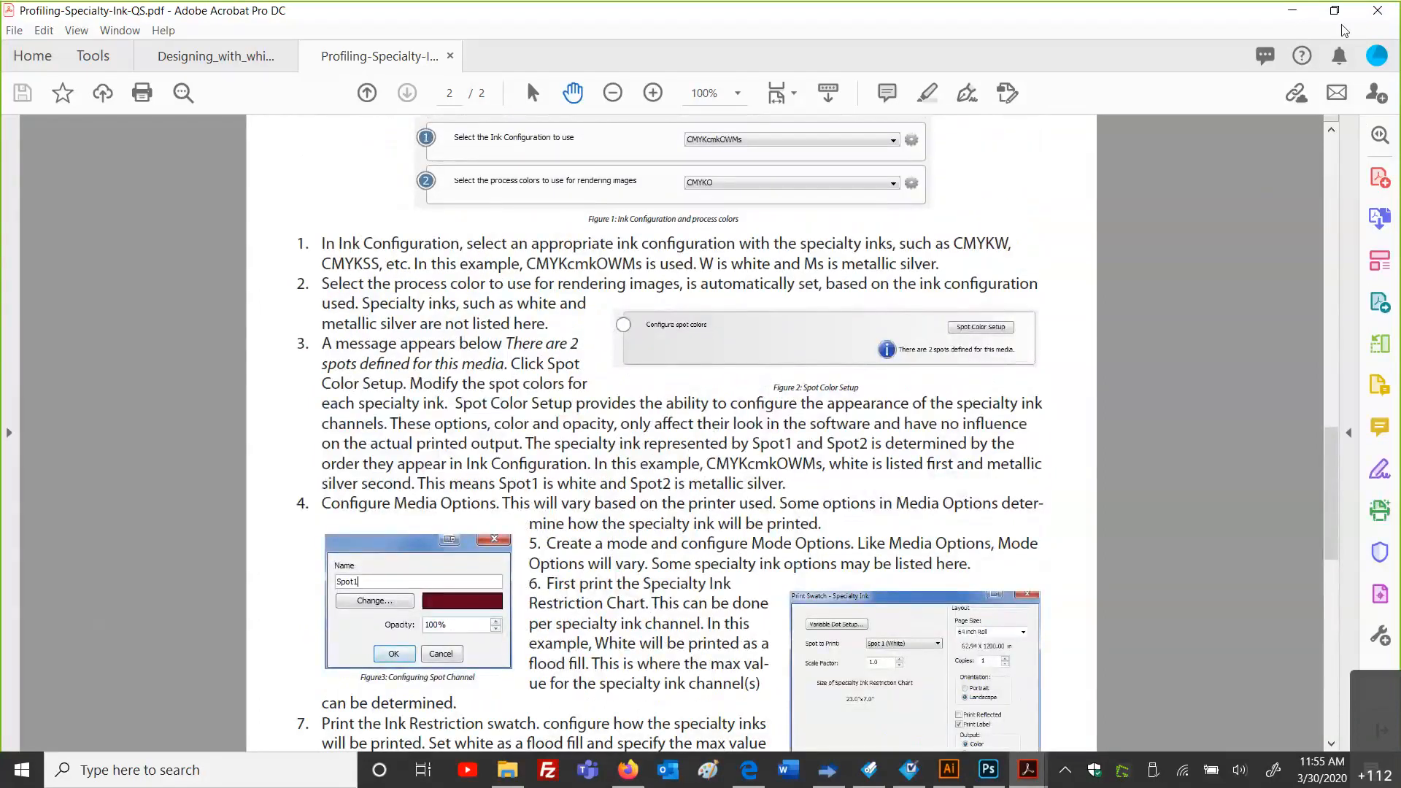
left_click(1293, 15)
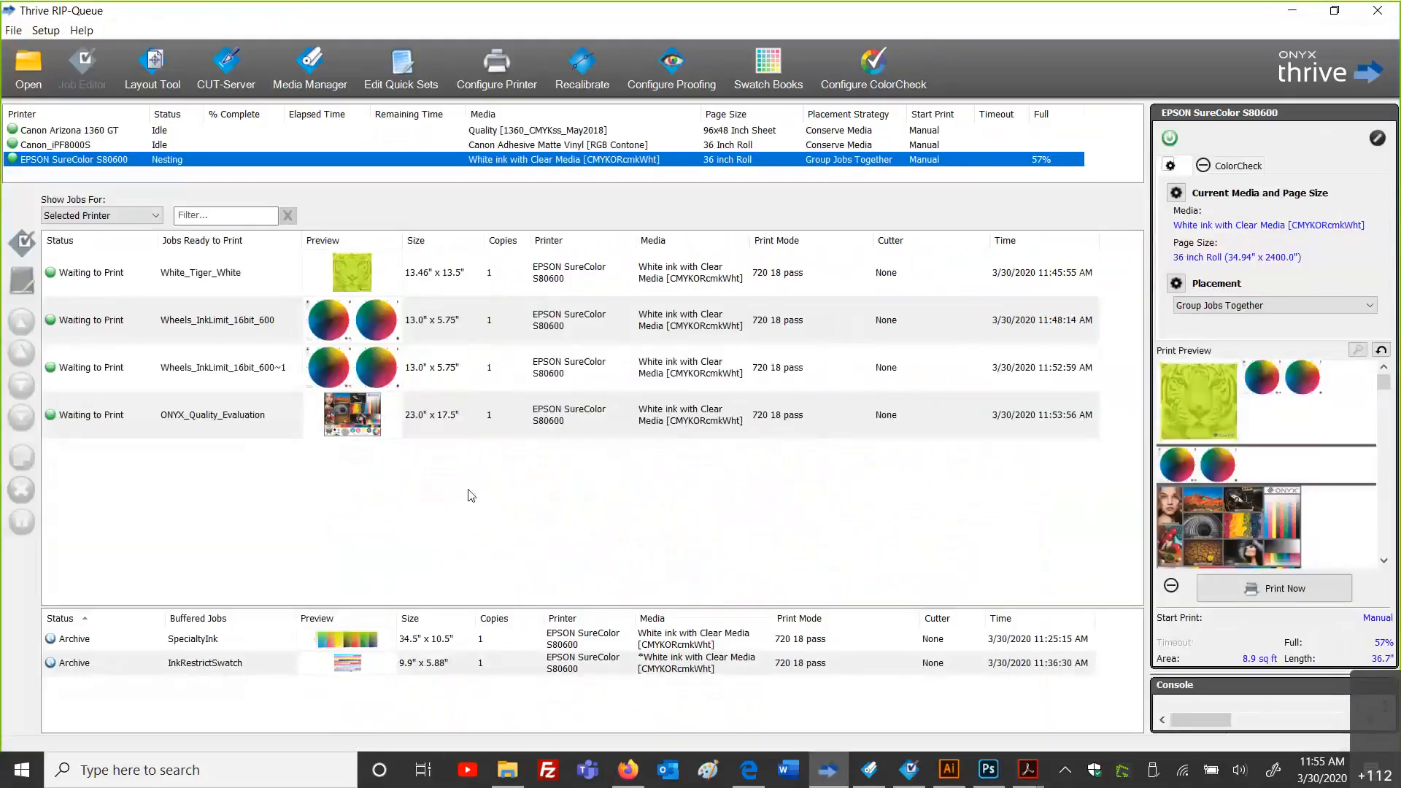
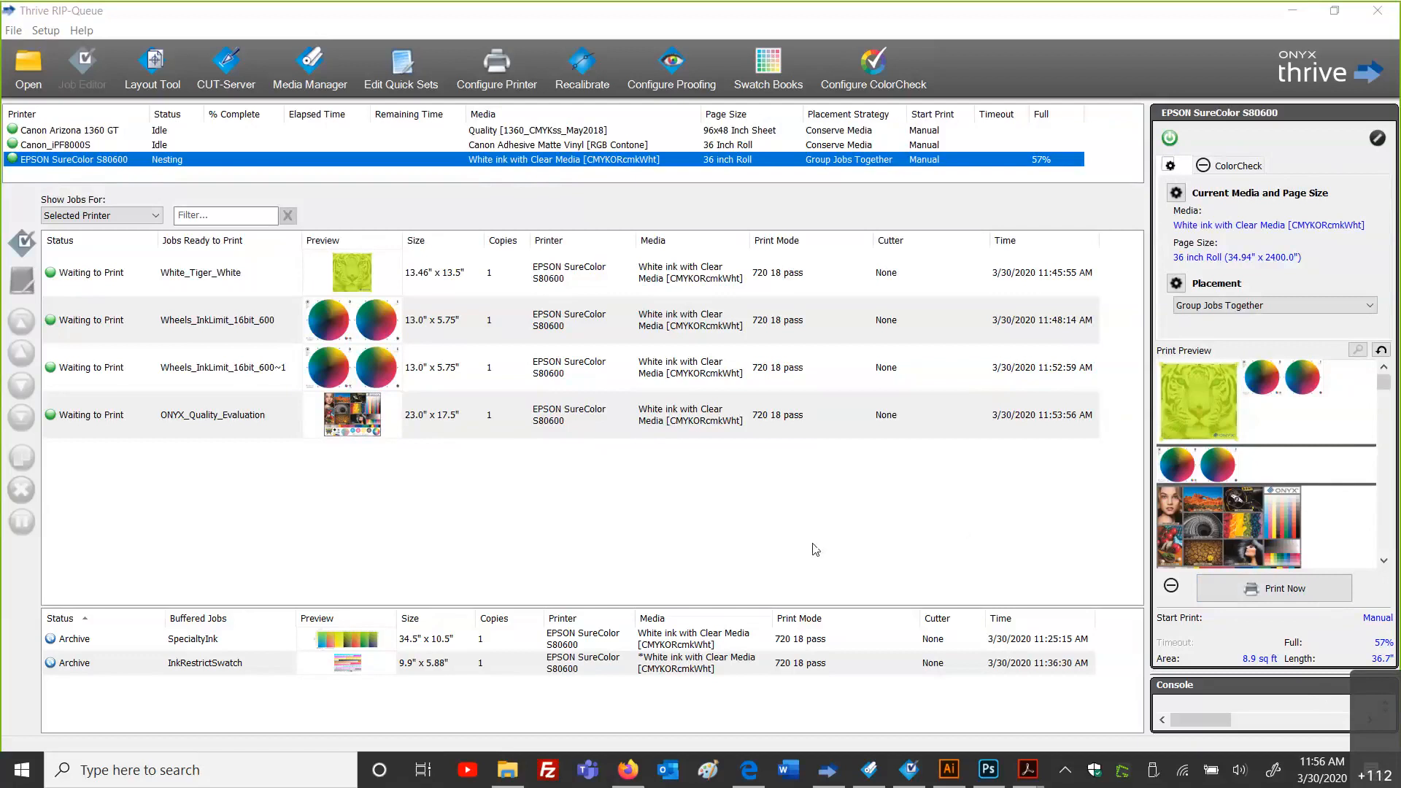
Step: Examine the job properties and preview of the archived SpecialtyInk job, and close them without applying changes
left_click(864, 777)
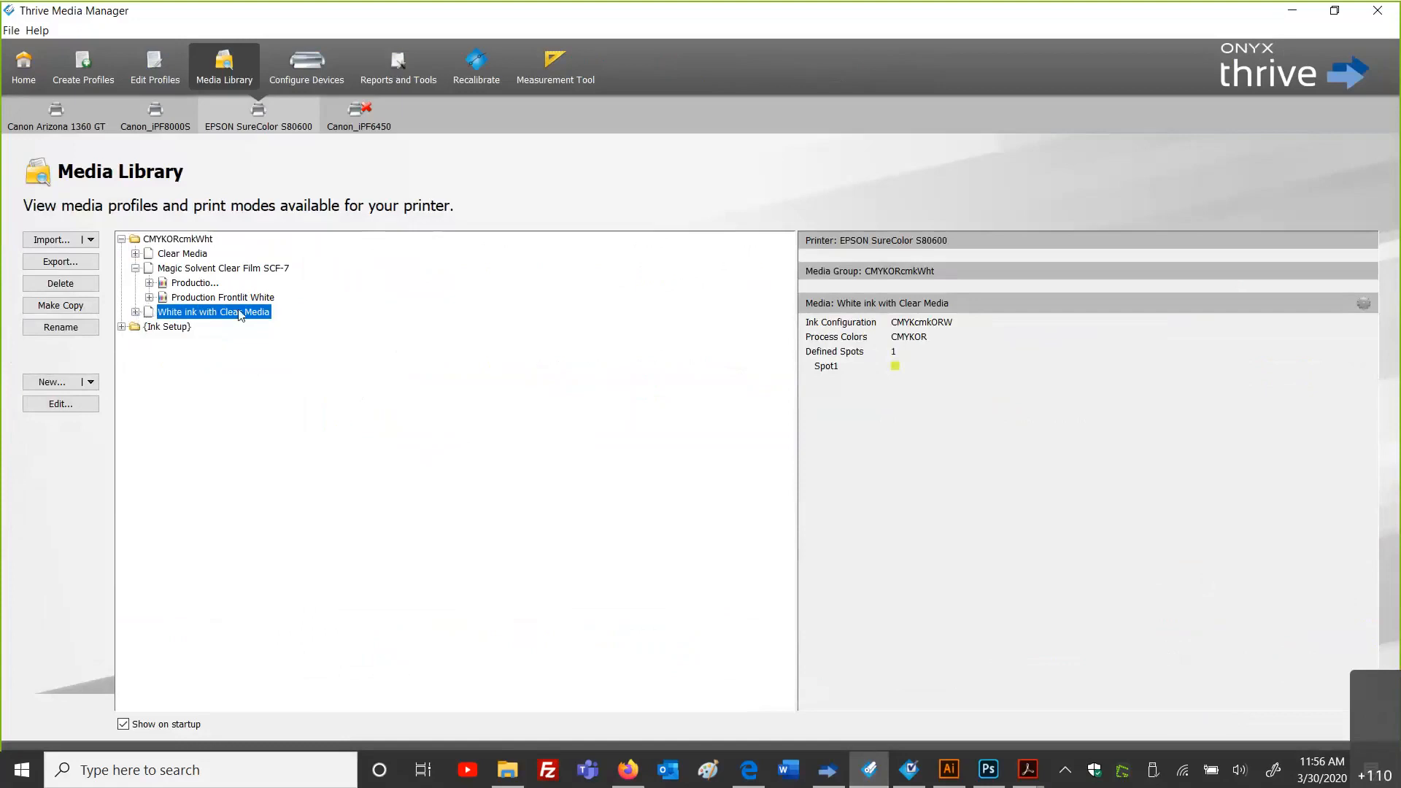
left_click(823, 774)
left_click(363, 641)
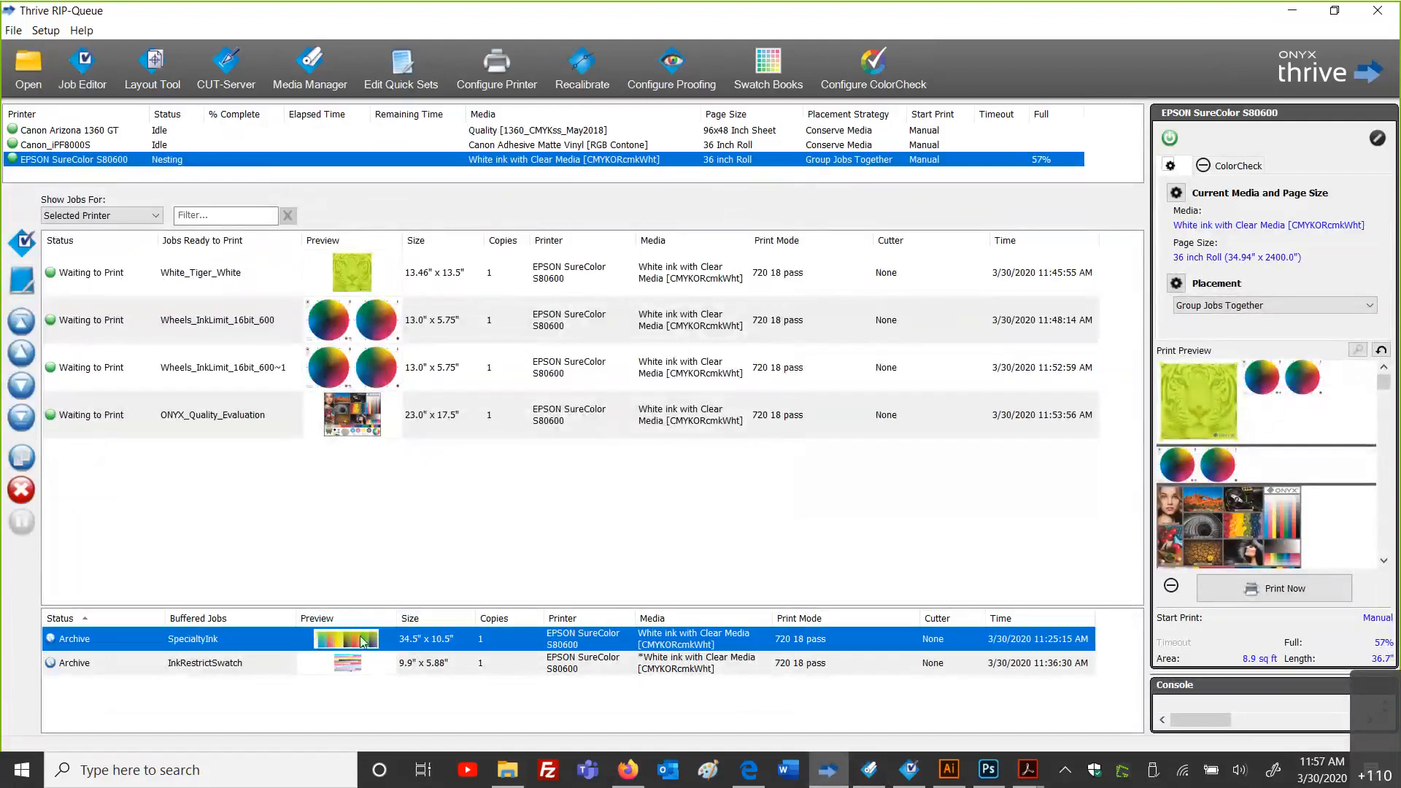
double_click(289, 641)
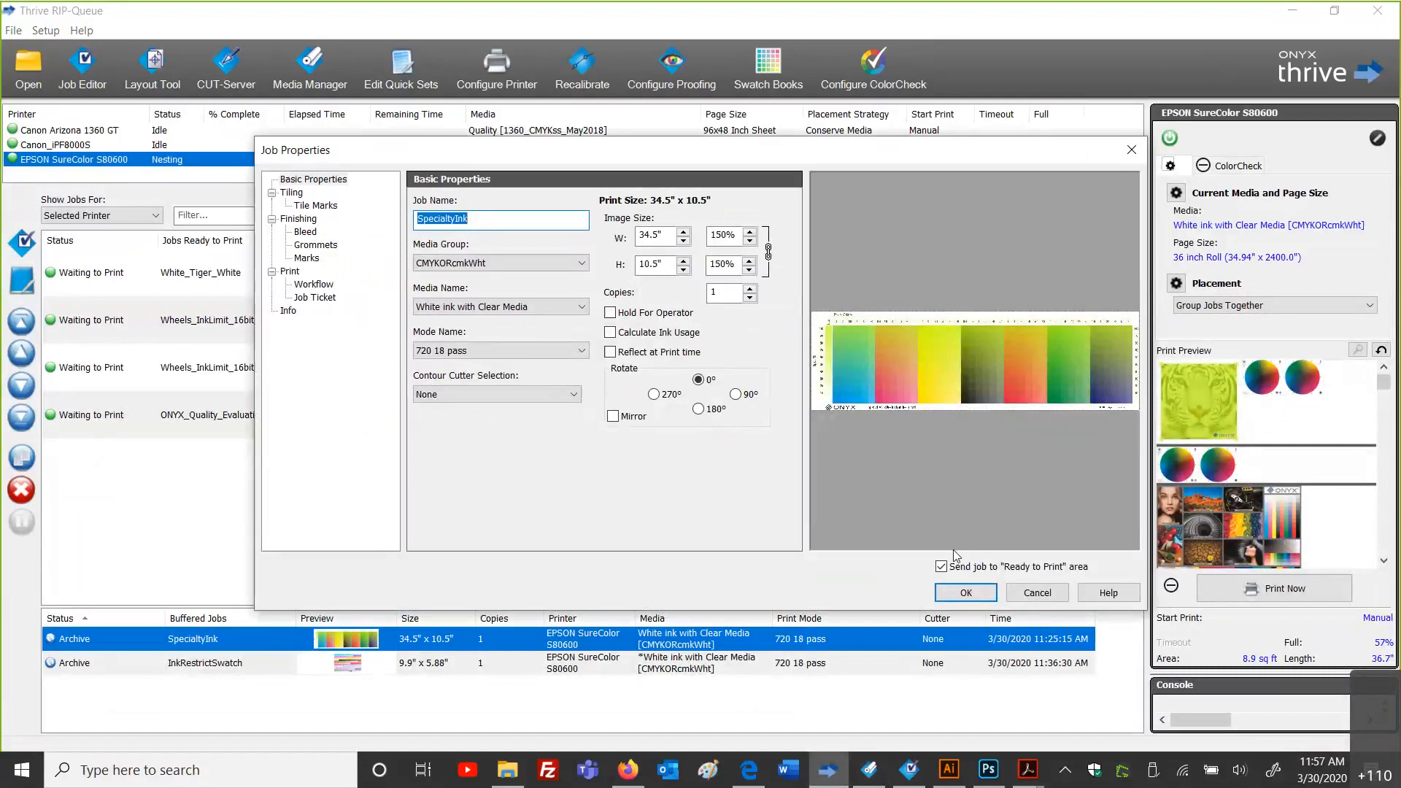
left_click(949, 566)
left_click_drag(787, 144, 591, 17)
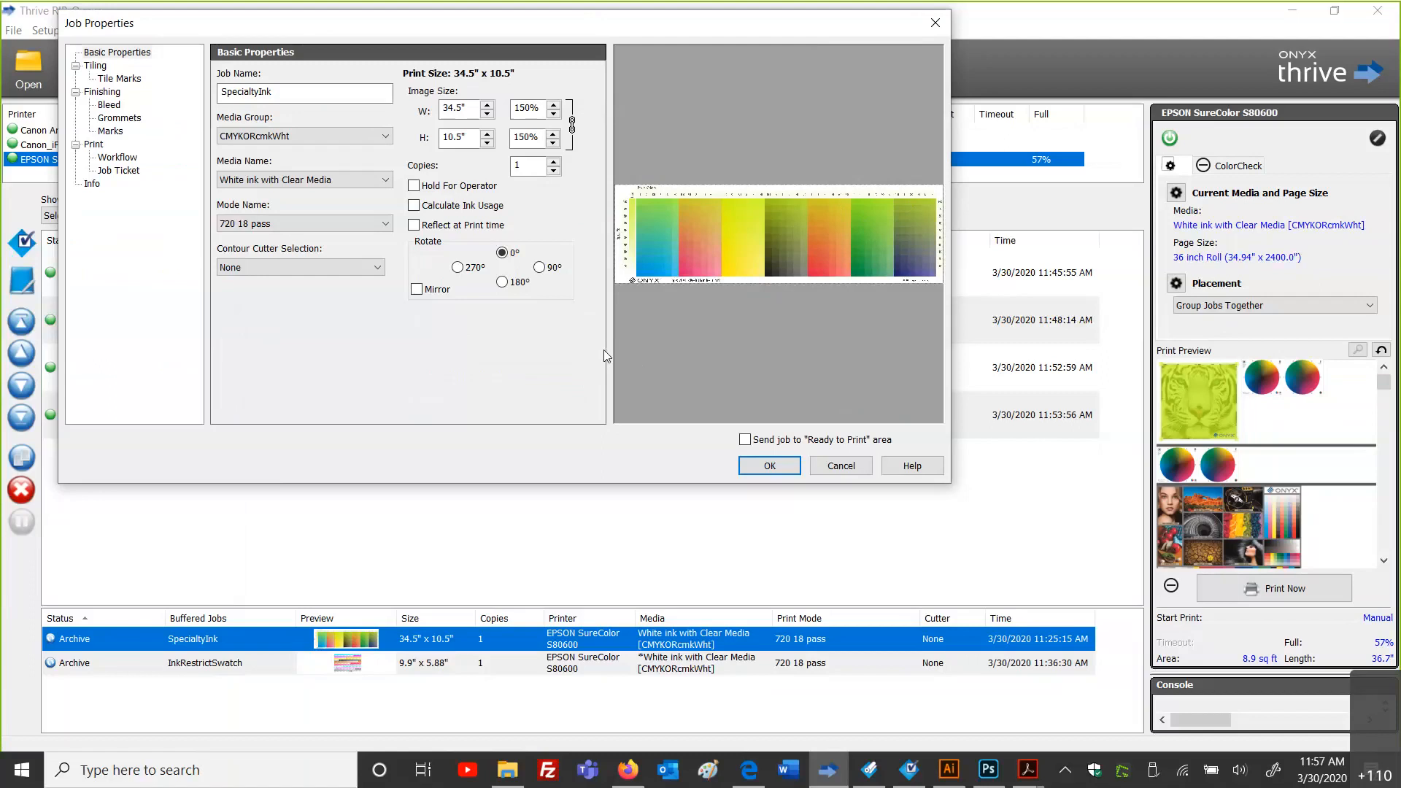
left_click(842, 467)
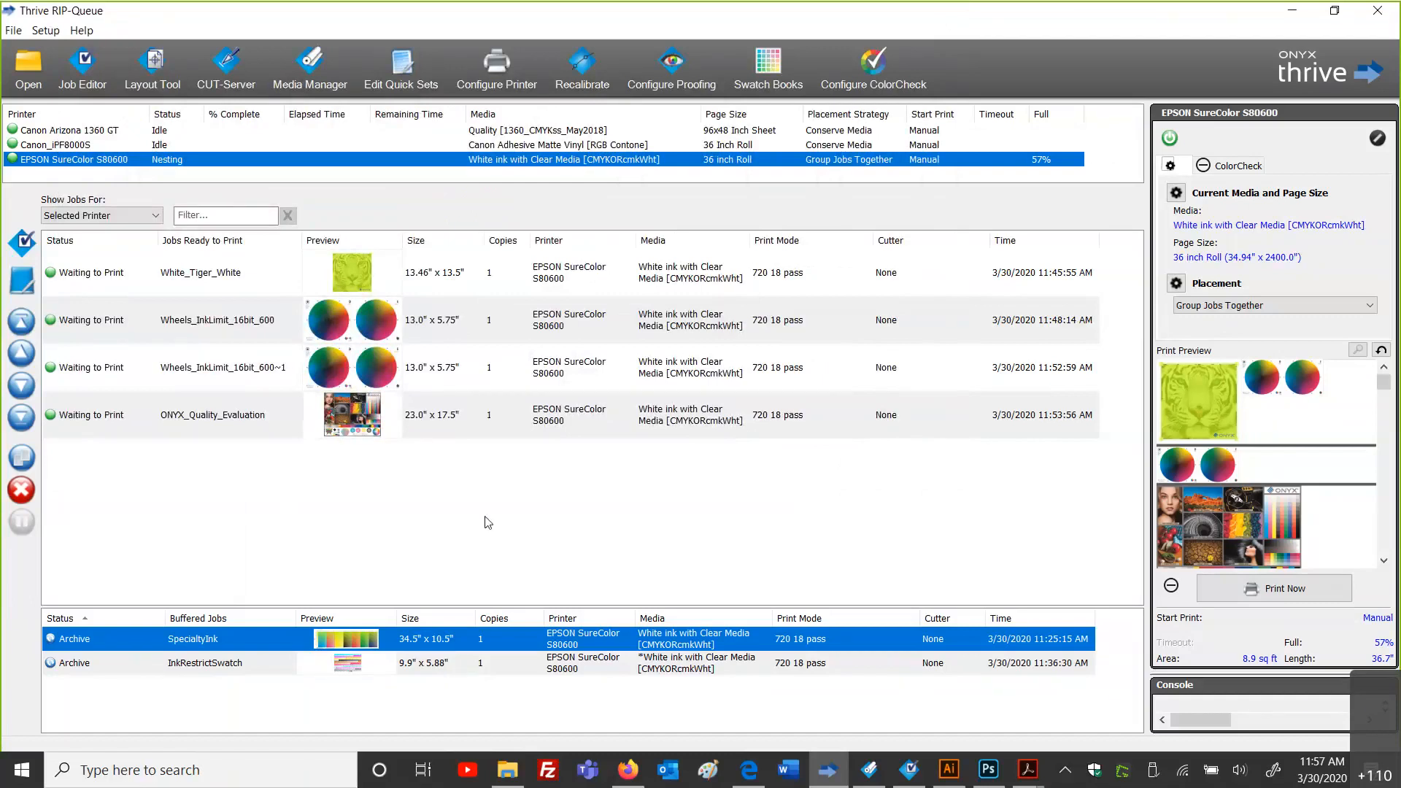
left_click(481, 687)
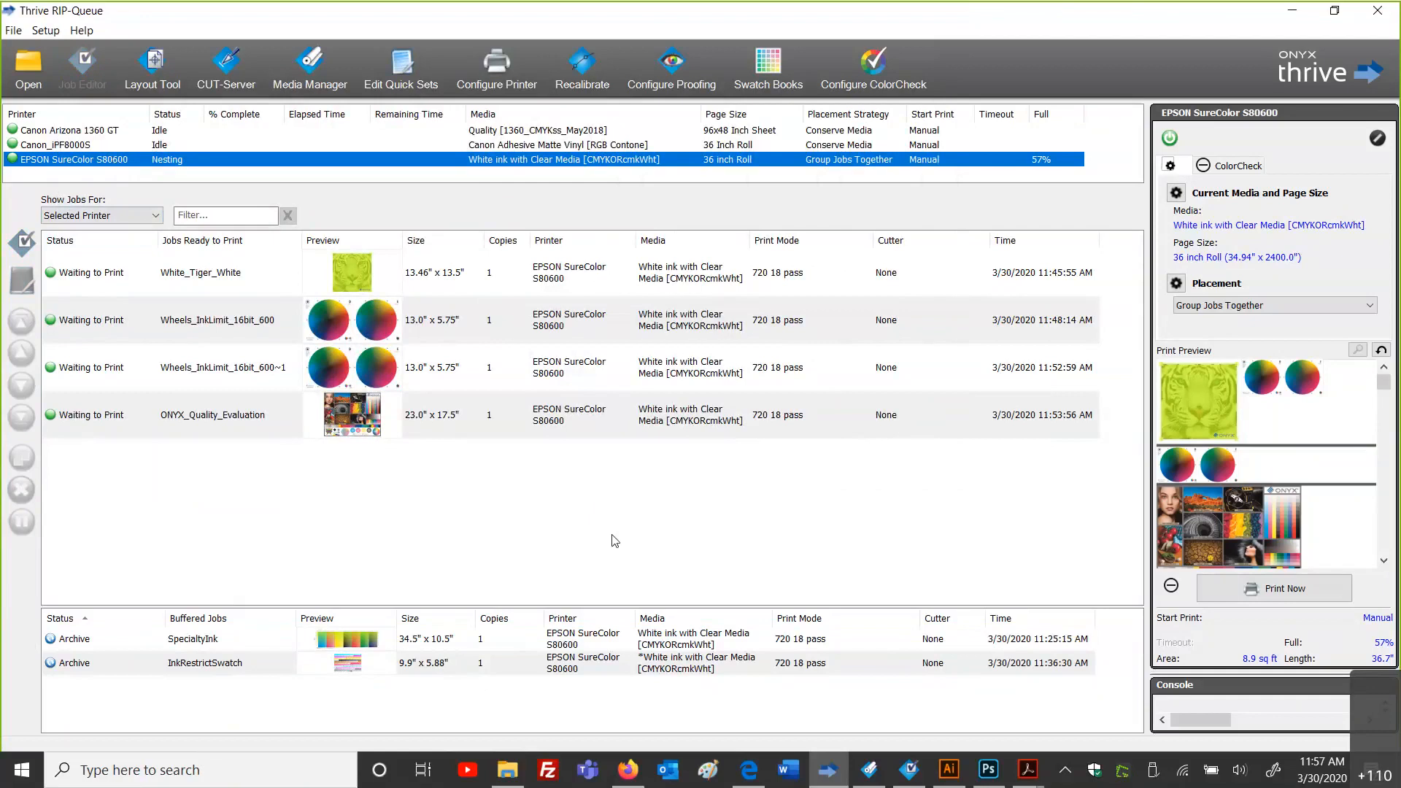
Step: Change the EPSON SureColor S80600's current media to Magic Solvent Clear Film SCF-7 in the CMYKORcmkWht media group
left_click(1175, 193)
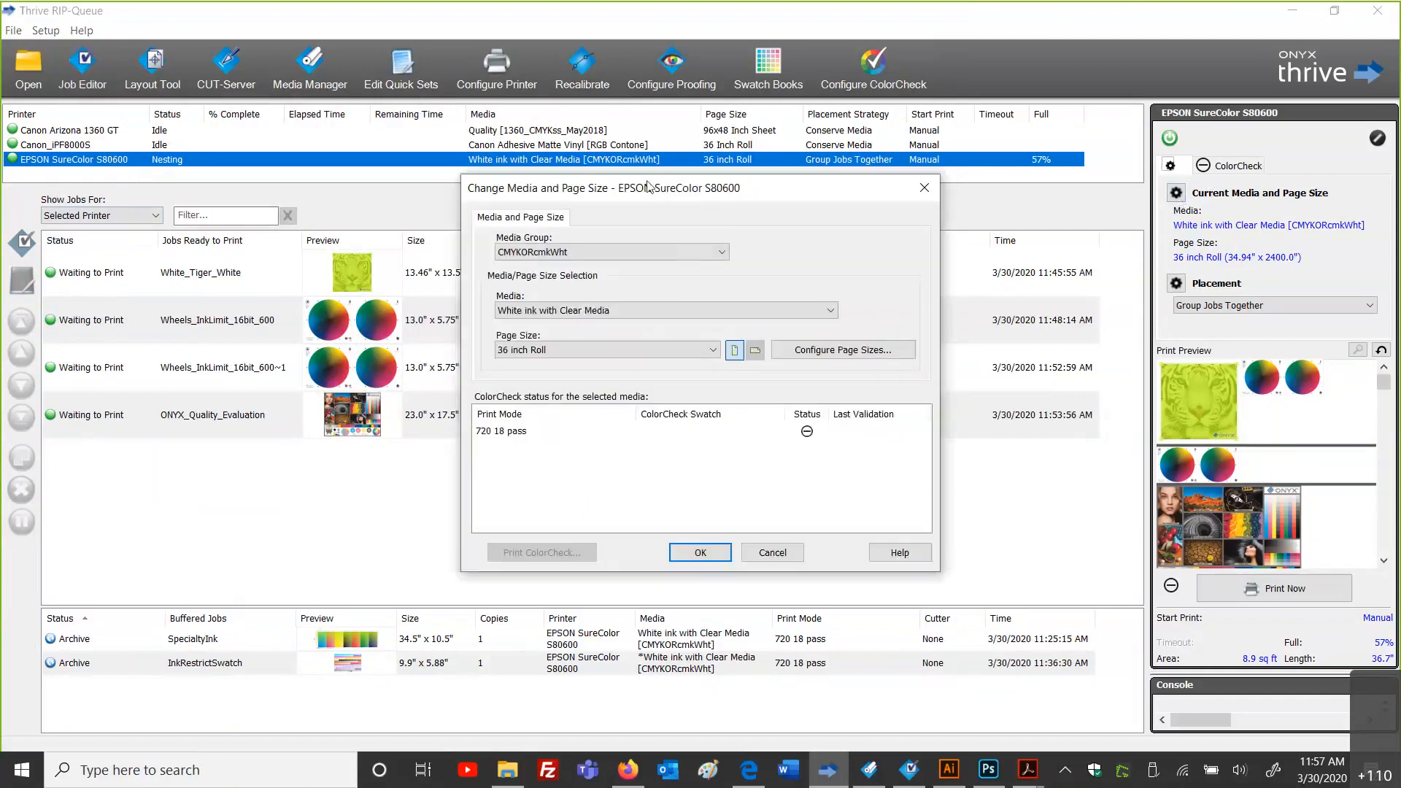
left_click_drag(523, 192, 391, 189)
left_click(451, 250)
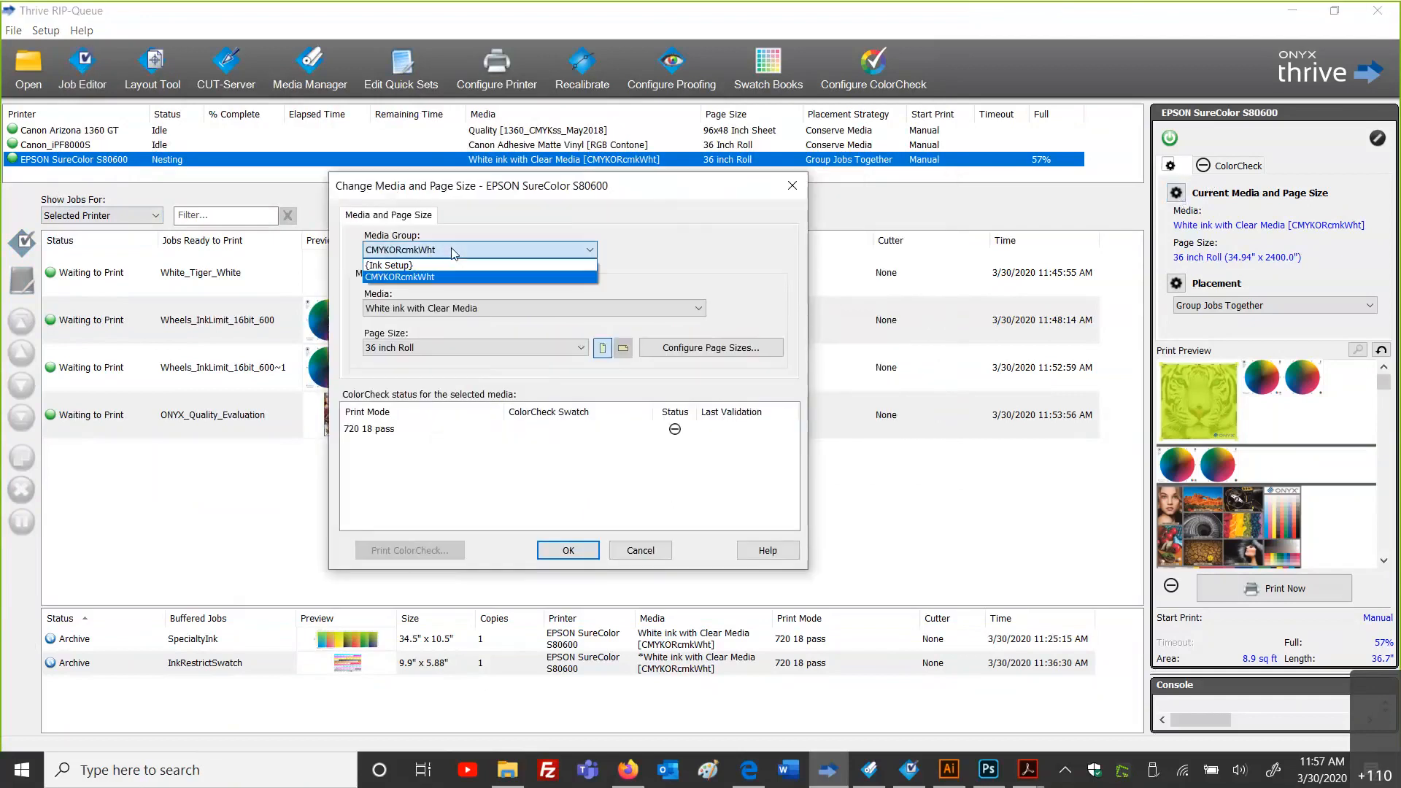
left_click(454, 277)
left_click(475, 308)
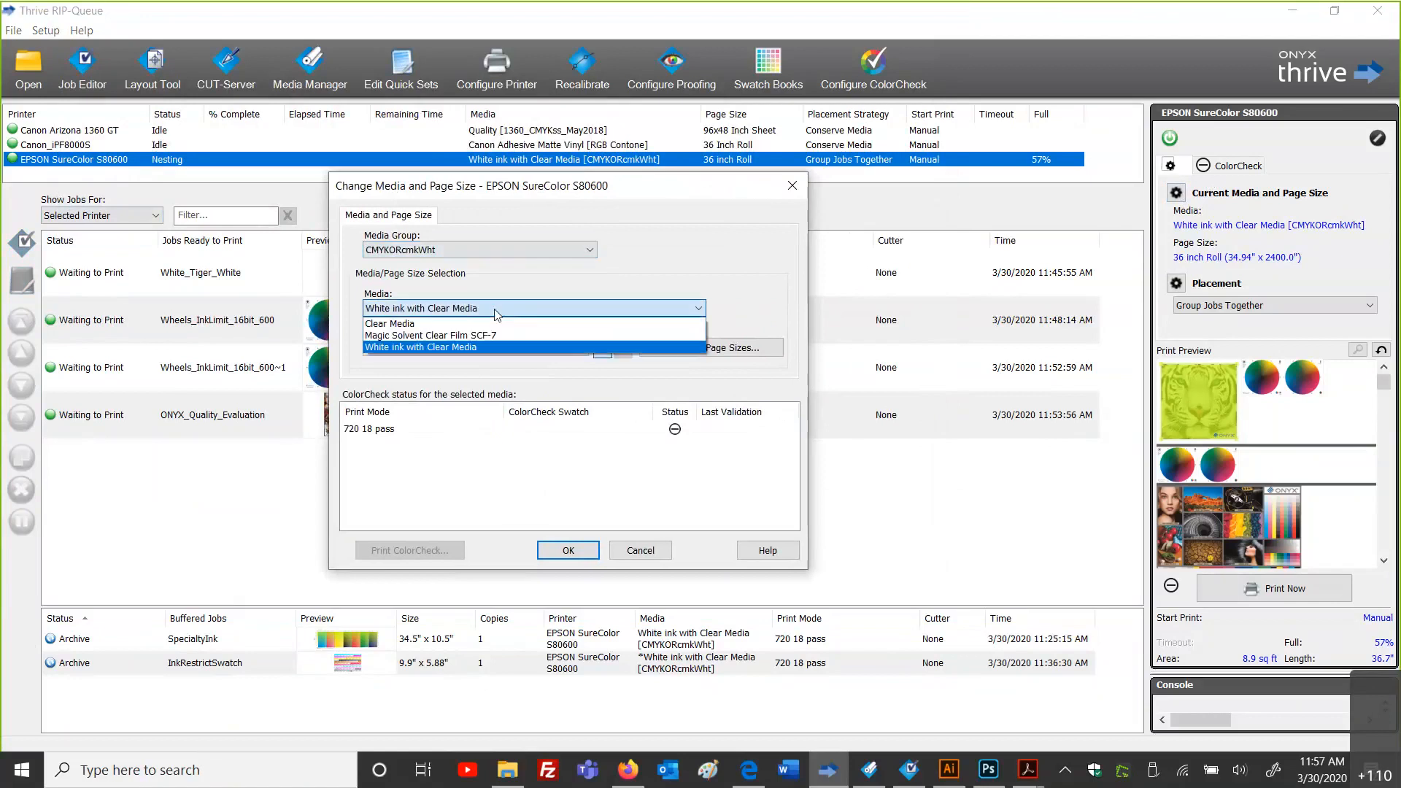
left_click(440, 336)
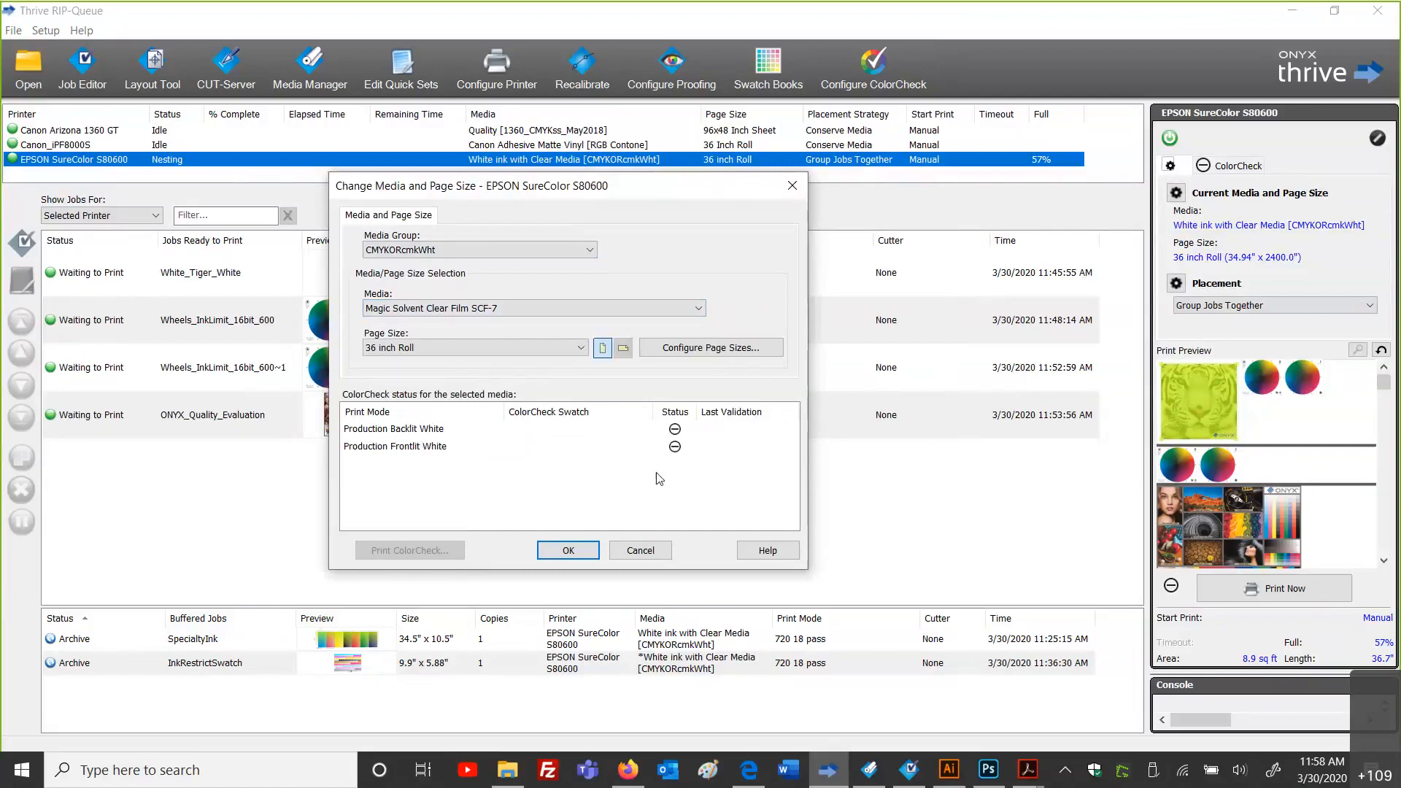
left_click(582, 555)
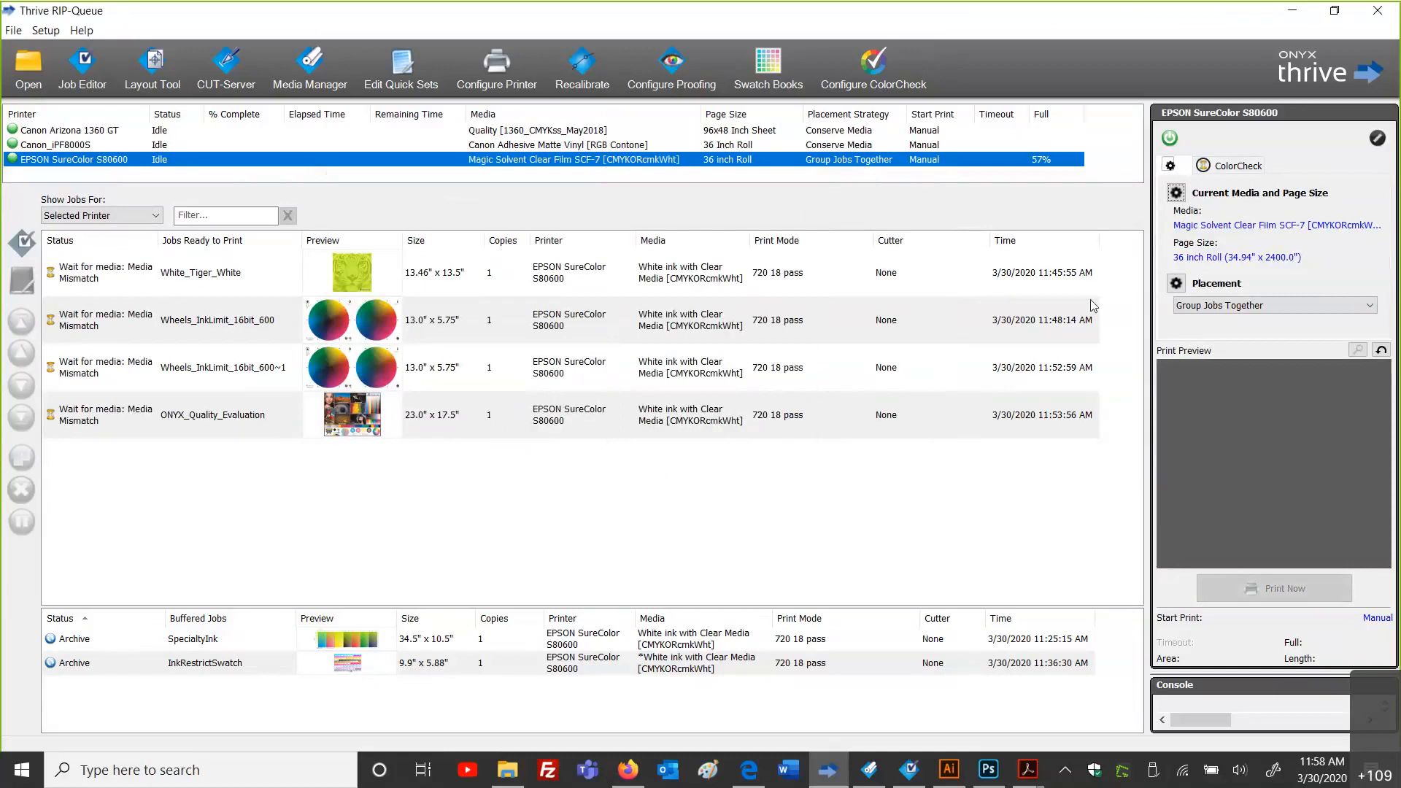
left_click(1229, 481)
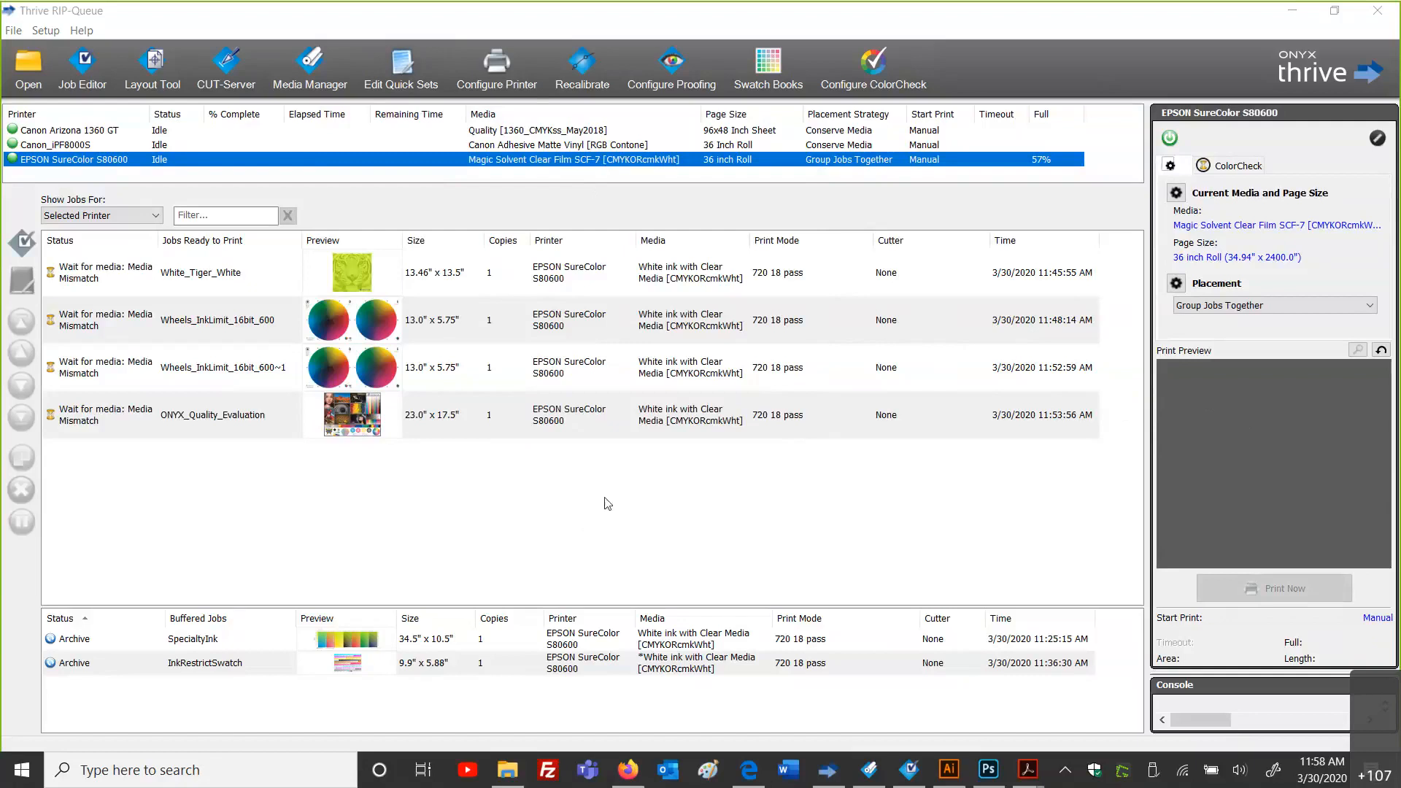
Step: Switch to Media Manager, open the White ink with Clear Media profile for editing in ONYX Workflow, and advance to Ink Restrictions
left_click(870, 770)
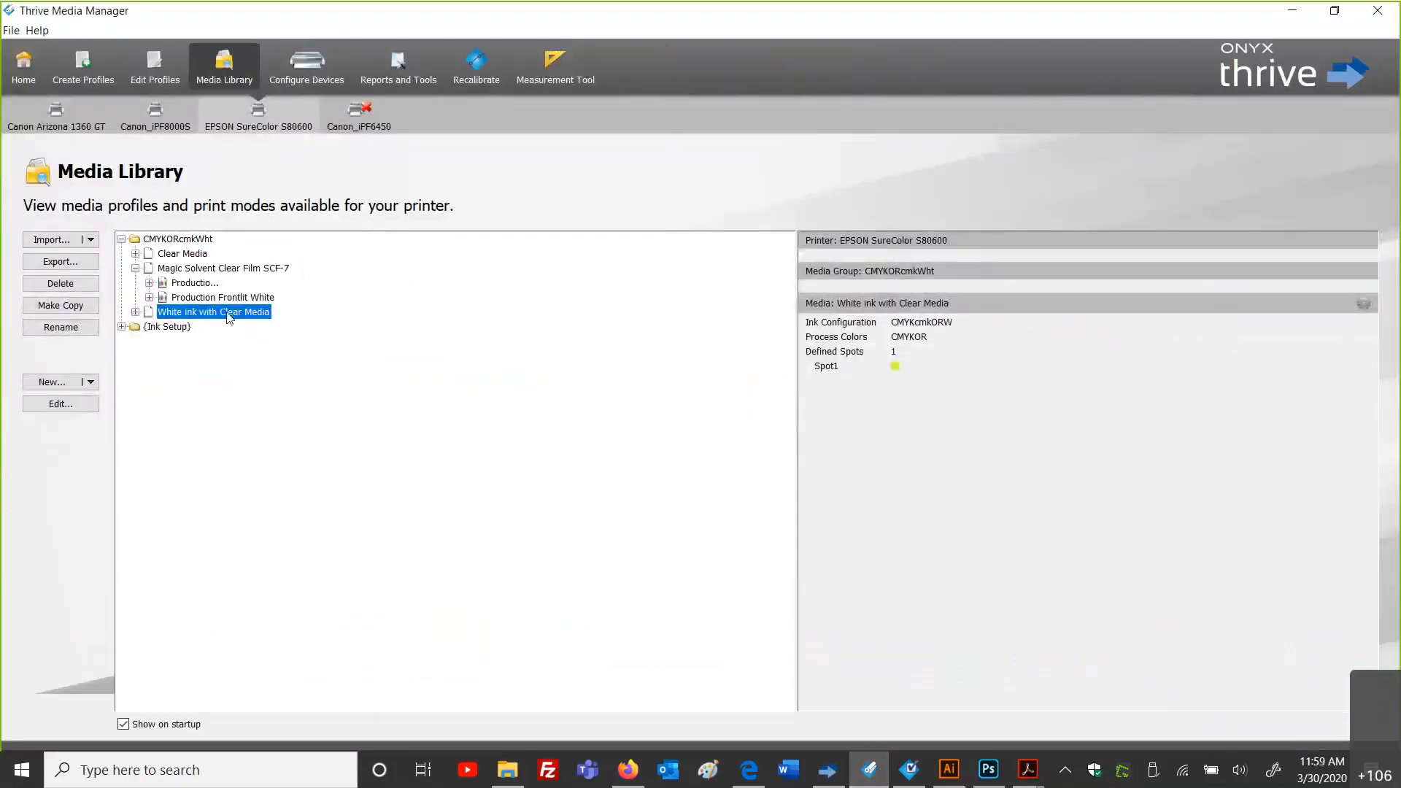
left_click(79, 406)
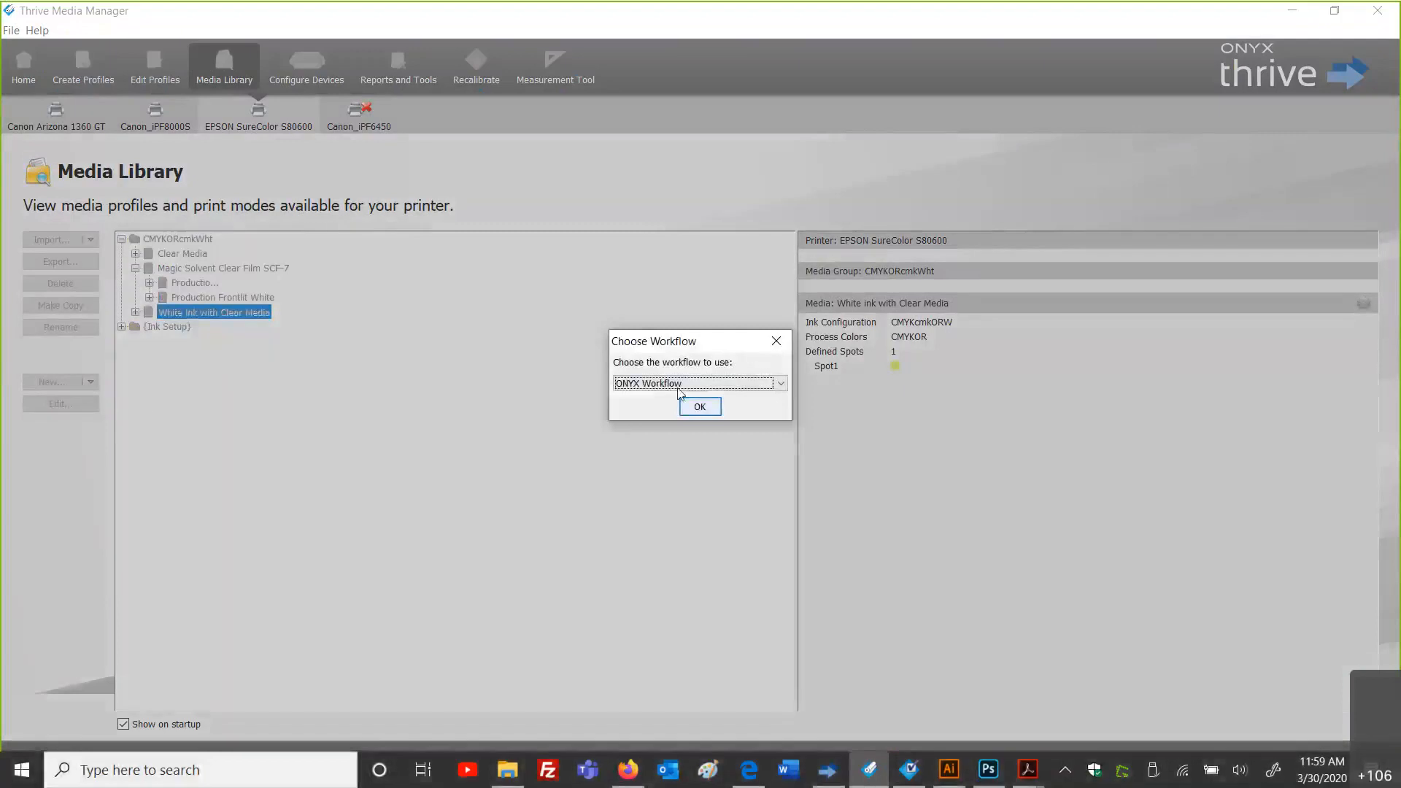
left_click(698, 407)
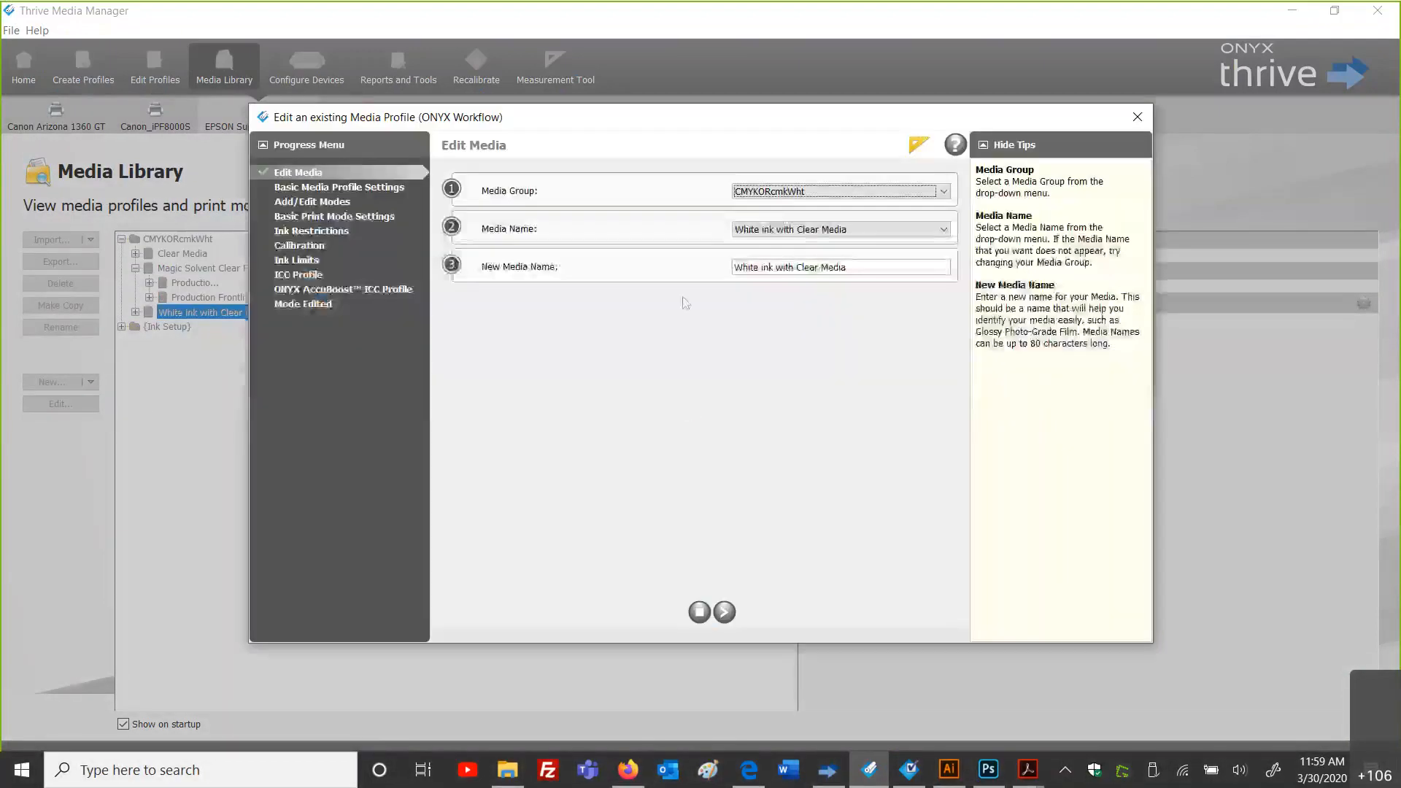
left_click(725, 612)
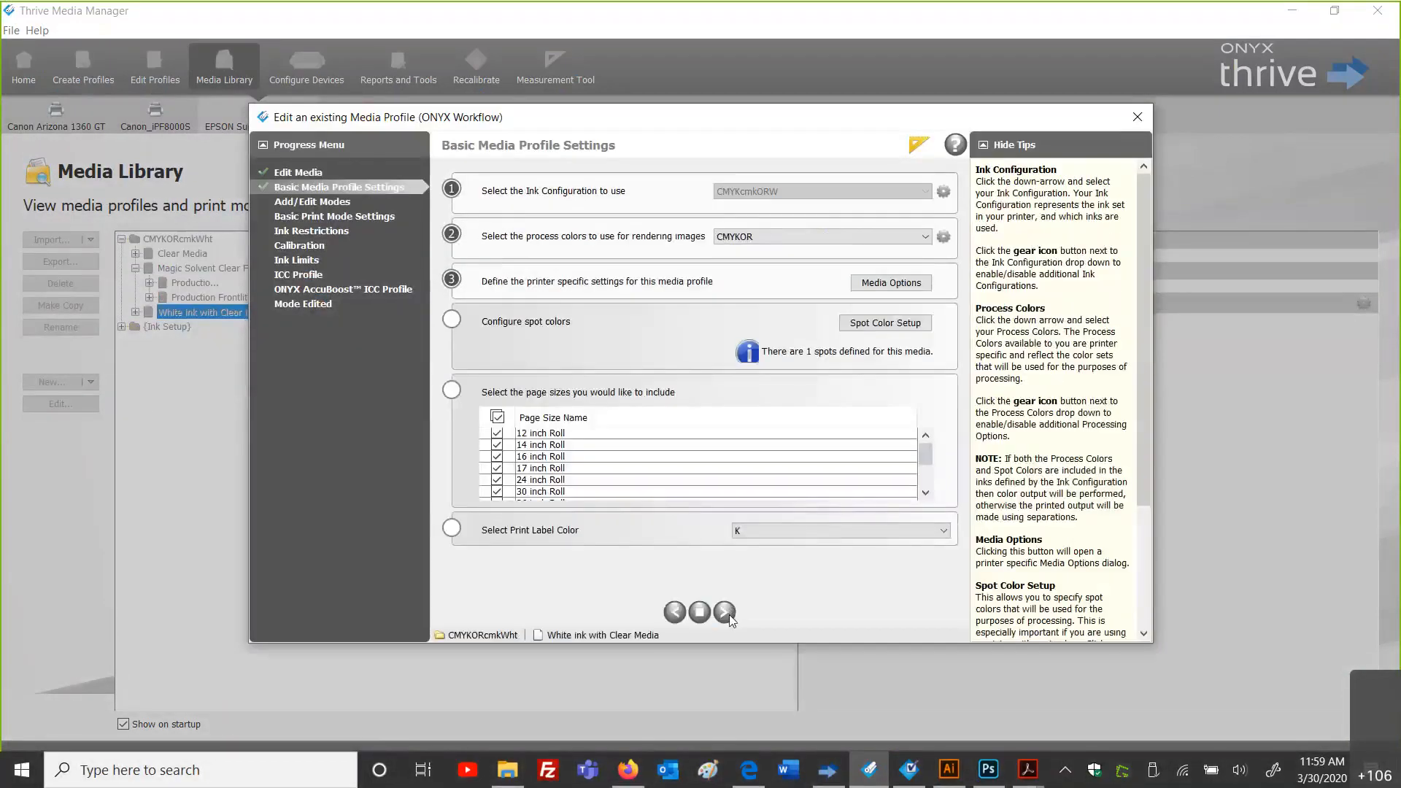
left_click(725, 612)
left_click(725, 612)
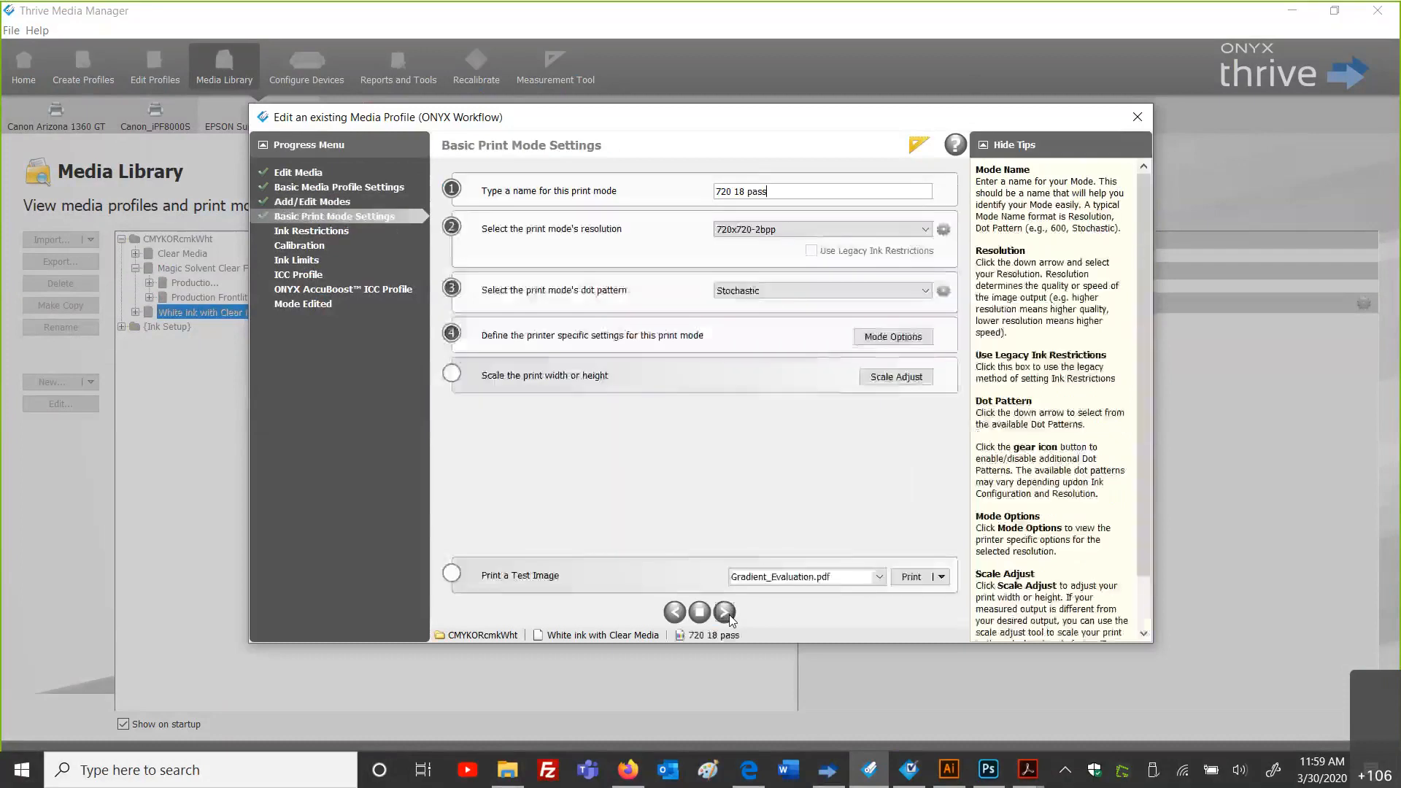
left_click(725, 612)
Step: Check which spots are available to print in the specialty ink restriction chart settings, and cancel without printing
left_click(824, 192)
left_click(694, 294)
left_click(694, 292)
left_click(694, 294)
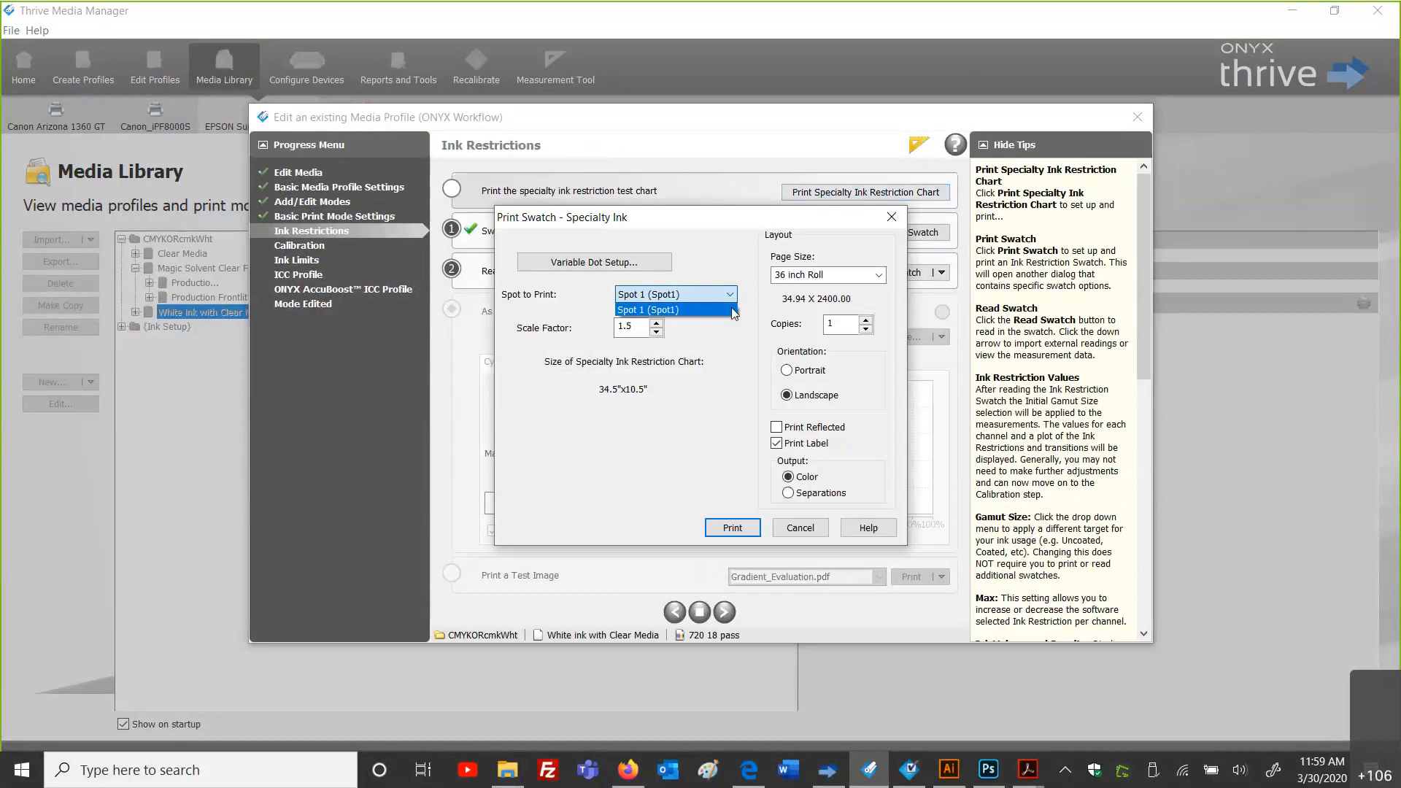
left_click(701, 256)
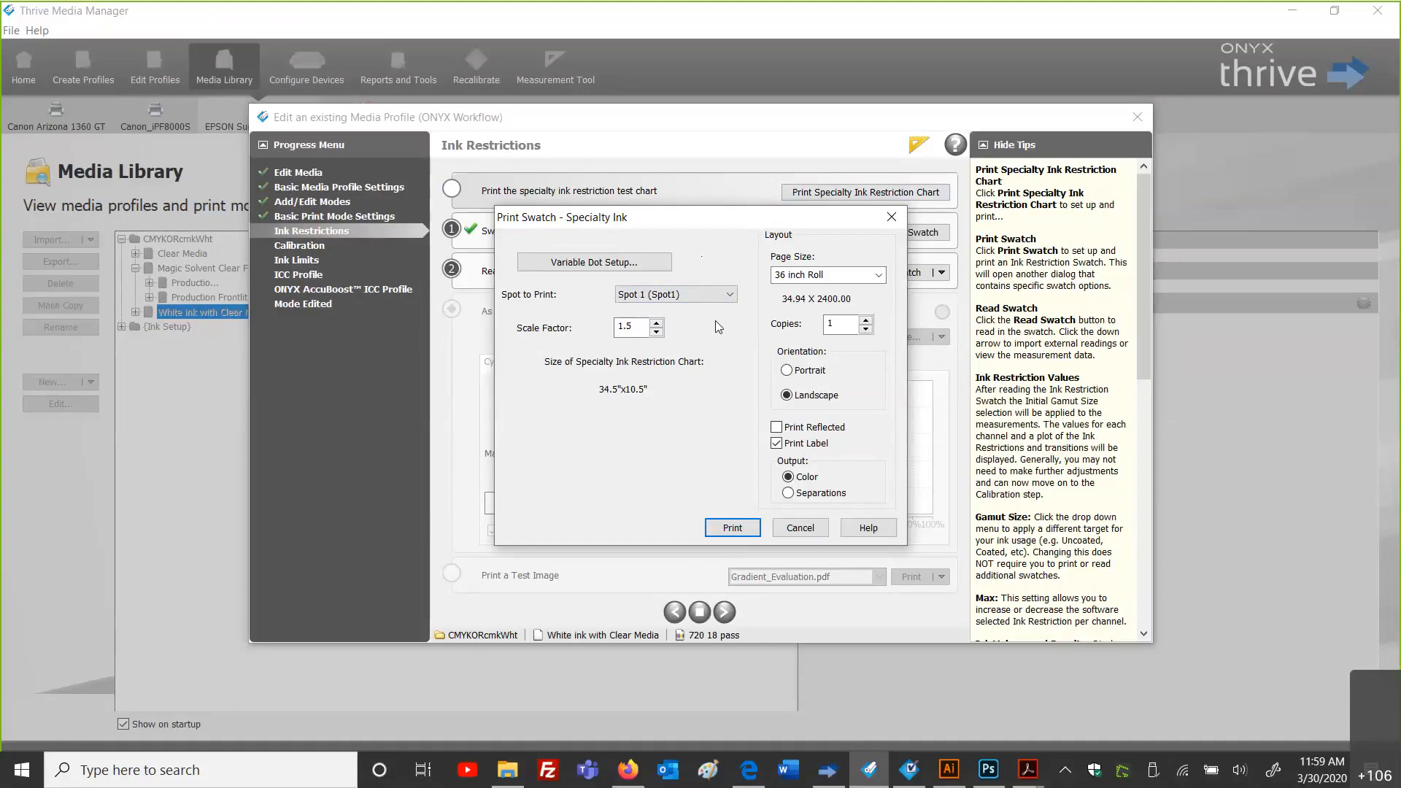
left_click(784, 532)
Step: Examine Spot1's flood fill ink percentage in the ink restriction swatch print settings, and close the settings
left_click(893, 239)
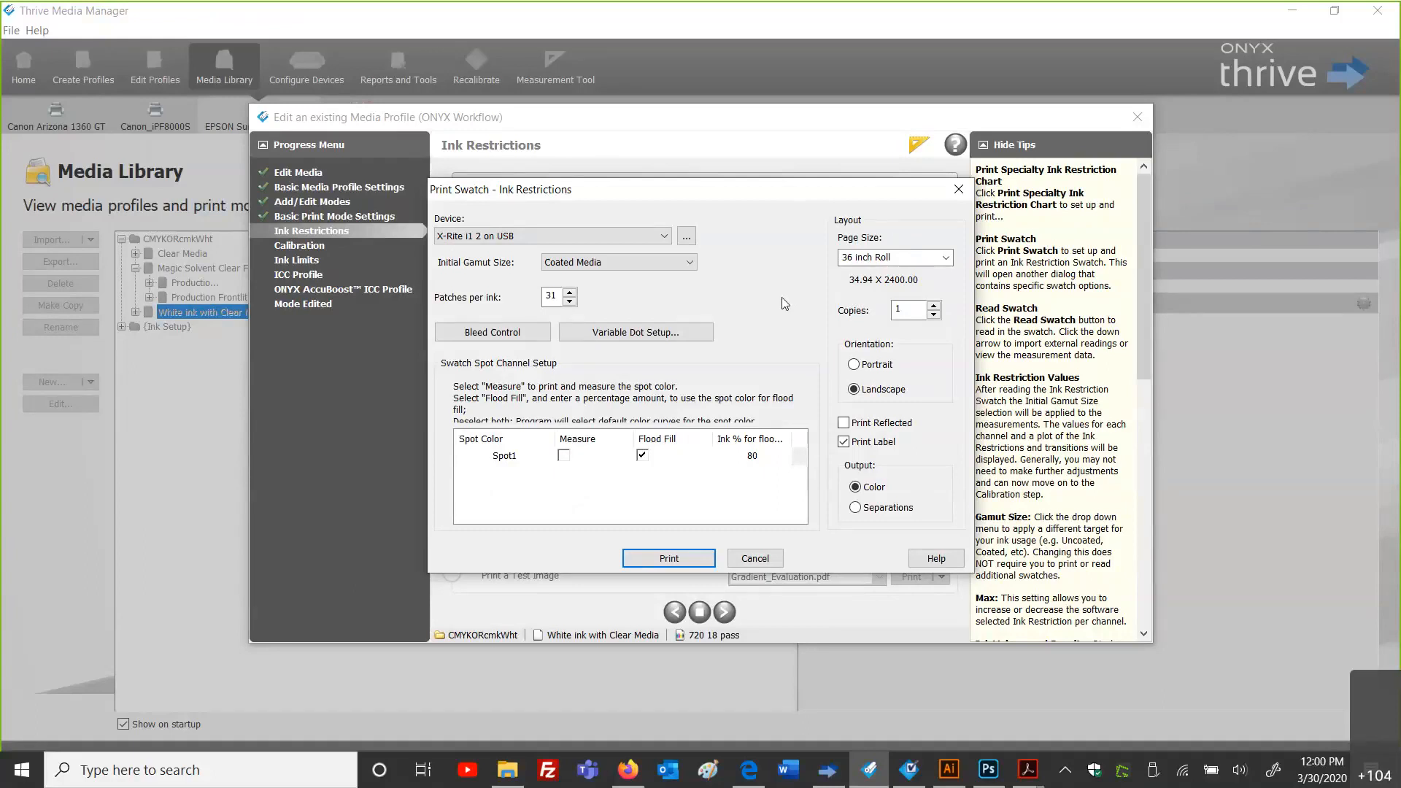
double_click(748, 457)
key("Return")
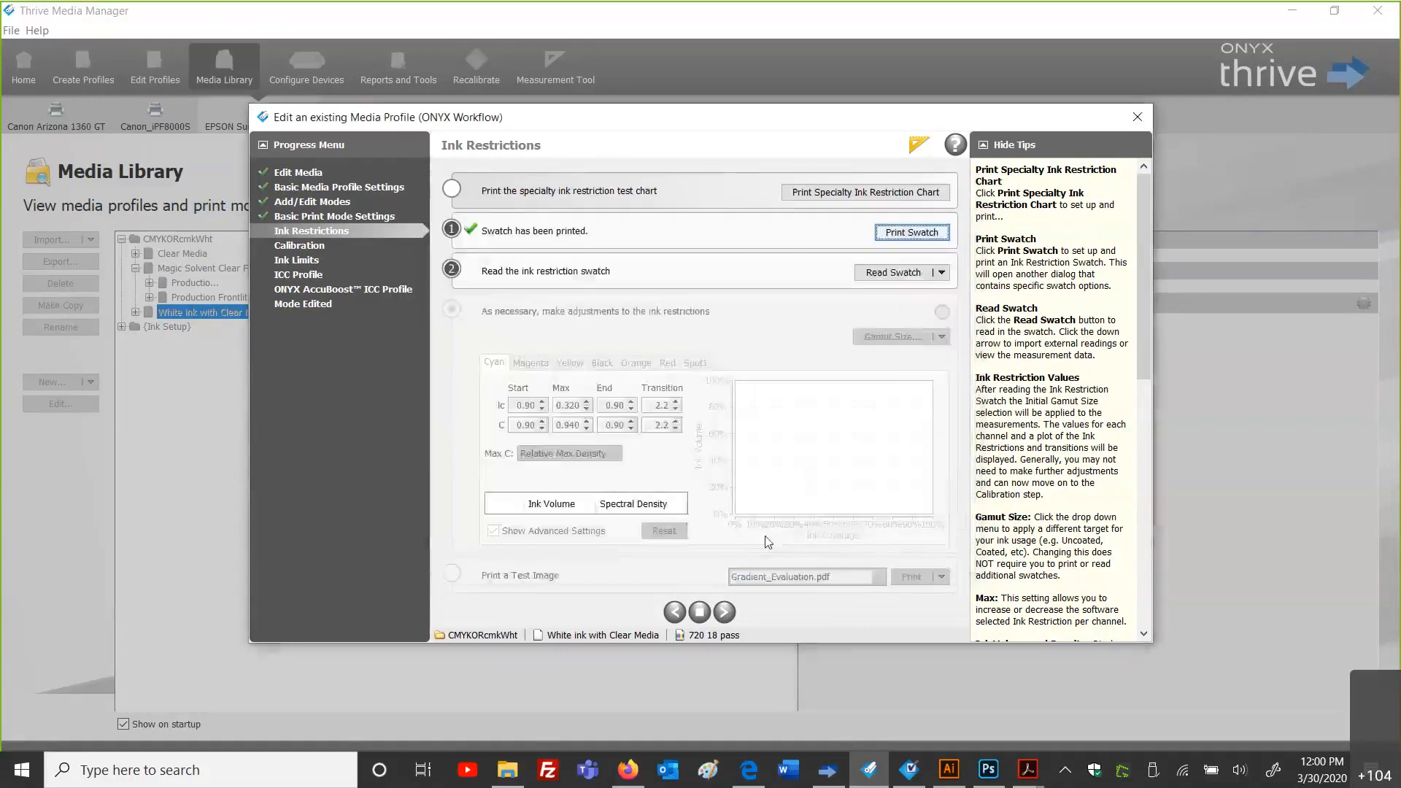
Step: Recheck the spot available to print in the specialty ink restriction chart settings, and cancel without printing
left_click(816, 194)
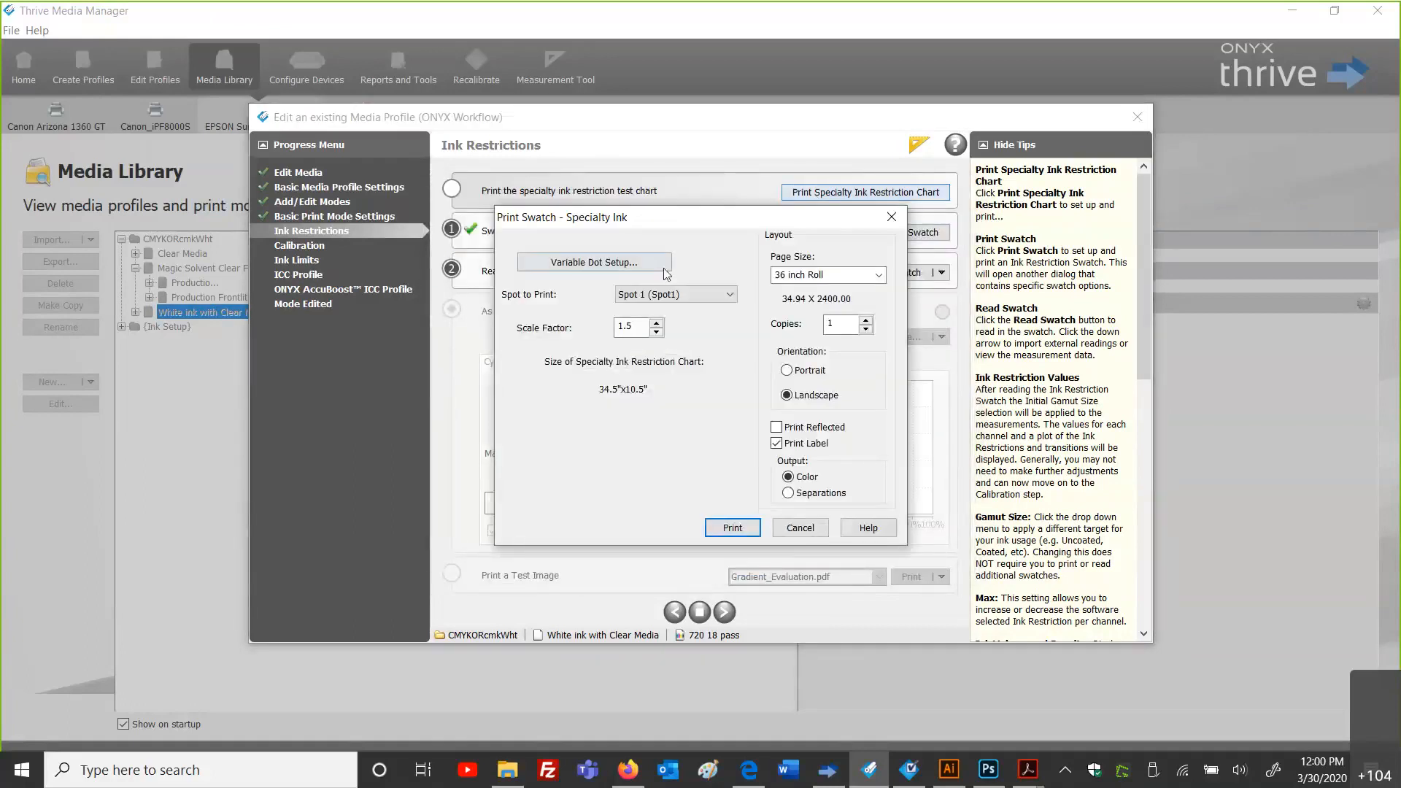
left_click(702, 295)
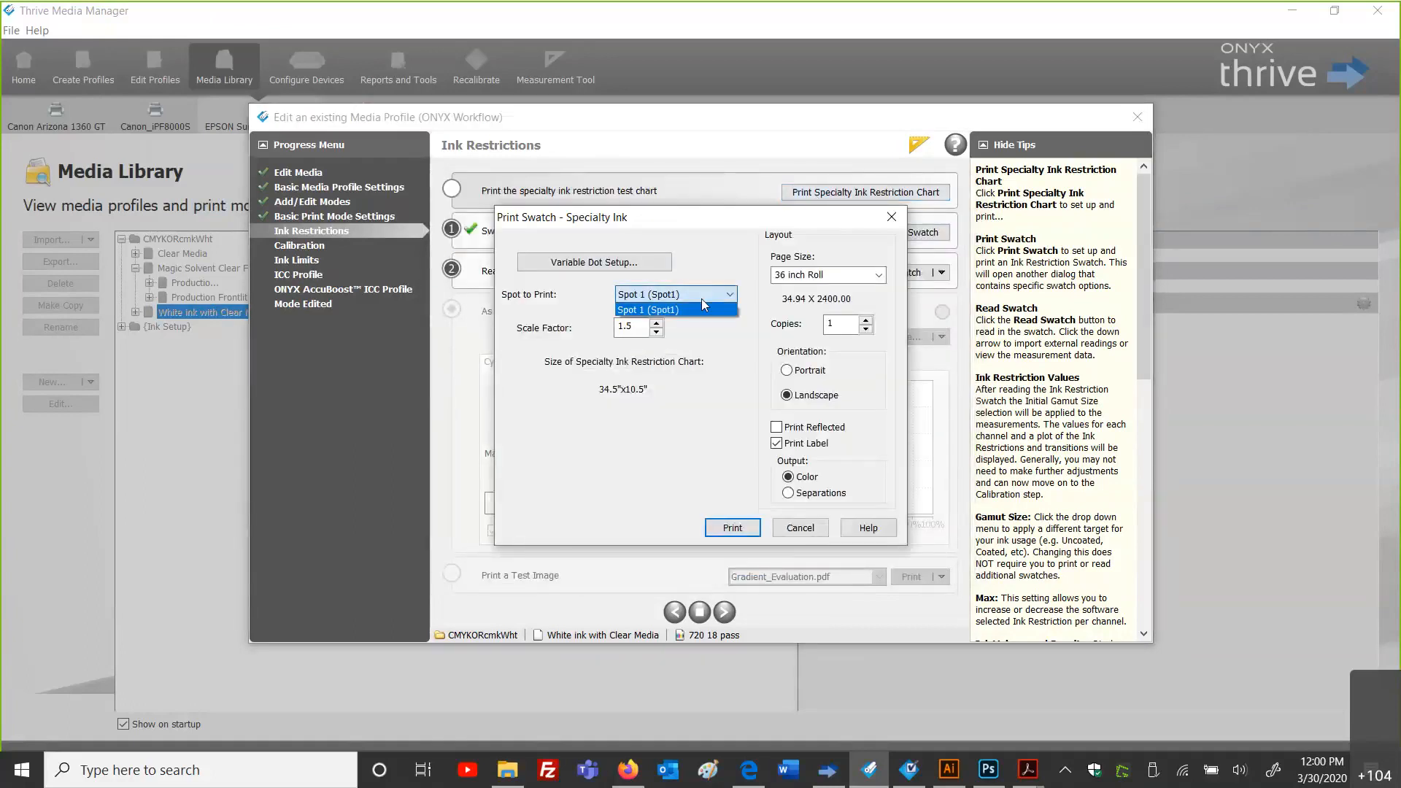
left_click(686, 296)
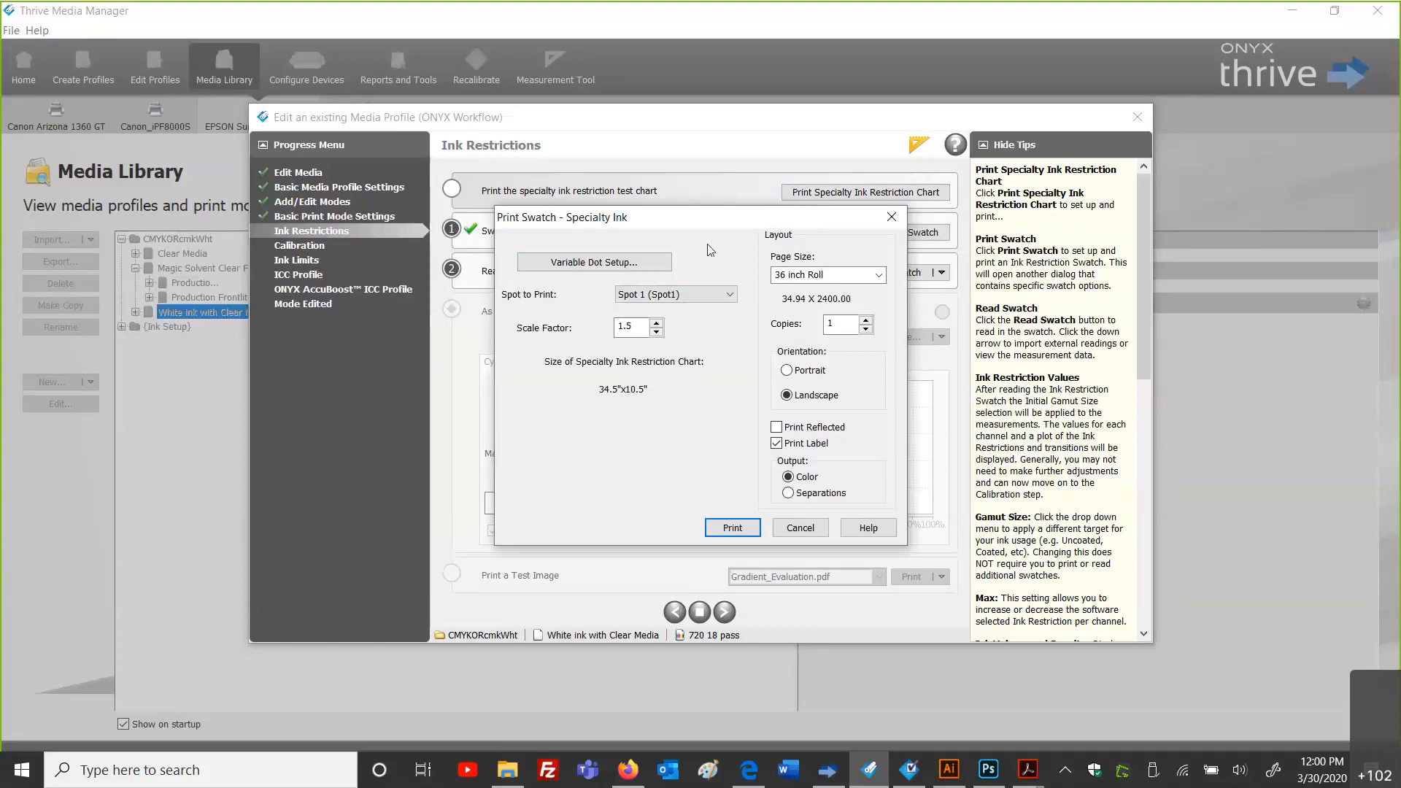
left_click(795, 530)
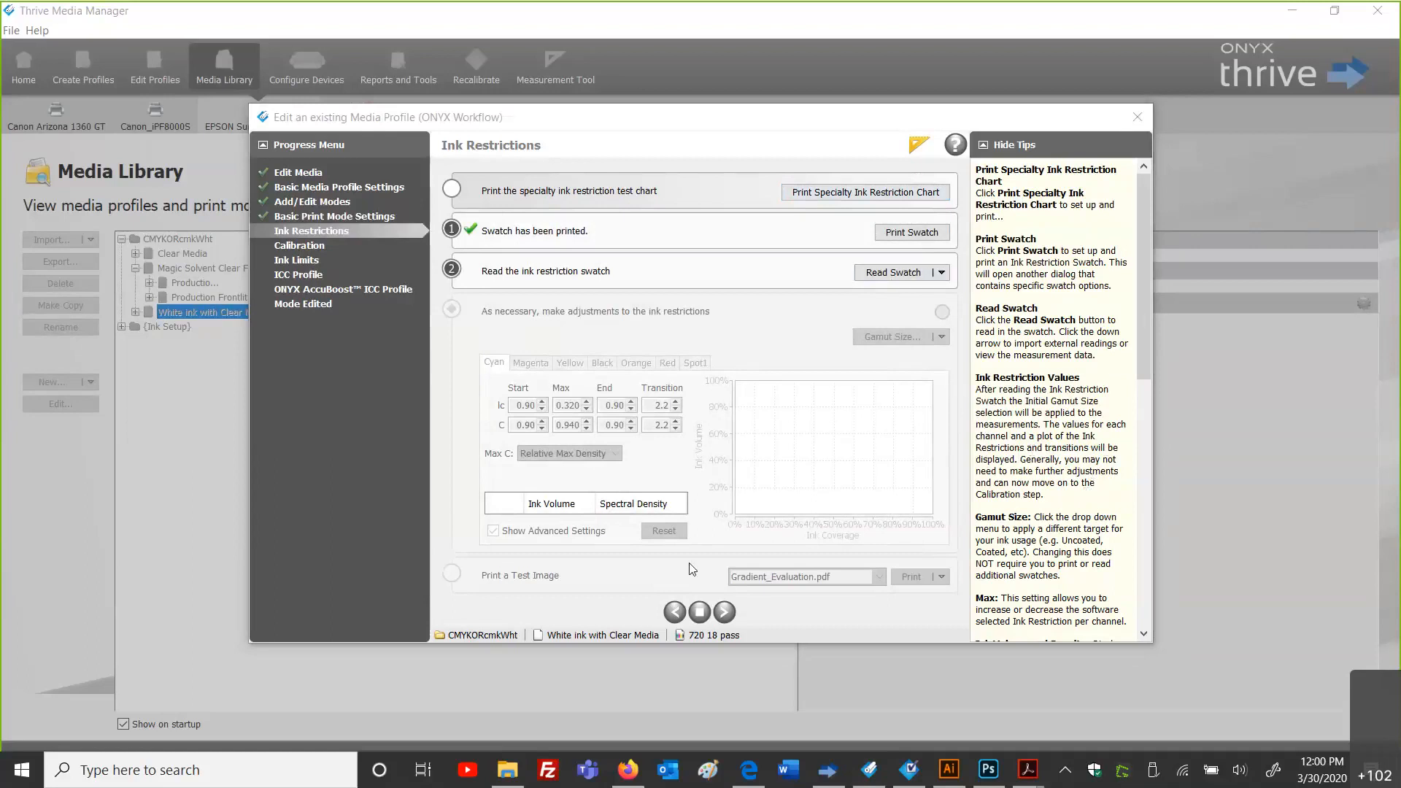
Step: Return to the Basic Media Profile Settings and open the media's spot color setup
left_click(674, 616)
left_click(674, 617)
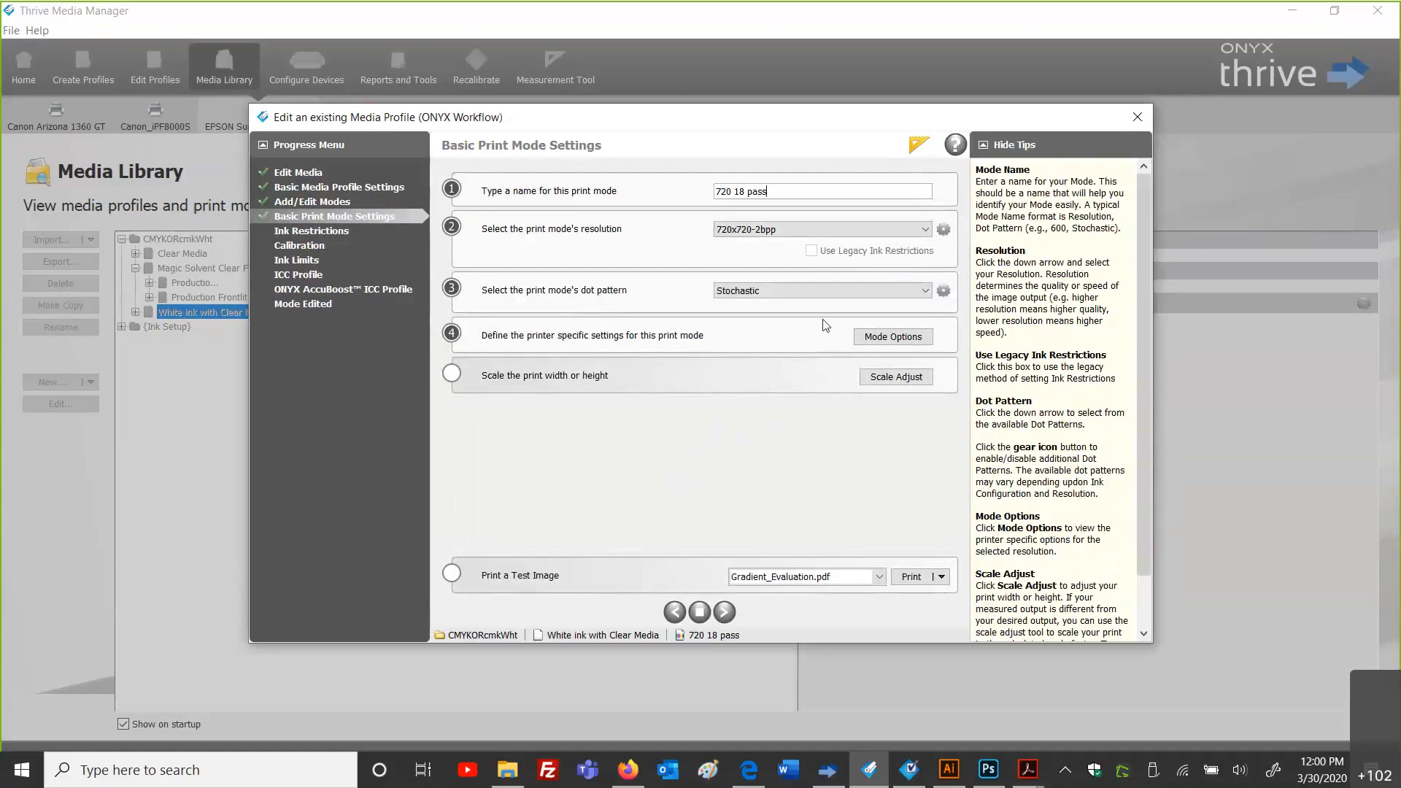
left_click(674, 613)
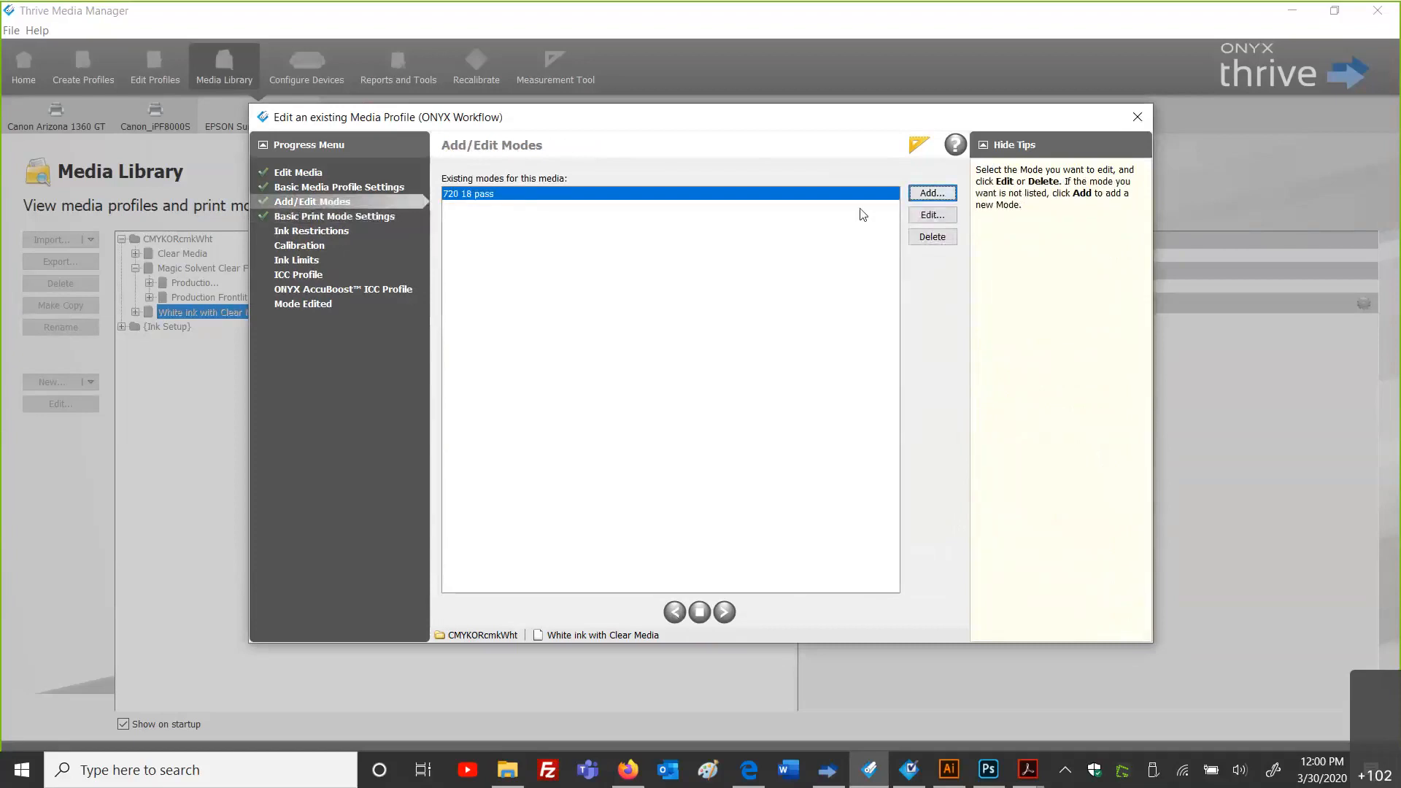
left_click(674, 611)
left_click(860, 321)
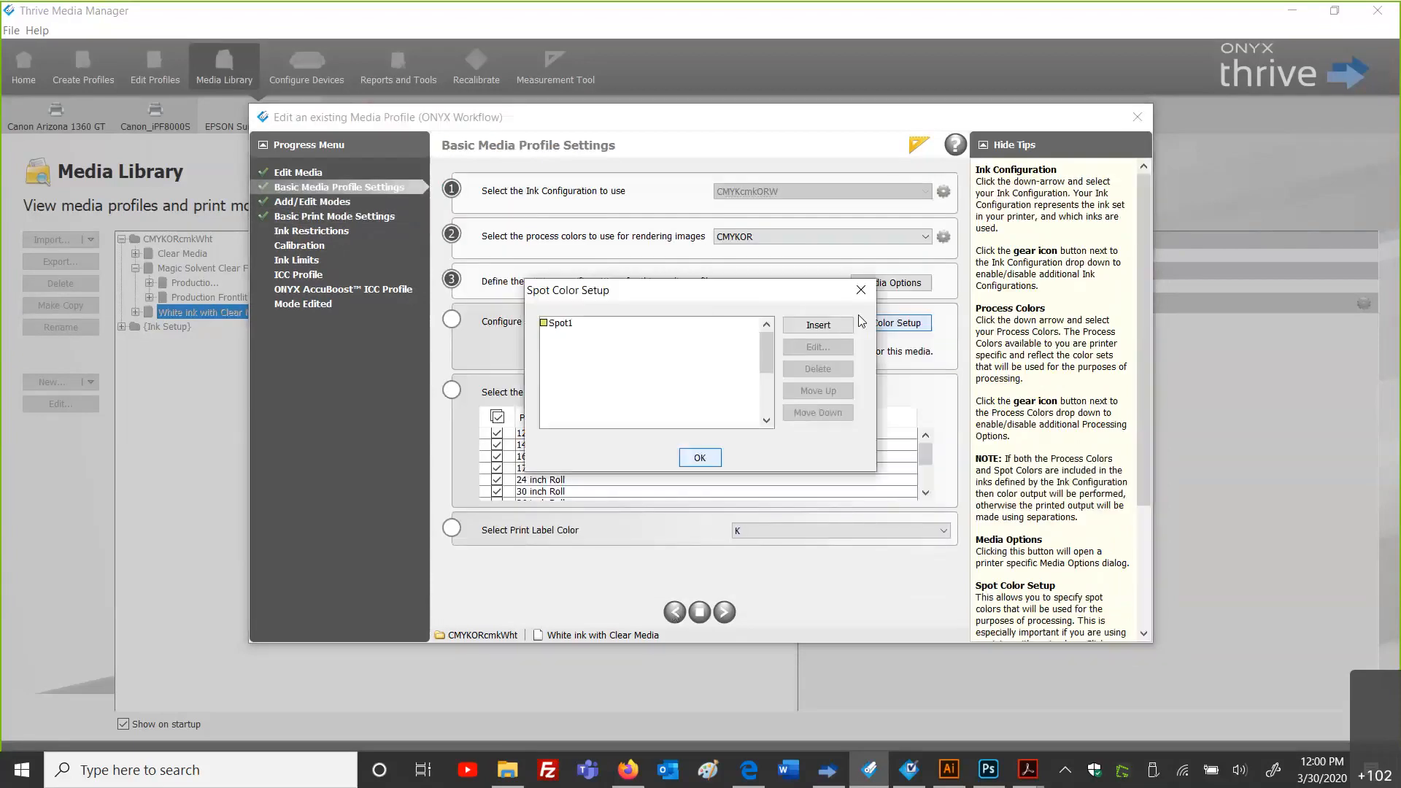
Step: Try to rename Spot1 as White in its display options
left_click(572, 322)
left_click(808, 348)
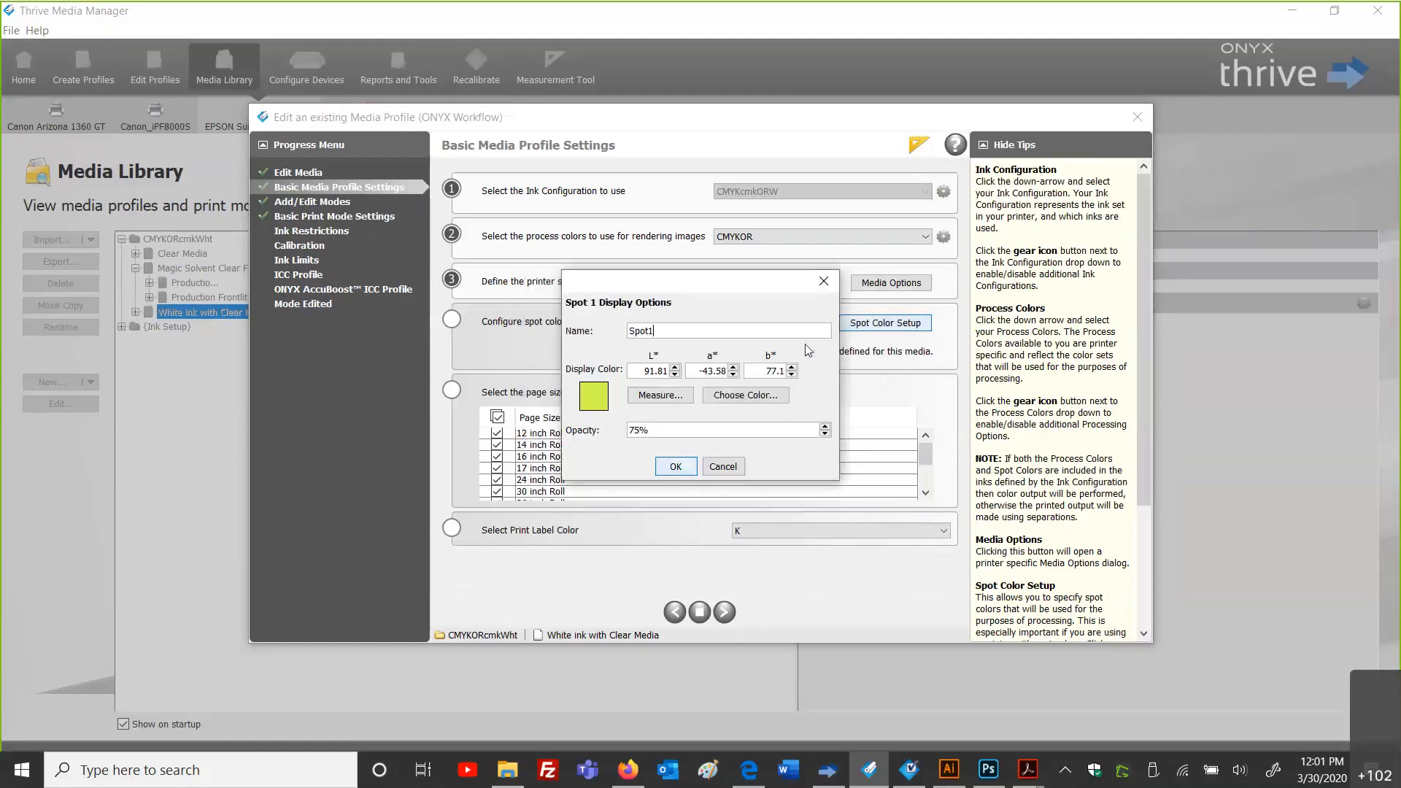
left_click(688, 330)
key("BackSpace")
key("BackSpace")
key("BackSpace")
key("BackSpace")
key("BackSpace")
type("White")
Step: Switch to RIP-Queue and open the spot channel replacement settings of the EPSON SureColor S80600's default quick set
left_click(830, 783)
left_click(386, 71)
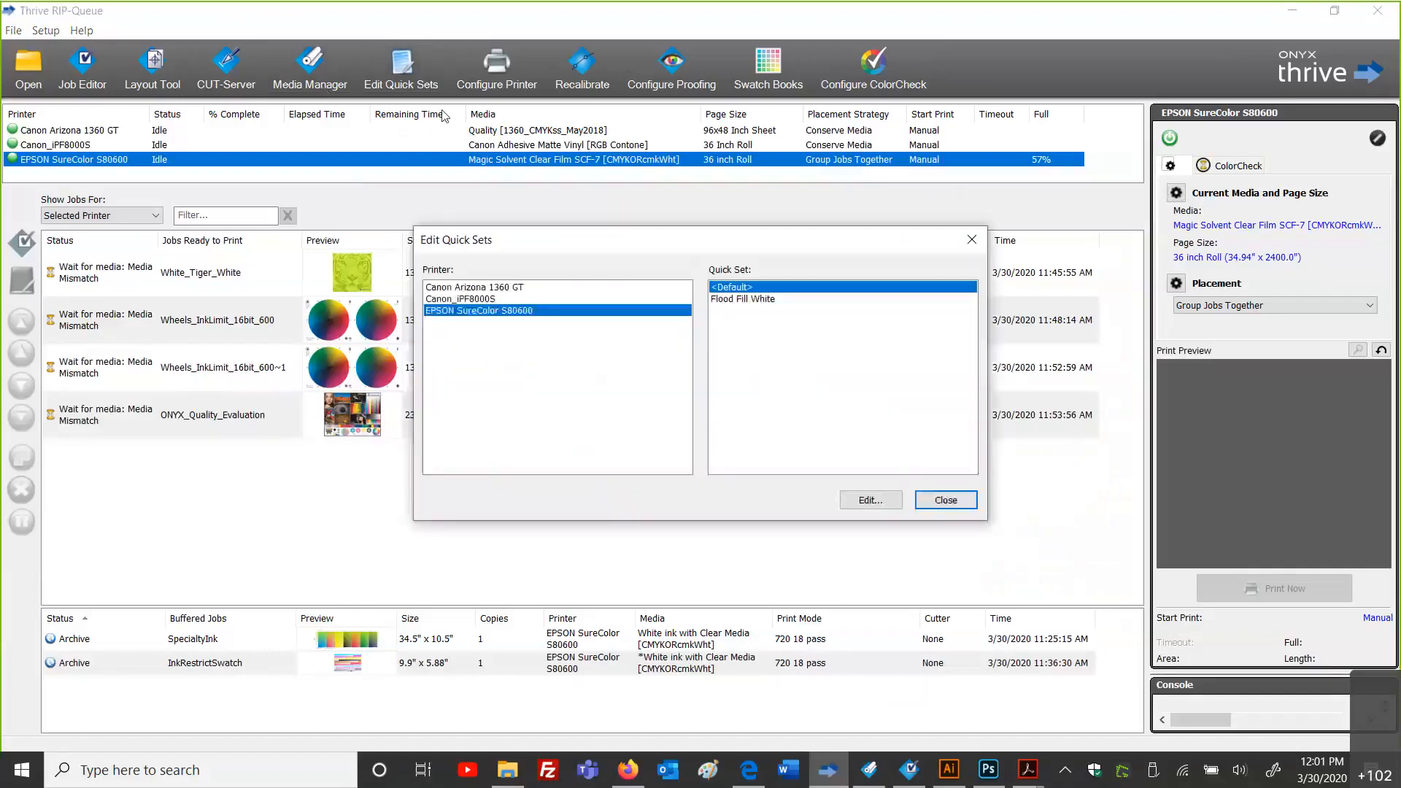
left_click(858, 503)
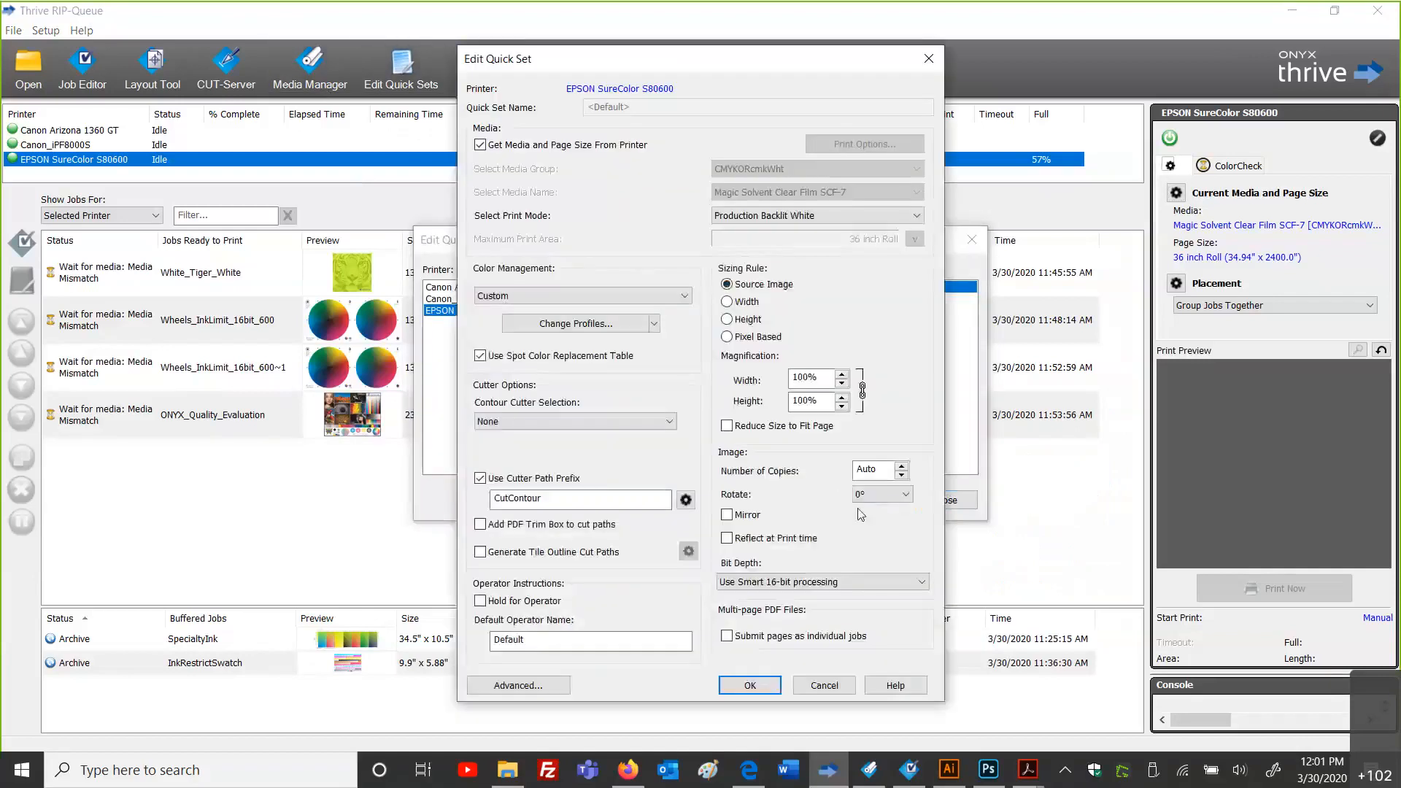
left_click(584, 325)
left_click(626, 212)
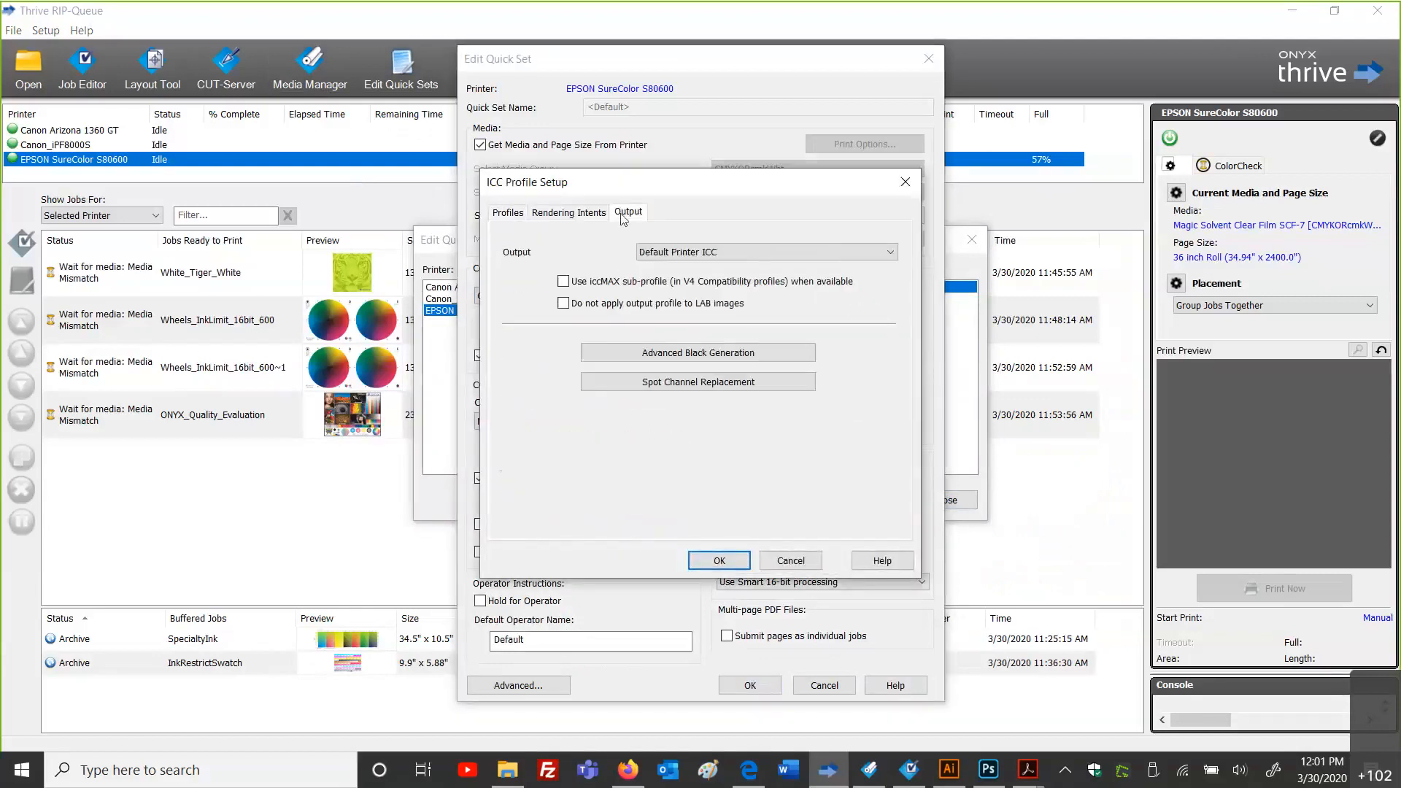
left_click(658, 383)
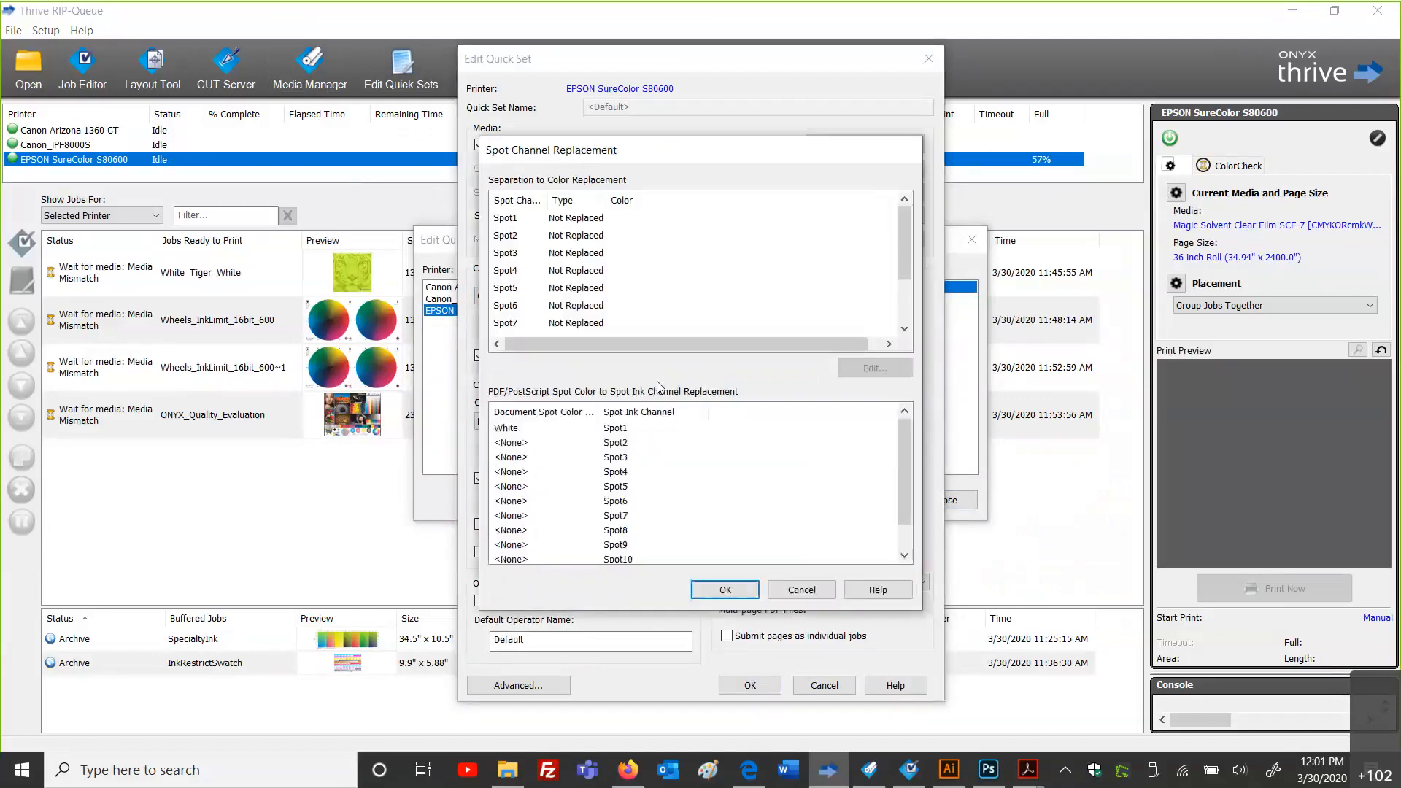
Step: Check the document spot color name mapped to the Spot1 ink channel, and close the quick set without saving
double_click(526, 430)
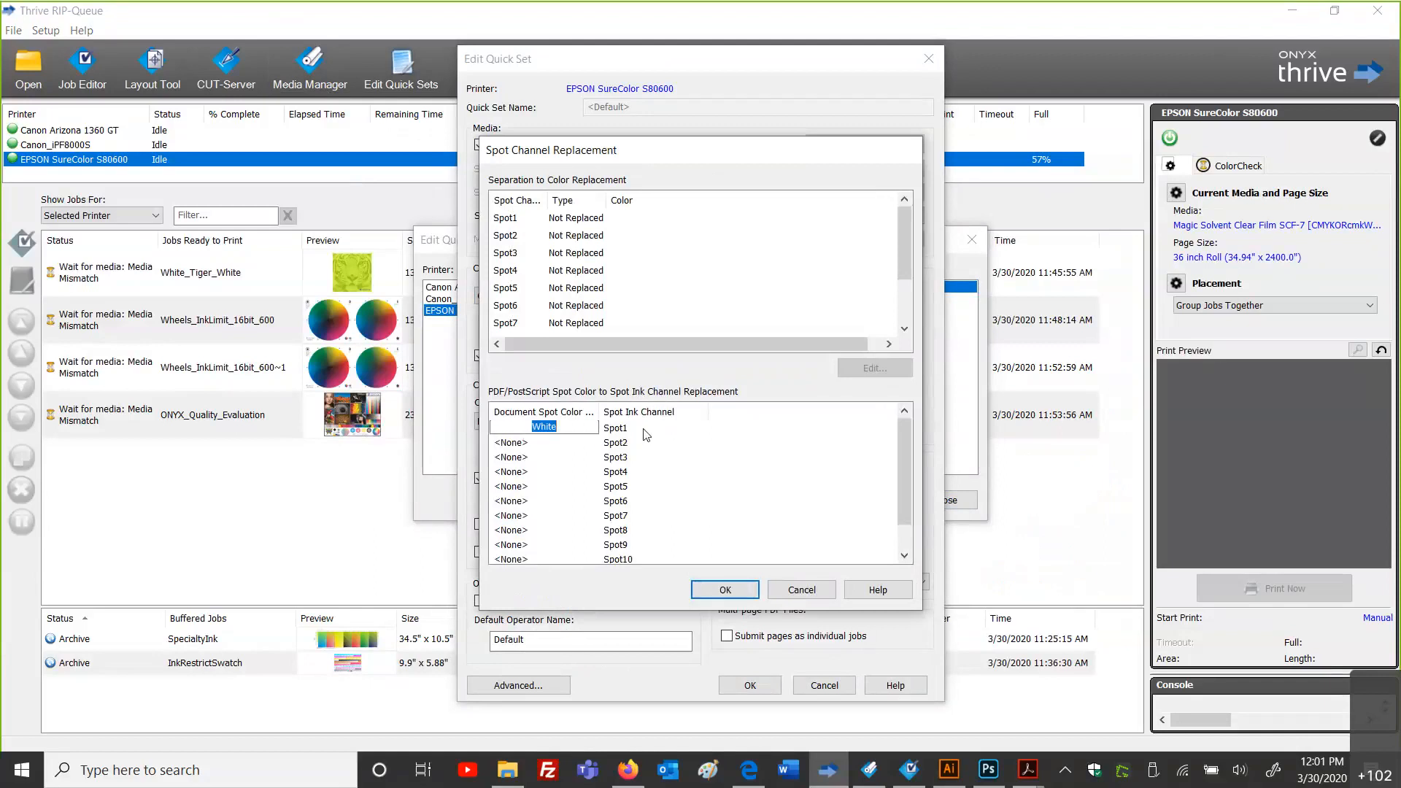
left_click(814, 597)
left_click(813, 564)
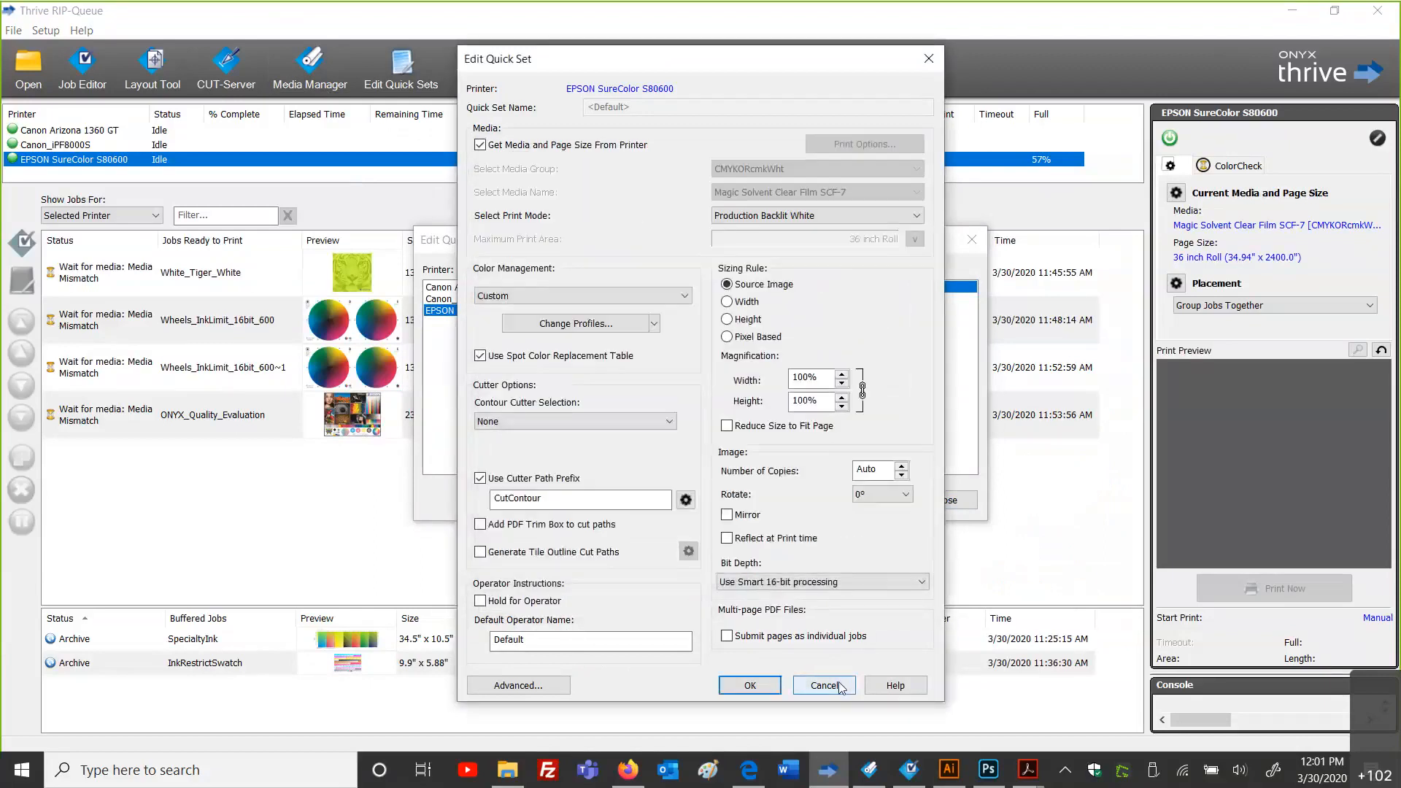
left_click(824, 685)
left_click(956, 499)
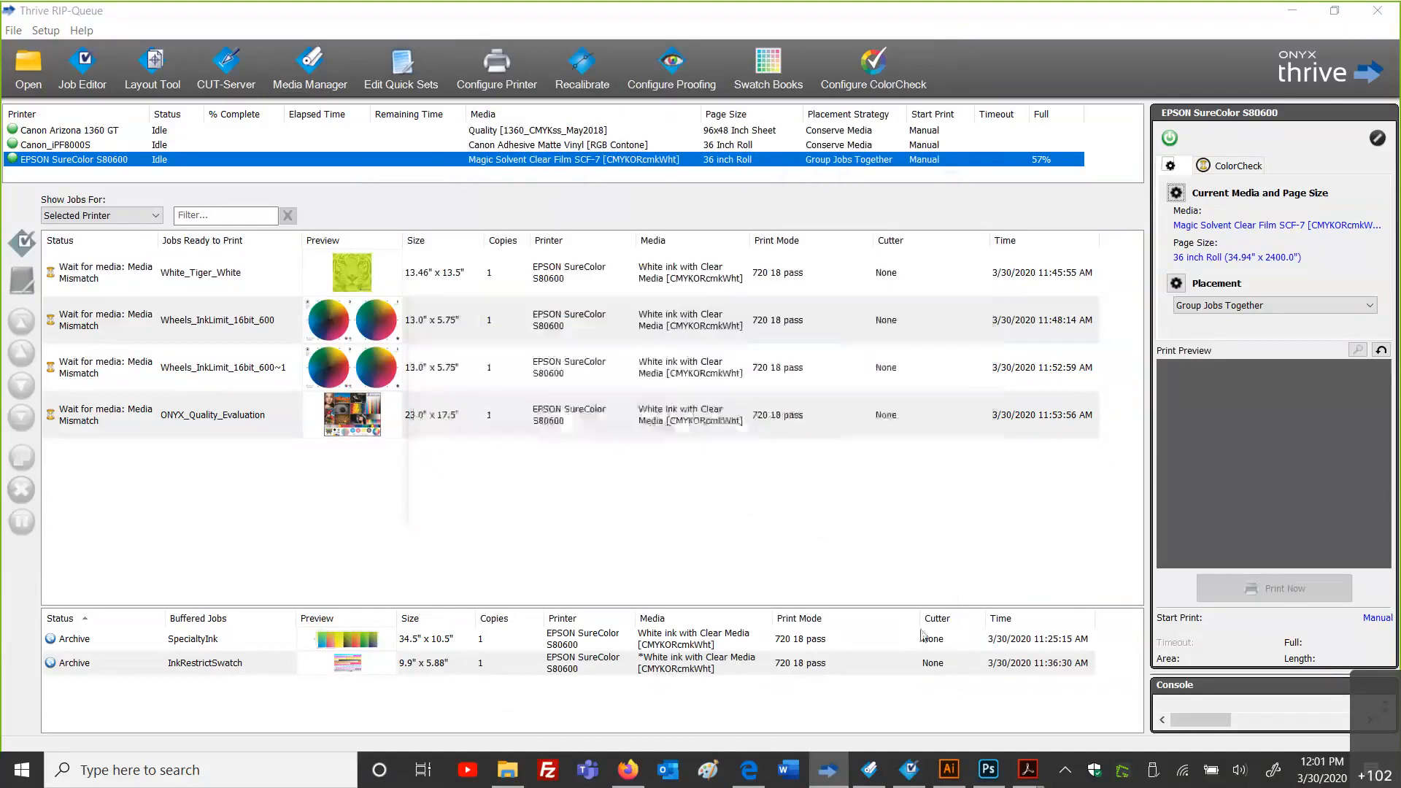
Step: Switch to Illustrator and try renaming the Spot1 swatch as White ink, clearing the name and cancelling the swatch options
left_click(946, 770)
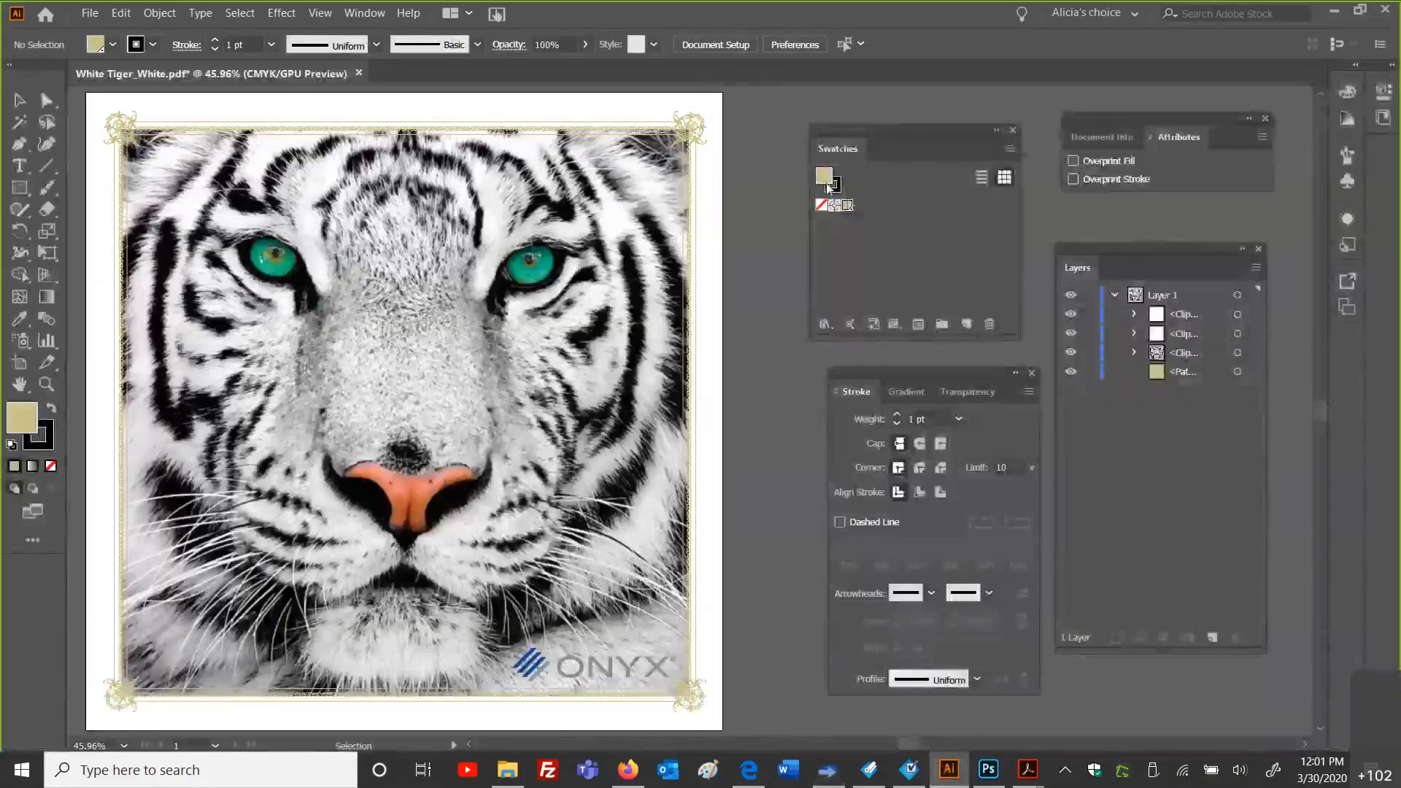
double_click(846, 205)
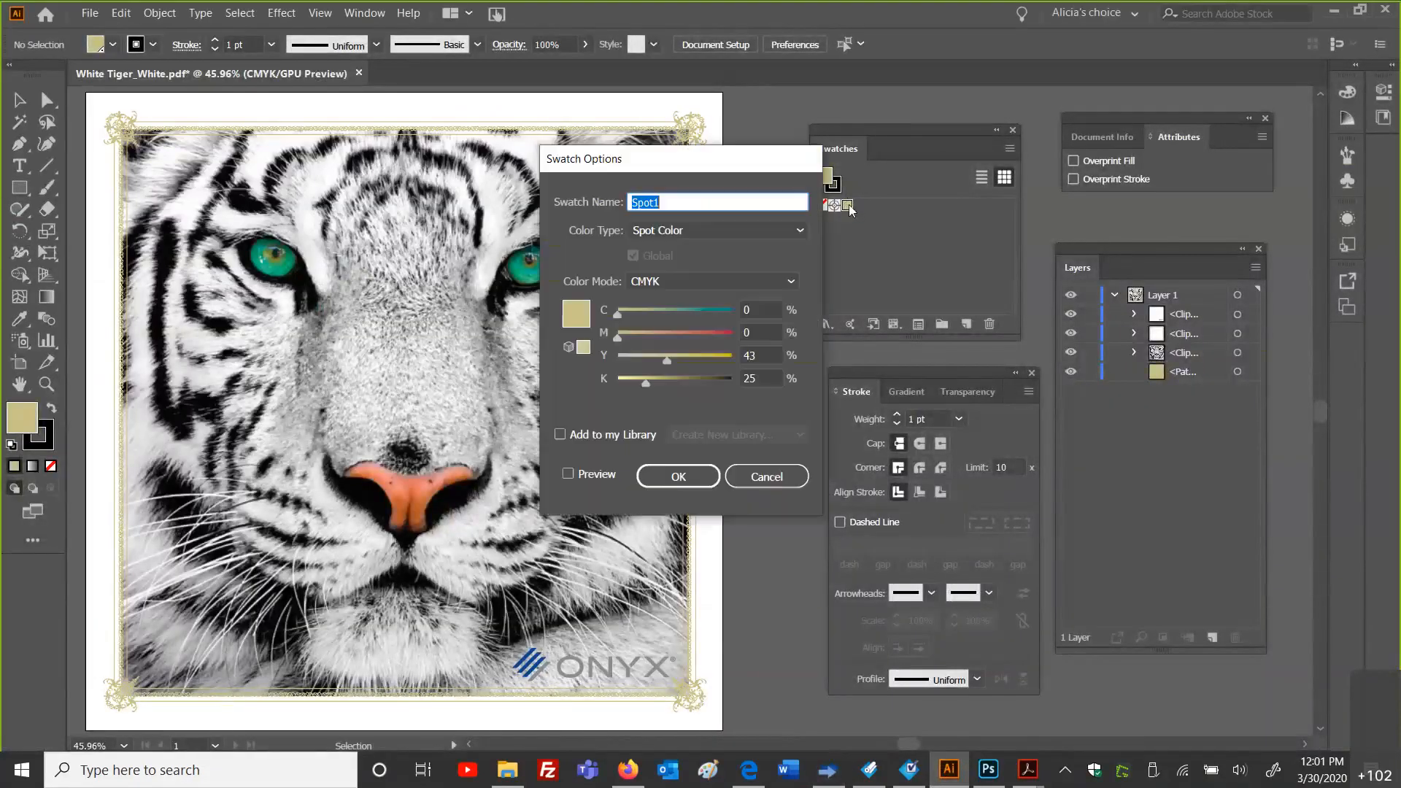
left_click(667, 190)
left_click_drag(667, 191, 570, 193)
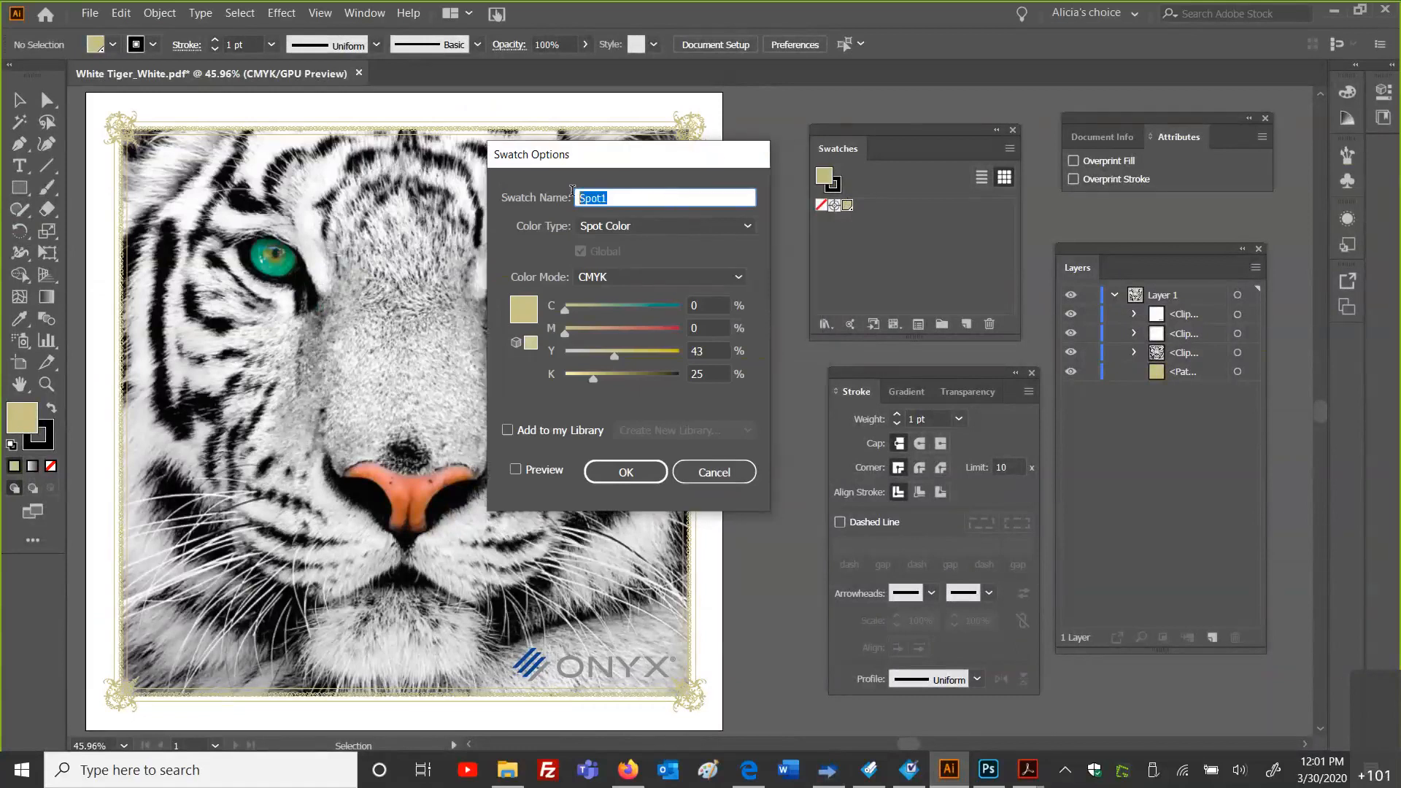
type("White")
type("ink")
key("BackSpace")
key("BackSpace")
key("BackSpace")
key("BackSpace")
key("BackSpace")
key("BackSpace")
key("BackSpace")
key("BackSpace")
key("BackSpace")
left_click(714, 472)
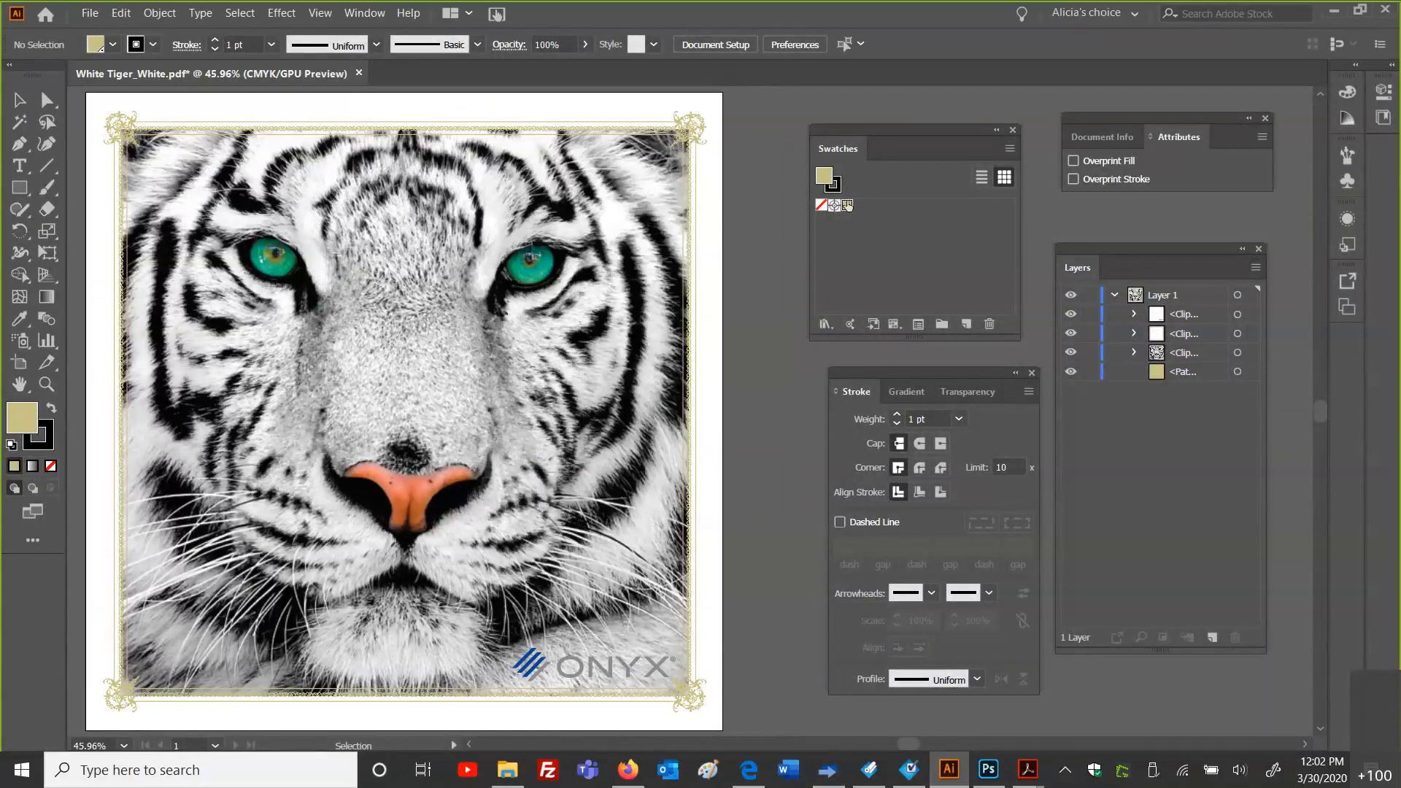
Step: Review the Spot1 swatch's name and color type, and close its options without changes
double_click(847, 205)
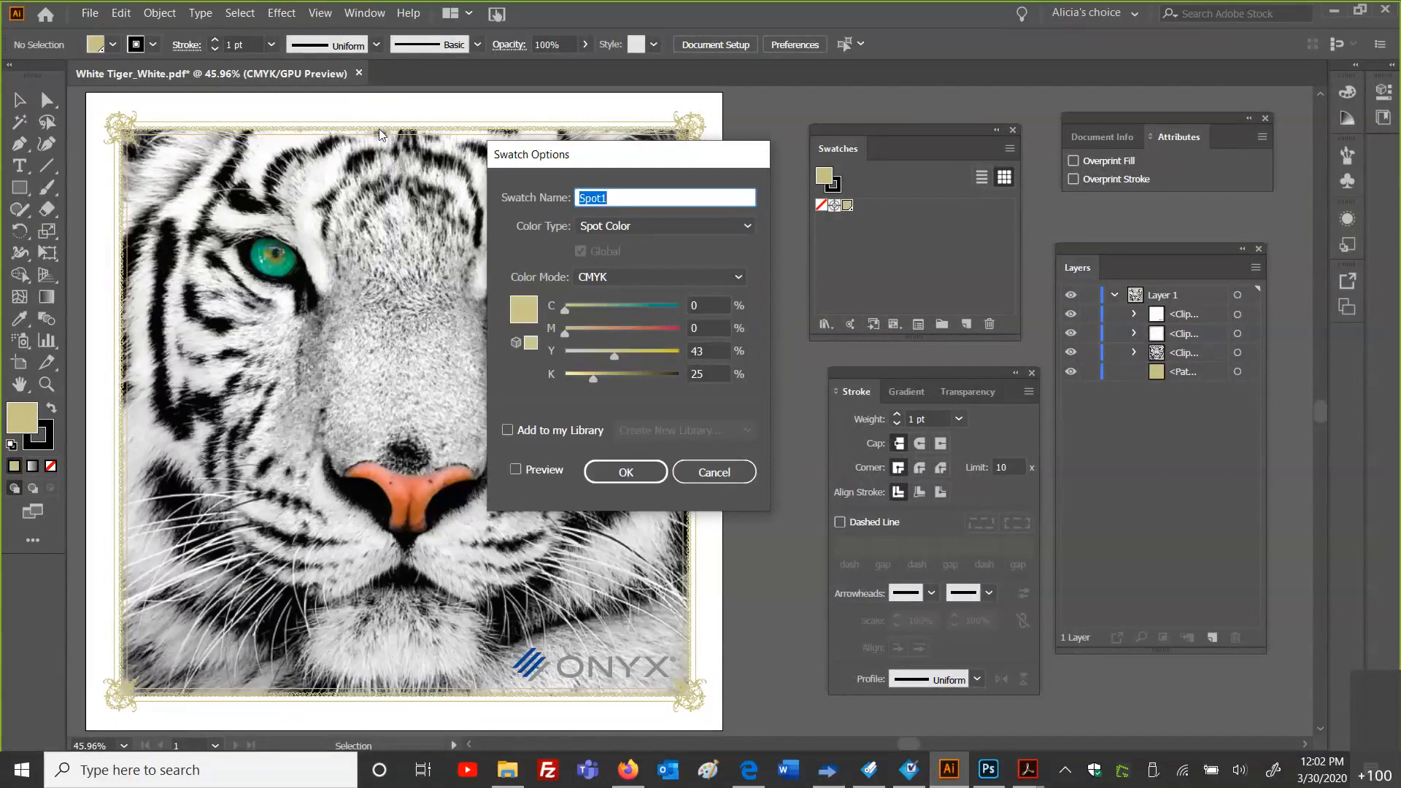
left_click(734, 474)
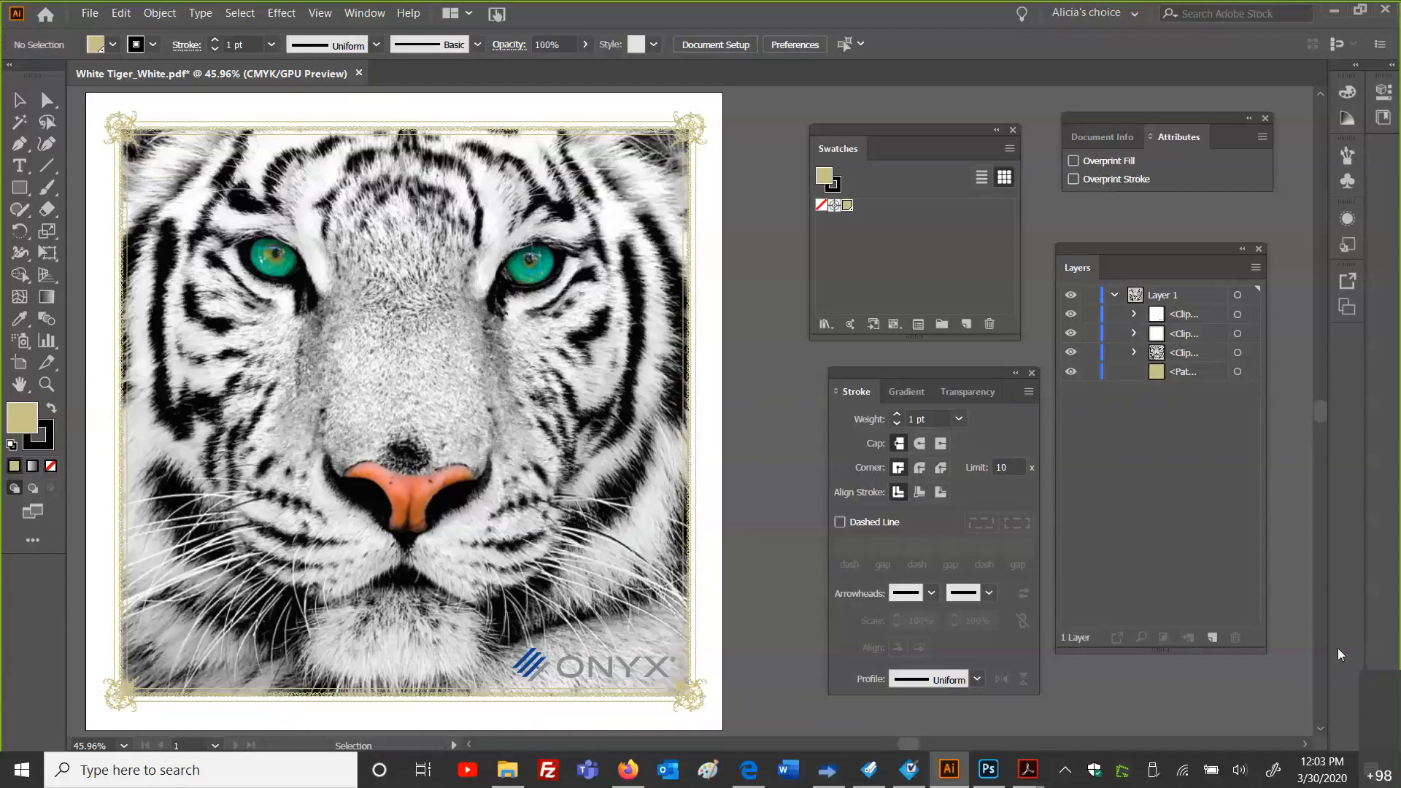
Step: Switch to Media Manager, close the spot color settings, and stop the profile editing session without saving changes
left_click(878, 779)
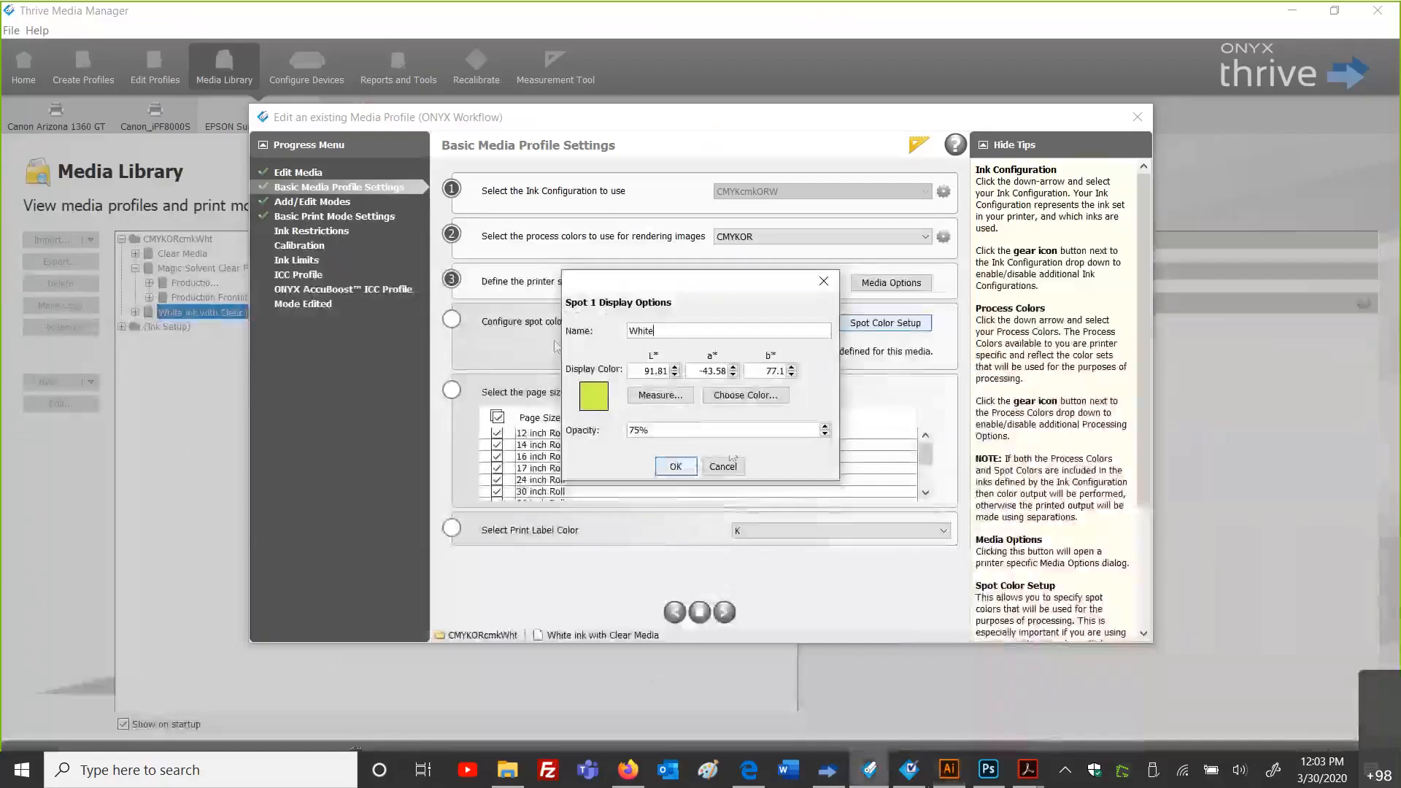
left_click(669, 464)
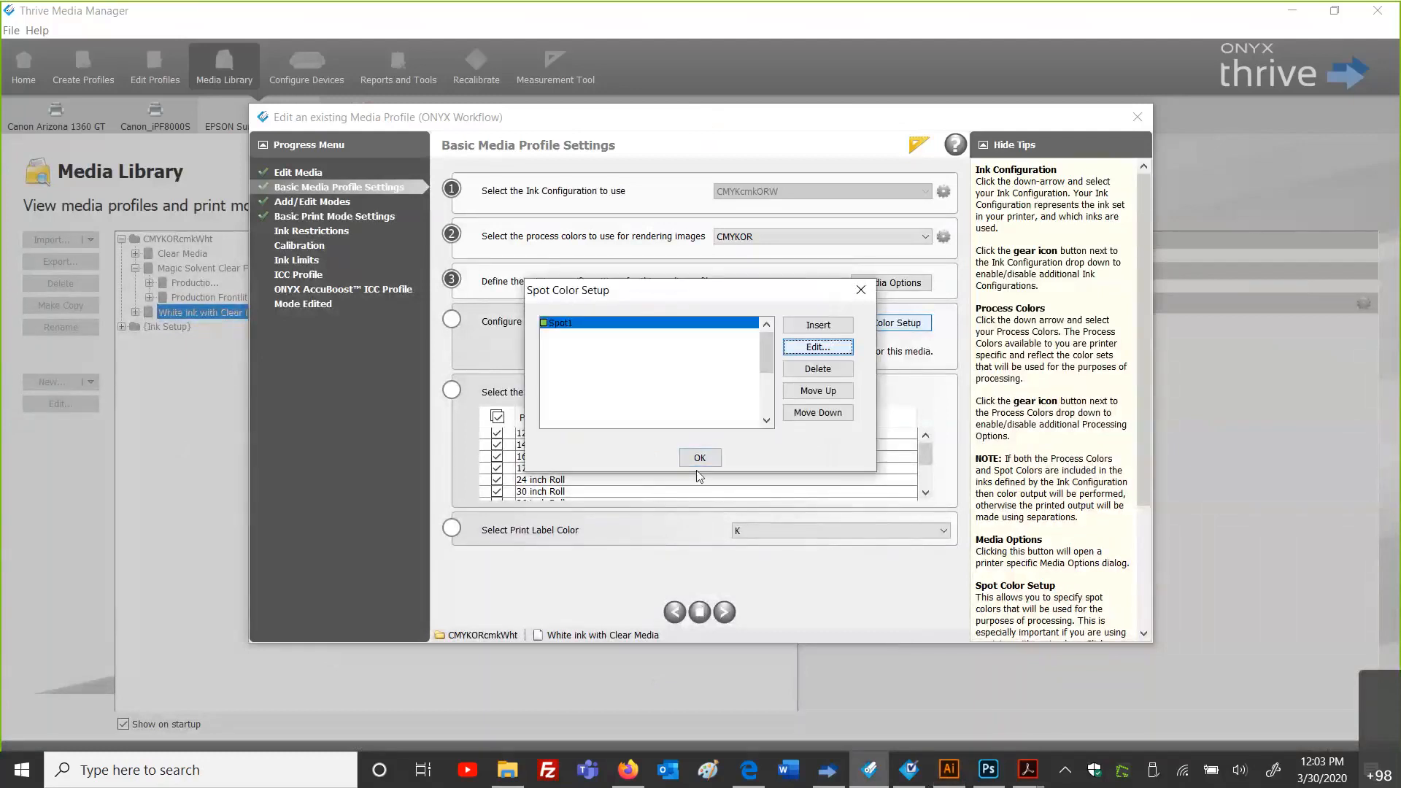
left_click(697, 457)
left_click(700, 610)
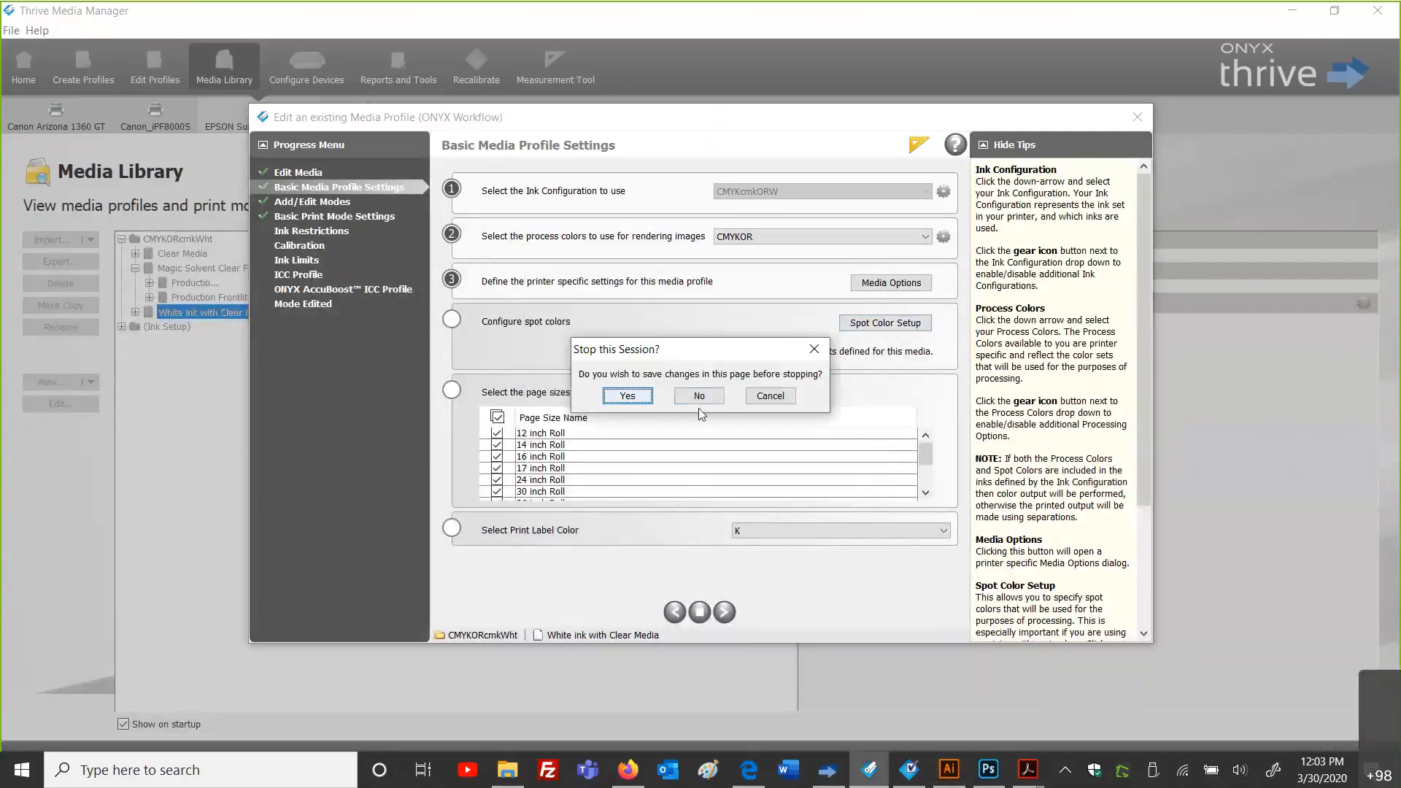
left_click(715, 394)
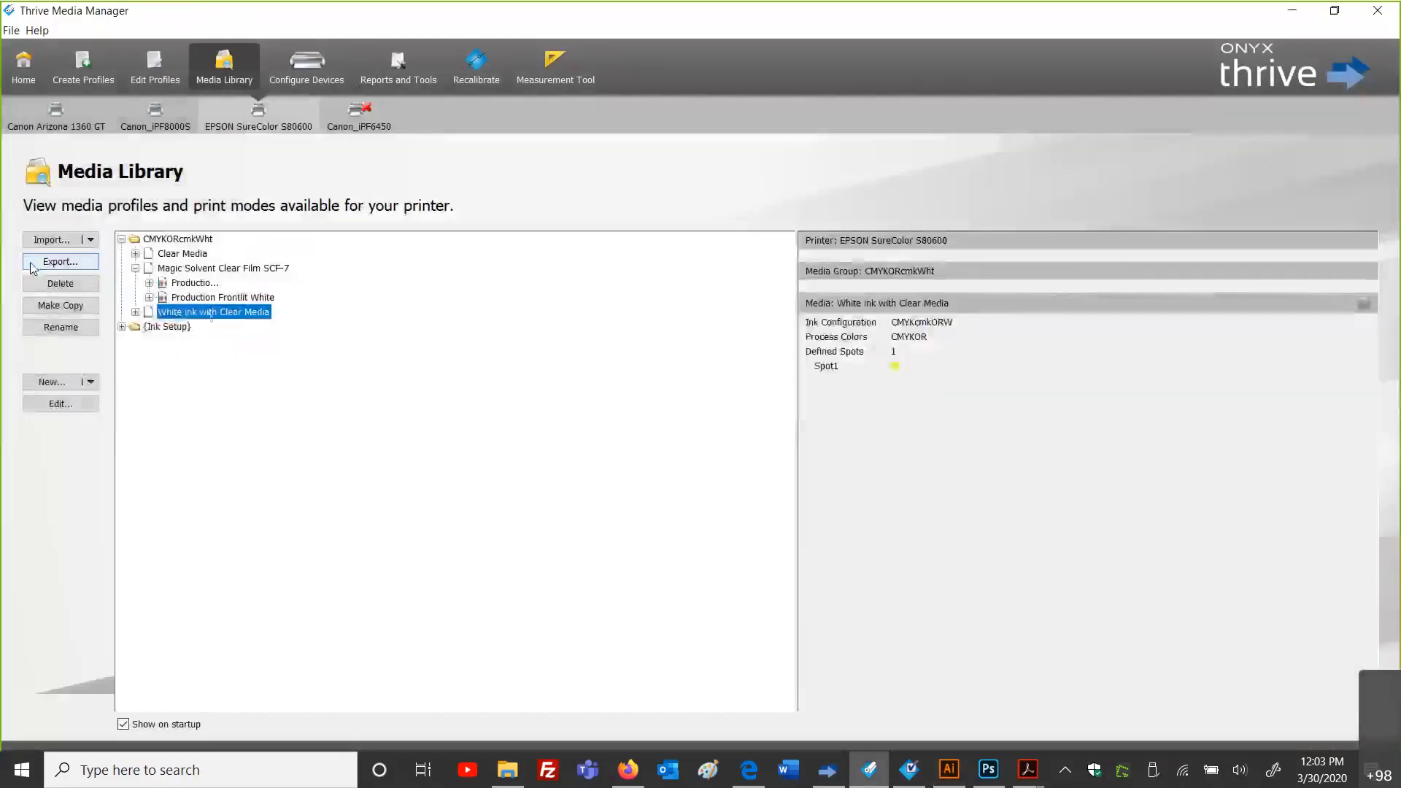
Step: Examine the Canon Arizona 1360 GT's media library, expanding the 1360_CMYKss_May2018 and IJC357 1360 CMYKSS media groups
left_click(198, 239)
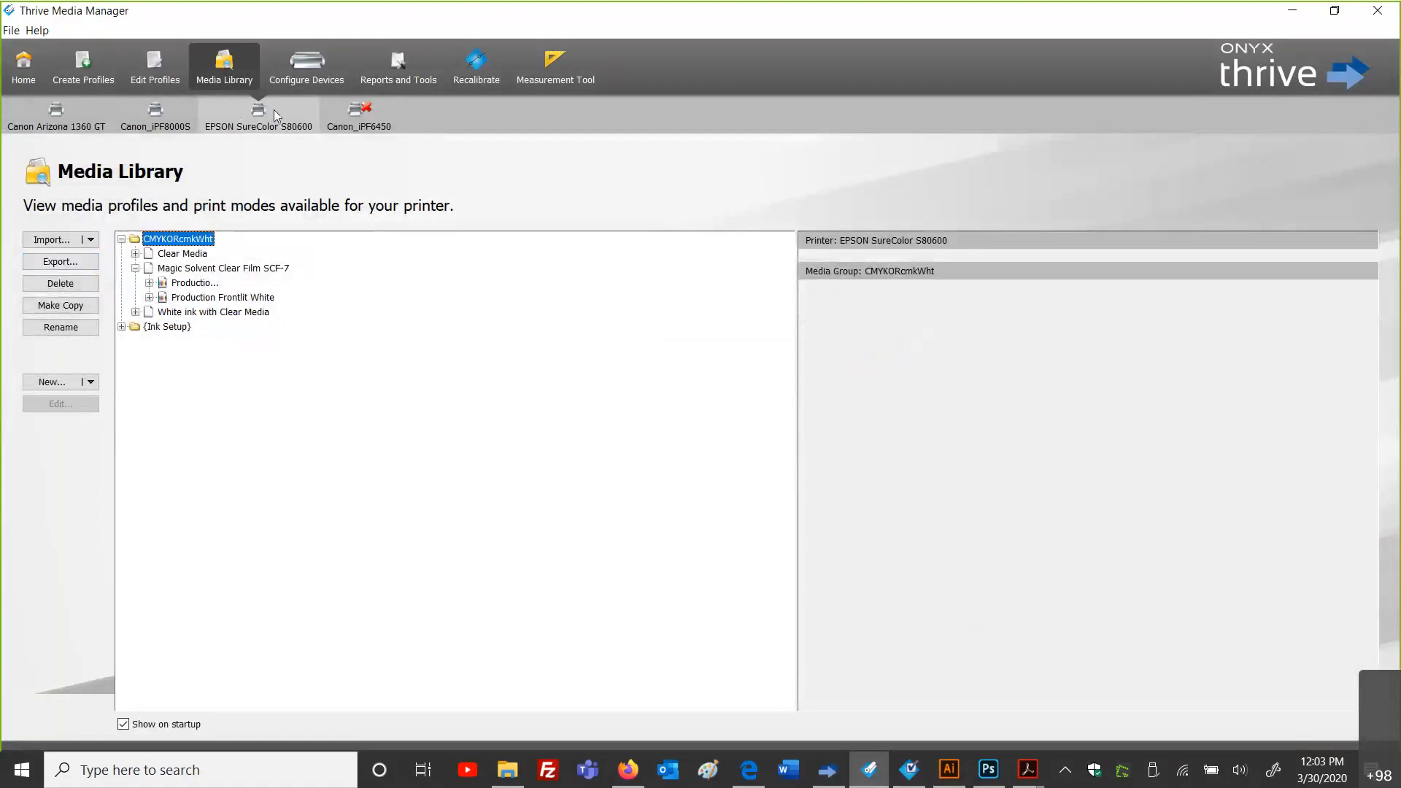
left_click(57, 109)
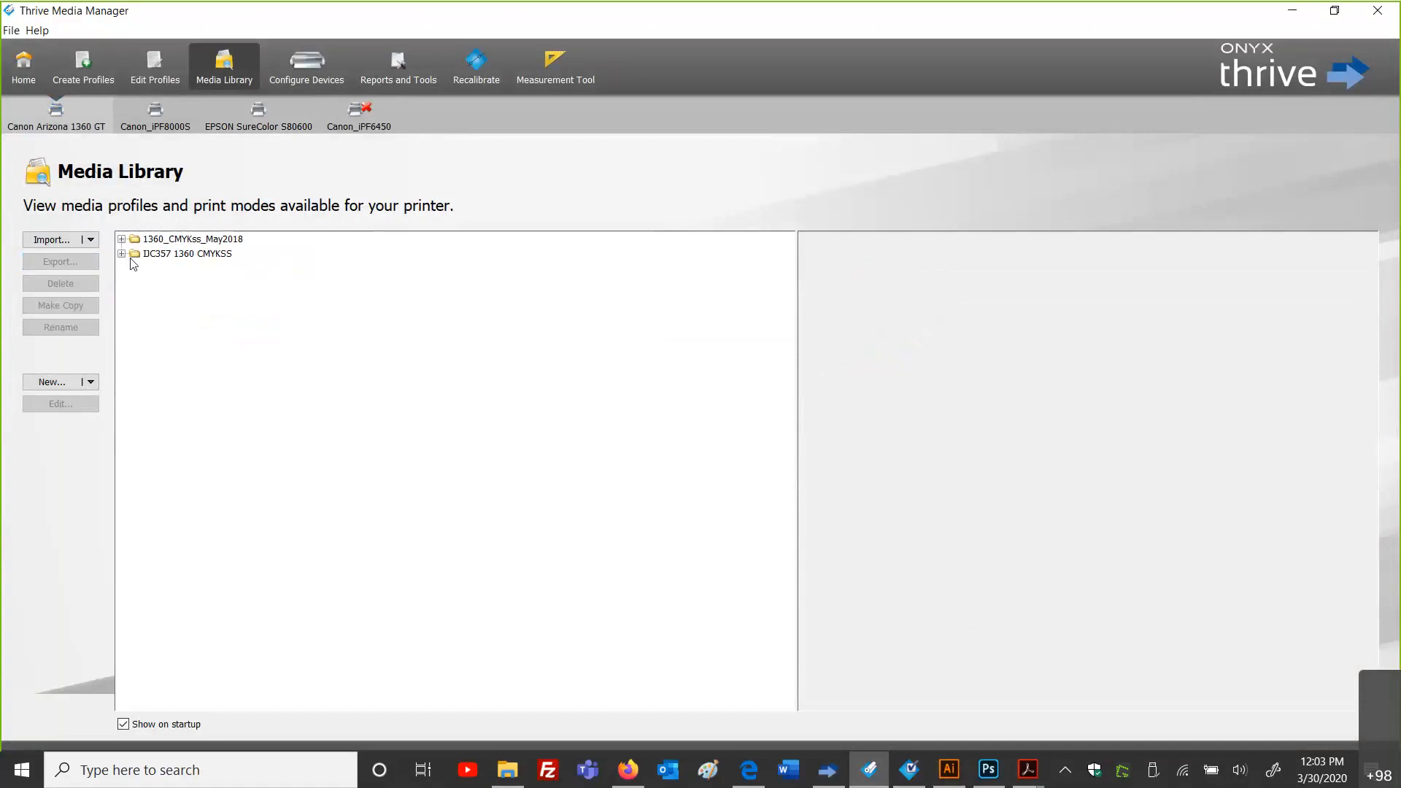
left_click(121, 240)
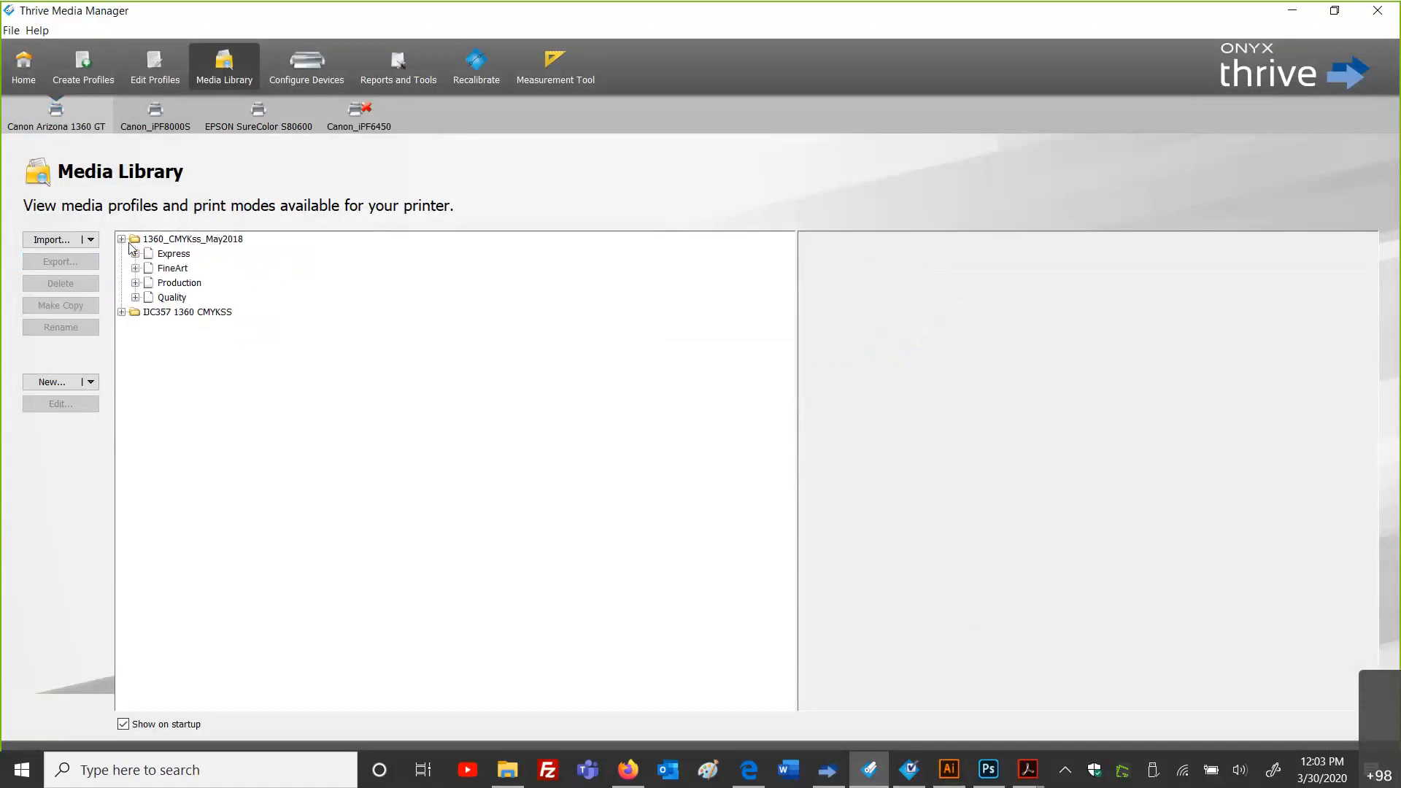
left_click(135, 283)
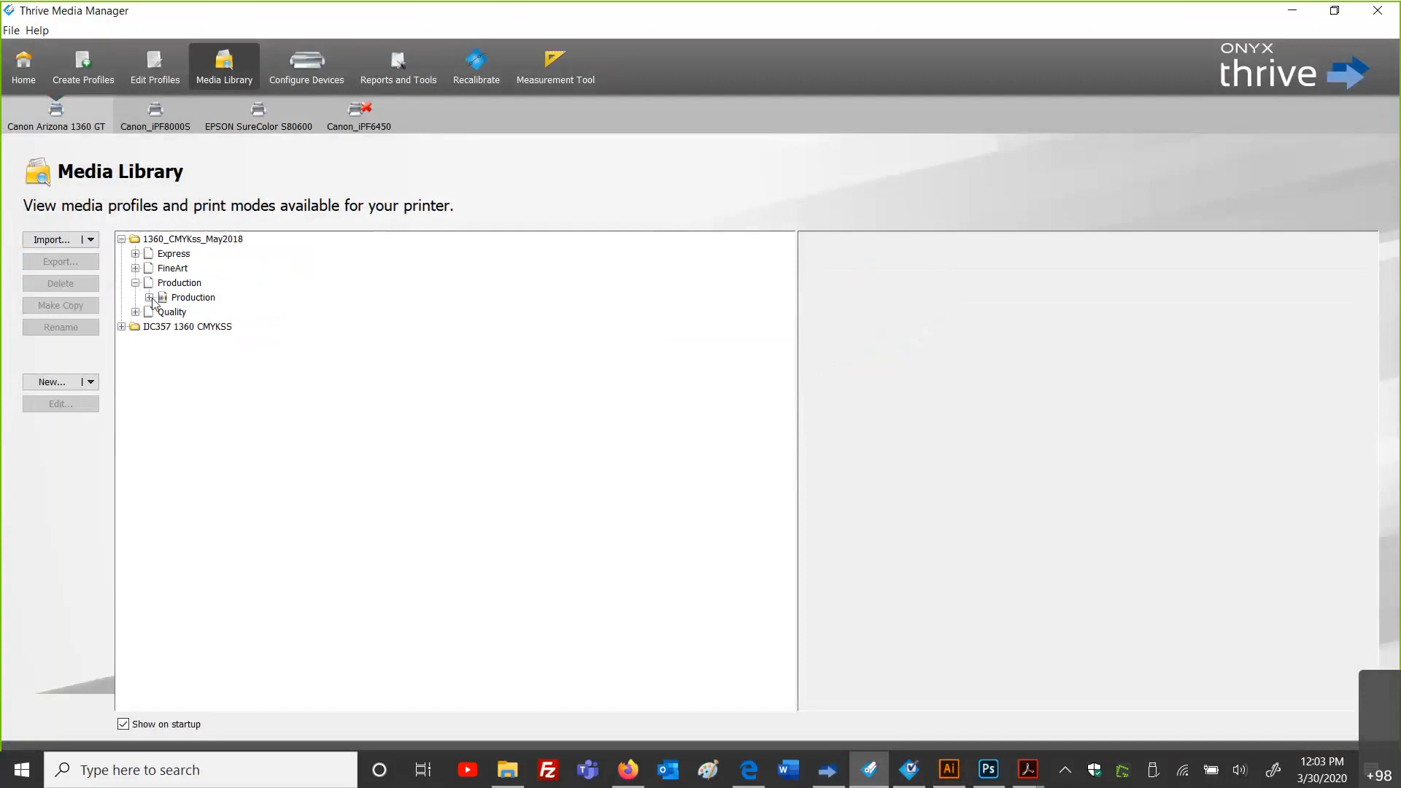
left_click(122, 327)
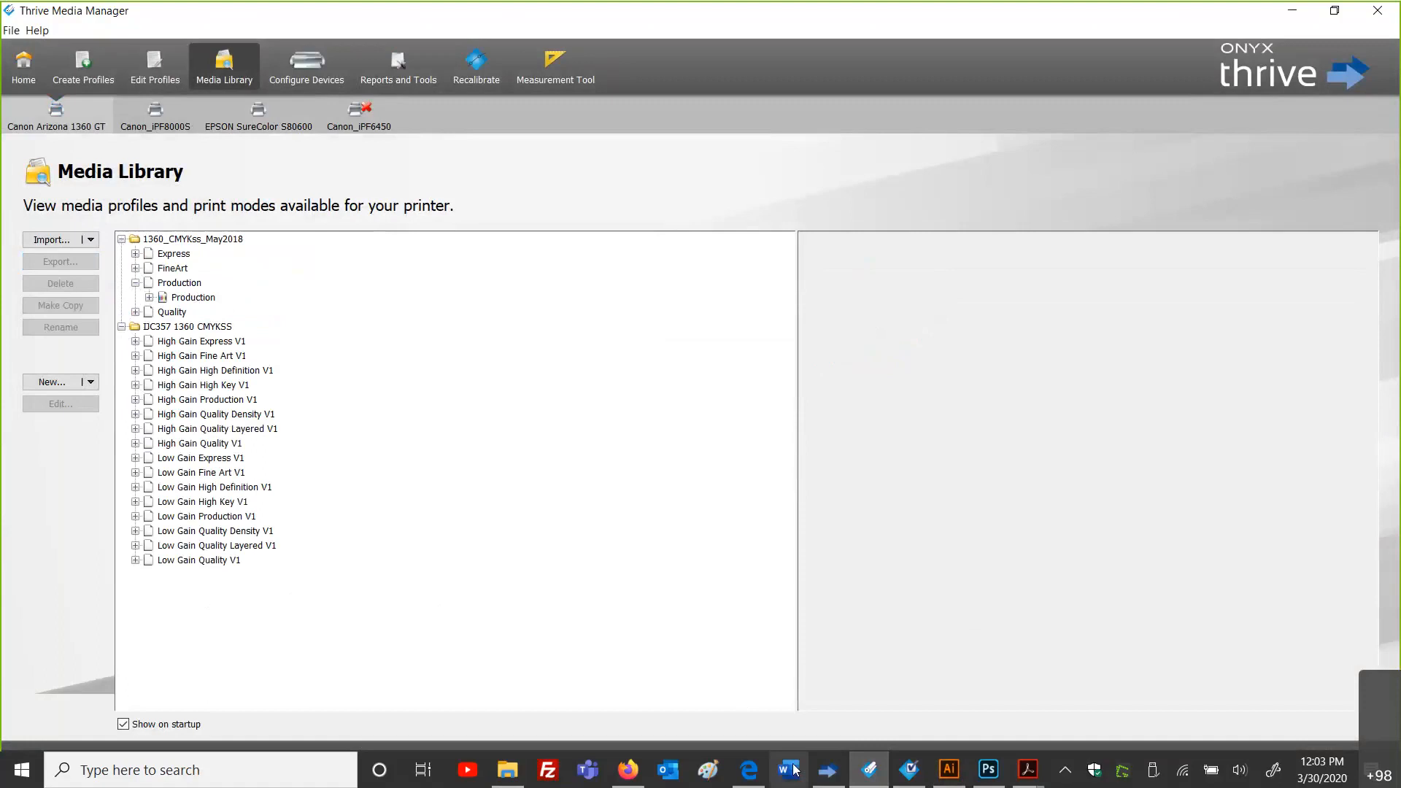
Step: Switch to RIP-Queue, open the EPSON SureColor S80600's printer configuration with the server shut down, and close it
left_click(825, 770)
left_click(494, 66)
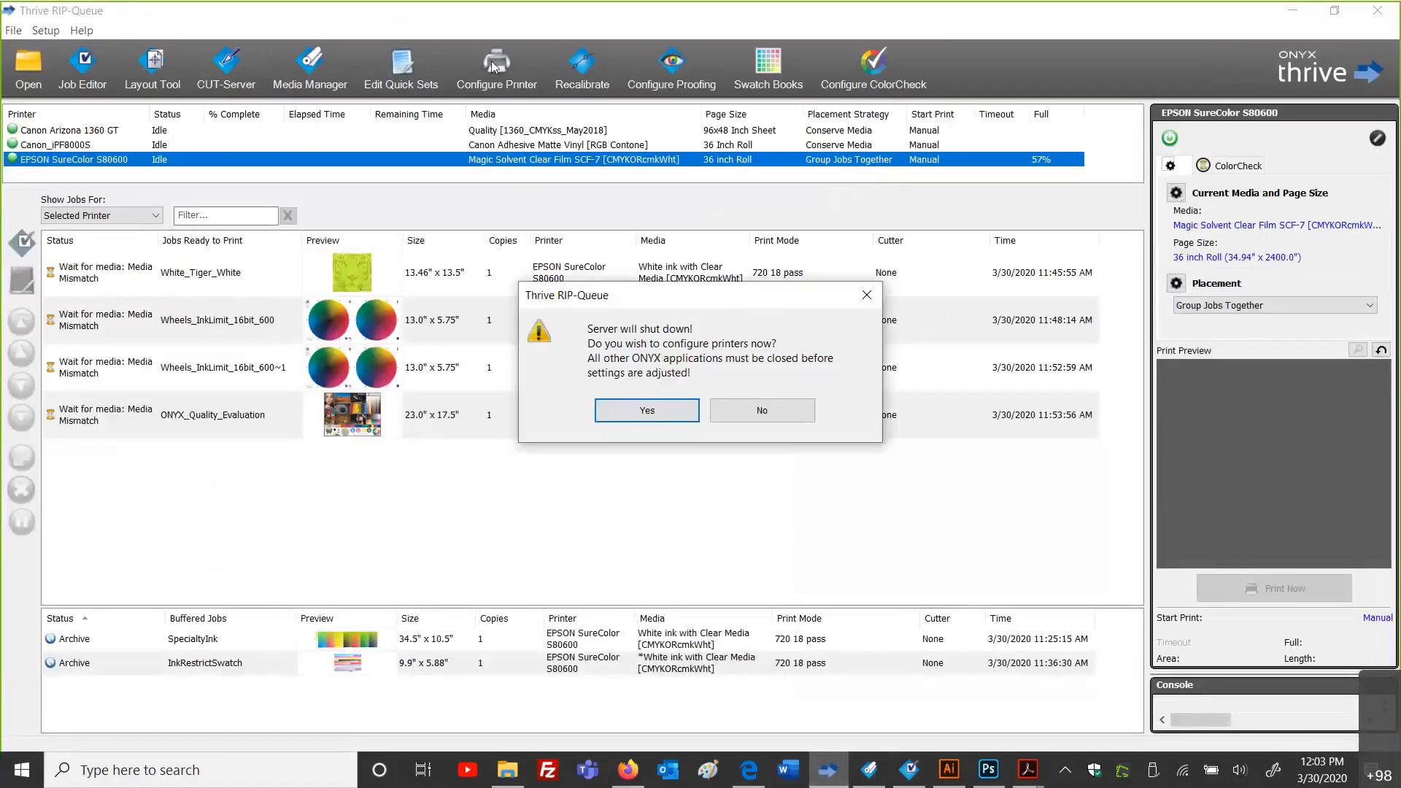
left_click(642, 410)
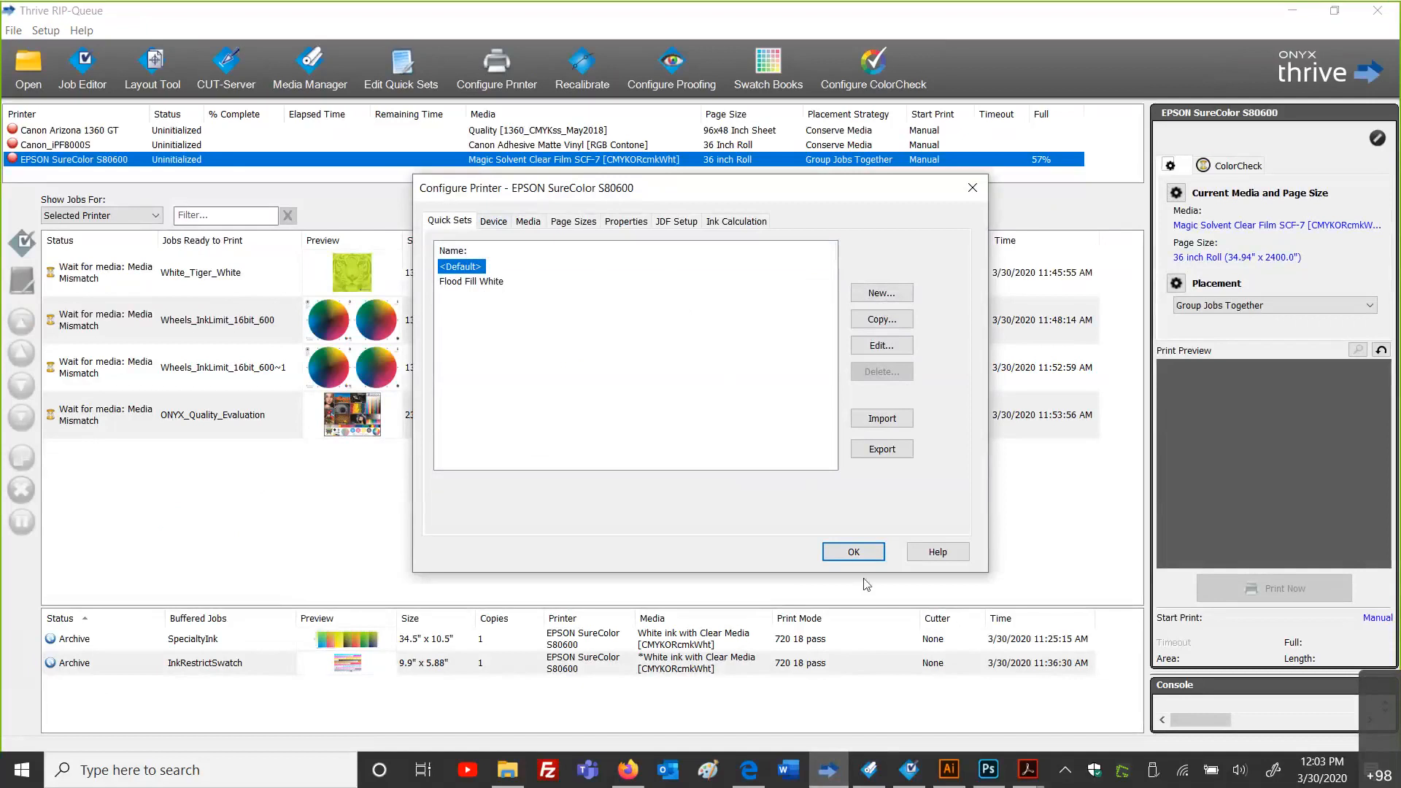
left_click(852, 553)
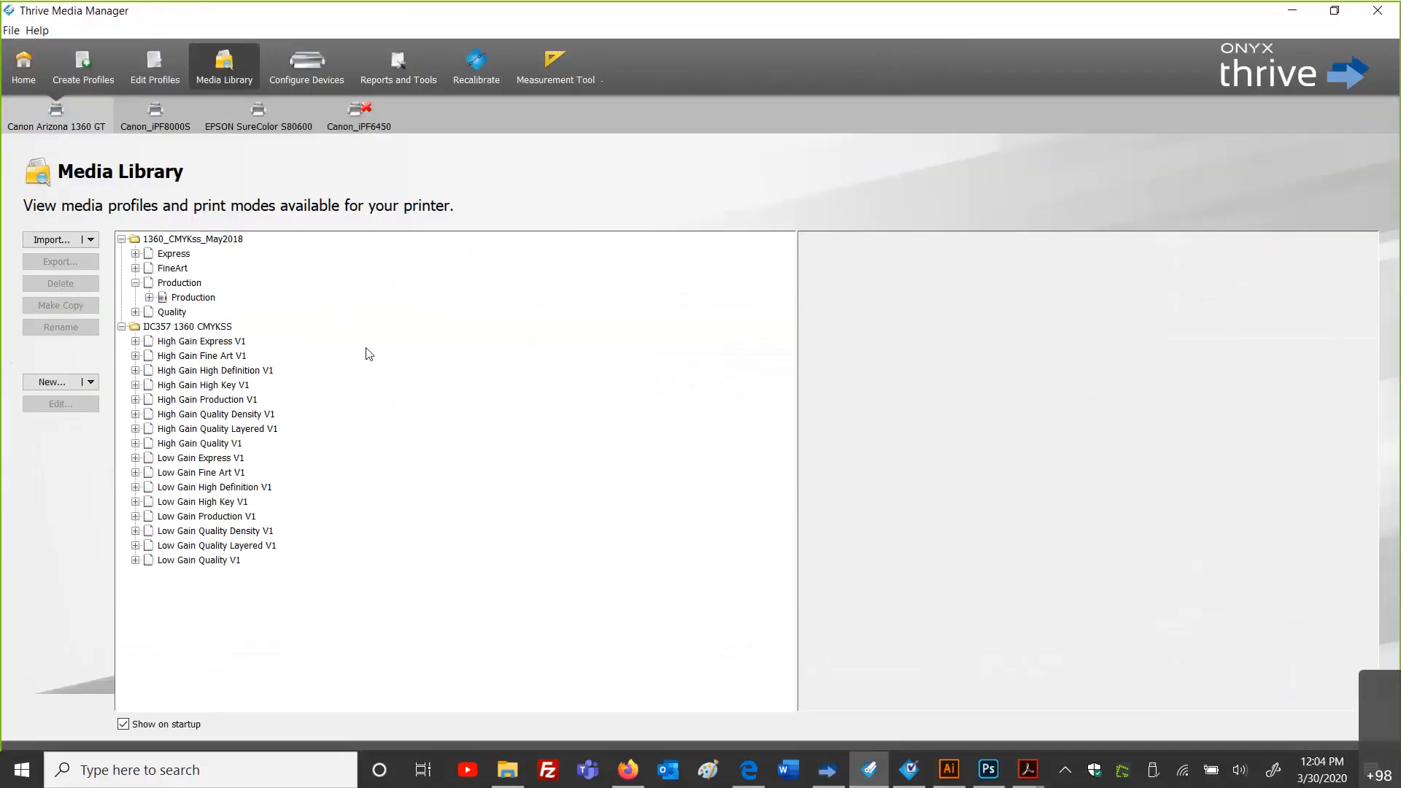
Step: Open the White ink with Clear Media profile from the EPSON SureColor S80600's CMYKORcmkWht group for editing
left_click(258, 120)
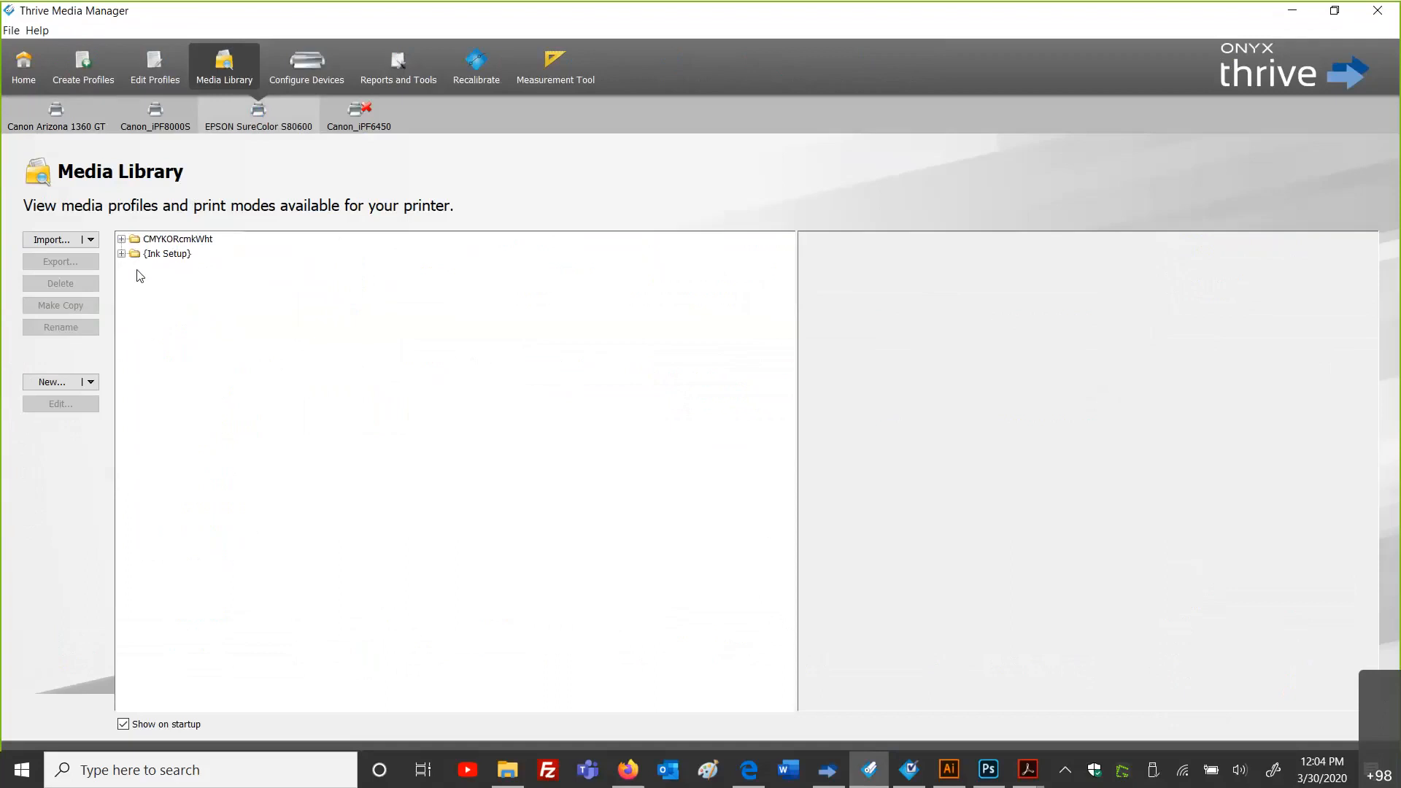
left_click(121, 239)
left_click(200, 283)
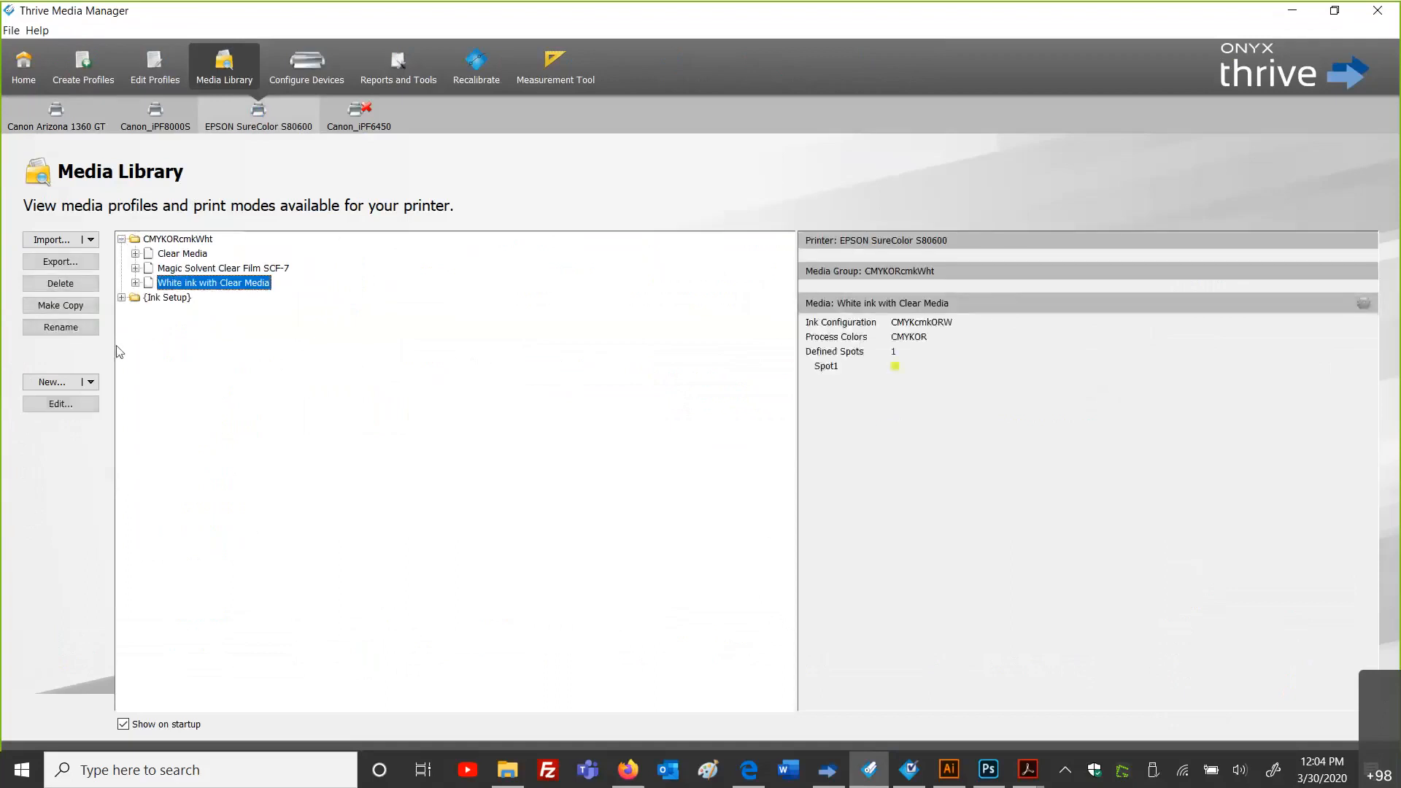
left_click(88, 405)
left_click(688, 407)
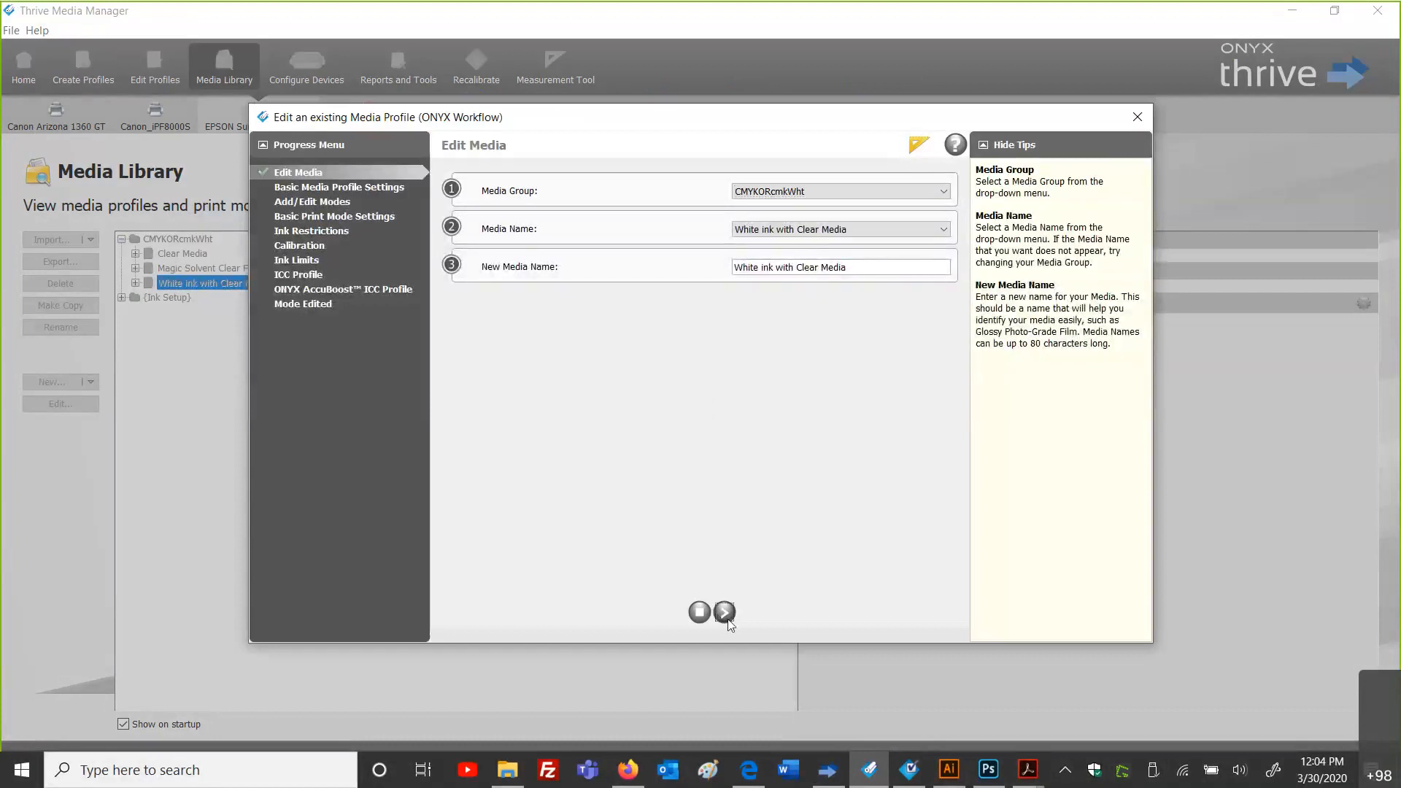
Step: Advance to the ink restrictions of the 720 18 pass mode and review the swatch's Spot1 flood fill percentage
left_click(726, 616)
left_click(726, 612)
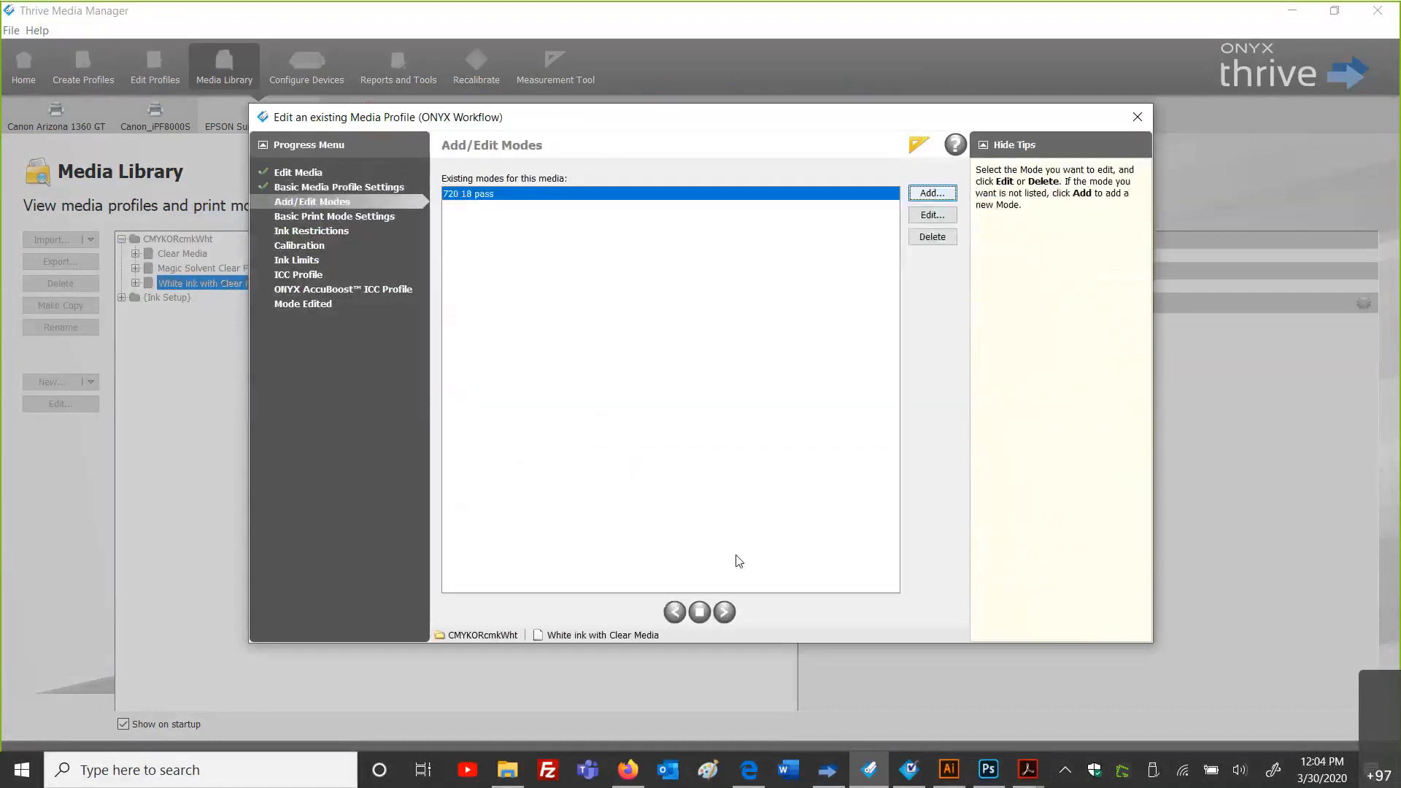
left_click(728, 611)
left_click(728, 611)
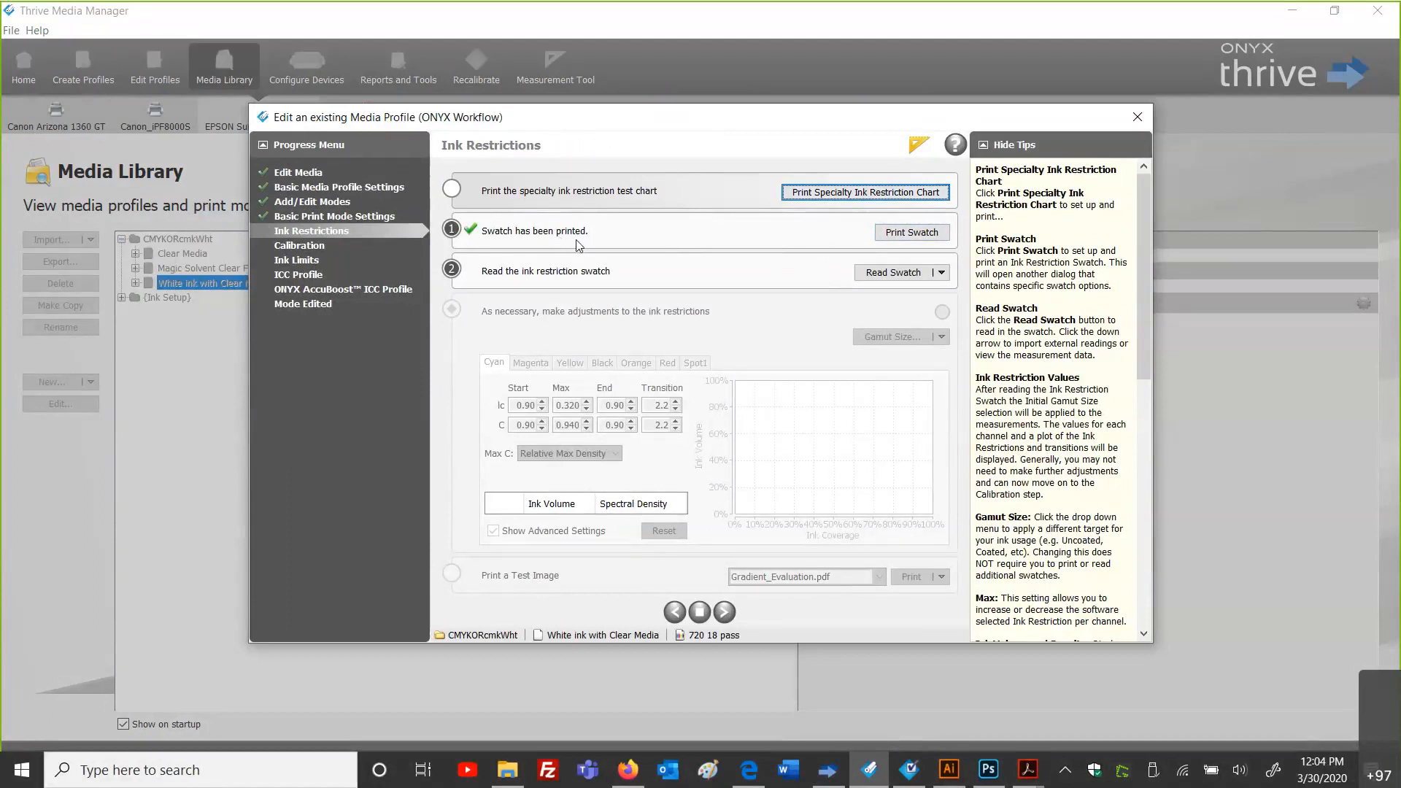
left_click(894, 235)
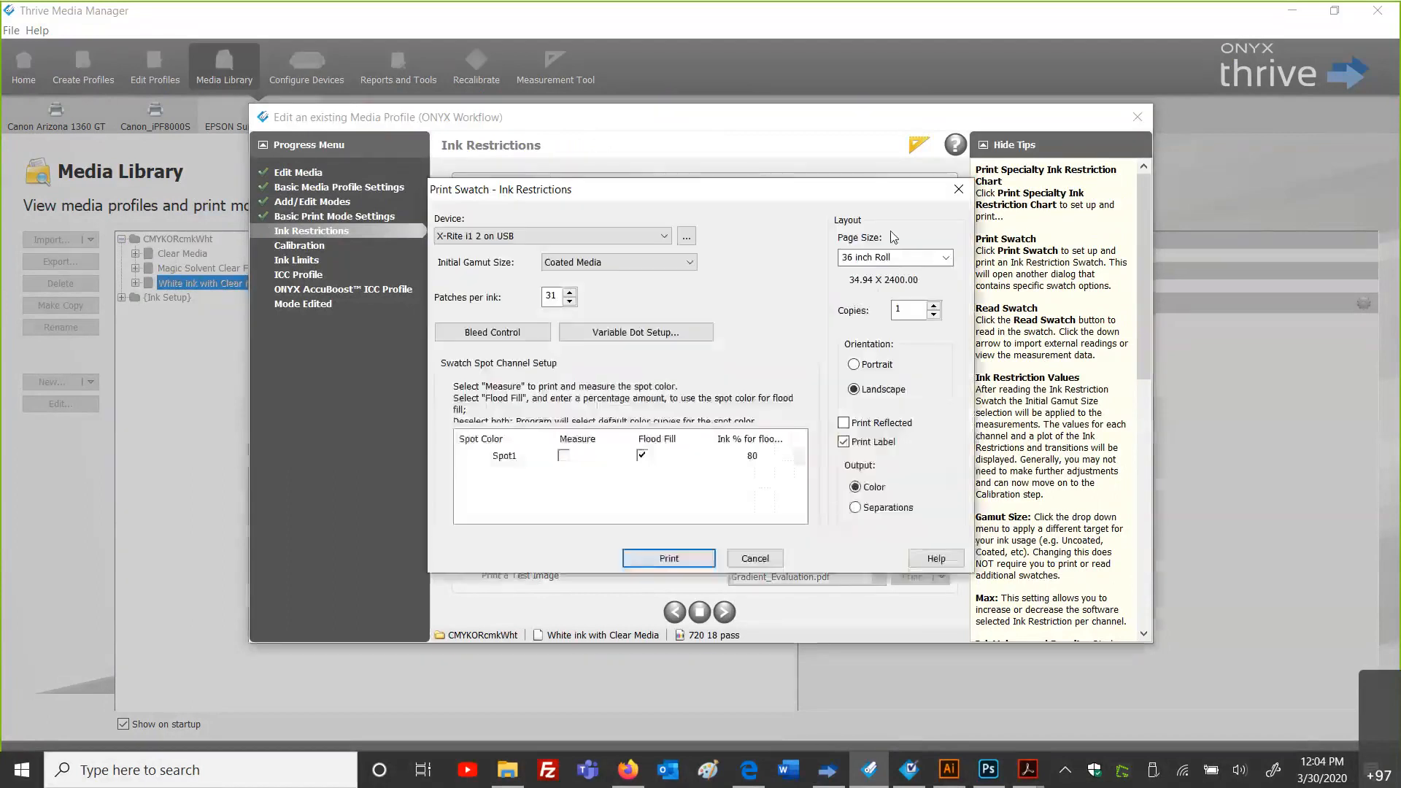
left_click(748, 460)
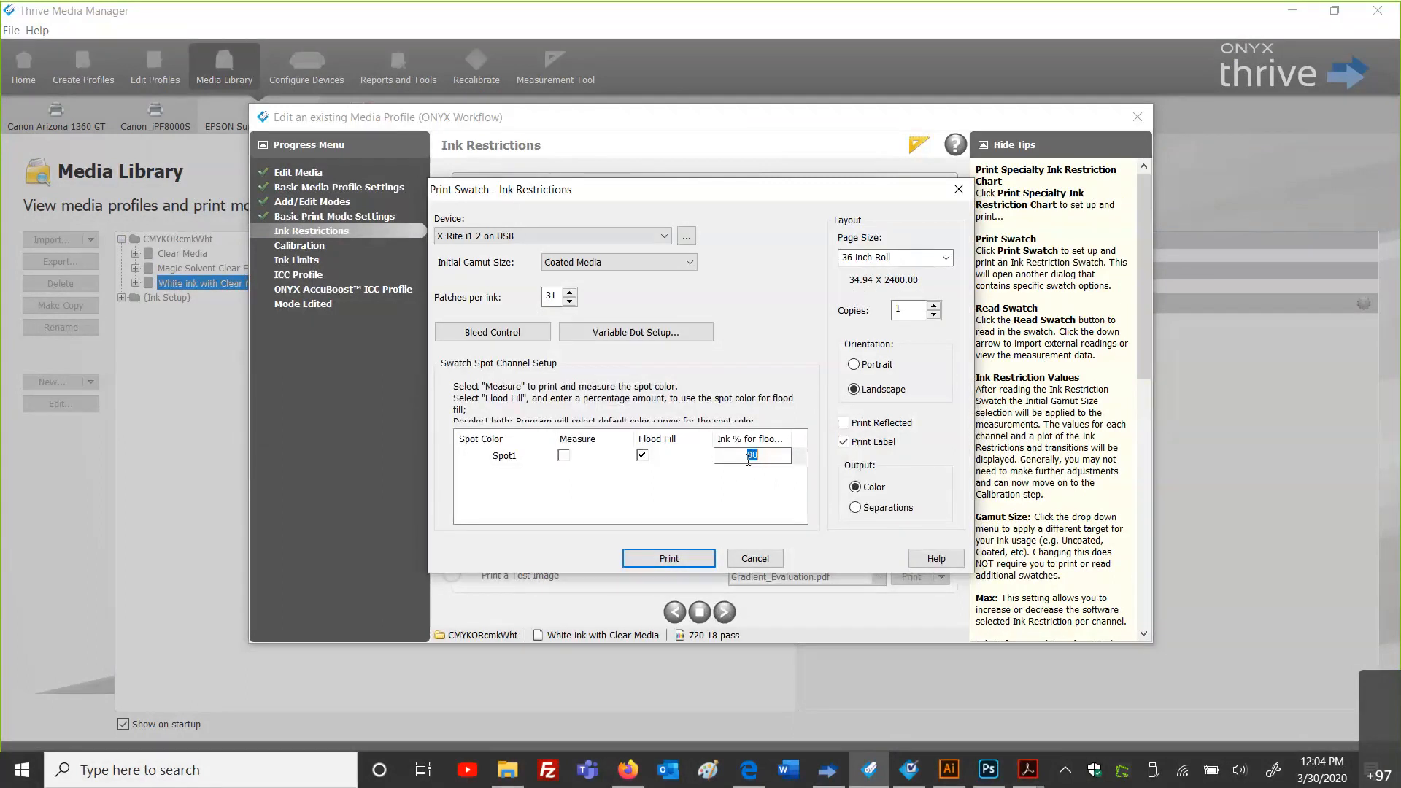
left_click(748, 459)
left_click(670, 556)
Step: Review the ink limit swatch's Spot1 flood fill option, cancel its print setup, and stop editing the profile
left_click(725, 612)
left_click(725, 612)
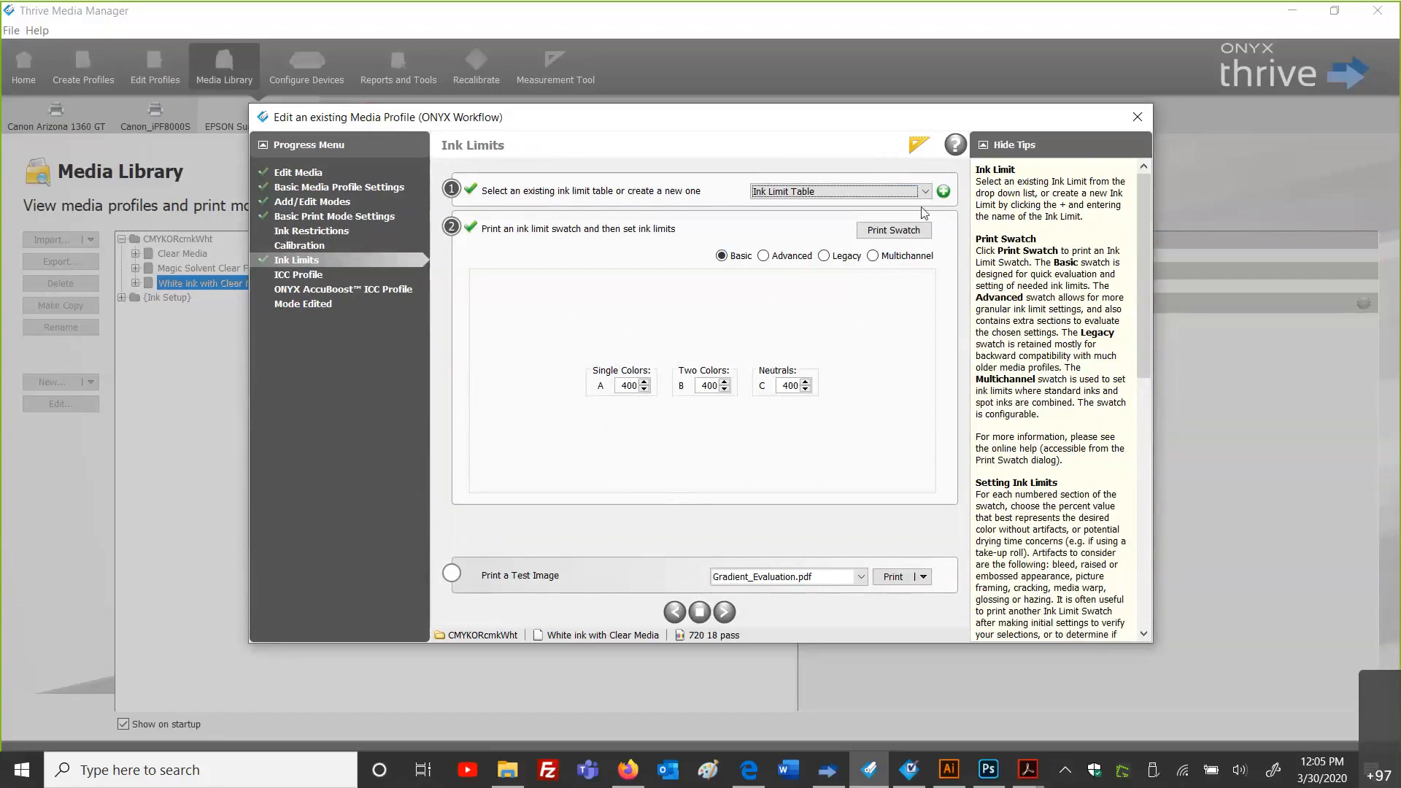
left_click(906, 234)
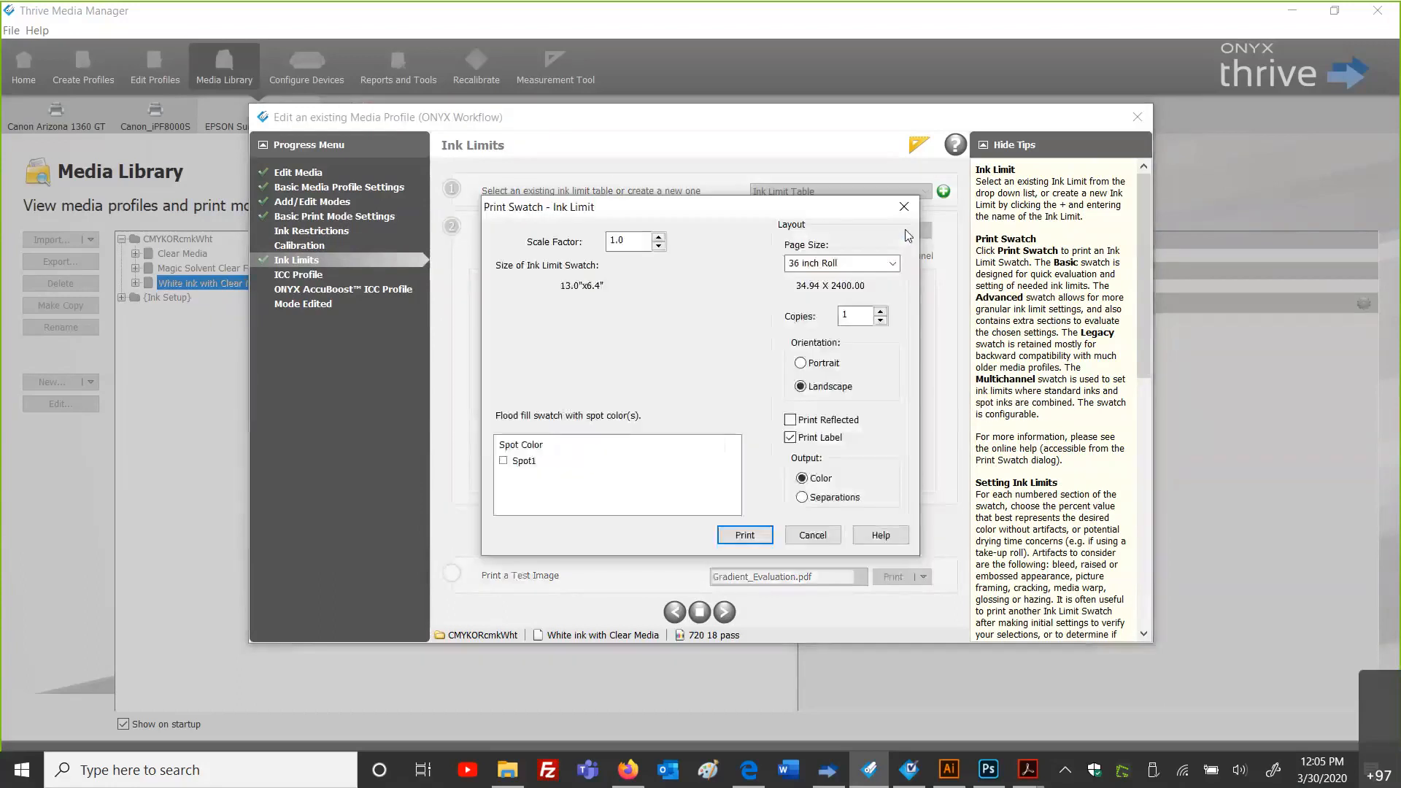
left_click(503, 461)
left_click(810, 533)
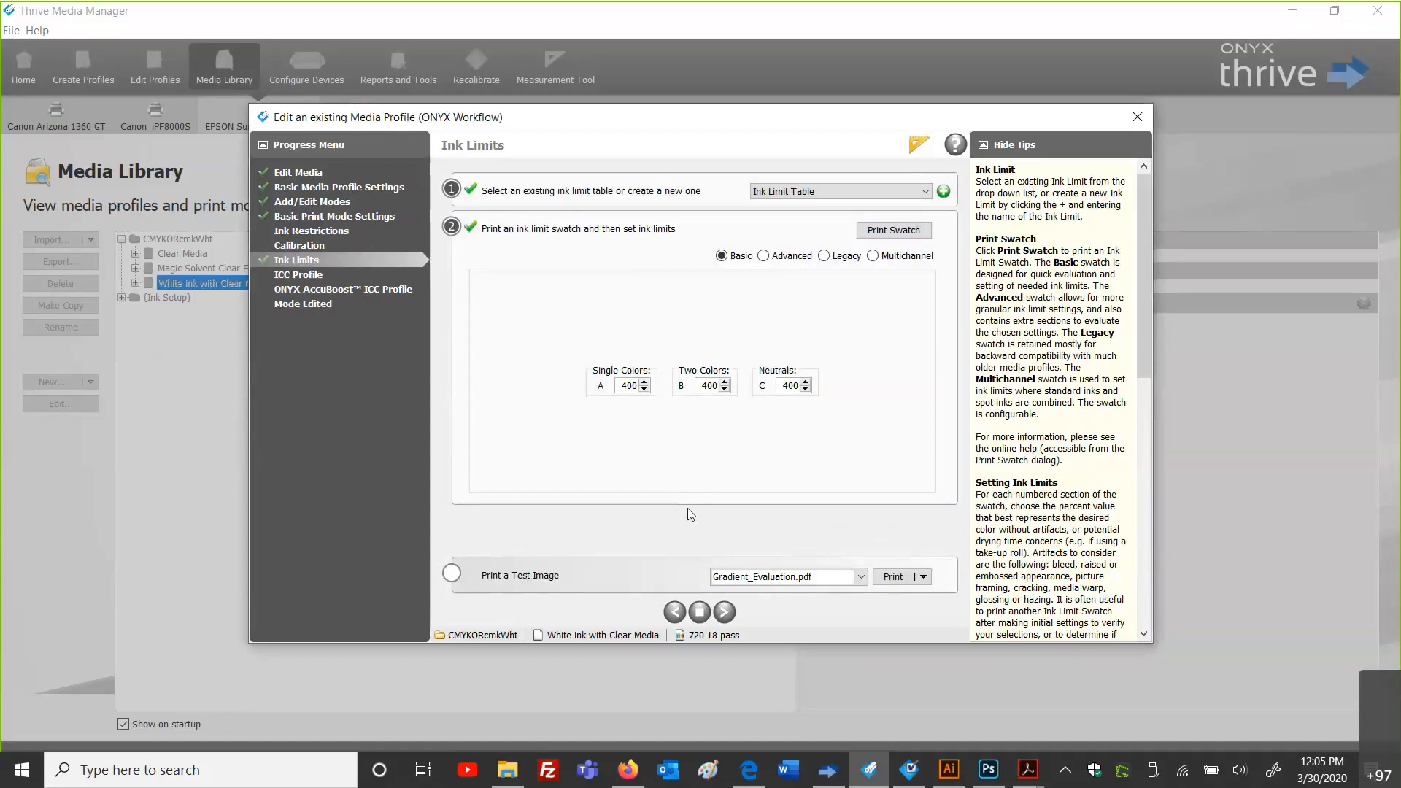
left_click(700, 611)
left_click(702, 395)
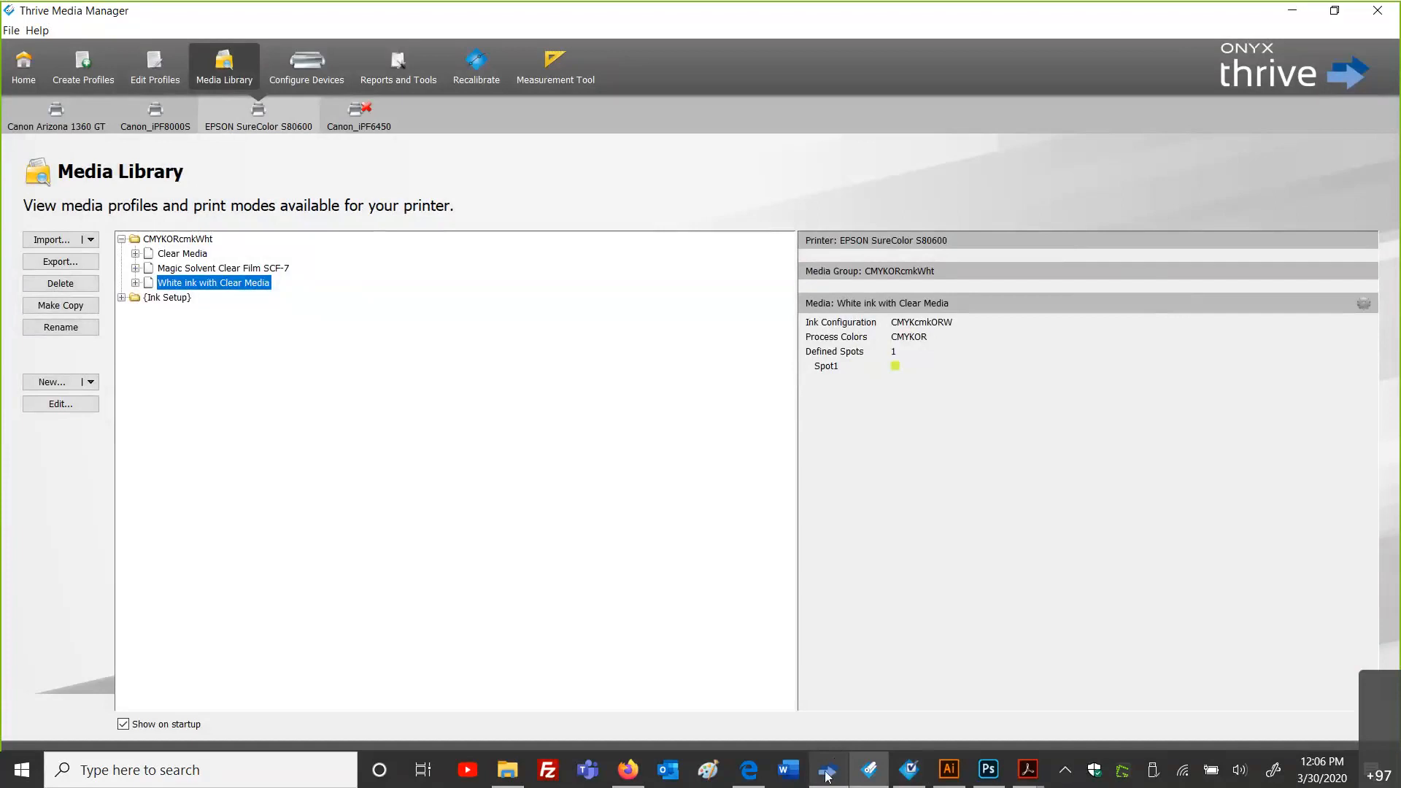
Step: In RIP-Queue, start a new EPSON SureColor S80600 quick set with White ink with Clear Media instead of the printer's own media
left_click(829, 776)
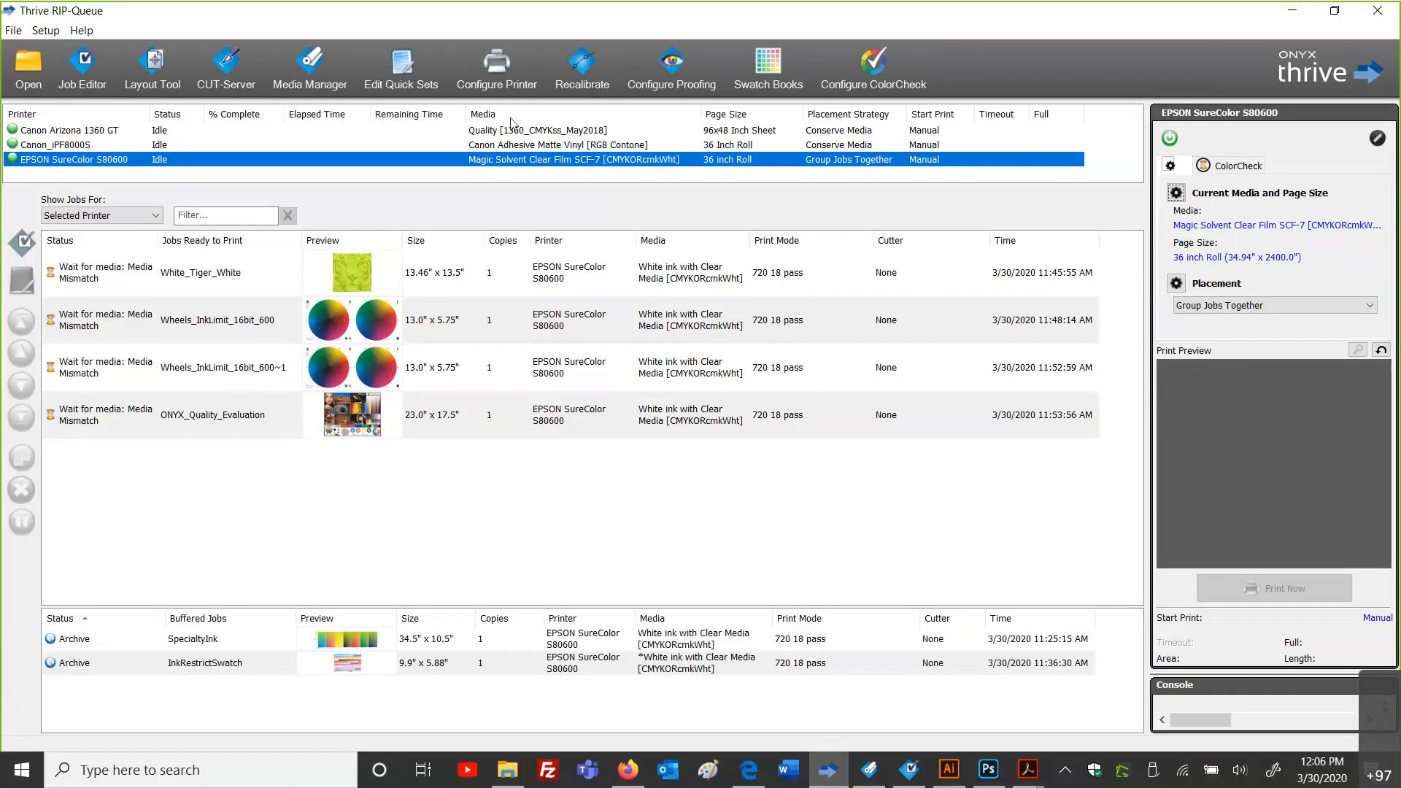
left_click(501, 71)
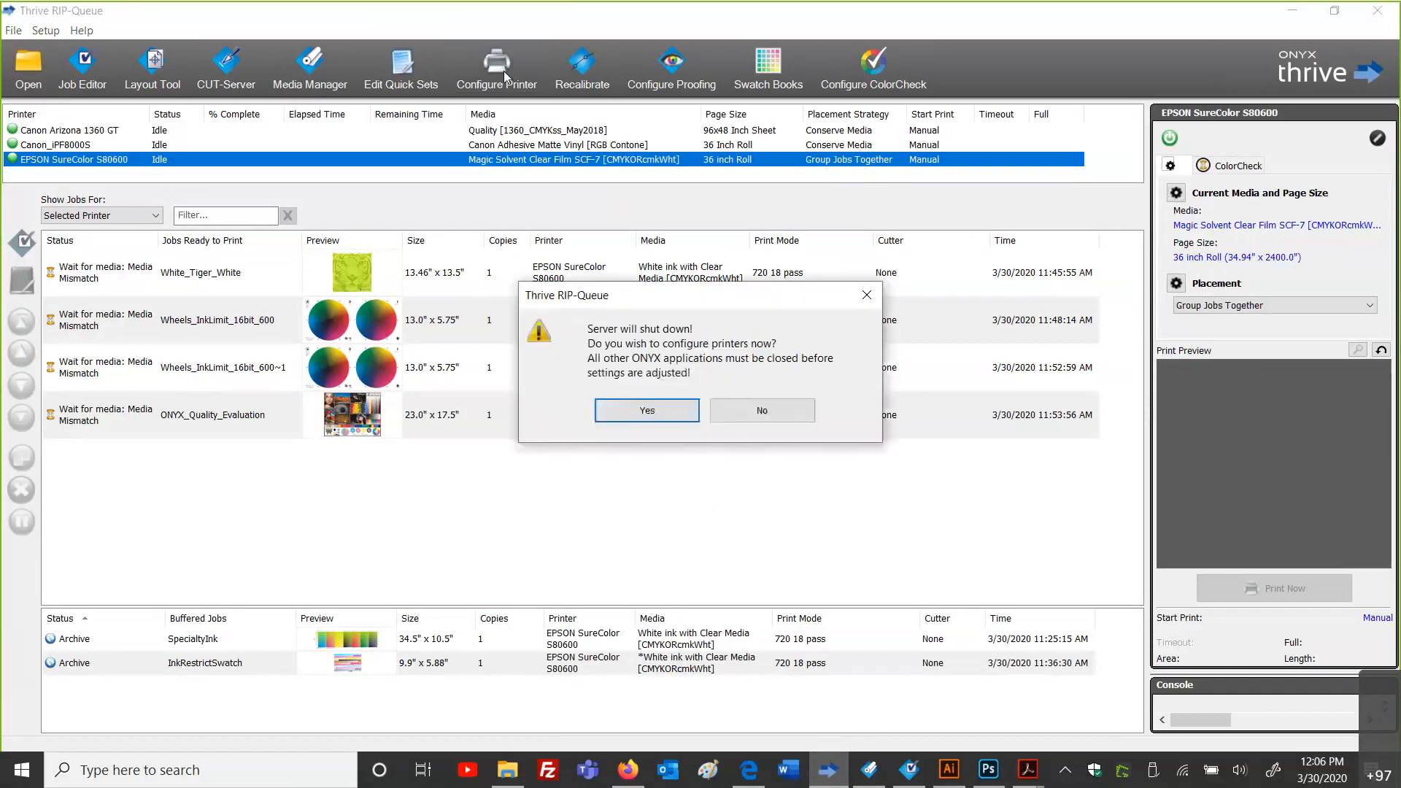
left_click(632, 421)
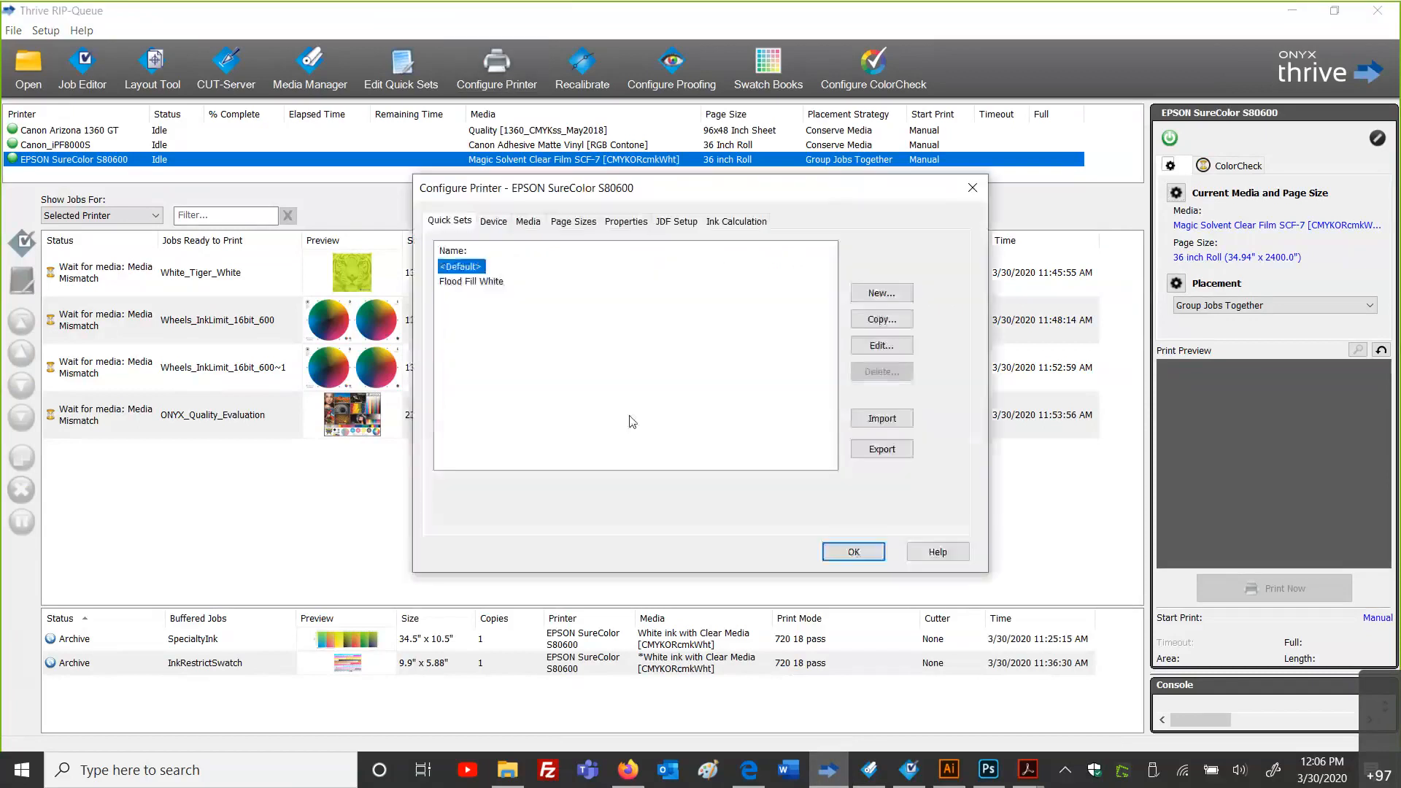
left_click(881, 293)
left_click(490, 146)
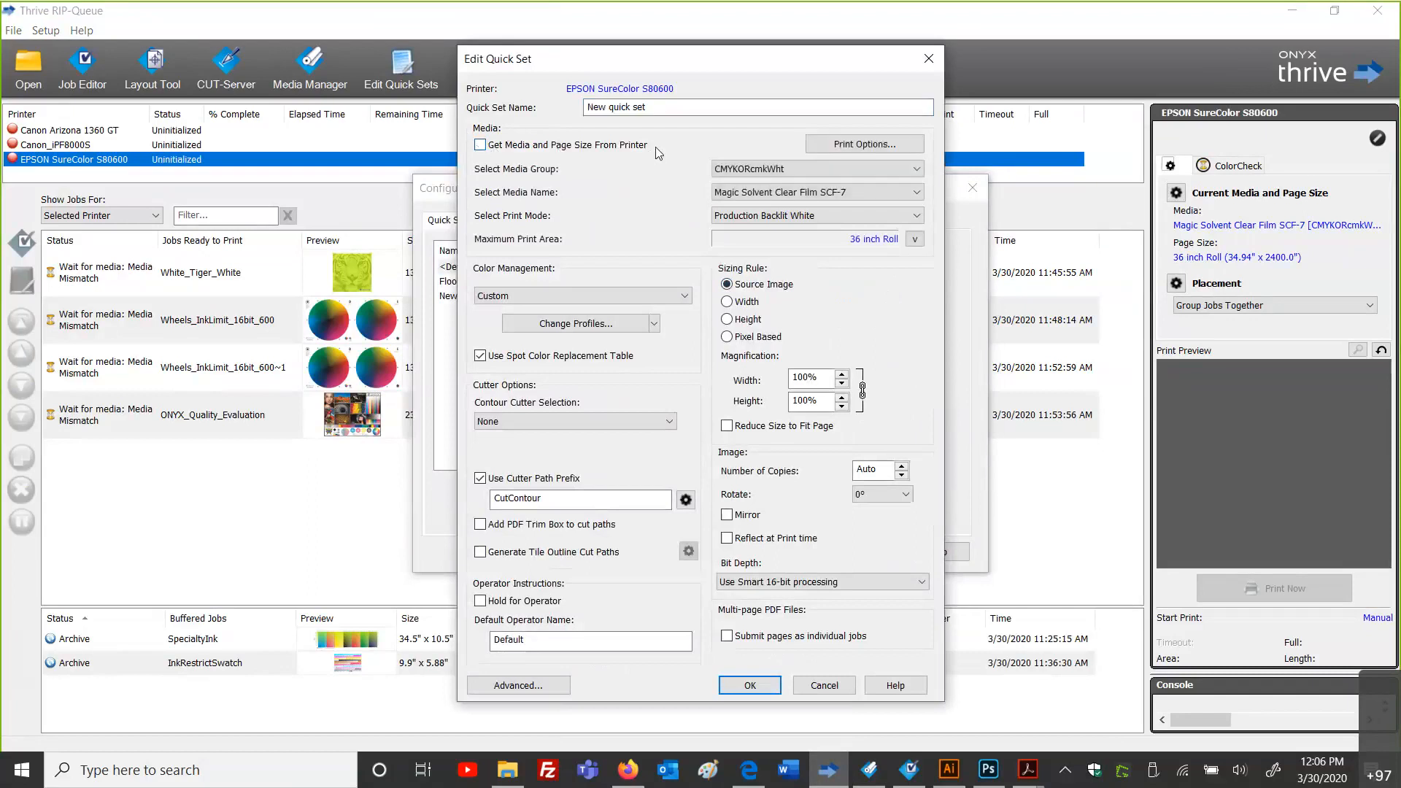
left_click(748, 192)
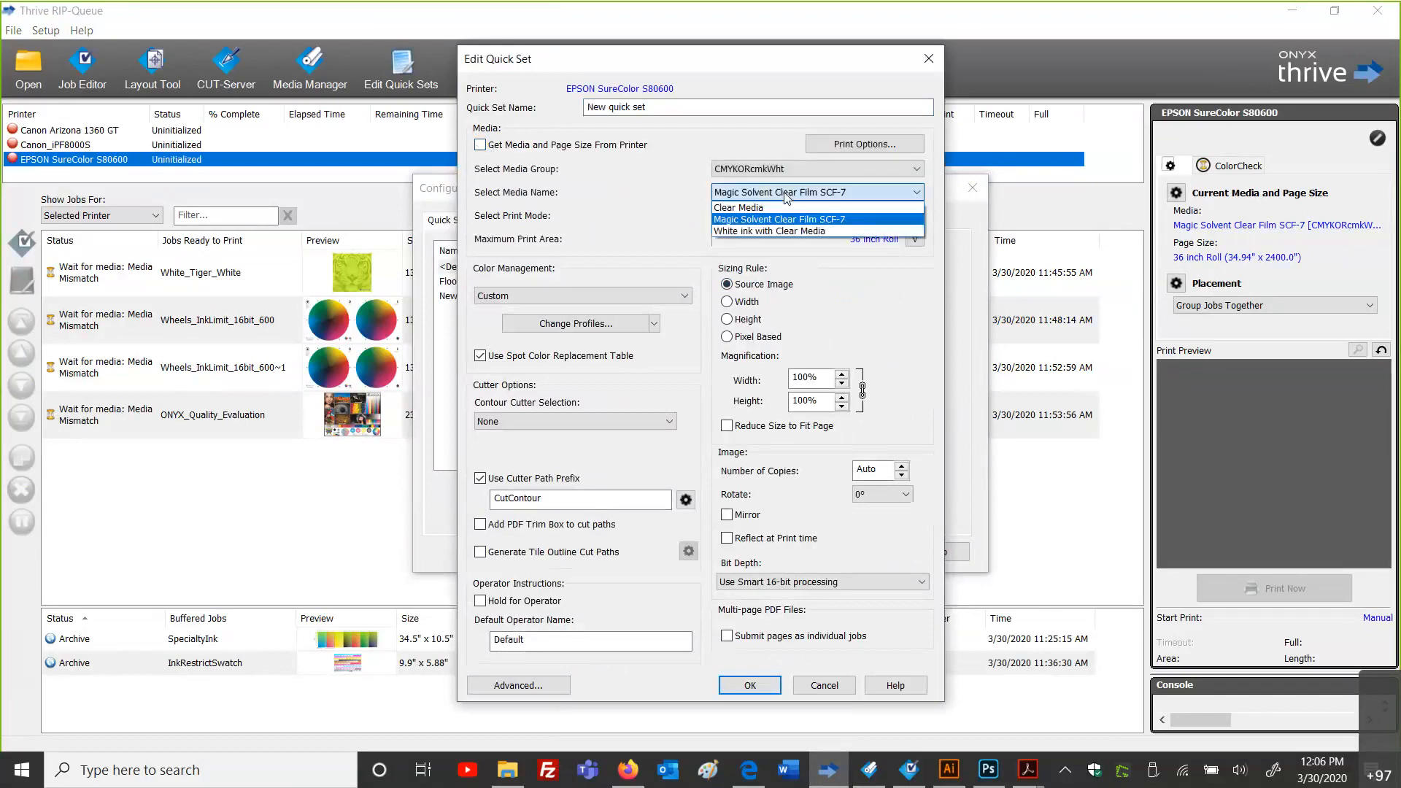
left_click(762, 231)
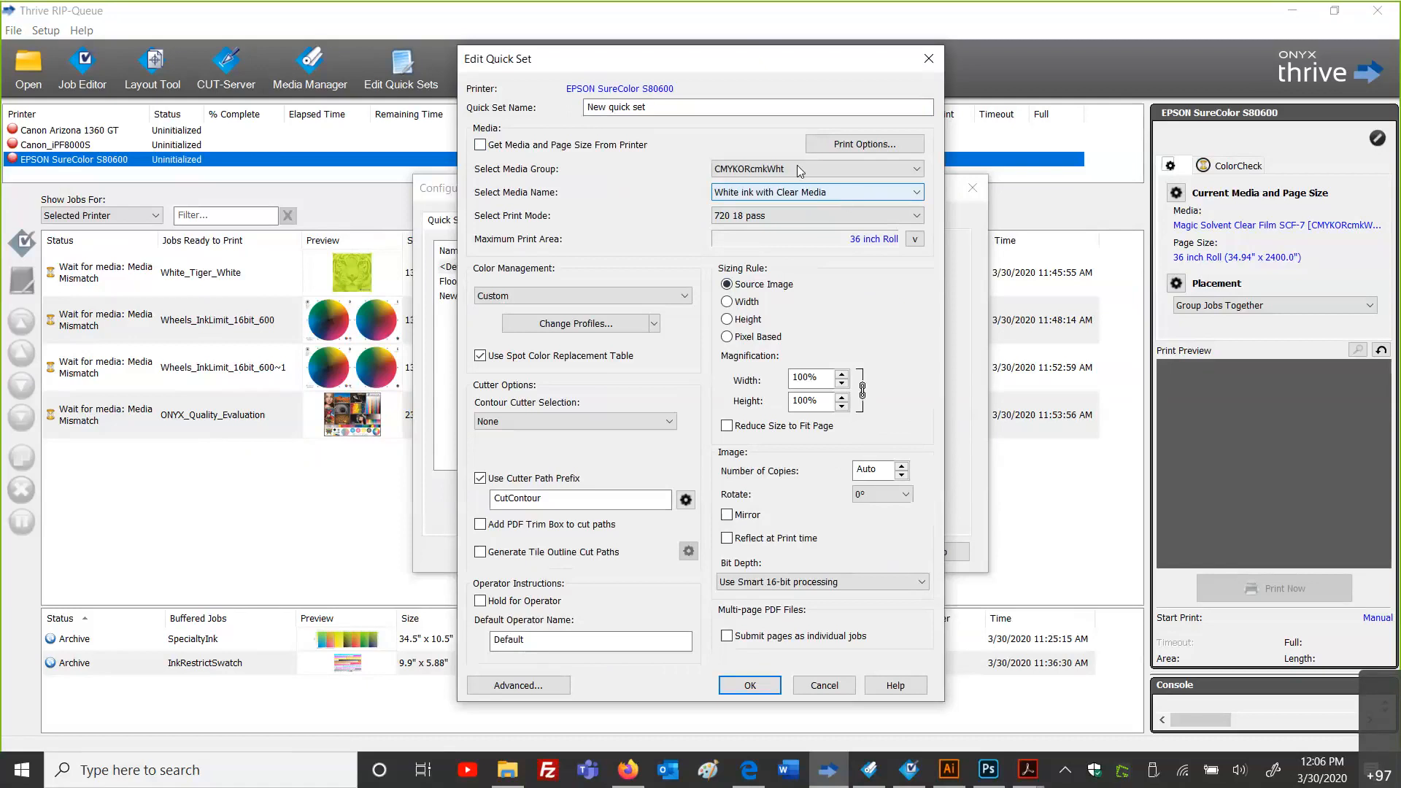
left_click_drag(659, 100, 585, 106)
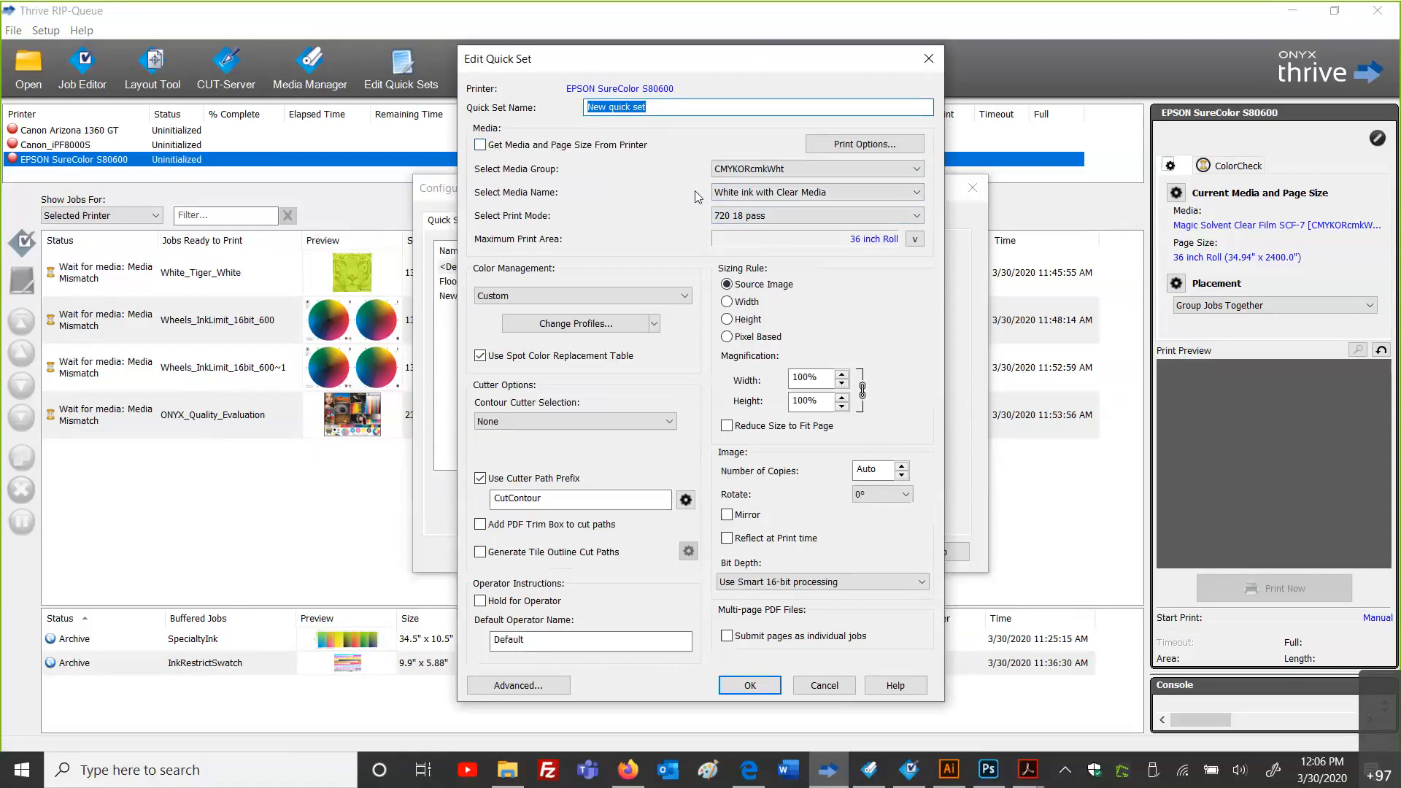
Step: Review the new quick set's advanced Color Correction settings and close them without changes
left_click(541, 686)
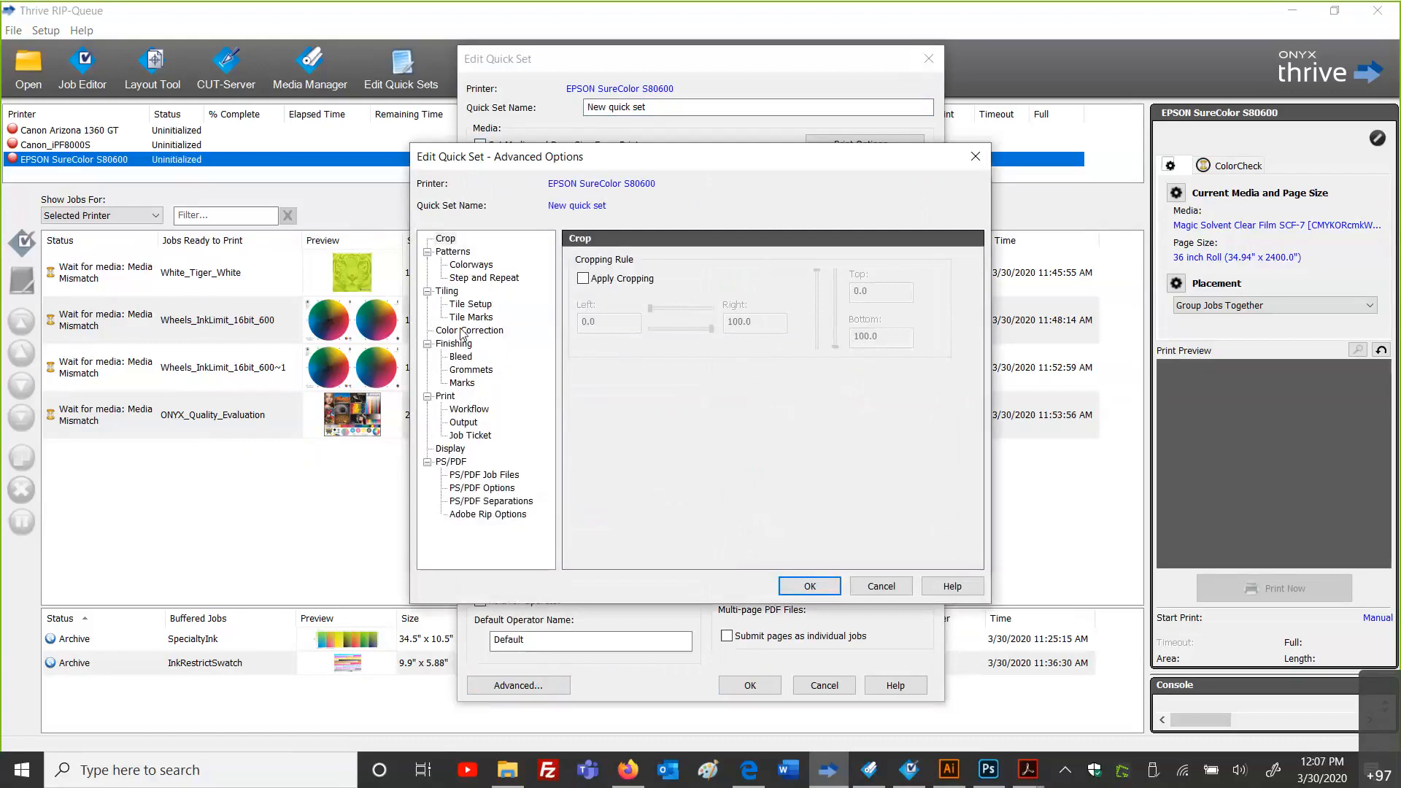
left_click(462, 331)
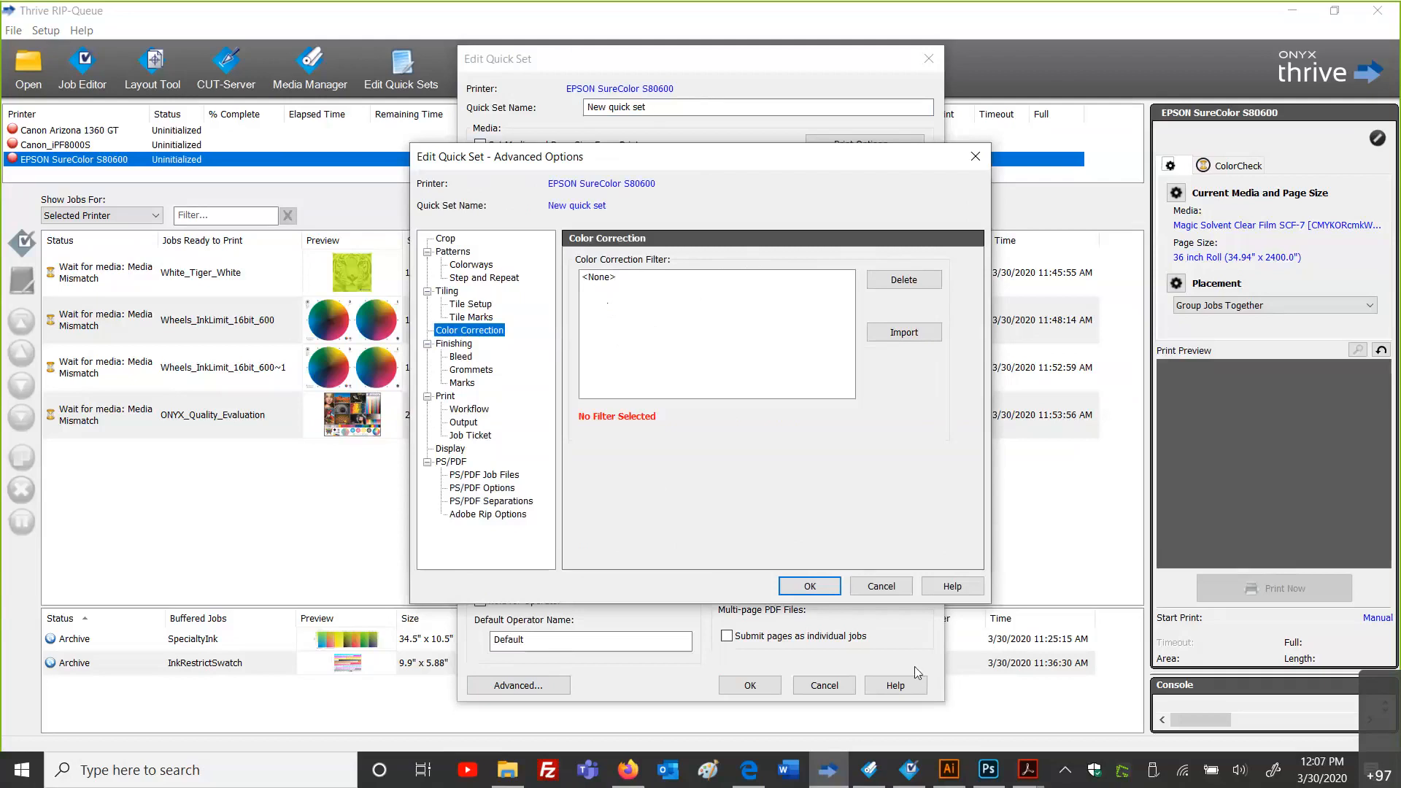
left_click(887, 589)
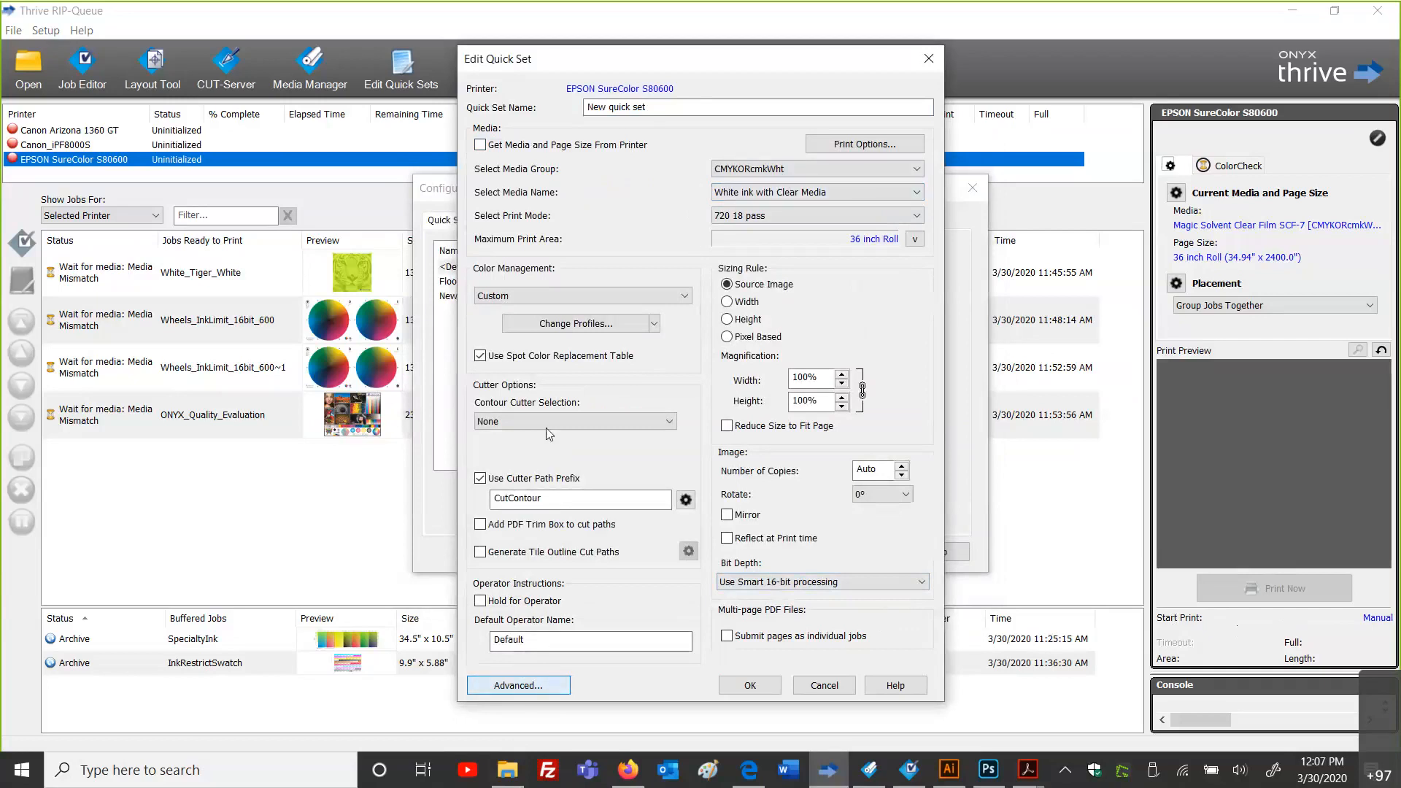
left_click(470, 330)
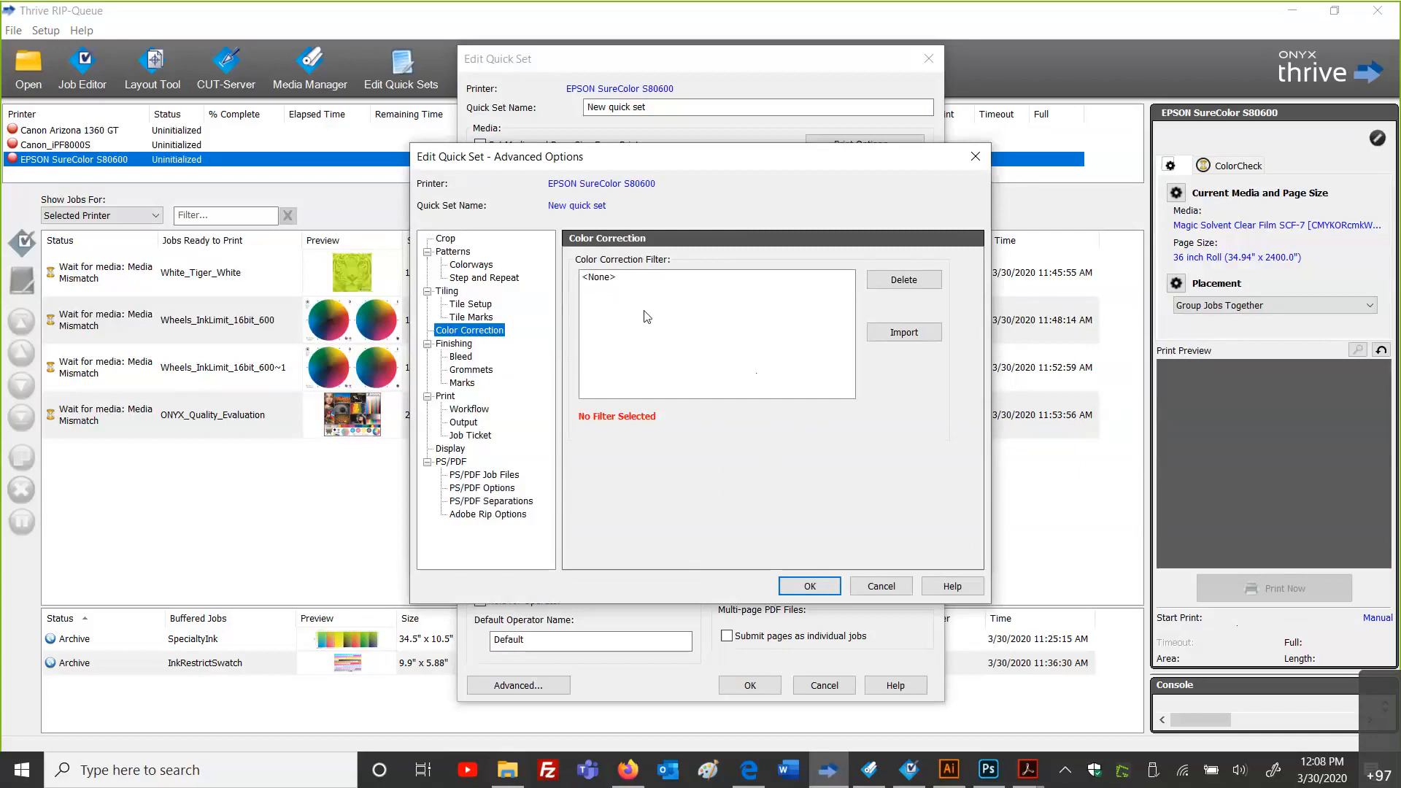
left_click(880, 586)
left_click(742, 193)
left_click(742, 193)
left_click(742, 194)
left_click(742, 194)
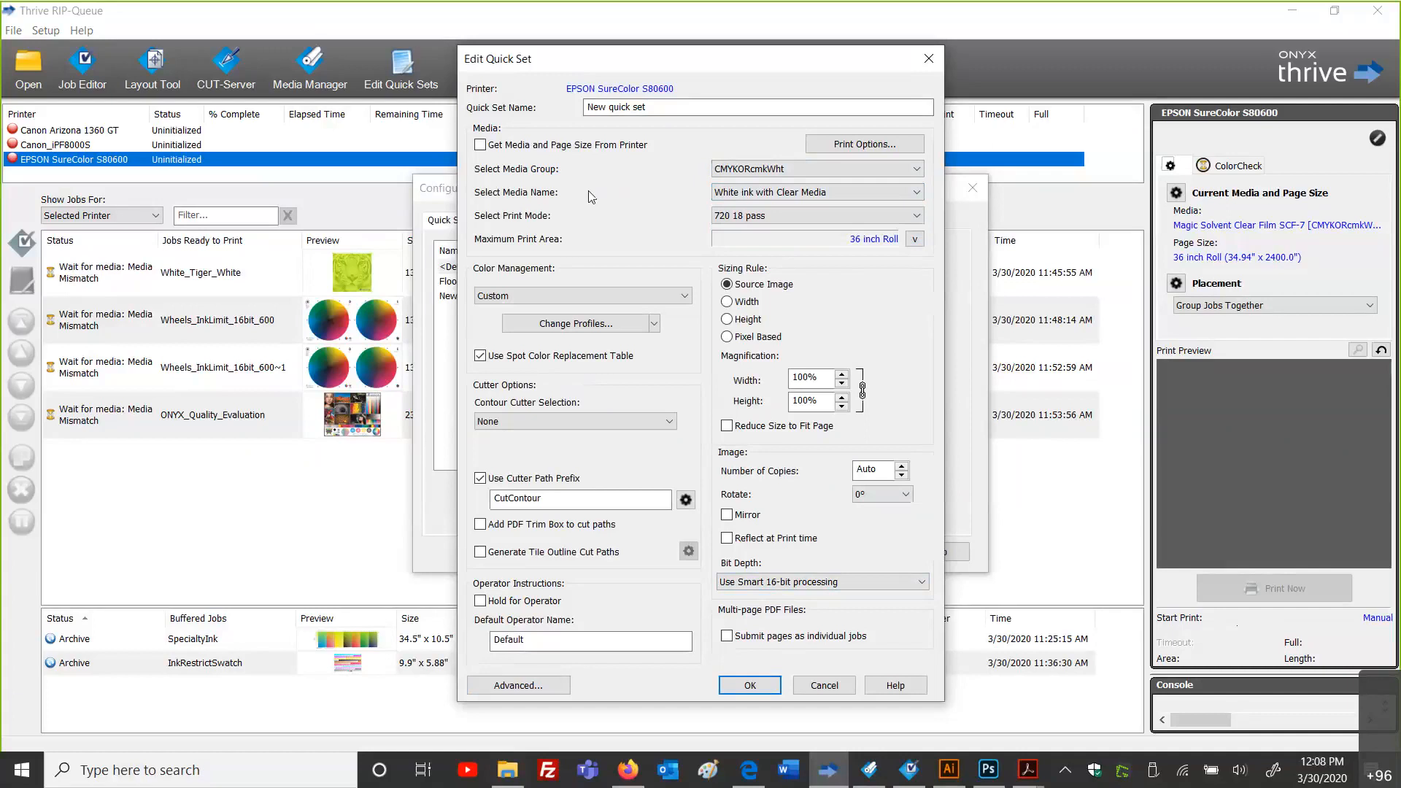
Step: Import Flood Fill White.filter from Thrive19's Samples\Filters folder and select it as the quick set's color correction filter
left_click(518, 685)
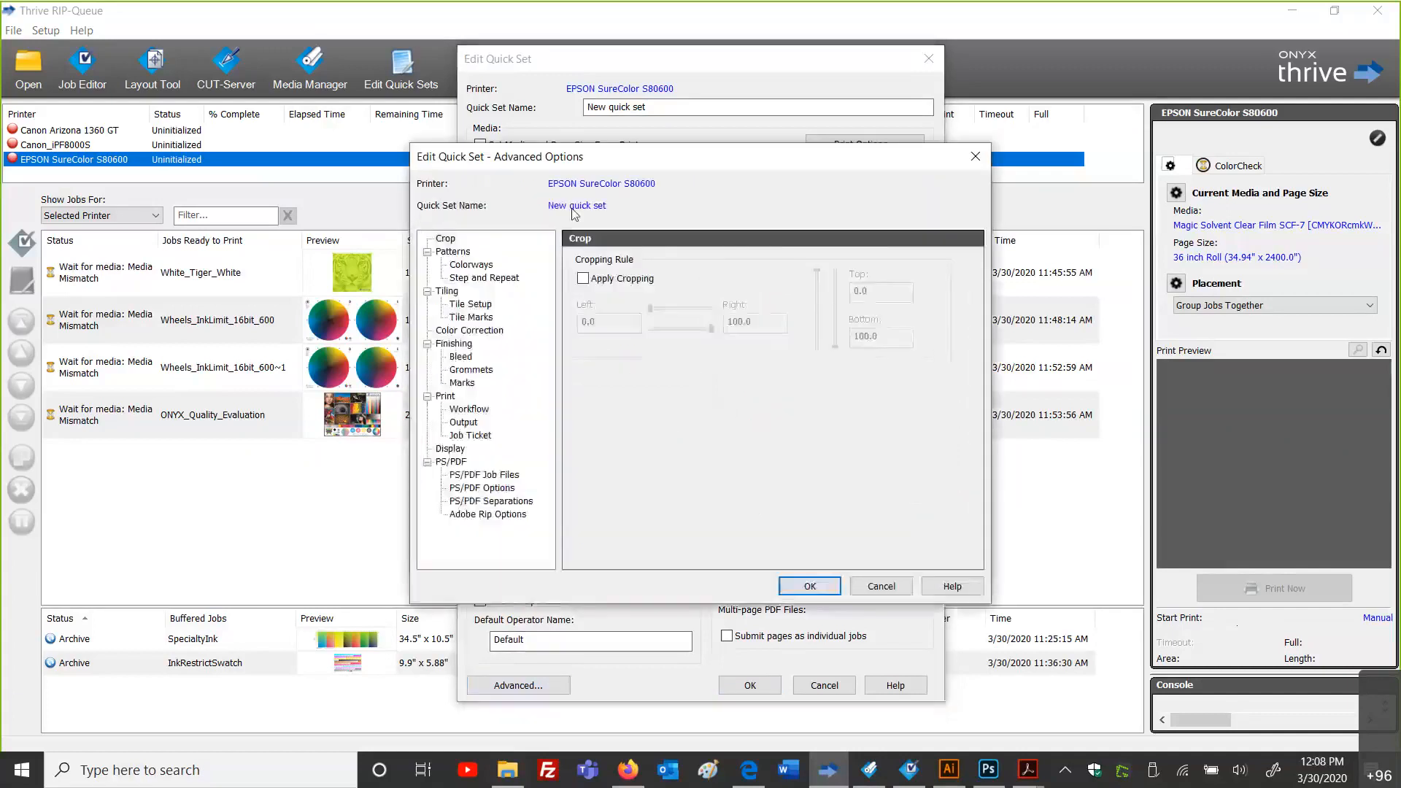
left_click(478, 331)
left_click(875, 329)
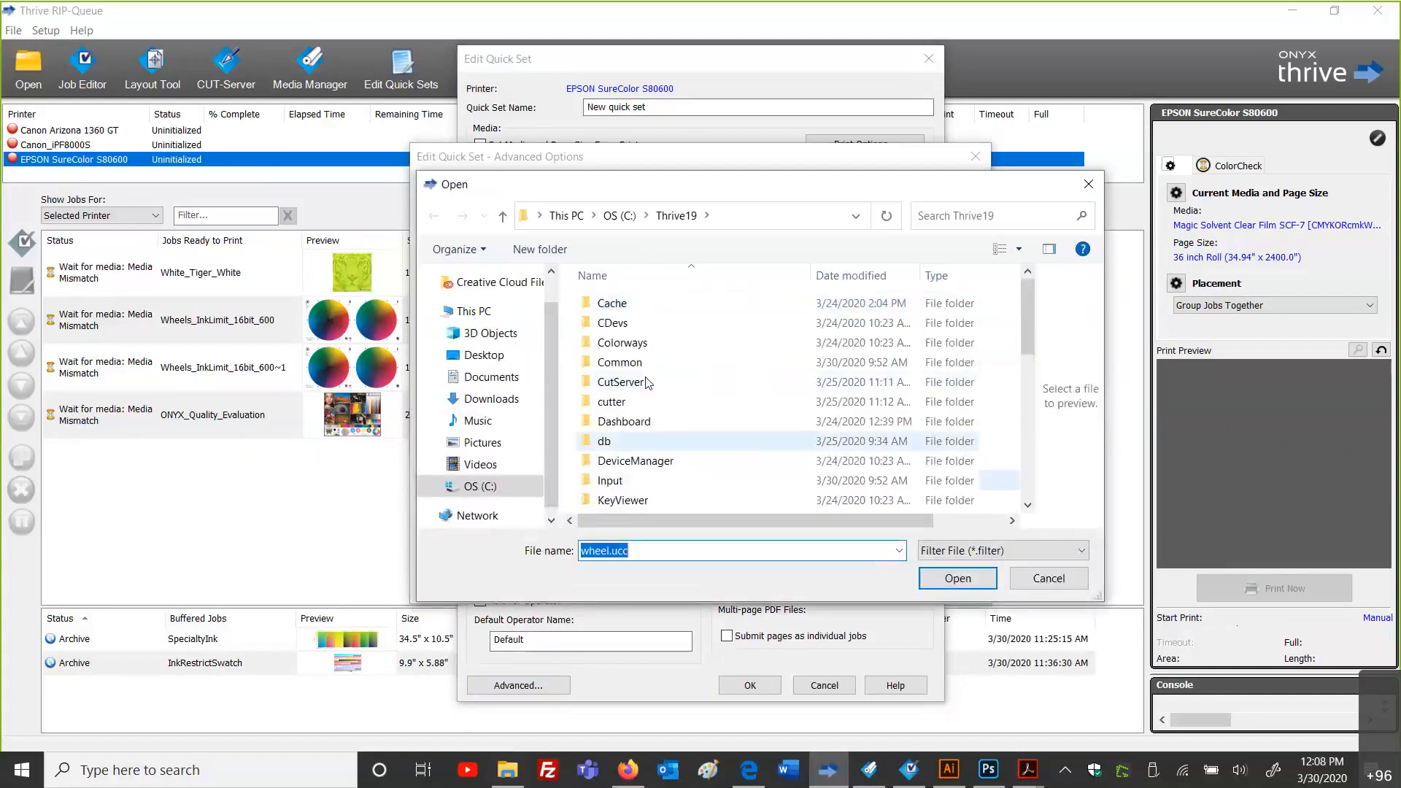
scroll(633, 369, "down", 5)
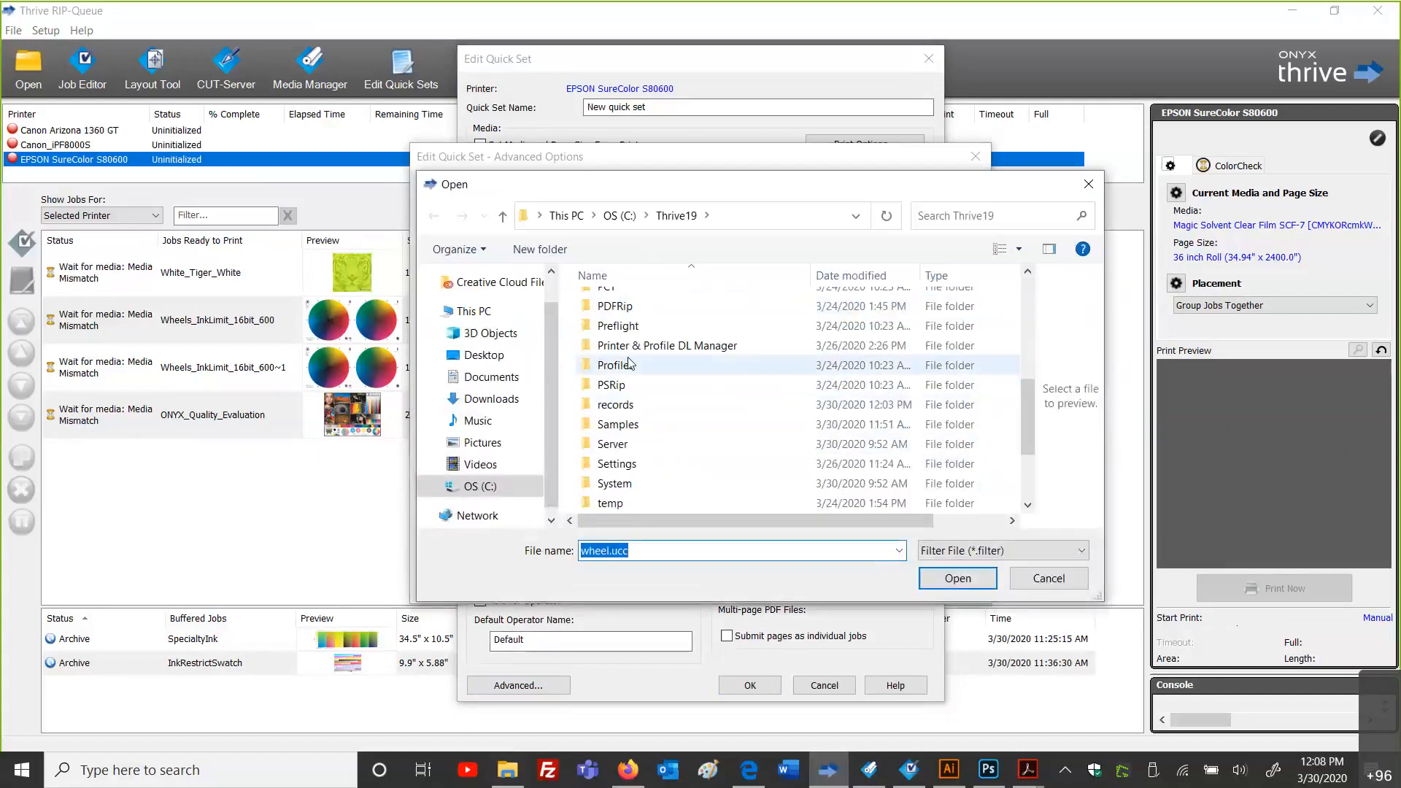
double_click(619, 424)
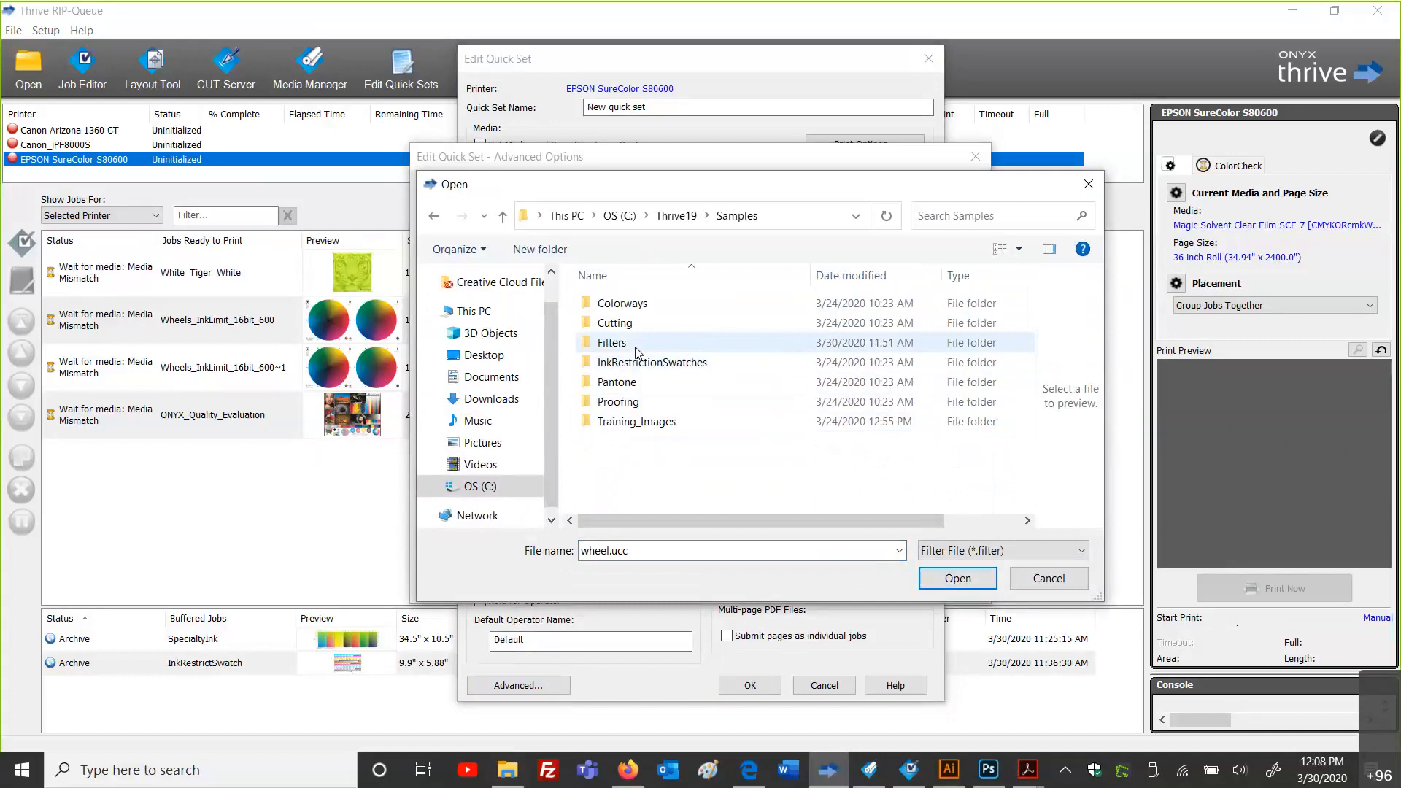
double_click(637, 349)
left_click(656, 304)
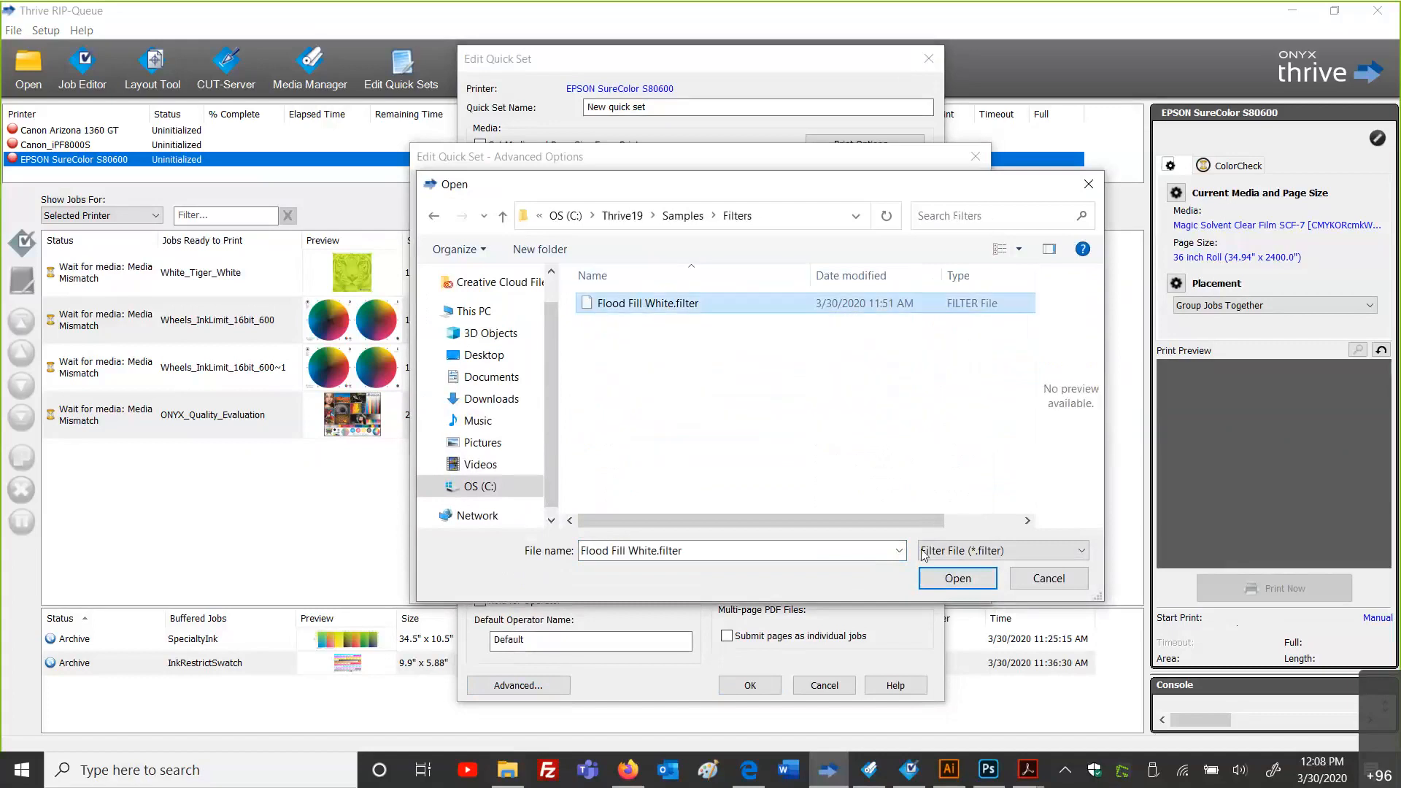
left_click(931, 591)
left_click(632, 289)
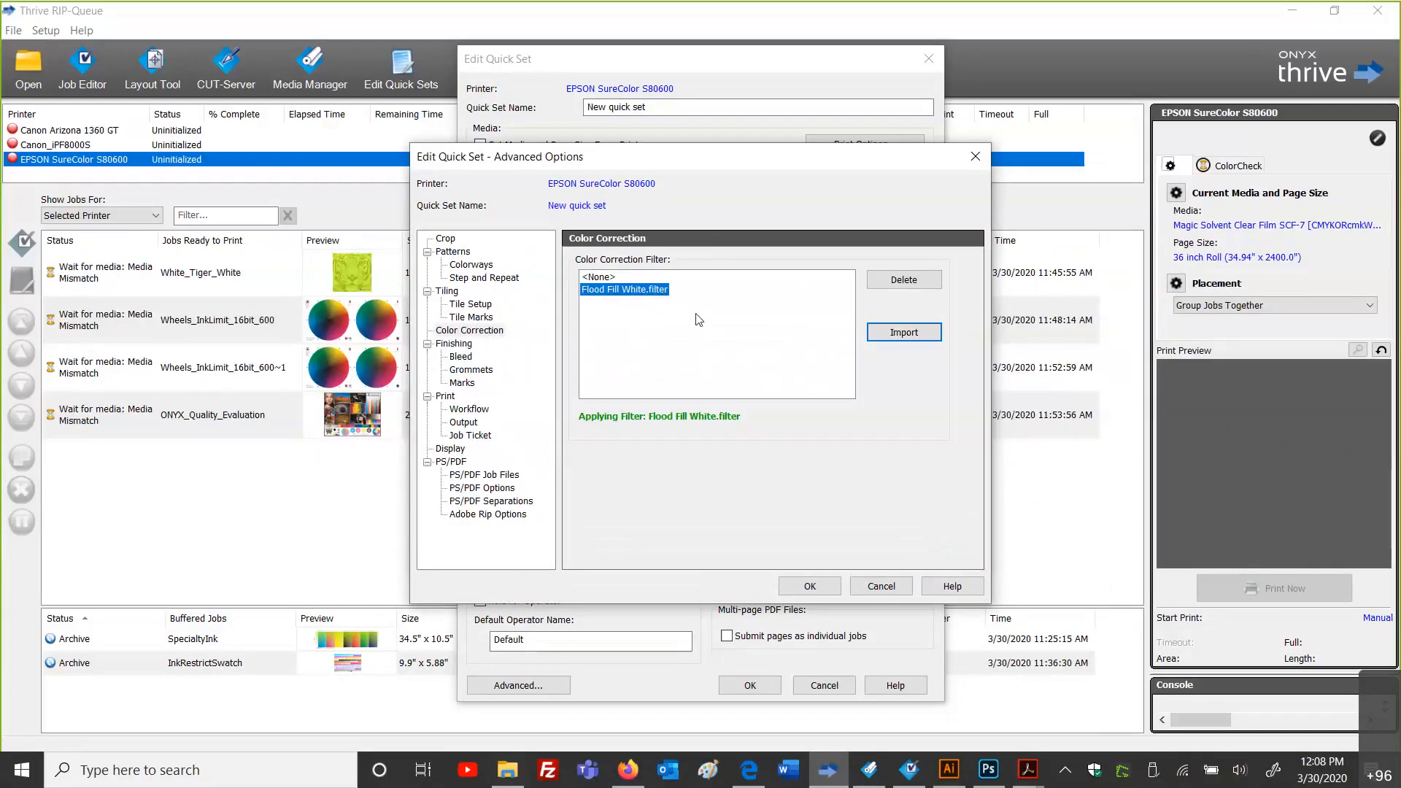
Step: Cancel the advanced options and the new quick set, and close the printer configuration
left_click(882, 586)
left_click(824, 685)
left_click(849, 550)
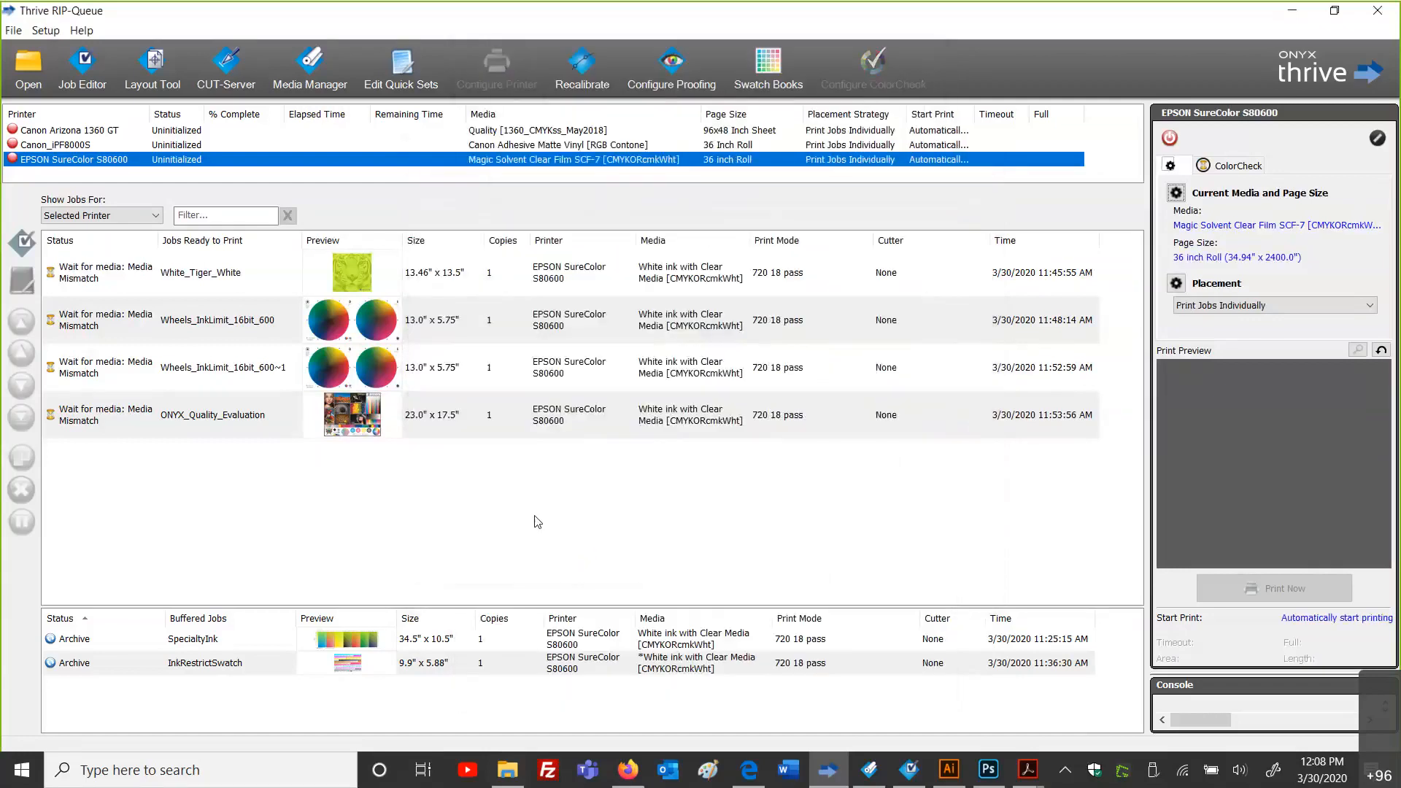